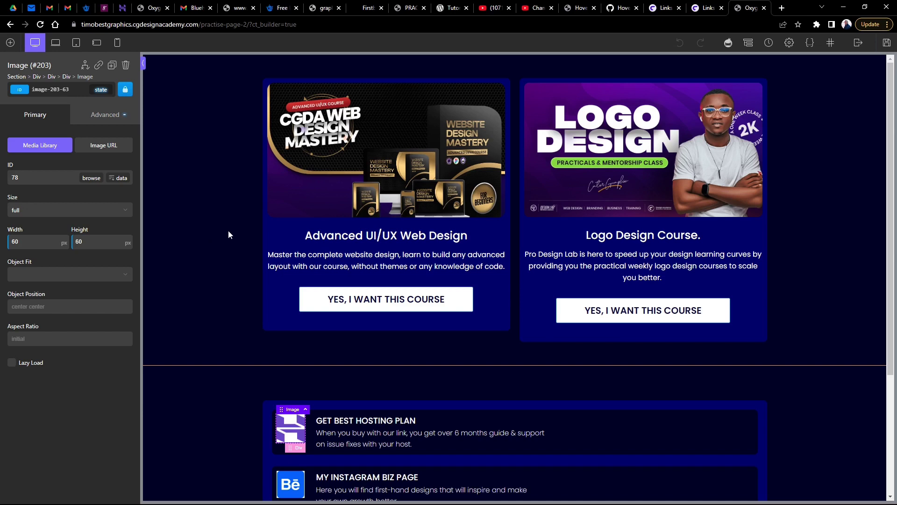
Preview the course cards and links list at each responsive breakpoint, down to less than 480px, and return to the desktop view.
scroll(232, 236, down, 4)
scroll(232, 236, up, 4)
click(64, 43)
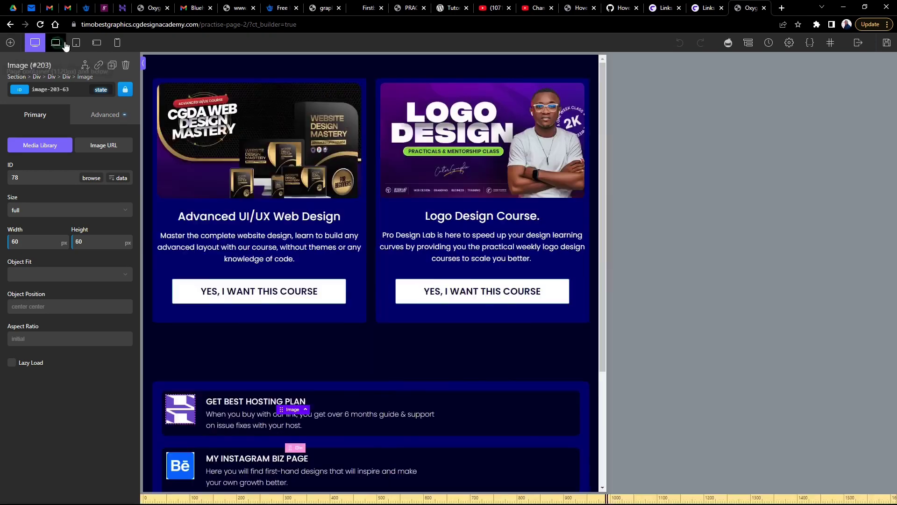
click(77, 43)
click(97, 42)
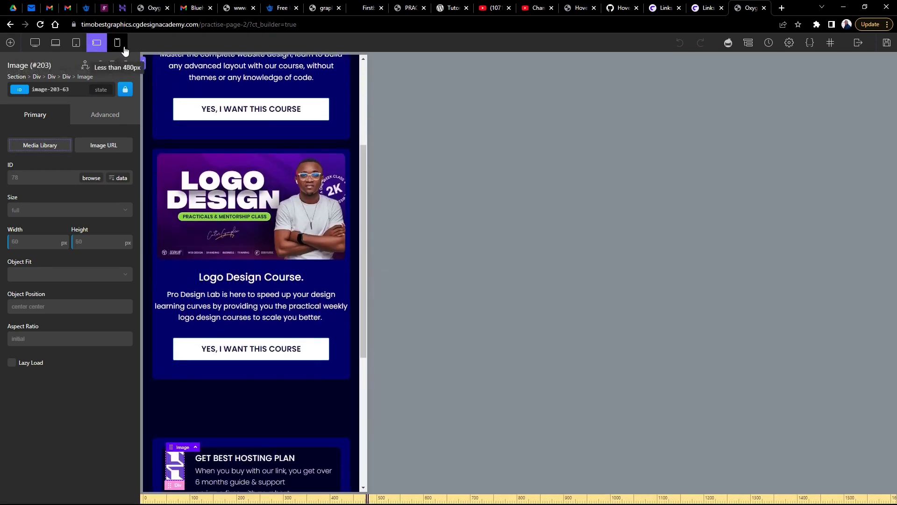
click(118, 44)
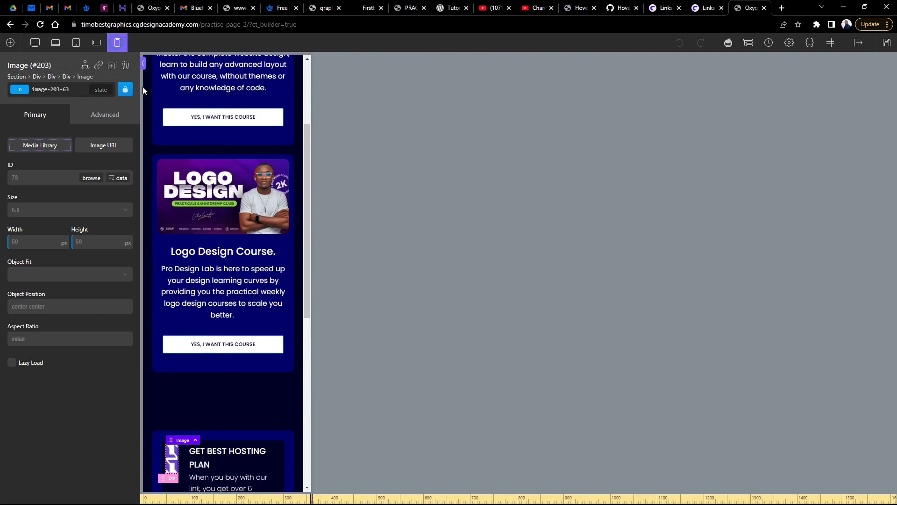
scroll(245, 251, down, 5)
scroll(247, 272, down, 3)
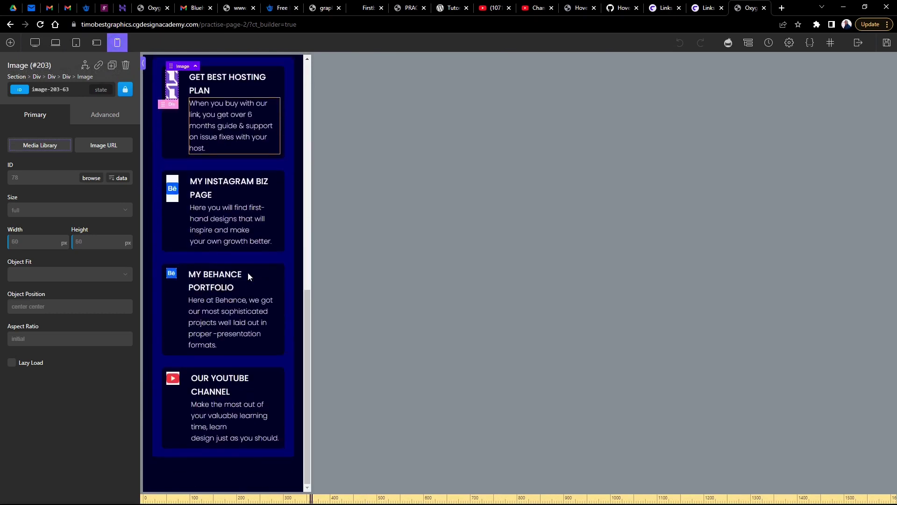
scroll(248, 276, up, 5)
click(35, 43)
scroll(548, 307, up, 3)
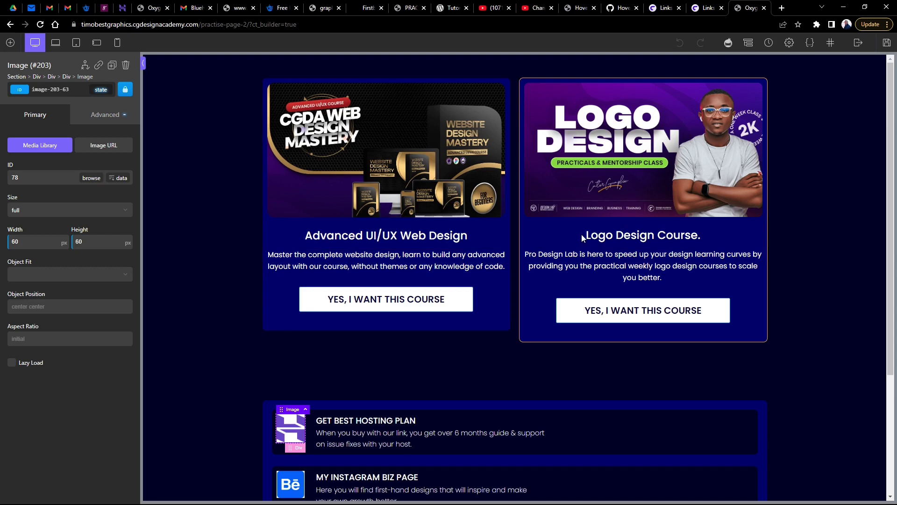
click(180, 218)
click(189, 430)
click(183, 288)
scroll(192, 348, down, 4)
click(193, 265)
click(197, 176)
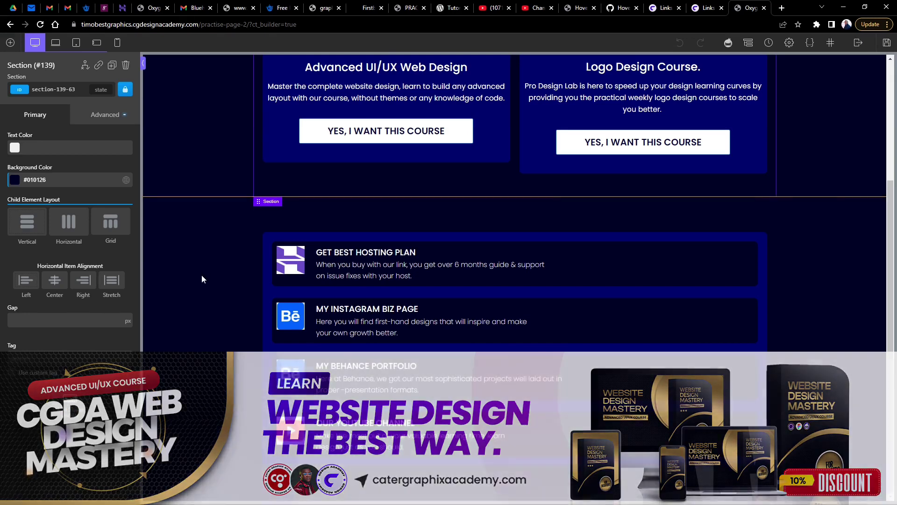
click(185, 247)
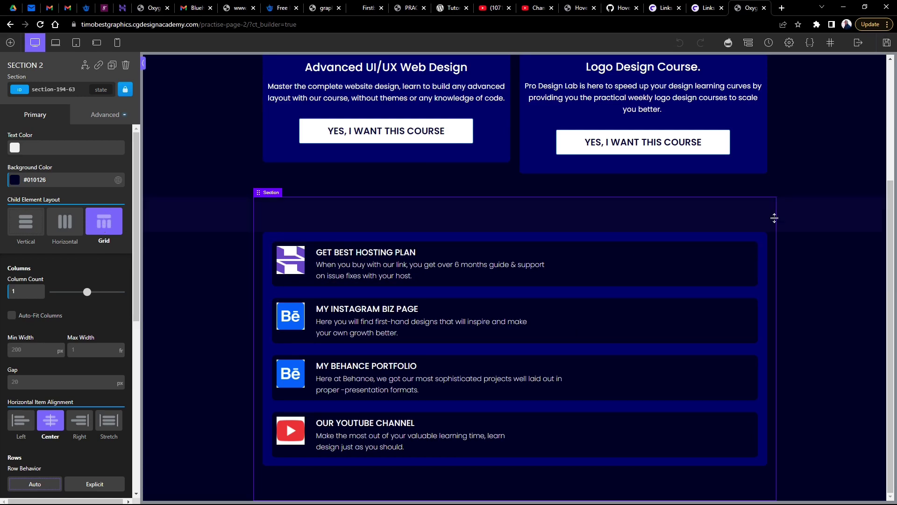
Copy the links container PARENT DIV 2 and paste it into the Parent Div that holds the two course cards.
click(760, 244)
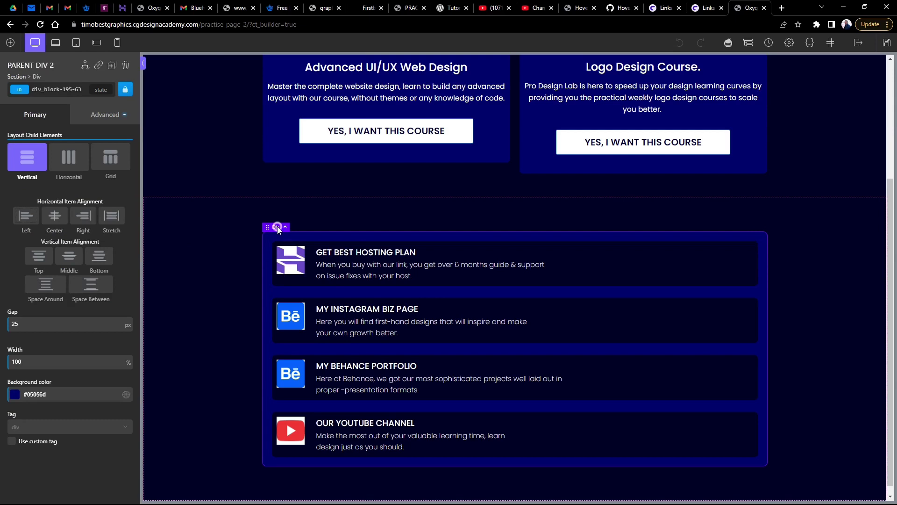
right_click(277, 226)
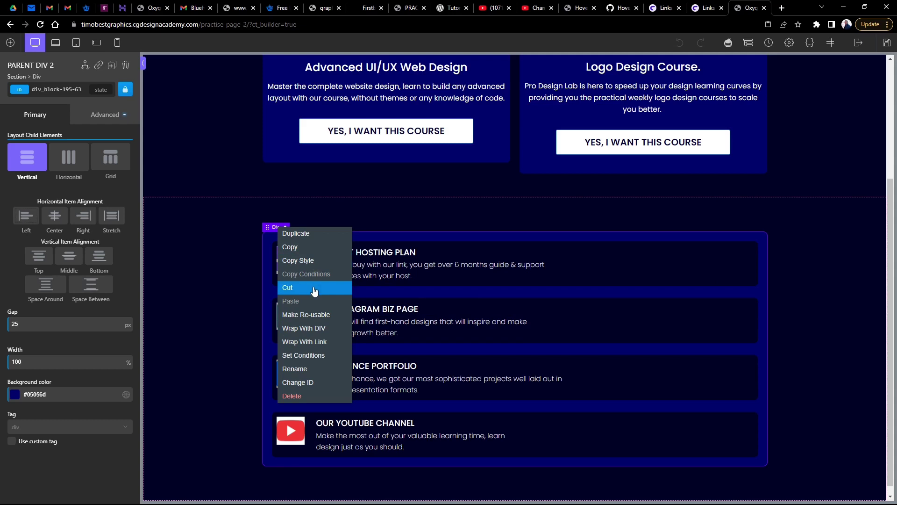
click(313, 247)
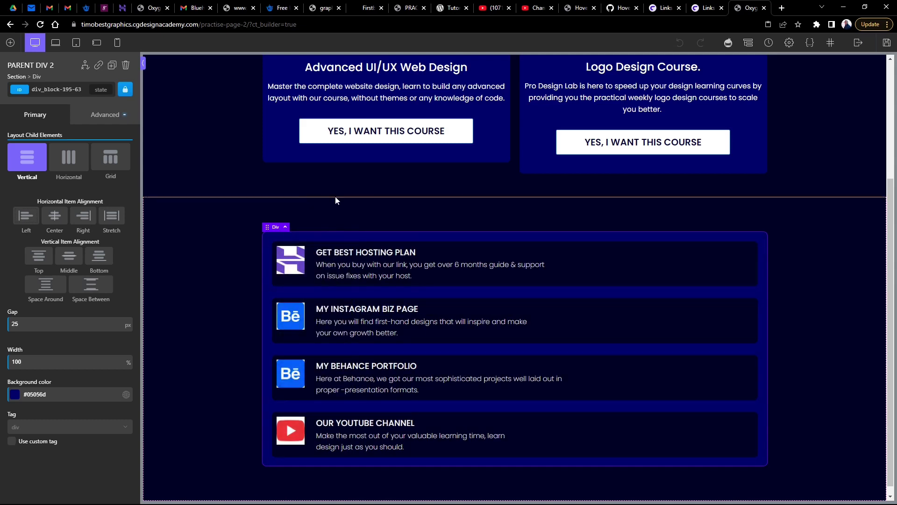
click(373, 167)
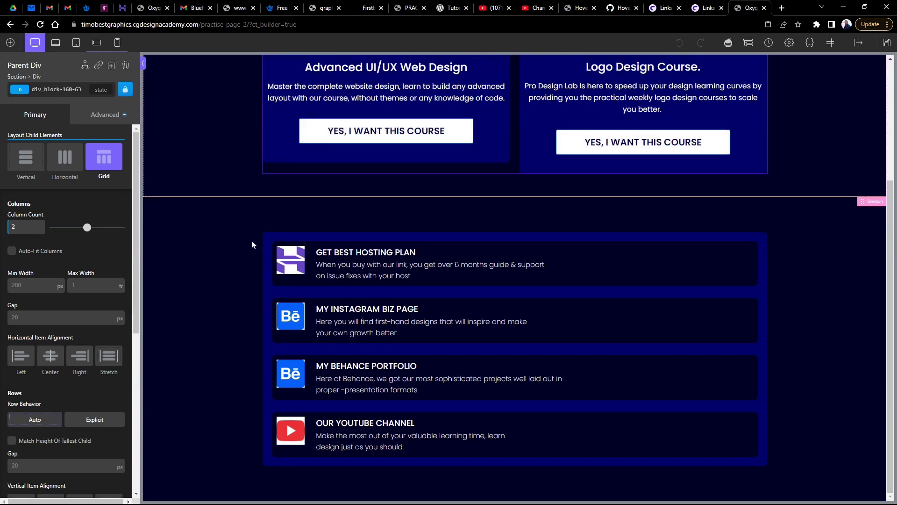
click(267, 237)
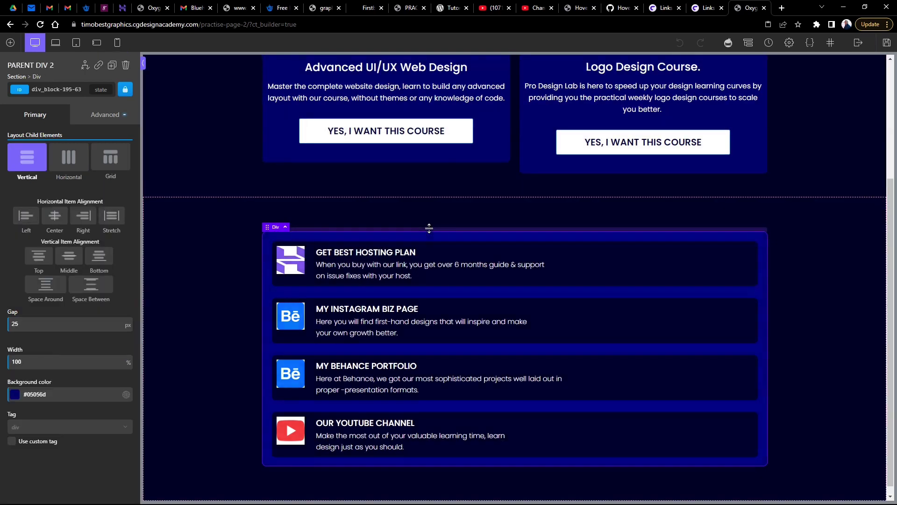
click(417, 167)
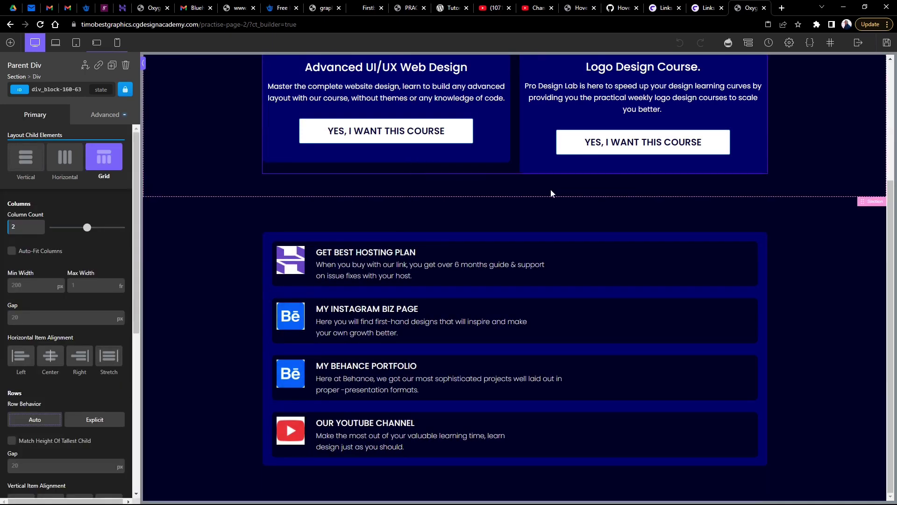
key(ctrl+v)
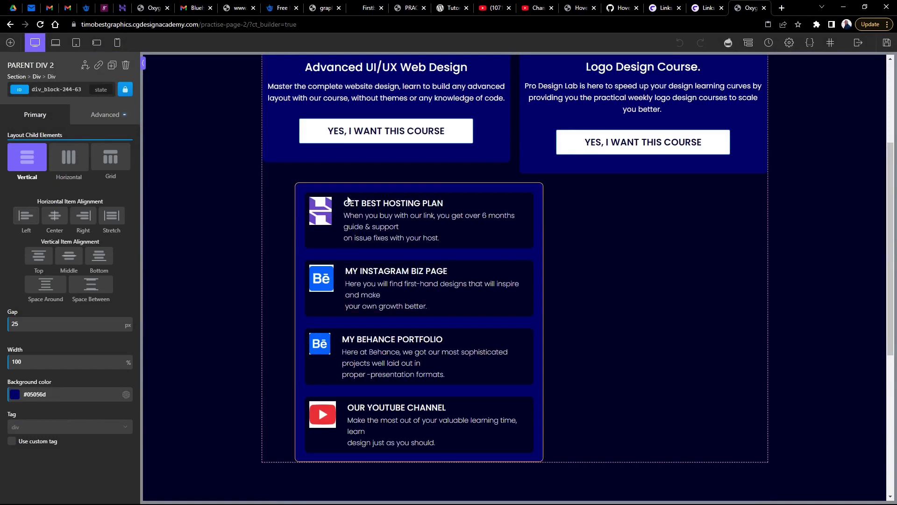
Delete the original SECTION 2 that holds the full-width links list.
scroll(500, 277, down, 5)
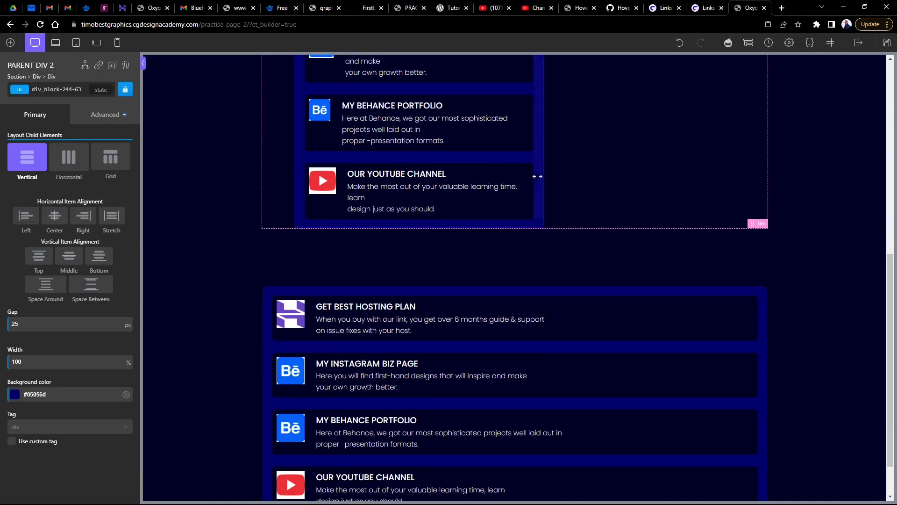
scroll(680, 180, up, 3)
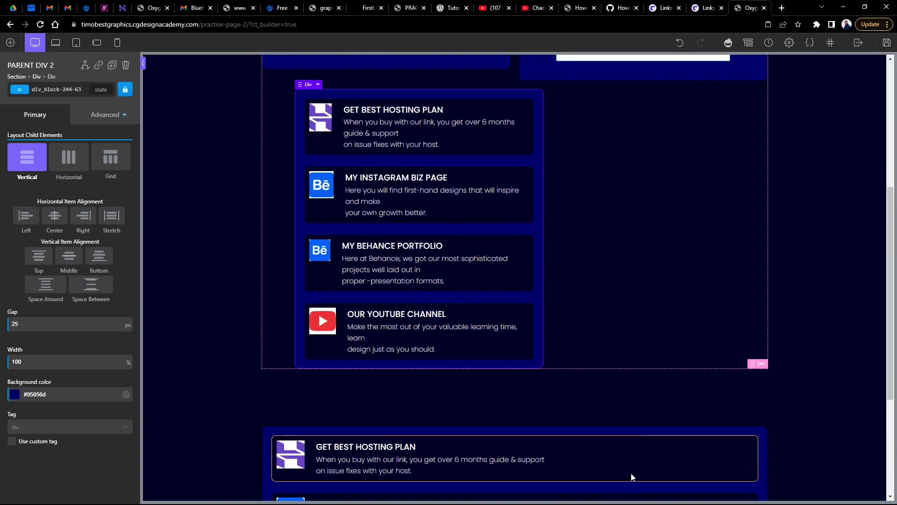
scroll(649, 429, down, 3)
click(765, 302)
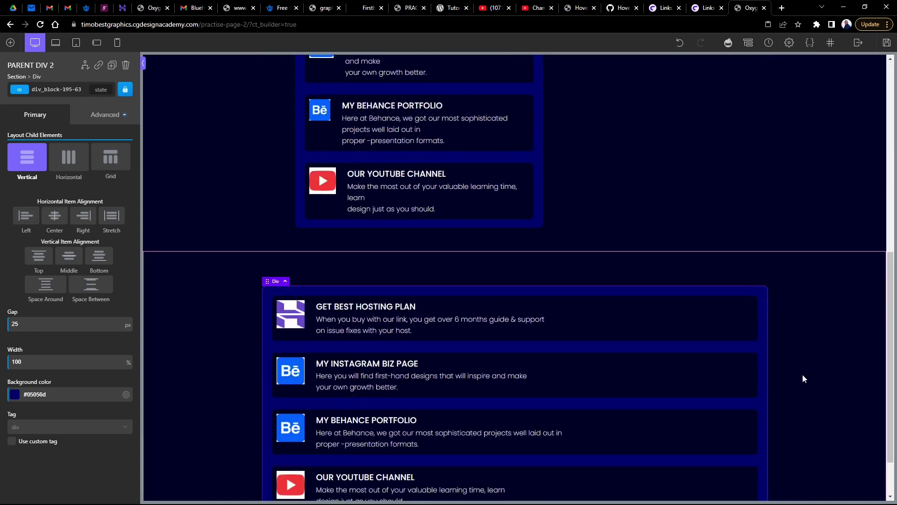
click(825, 302)
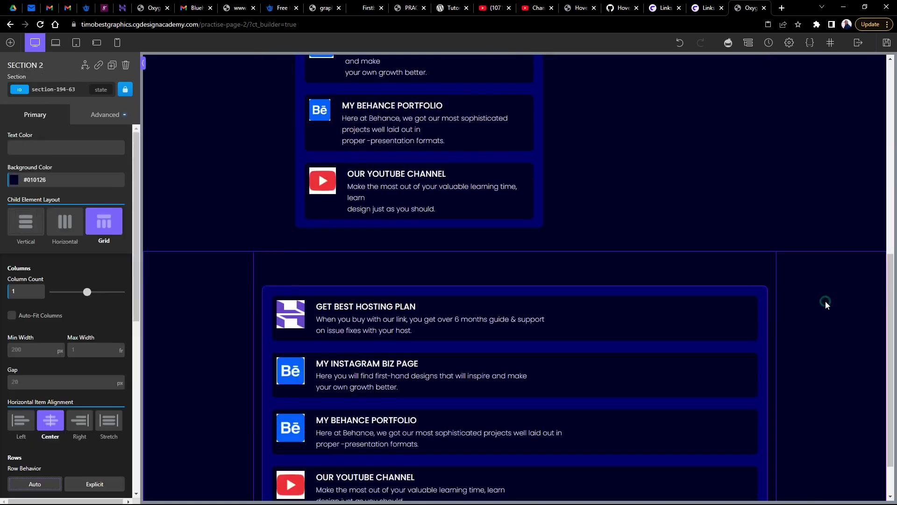
key(Delete)
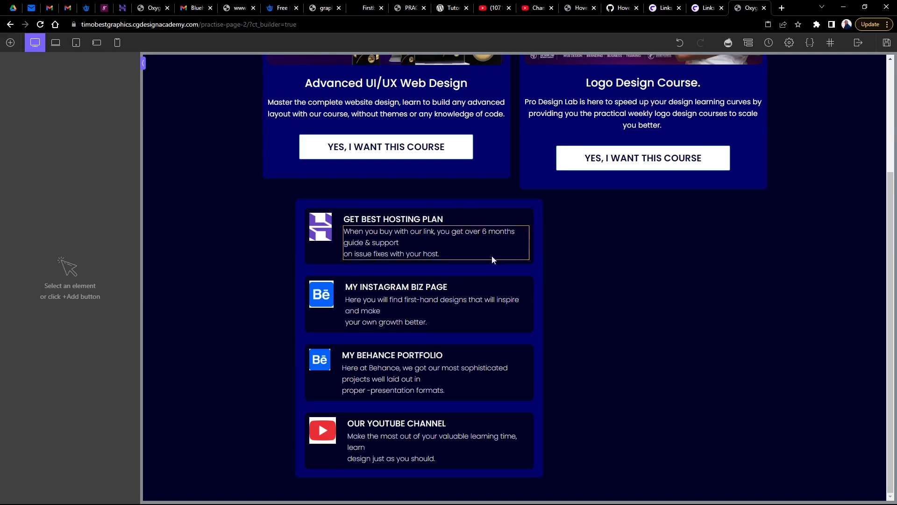
Set the padding of the Advanced UI/UX Web Design card's image to 0 px on all four sides.
scroll(448, 209, up, 3)
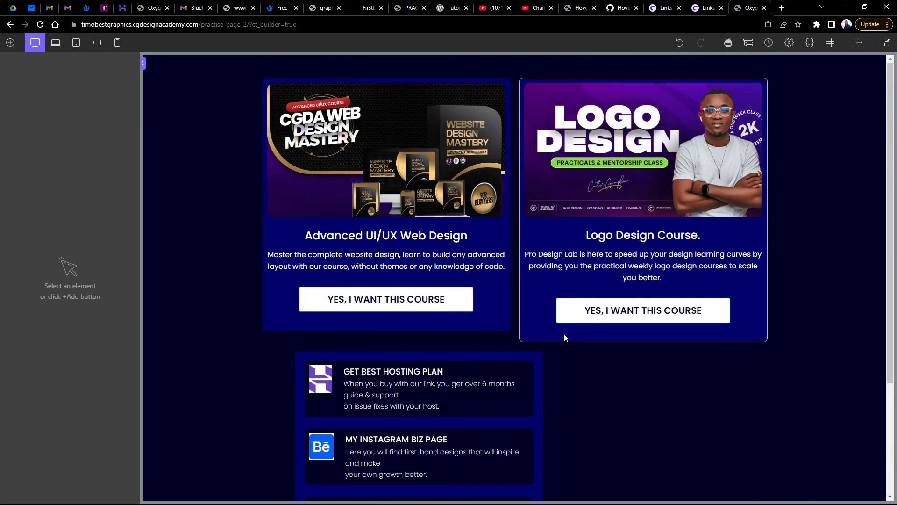
click(478, 318)
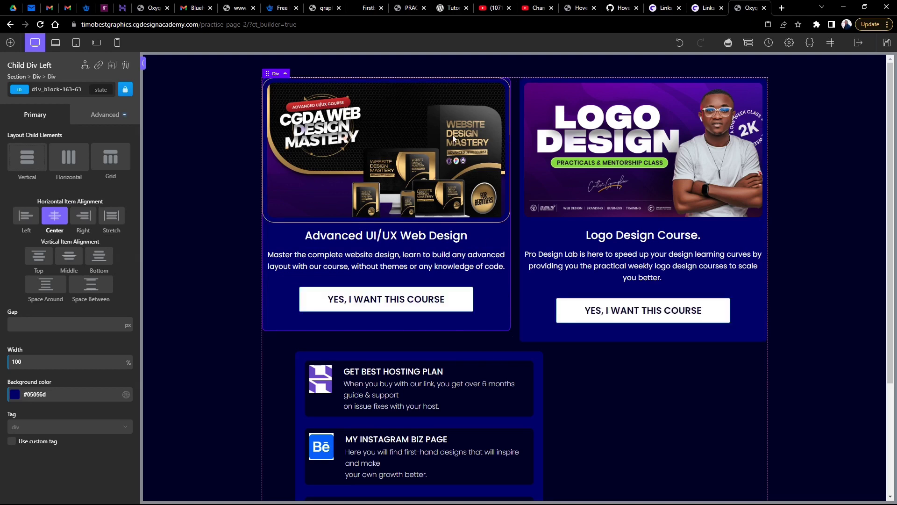
click(336, 145)
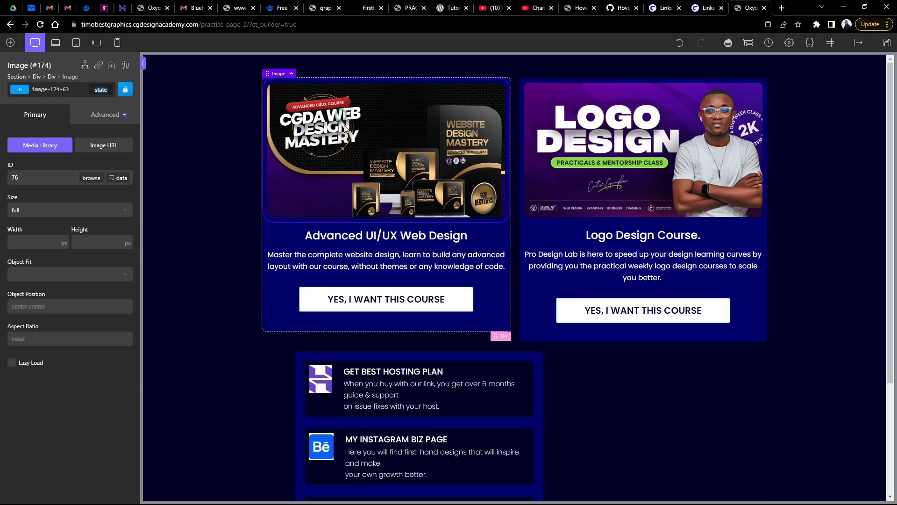
click(114, 123)
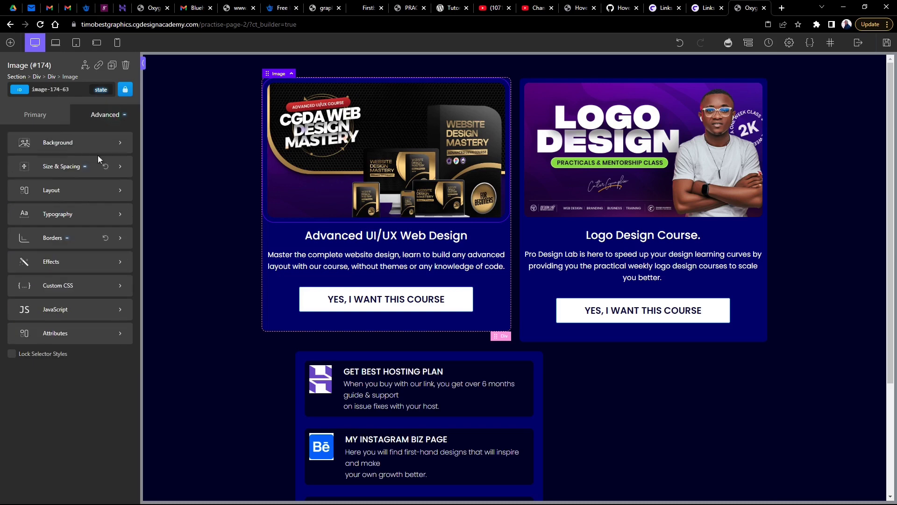
click(68, 168)
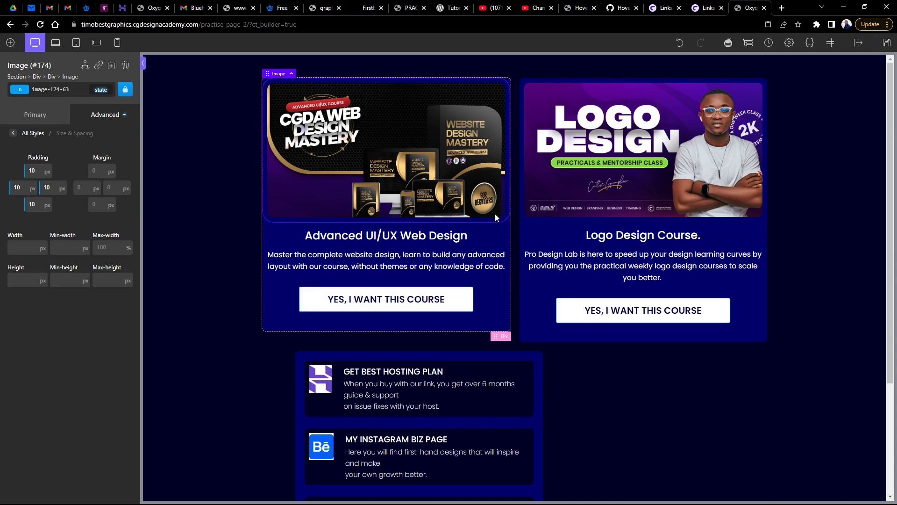
click(268, 228)
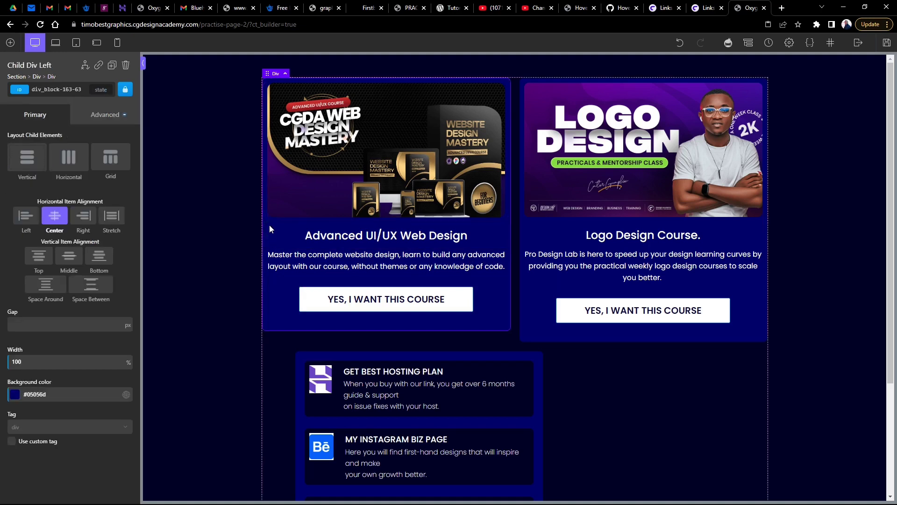
click(279, 220)
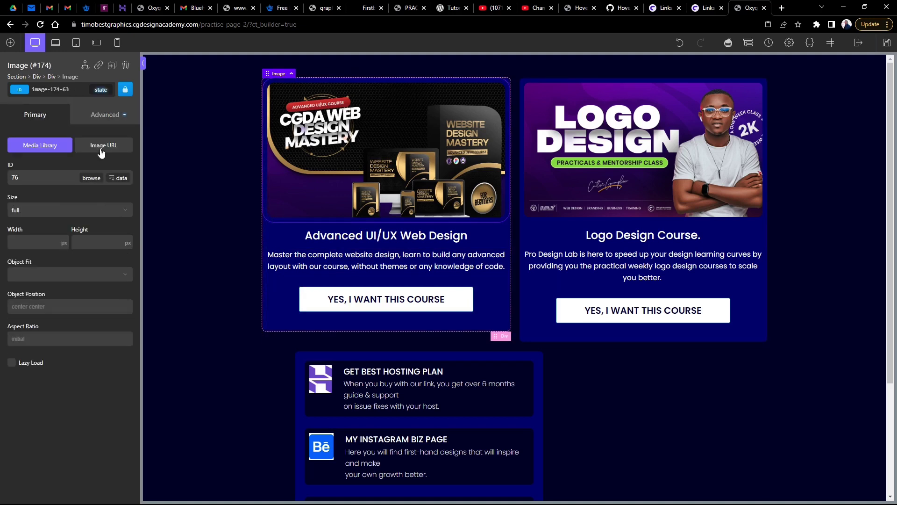
click(104, 117)
click(64, 175)
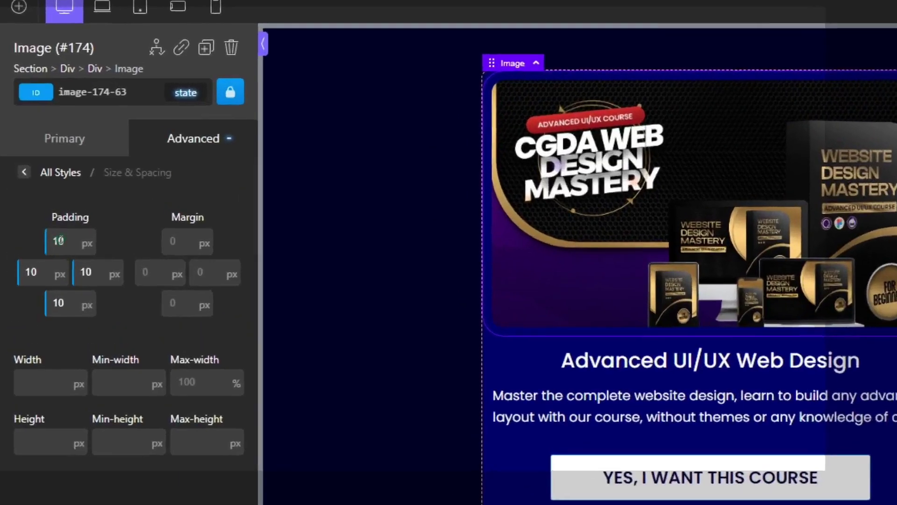
double_click(34, 171)
text(0)
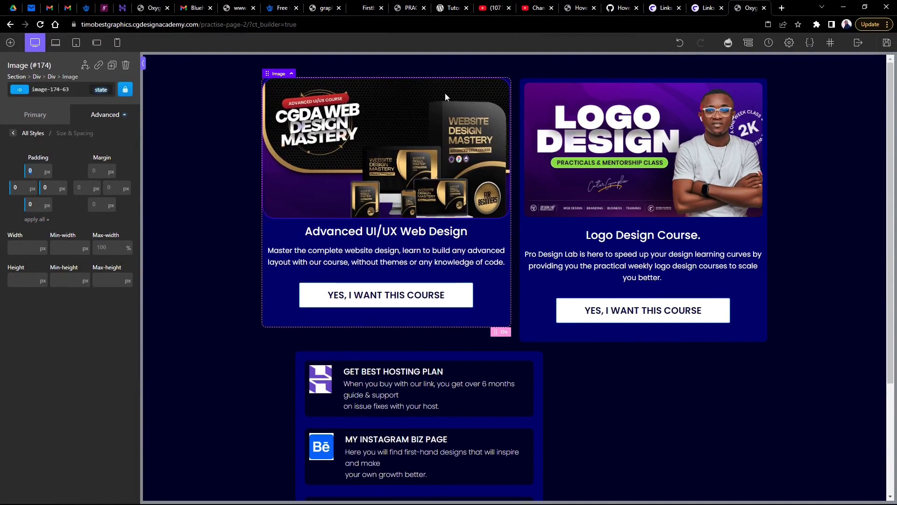
Set the padding of the Logo Design Course card's image to 0 px on all four sides.
click(55, 92)
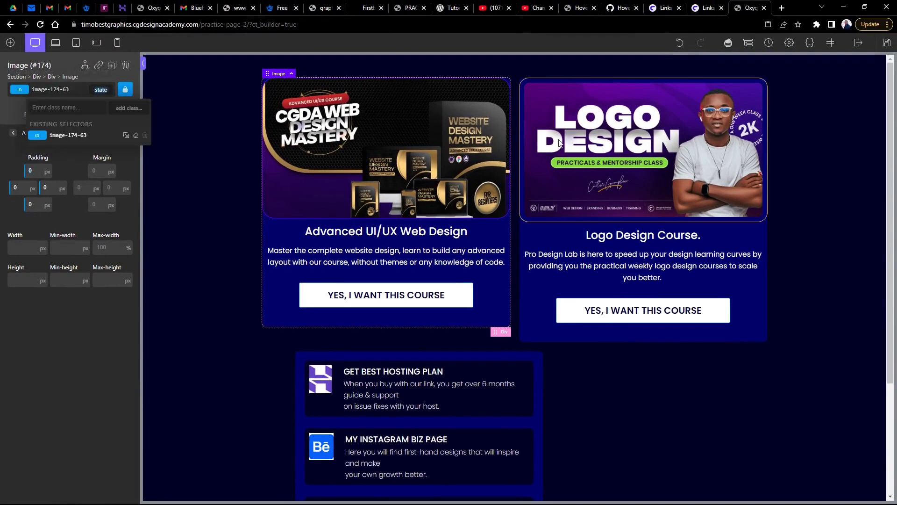
click(625, 128)
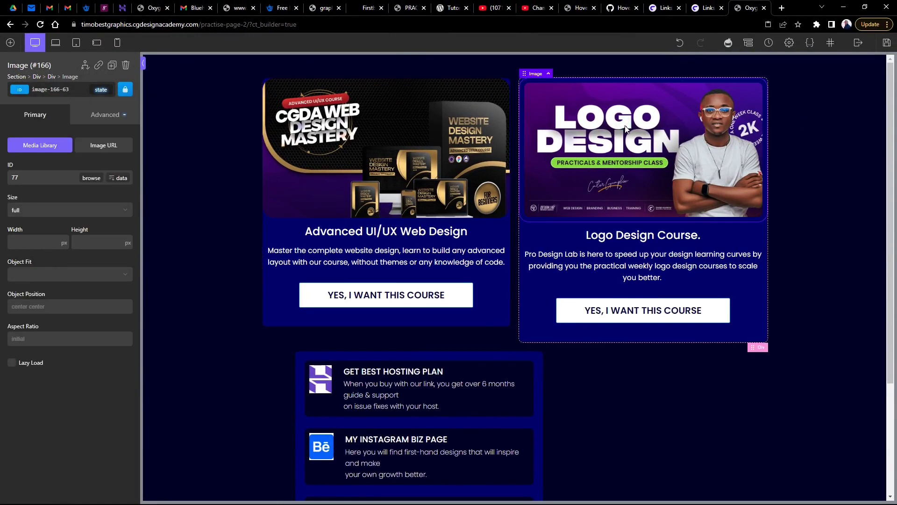
click(304, 158)
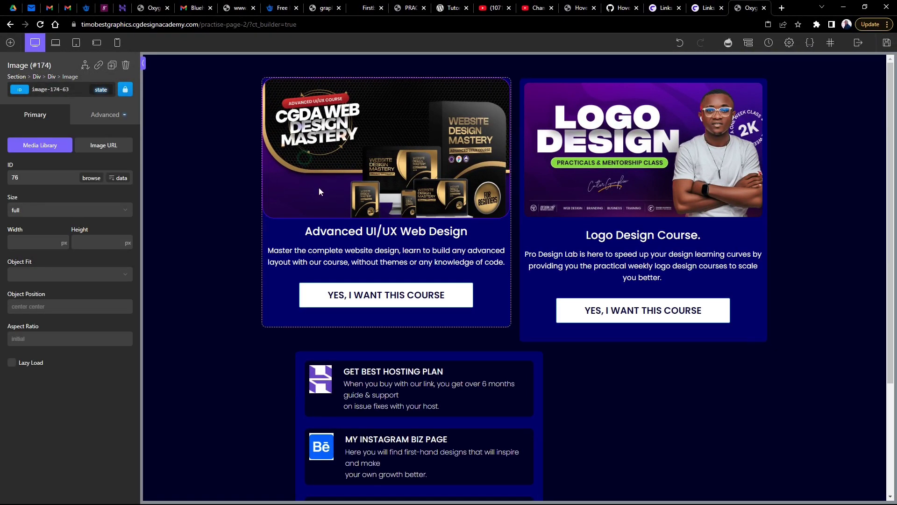
click(660, 151)
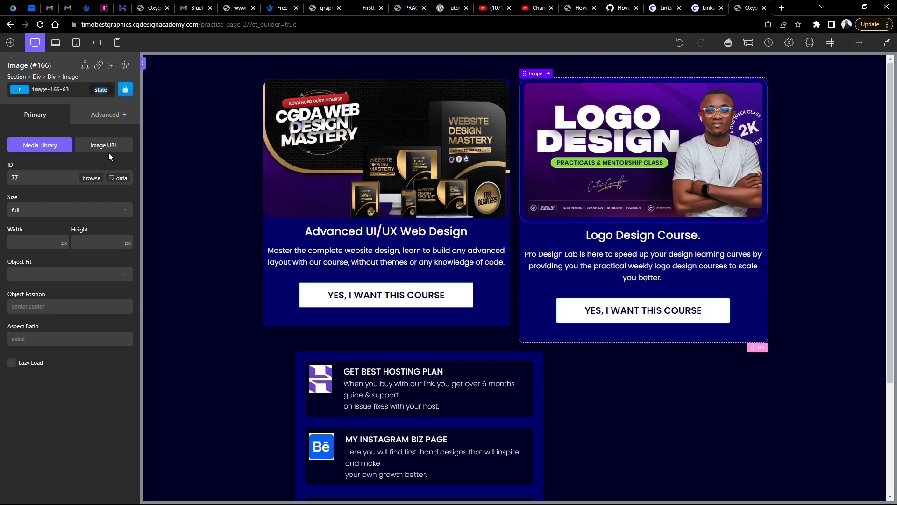
click(99, 114)
click(59, 167)
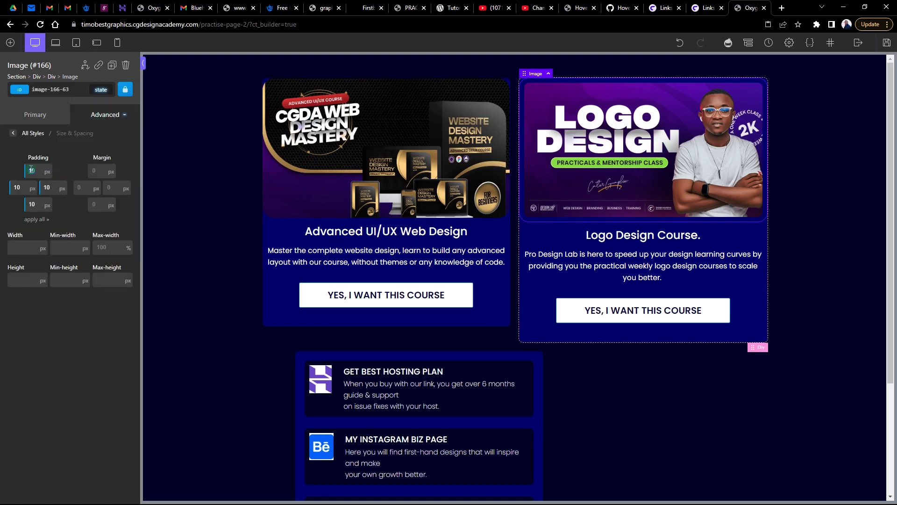
text(0)
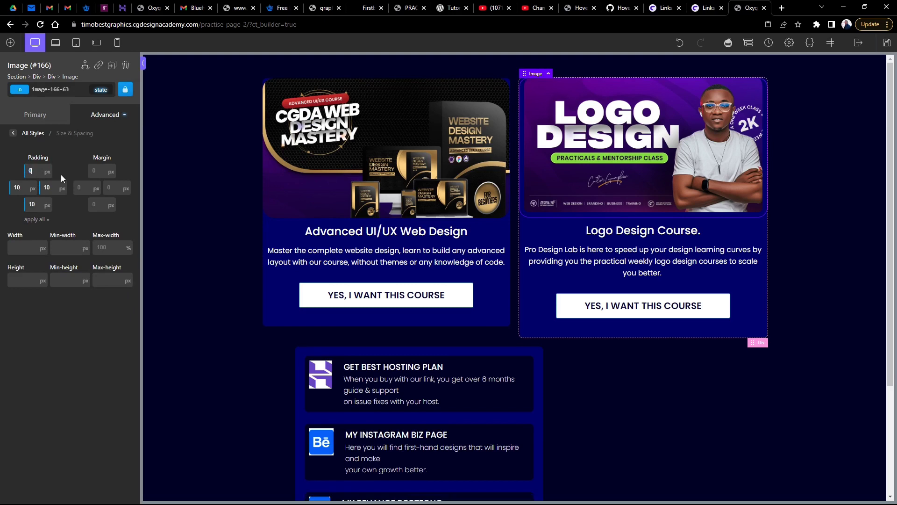
click(35, 219)
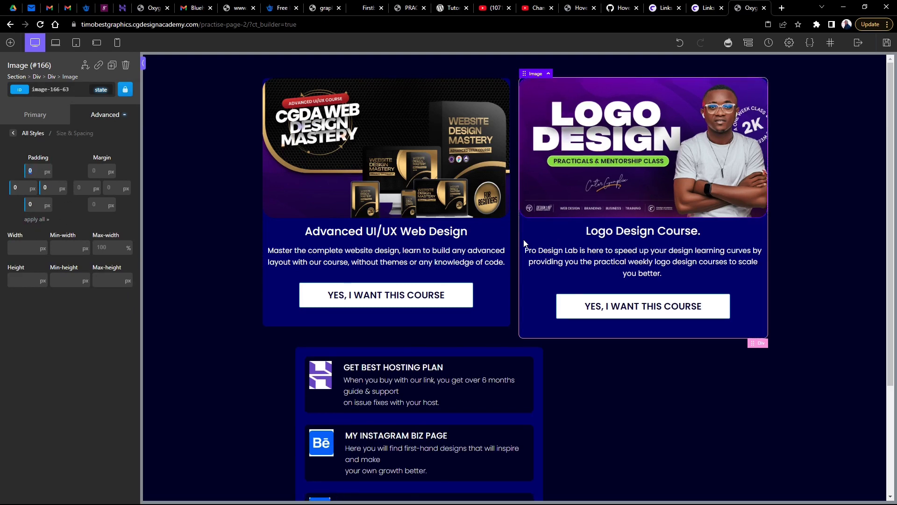
Add a new class named card2 to the Advanced UI/UX Web Design card's container, Child Div Left.
click(271, 224)
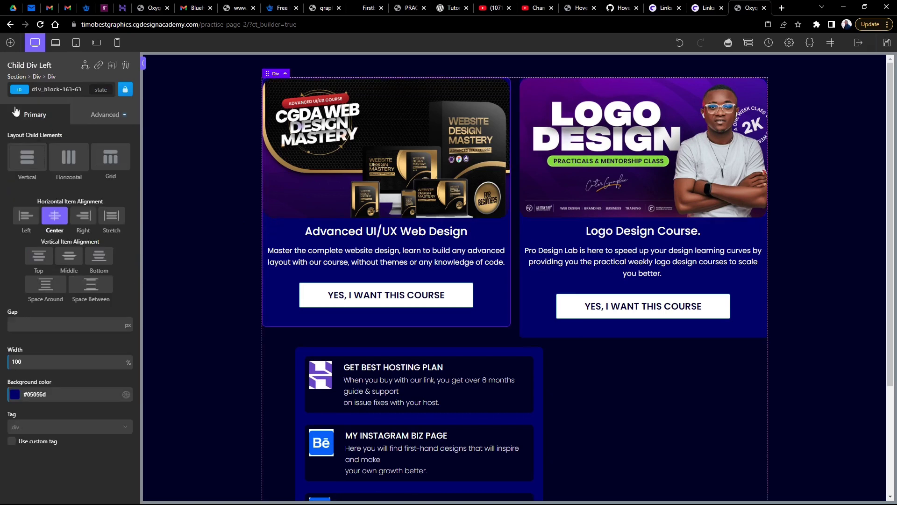
click(69, 89)
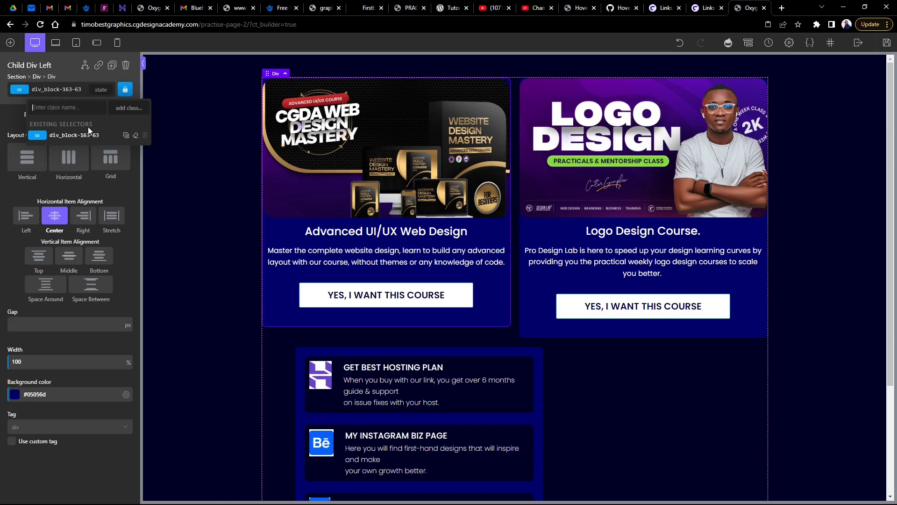
text(card)
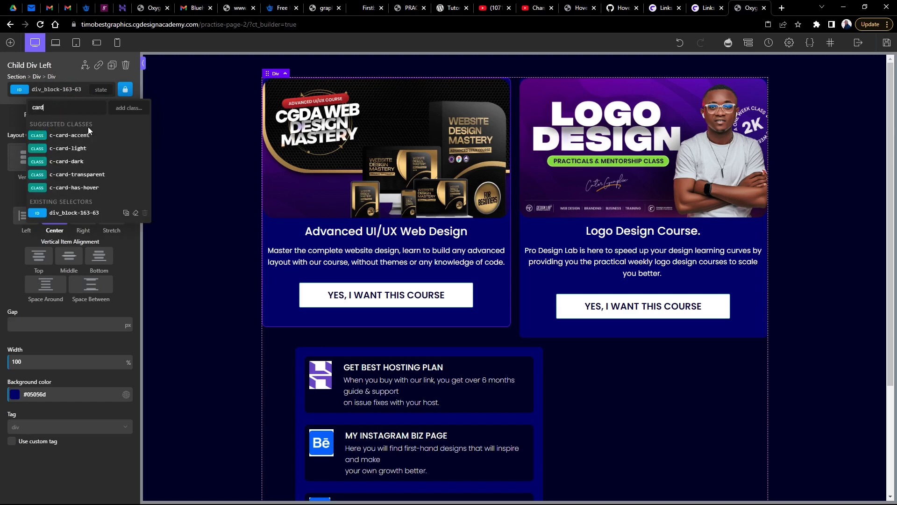
text(new)
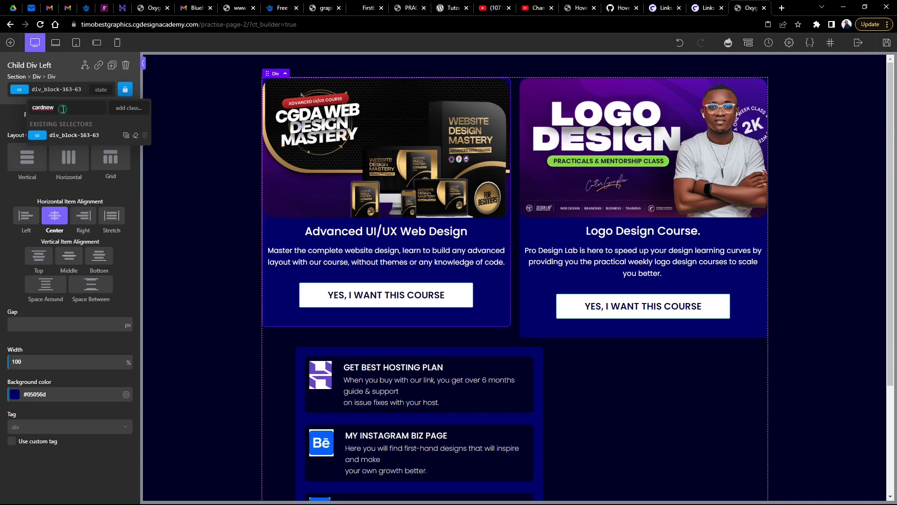
drag(62, 109, 43, 108)
text(2)
click(131, 108)
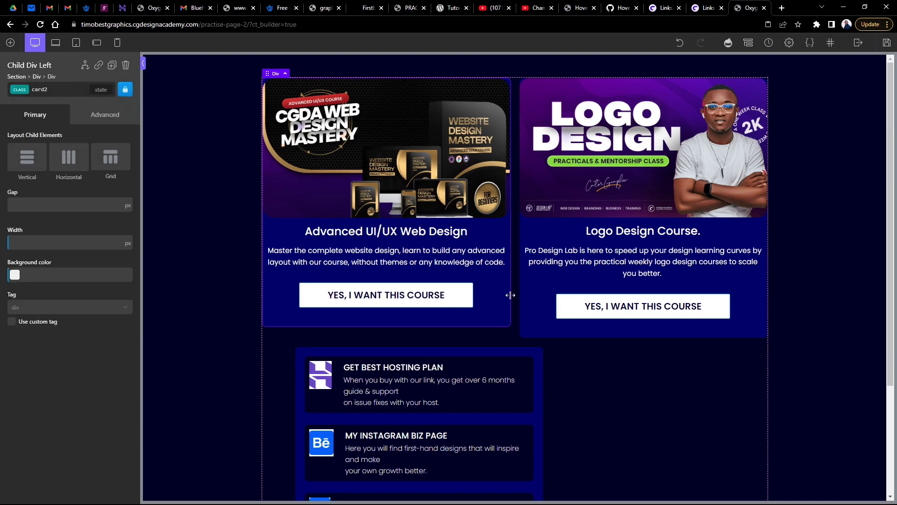
Assign the existing card2 class to the Logo Design Course card's container, Child Div Right.
click(533, 319)
click(46, 88)
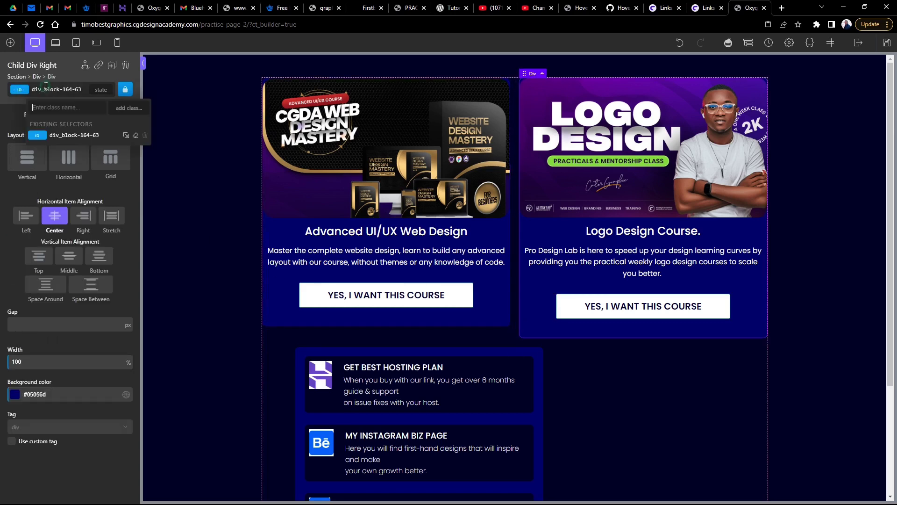
text(car)
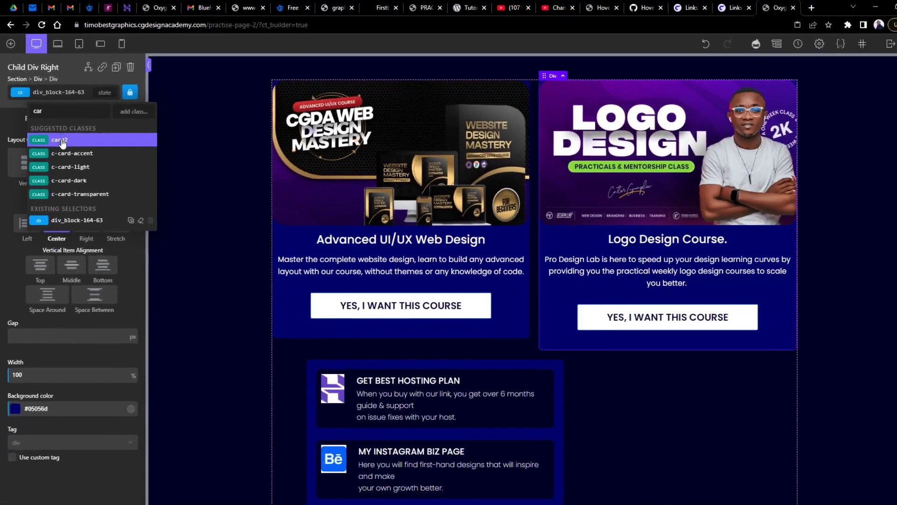
click(119, 256)
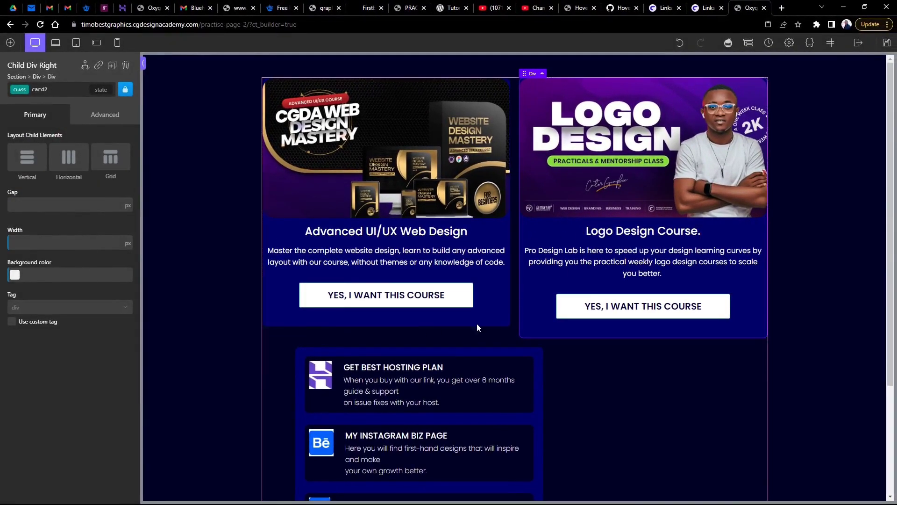
Set the card2 class's padding to 13 px on all four sides, working from Child Div Left.
click(498, 316)
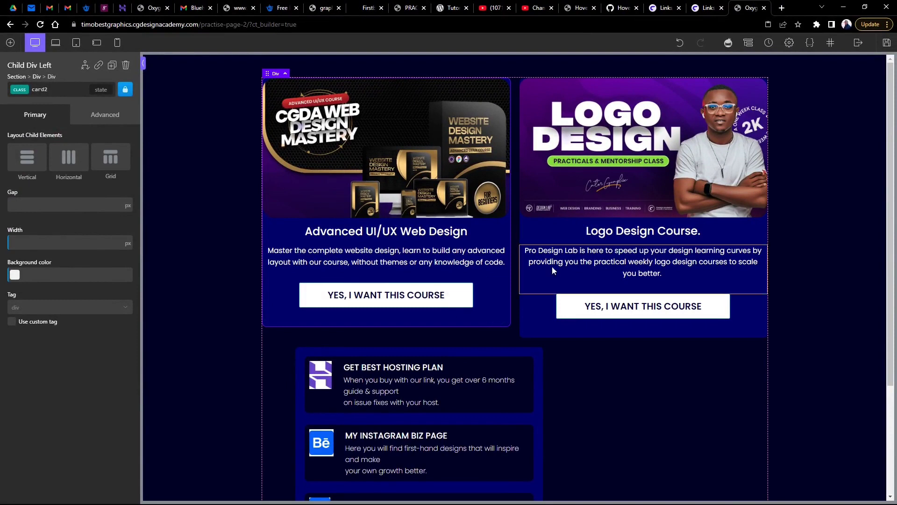
click(106, 117)
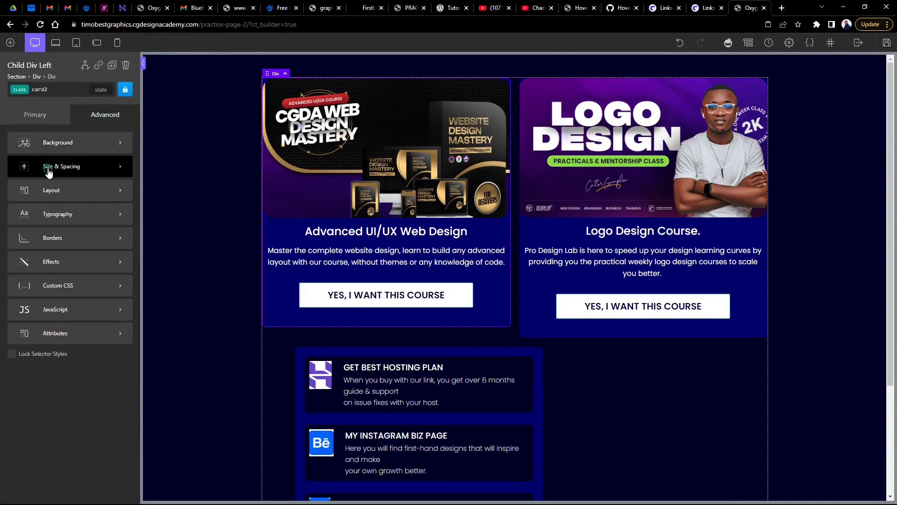
click(49, 168)
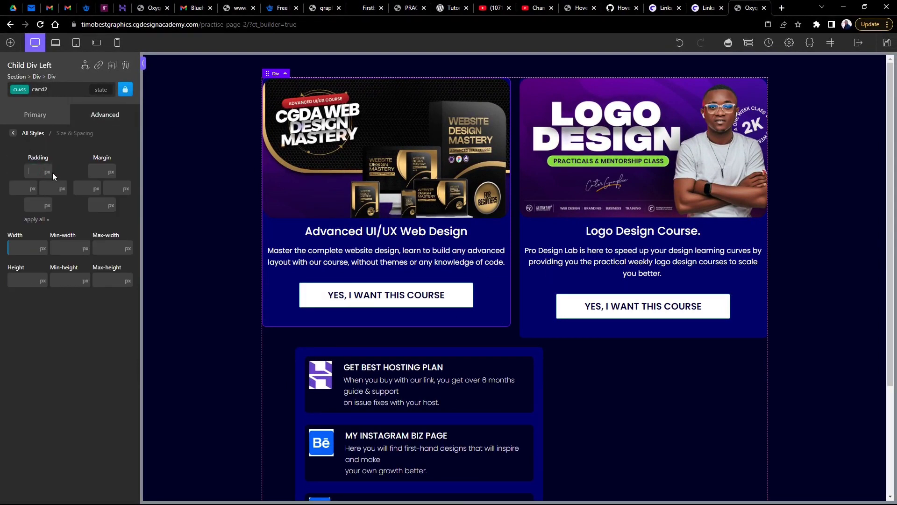
click(49, 172)
text(13)
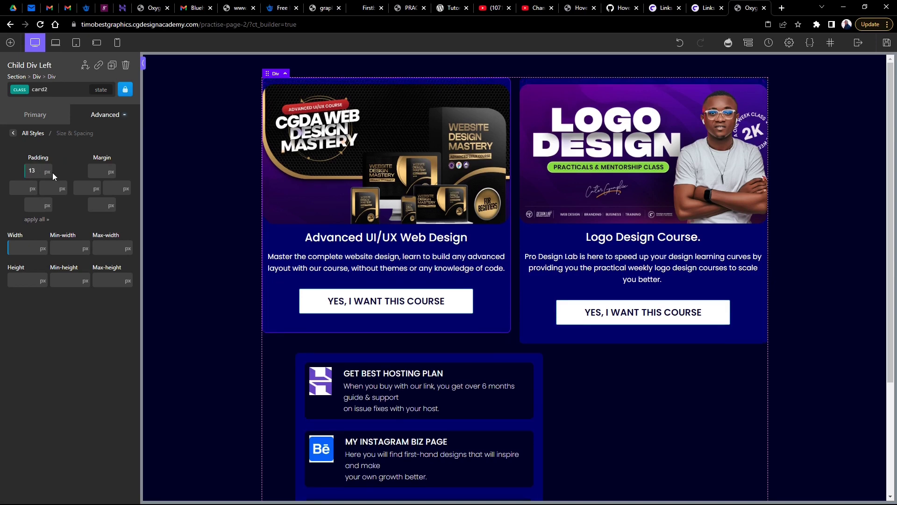
click(37, 222)
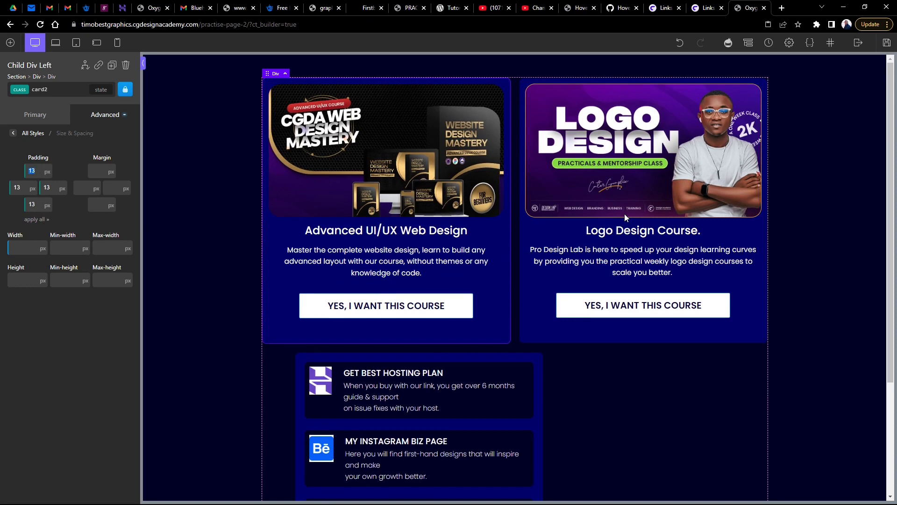
Set the card2 class's padding to 10 px on all four sides.
click(38, 171)
click(38, 171)
text(10)
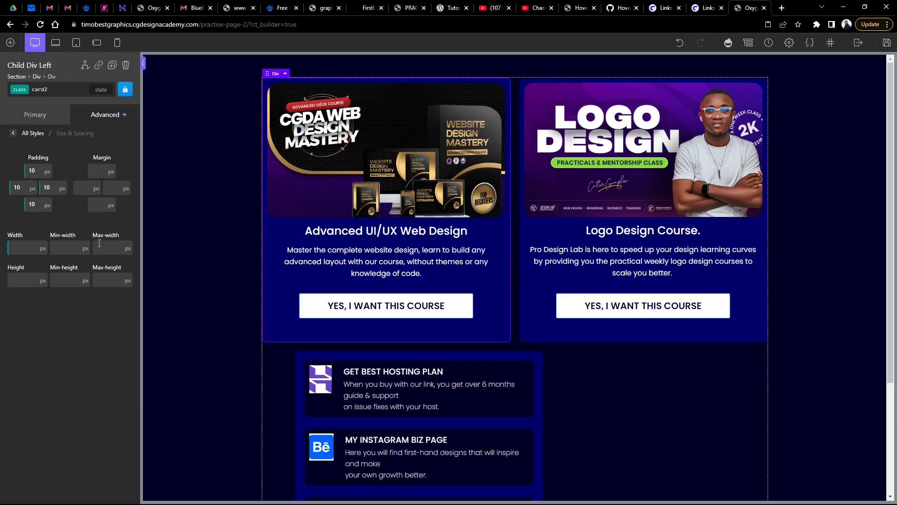
Set the card2 class's background color to dark navy #000244.
click(97, 118)
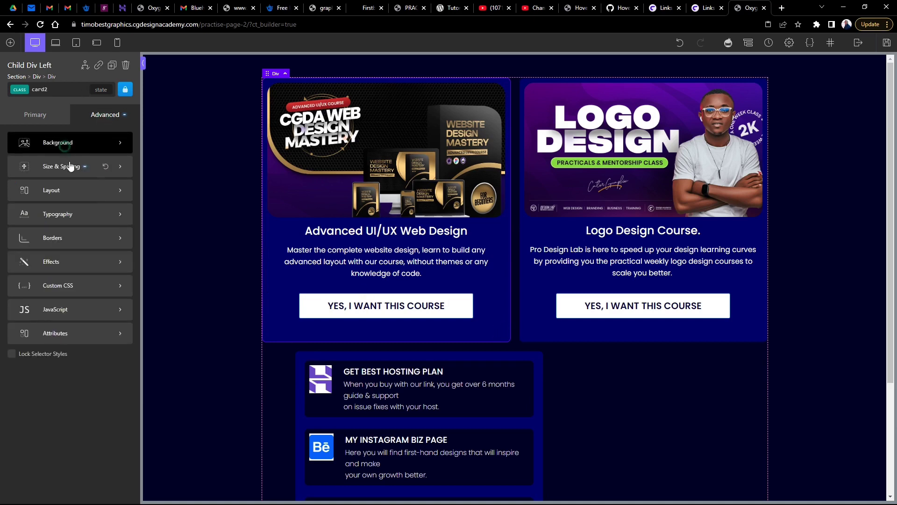
click(65, 144)
click(15, 164)
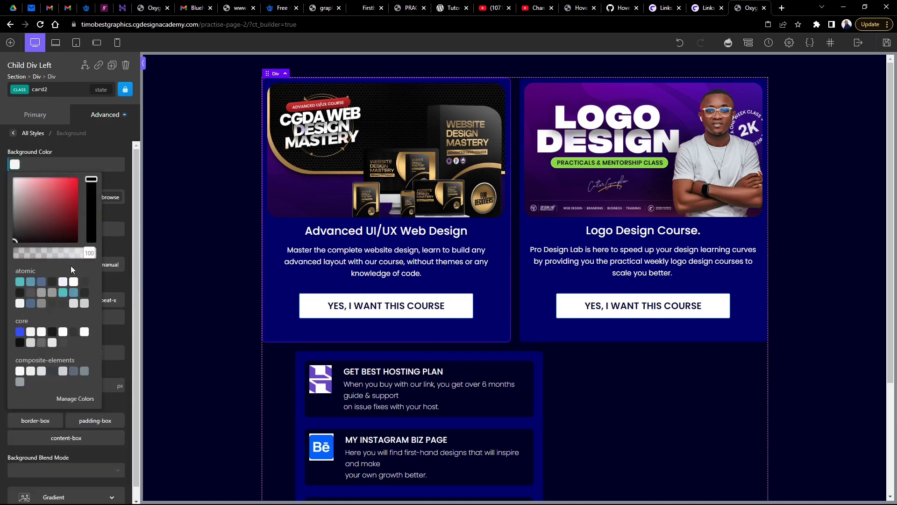
mouse_move(91, 186)
mouse_down()
mouse_move(96, 220)
mouse_move(77, 217)
mouse_move(81, 225)
mouse_up()
click(75, 214)
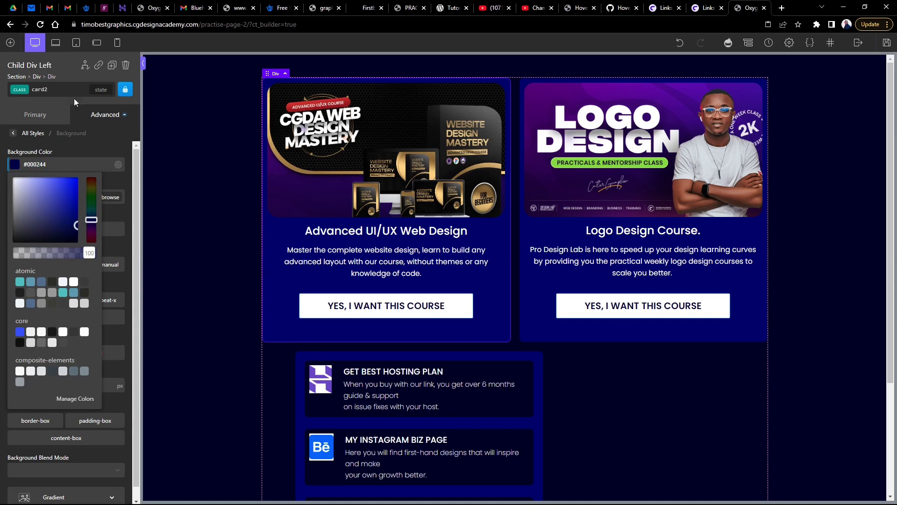
Clear the background color on the ID selector div_block-163-63 of Child Div Left.
click(66, 88)
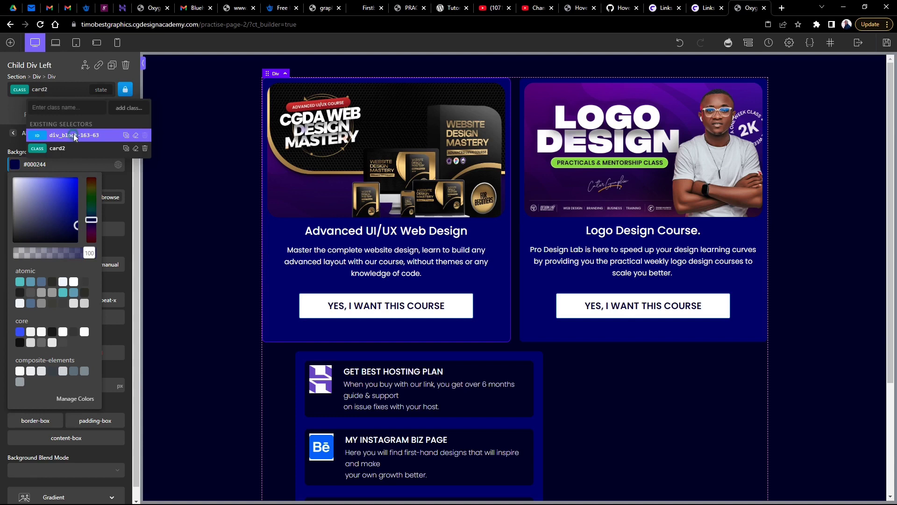
click(74, 134)
click(78, 150)
drag(51, 164, 1, 164)
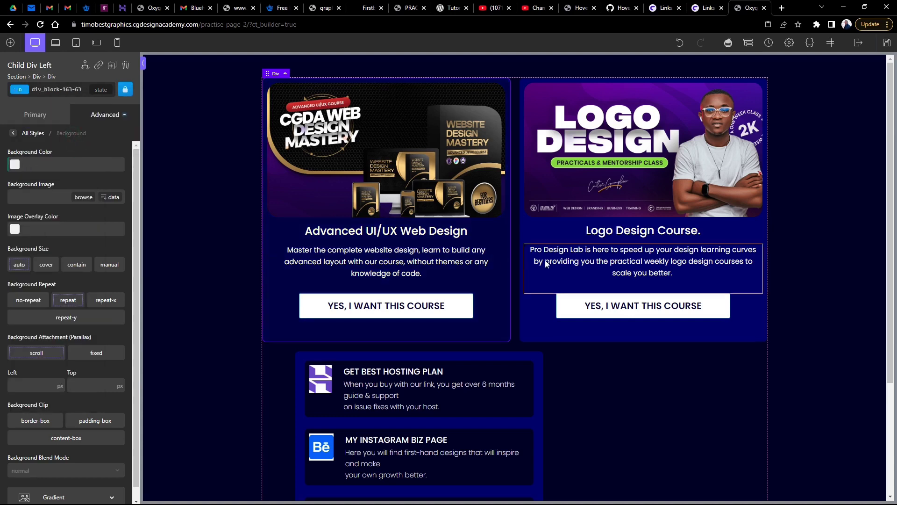
Clear the background color on Child Div Right's ID selector div_block-164-63 and switch back to its card2 class.
click(525, 220)
click(65, 89)
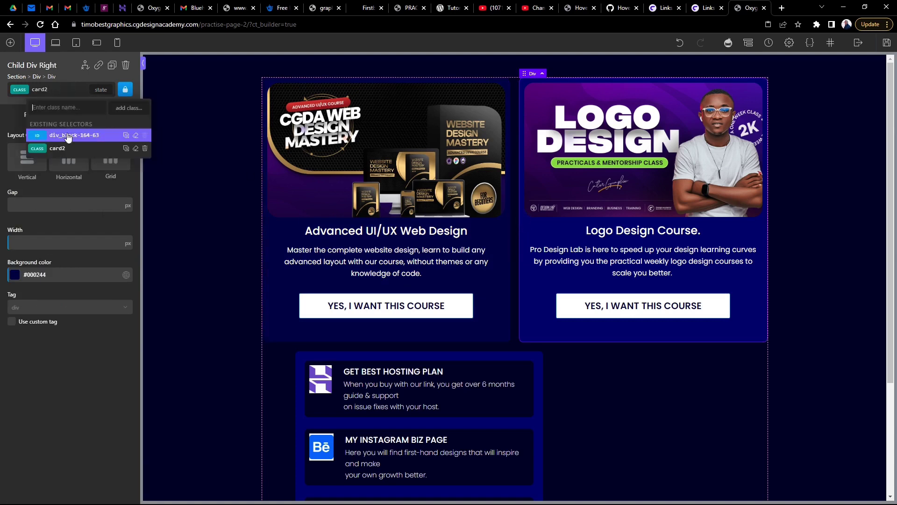
click(65, 134)
click(104, 115)
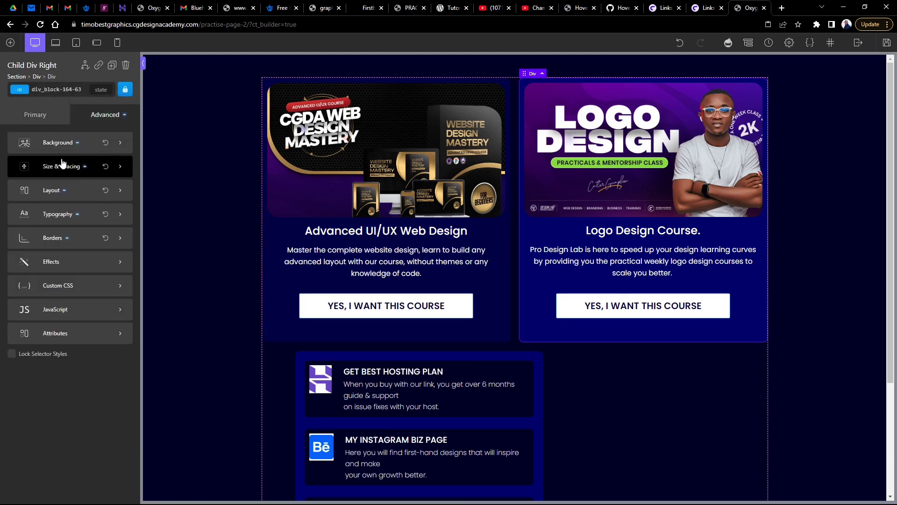
click(59, 142)
drag(57, 165, 2, 176)
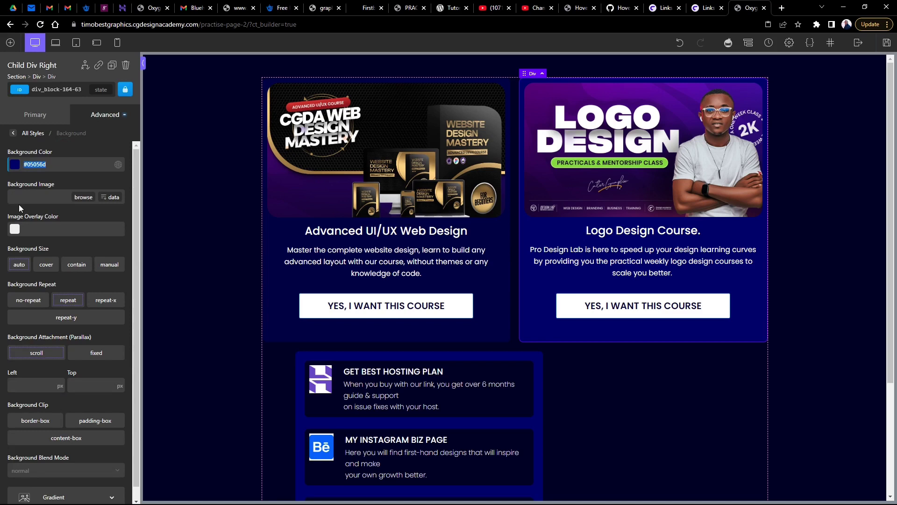
key(BackSpace)
click(46, 114)
click(65, 89)
click(54, 149)
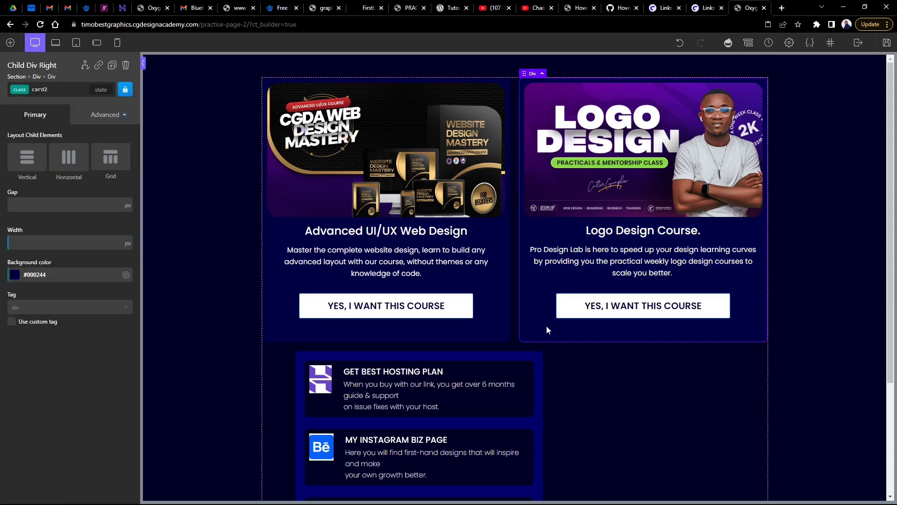
Clear the ID-level background color of the links list container PARENT DIV 2.
click(164, 206)
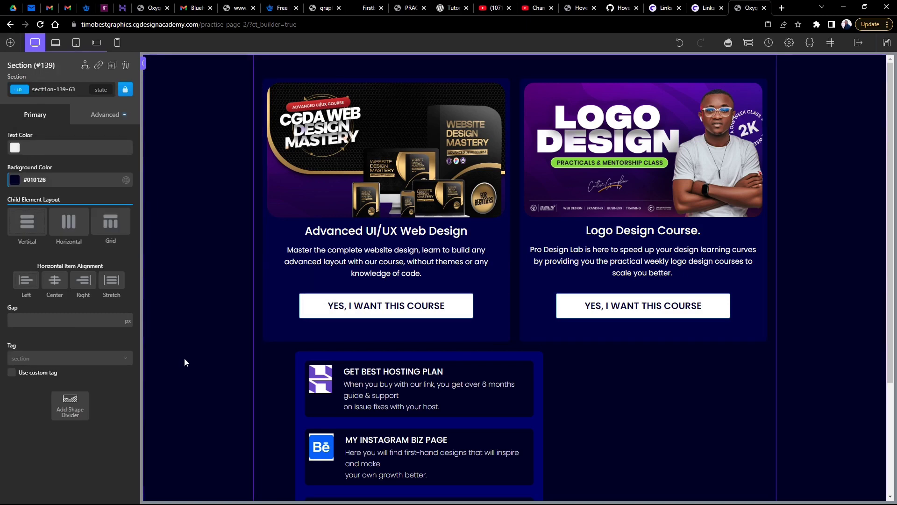
scroll(327, 251, down, 3)
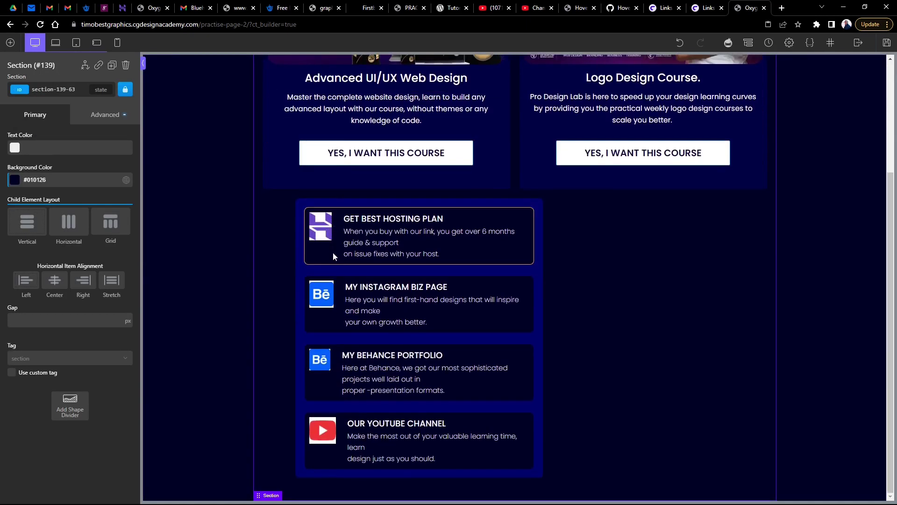
click(300, 206)
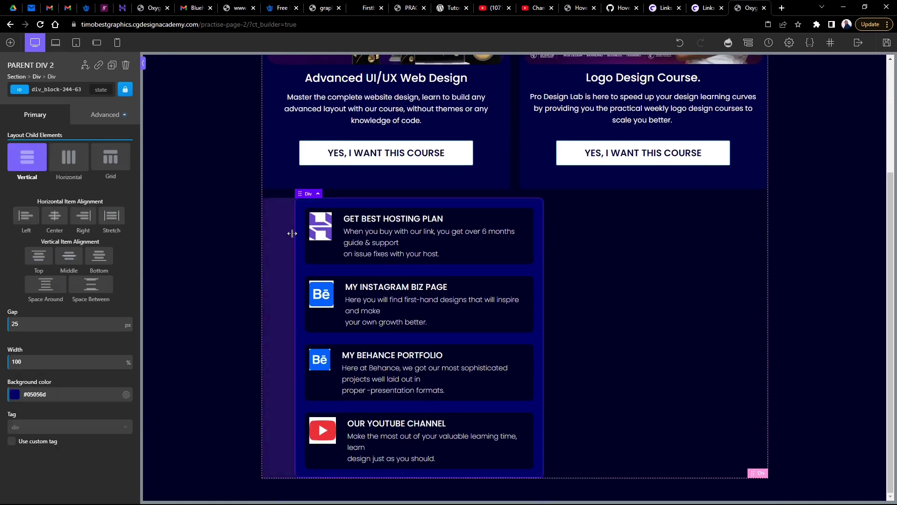
click(37, 90)
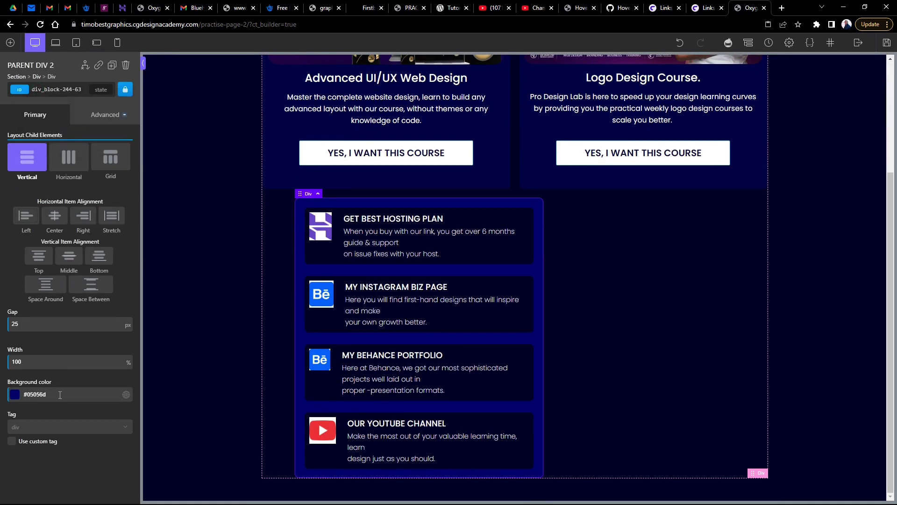
click(107, 119)
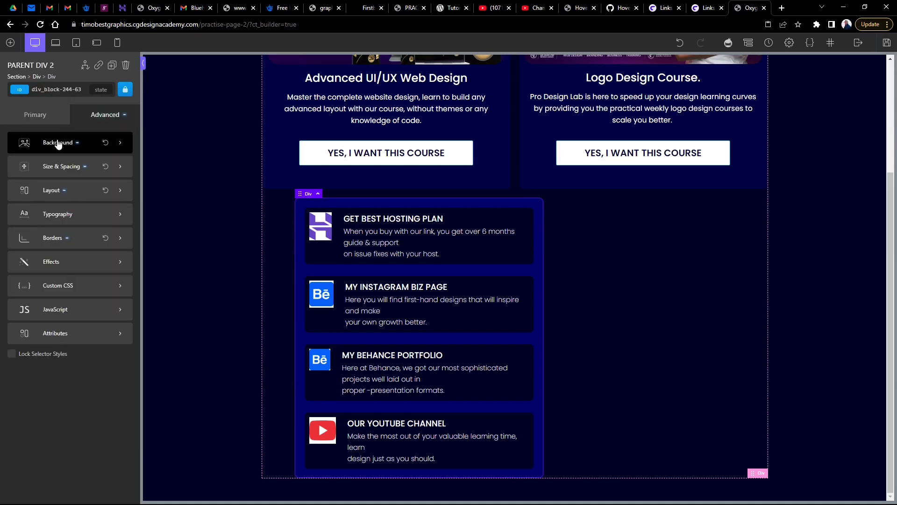
click(34, 115)
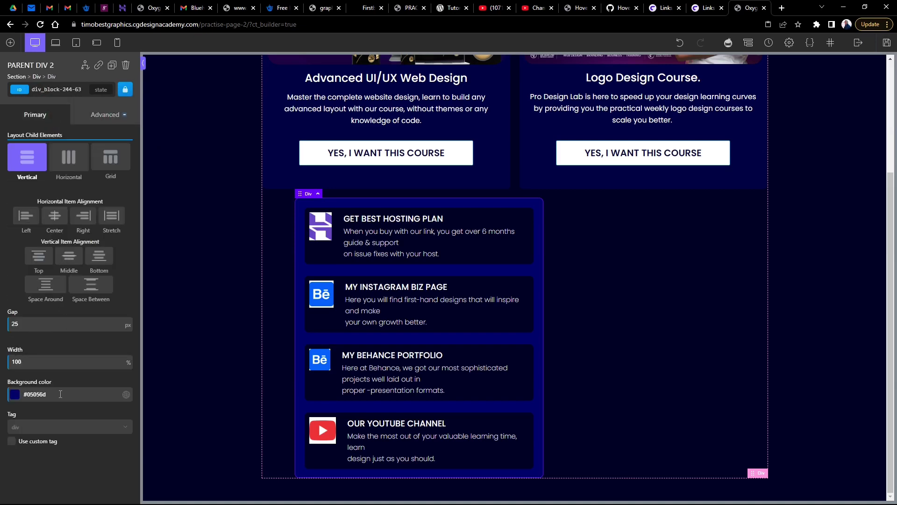
drag(68, 395, 1, 396)
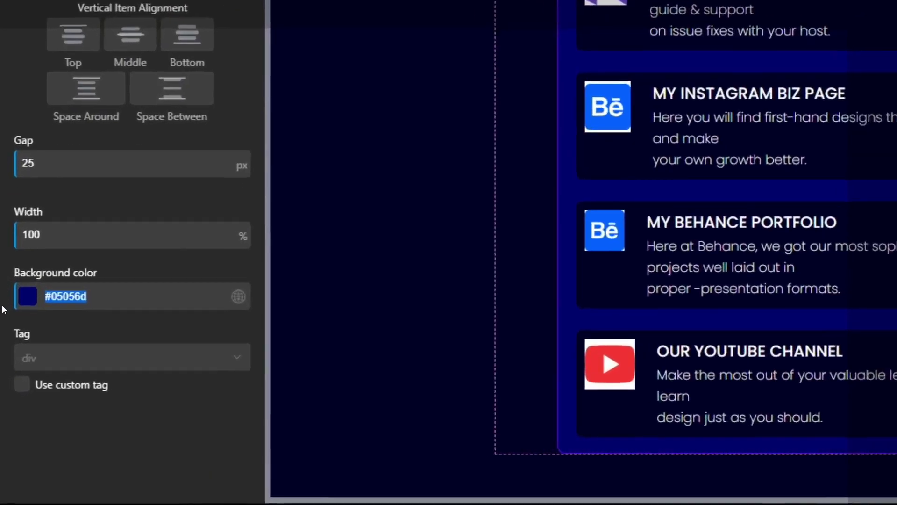
key(BackSpace)
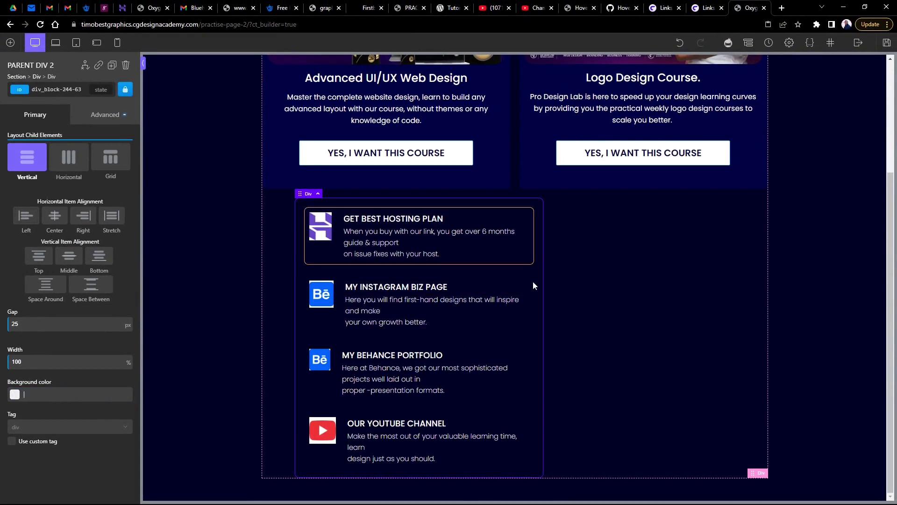
Assign the card2 class to the links container PARENT DIV 2 and set the class's width to 100%.
click(69, 89)
text(car)
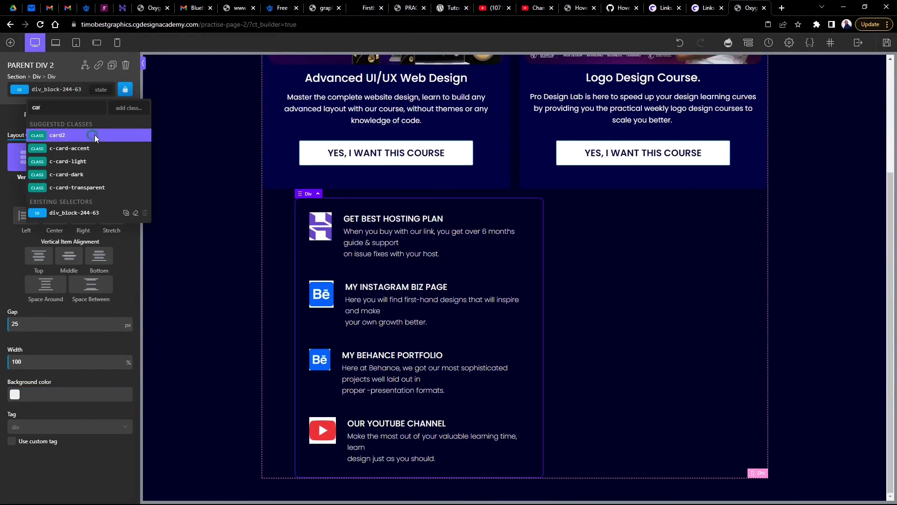
click(95, 136)
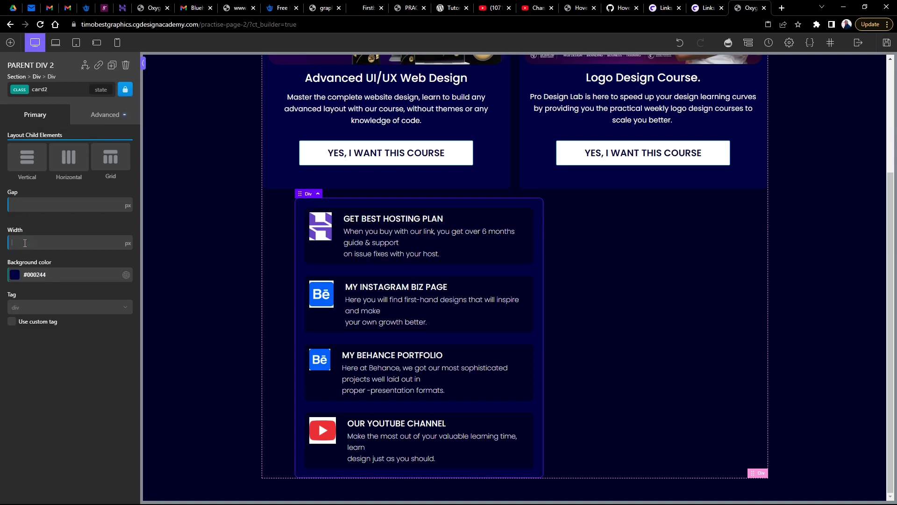
click(129, 252)
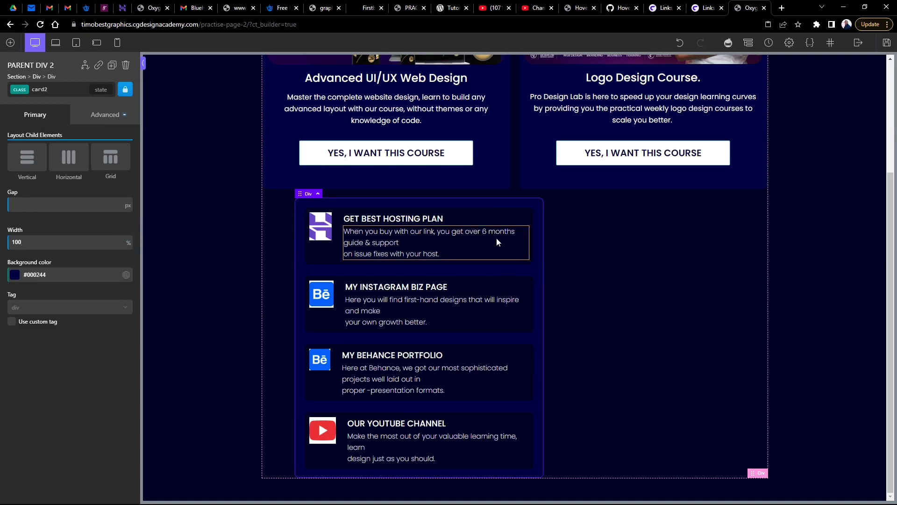
click(499, 179)
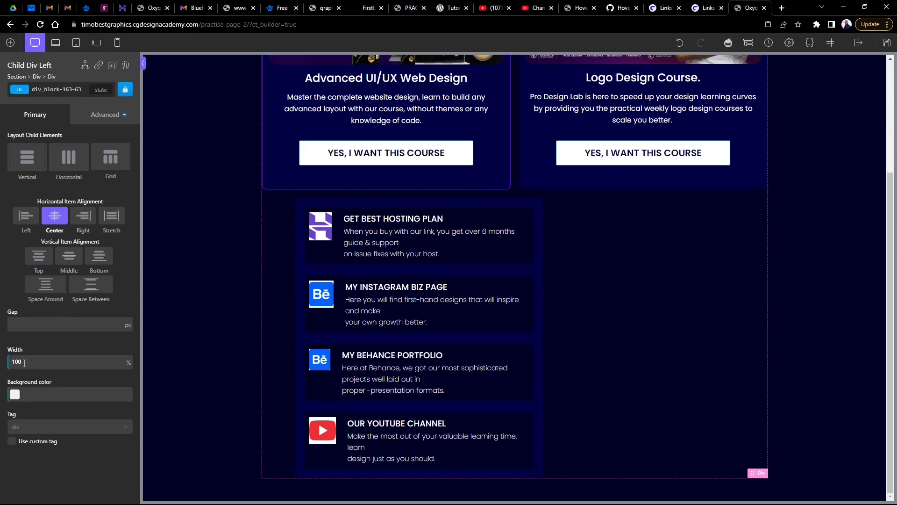
click(531, 170)
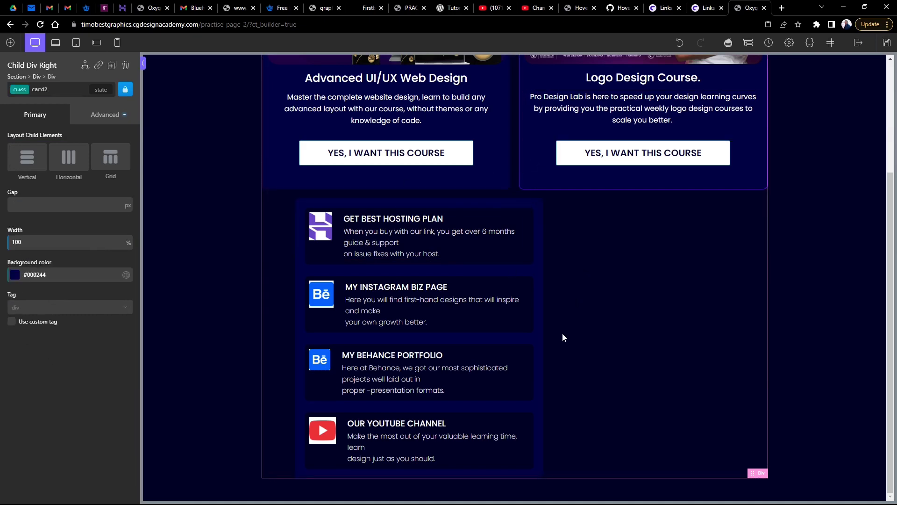
scroll(574, 312, up, 3)
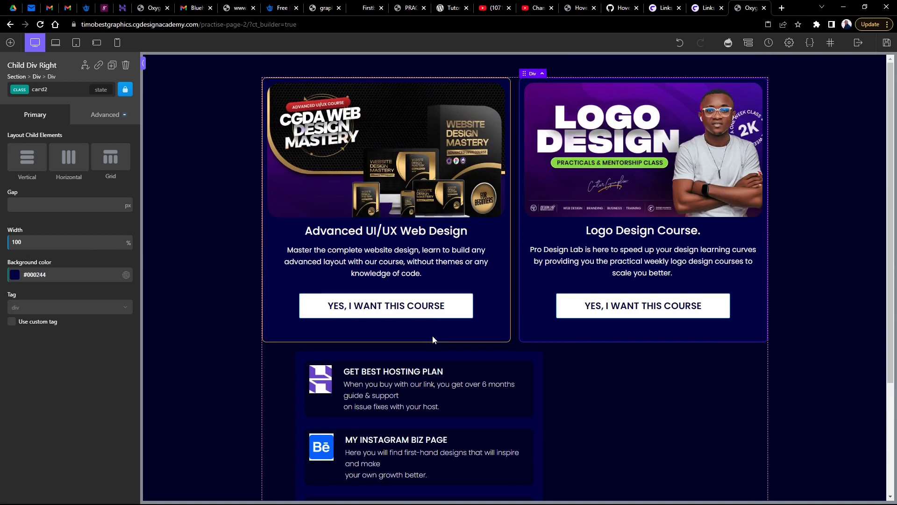
Set the border color of Child Div Left's ID selector div_block-163-63 to the blue #00369b.
click(505, 316)
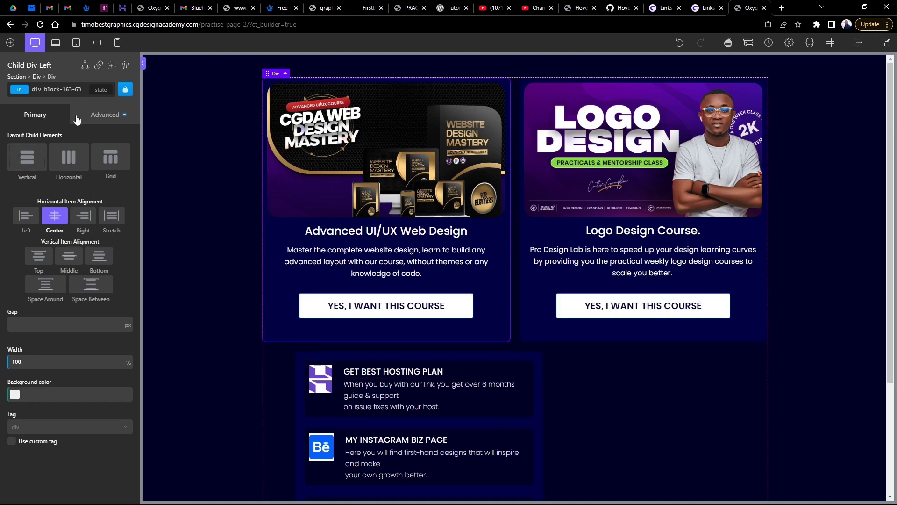
click(104, 118)
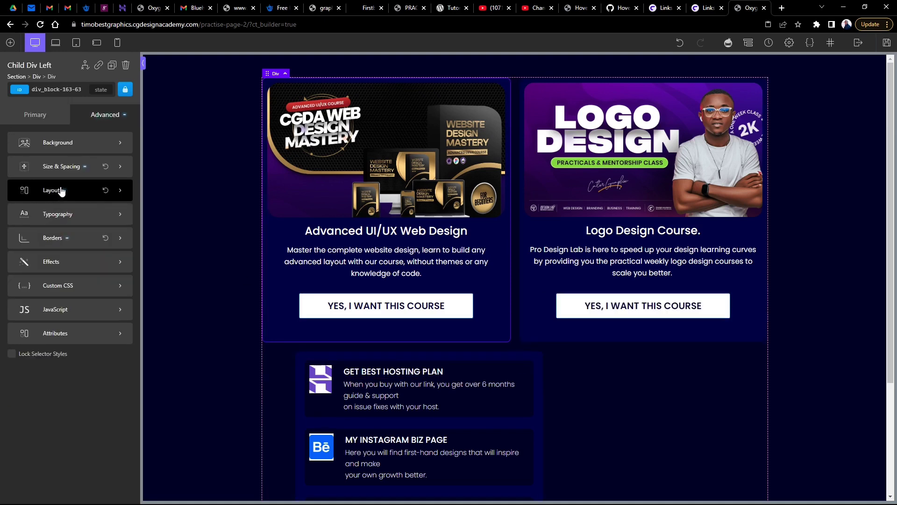
click(68, 248)
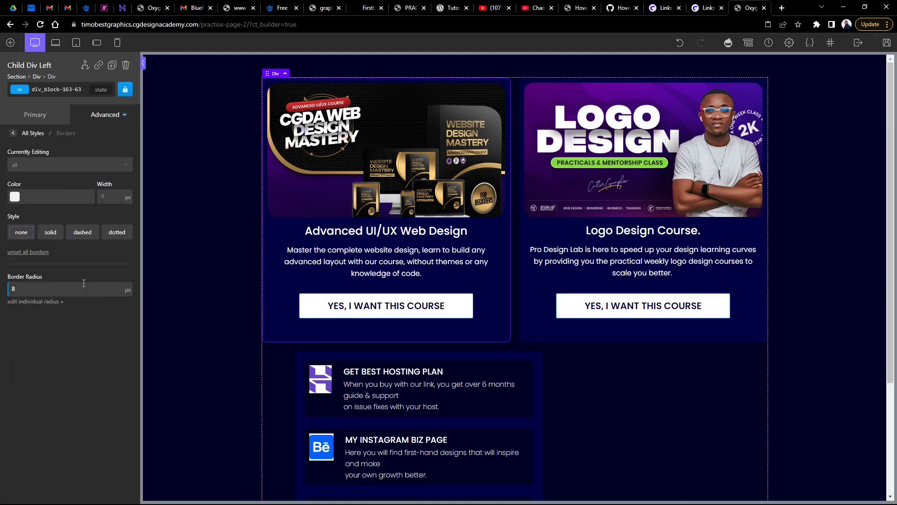
click(31, 164)
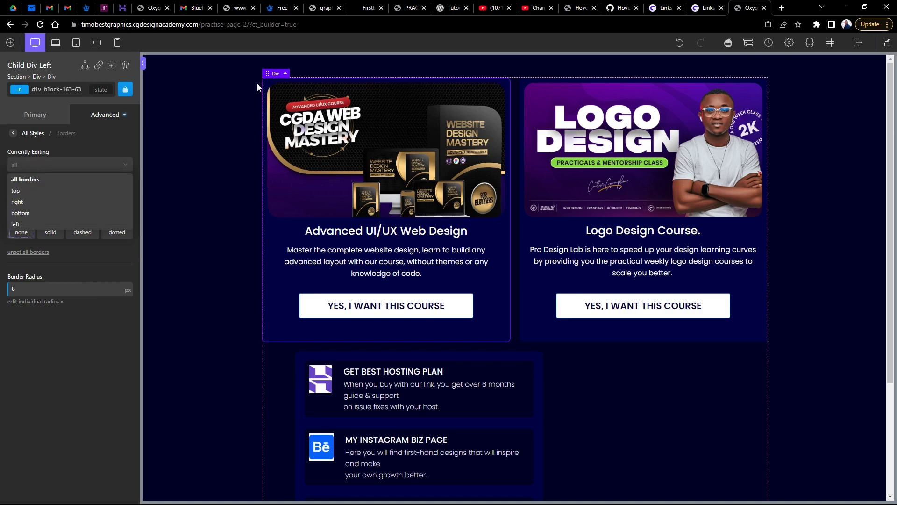
click(91, 141)
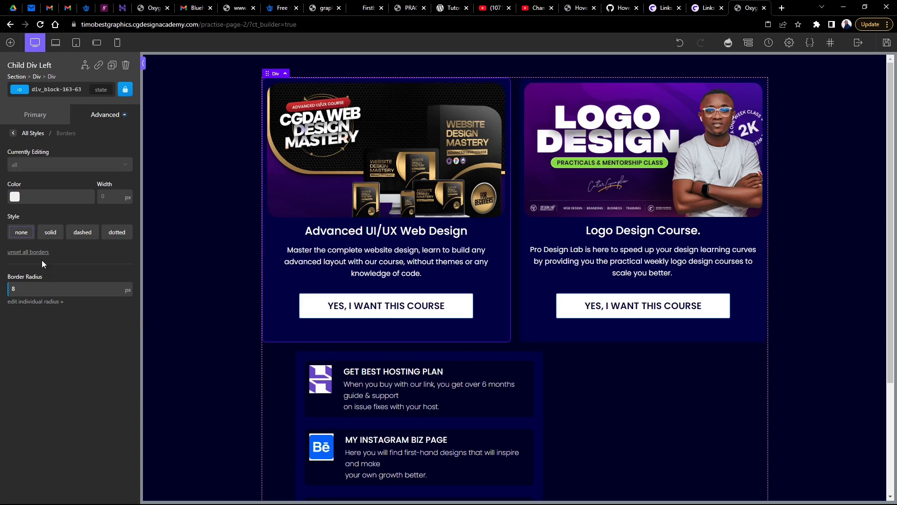
click(15, 198)
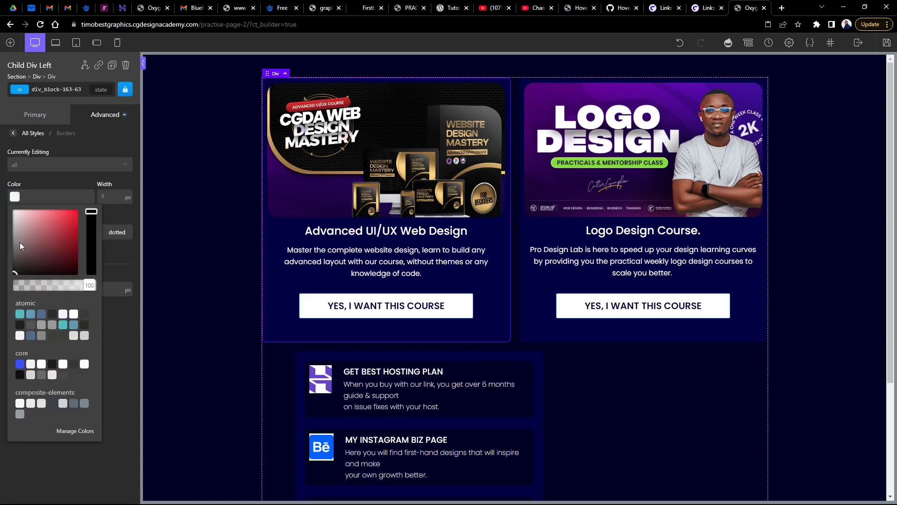
click(92, 226)
drag(91, 236, 92, 249)
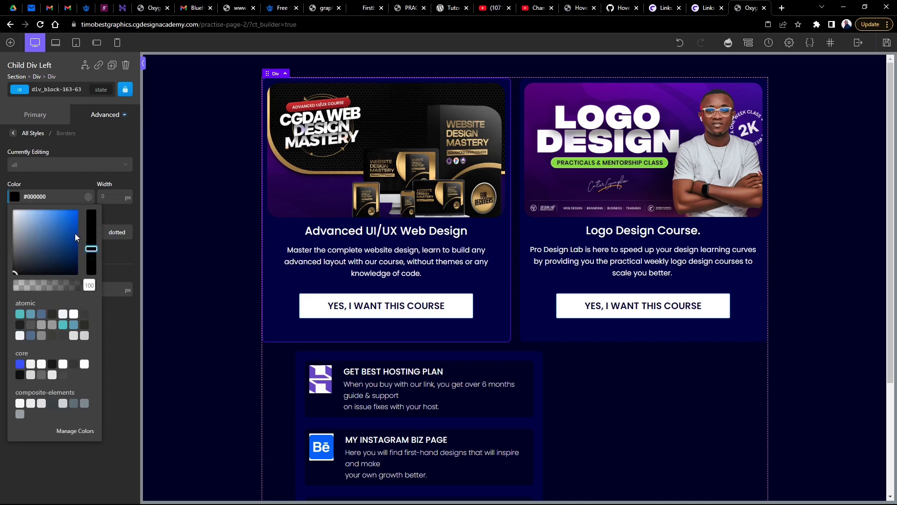
click(75, 234)
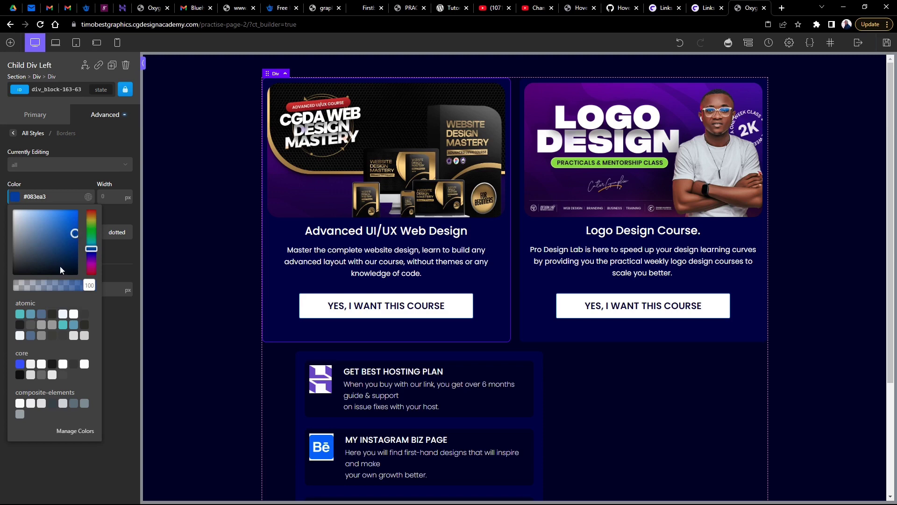
click(60, 228)
click(78, 234)
Give Child Div Left's ID selector a 1 px solid border on all sides.
click(104, 193)
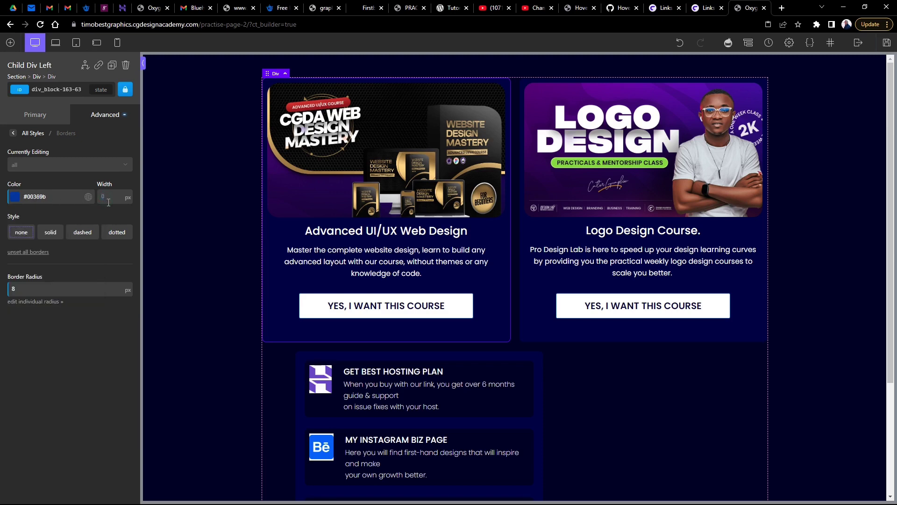
click(108, 202)
text(1)
click(52, 234)
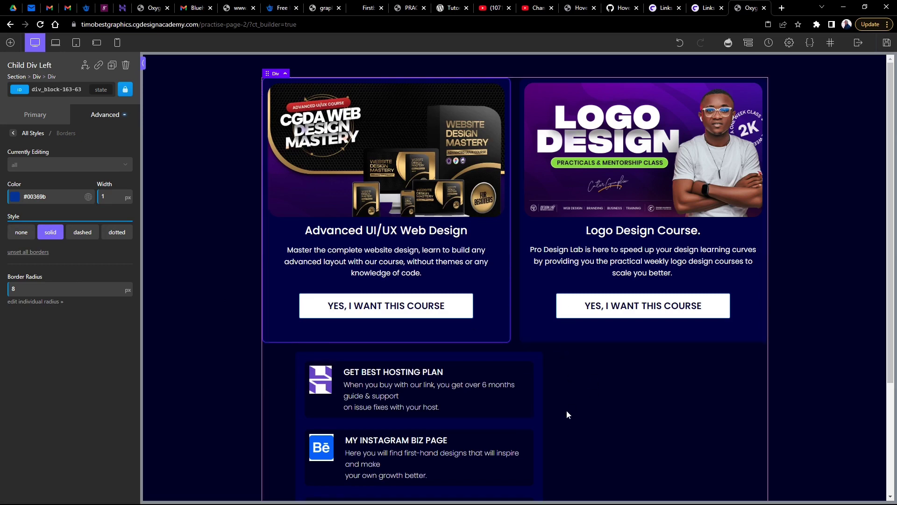
Clear the border style, color and width from Child Div Left's ID selector.
click(48, 234)
triple_click(52, 196)
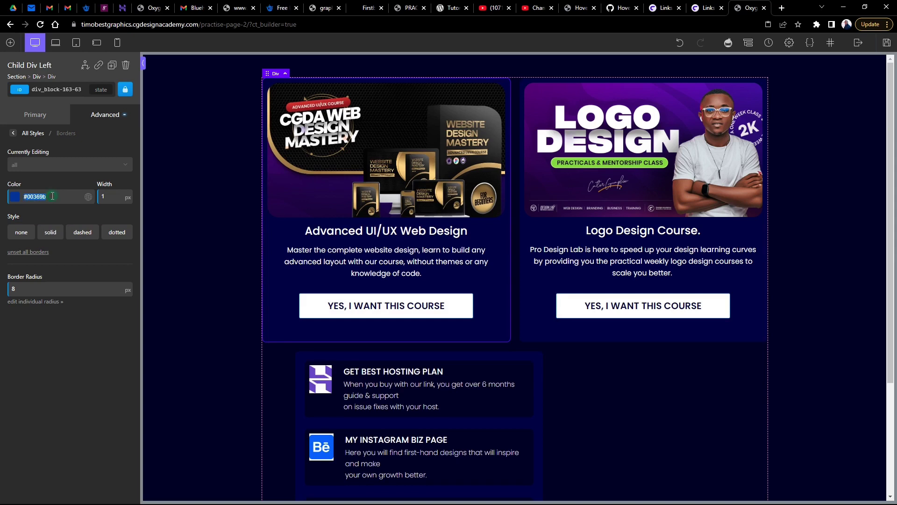
key(BackSpace)
click(111, 198)
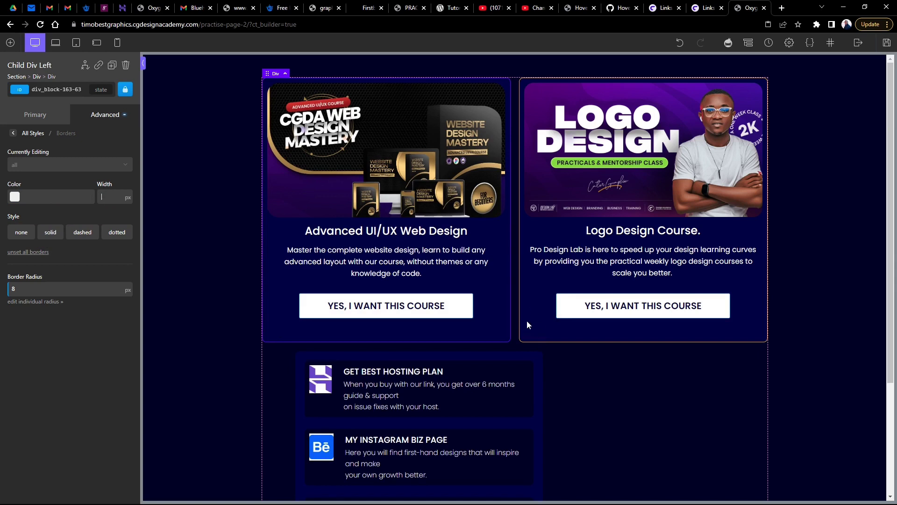
Switch Child Div Left to its card2 class and give the class a 1 px solid border in #093ea0.
click(66, 91)
click(62, 148)
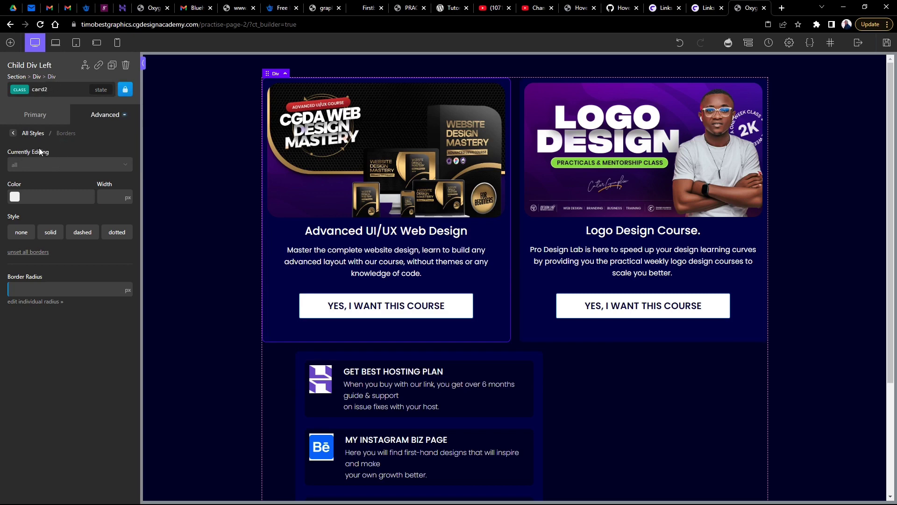
click(15, 196)
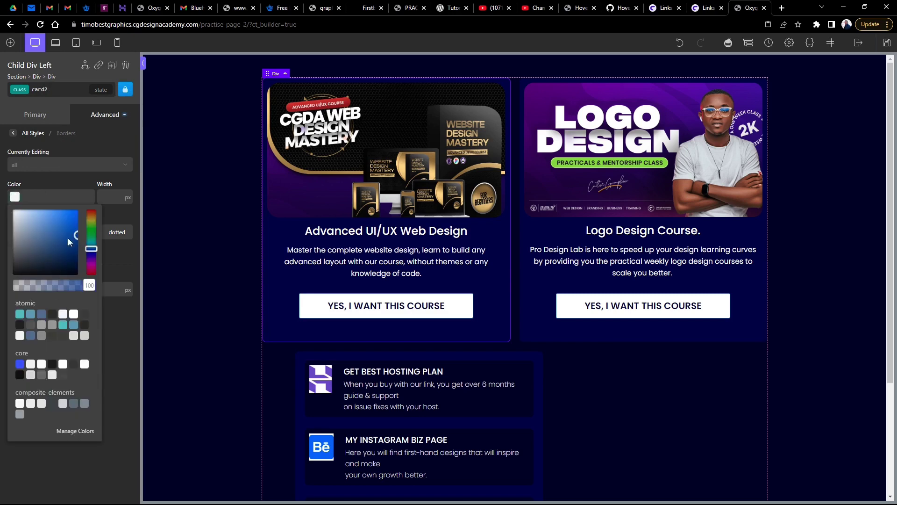
click(76, 234)
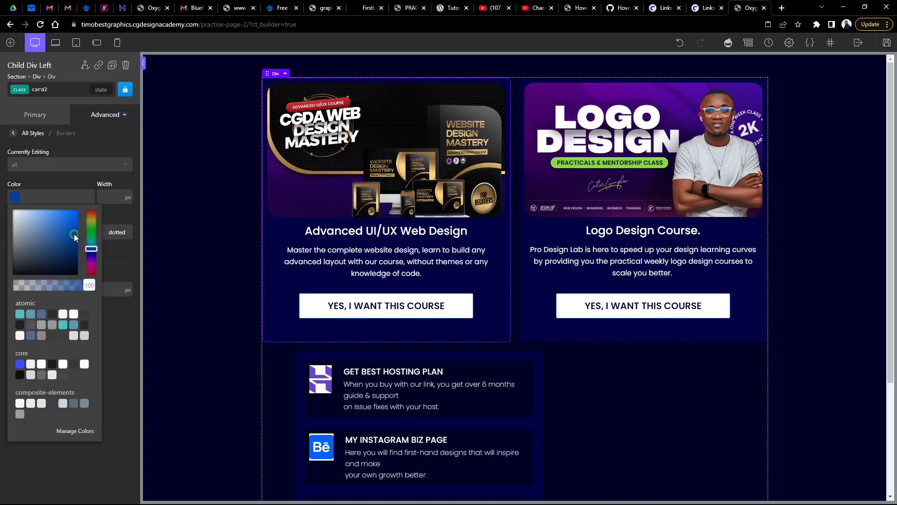
click(105, 195)
click(104, 193)
text(1)
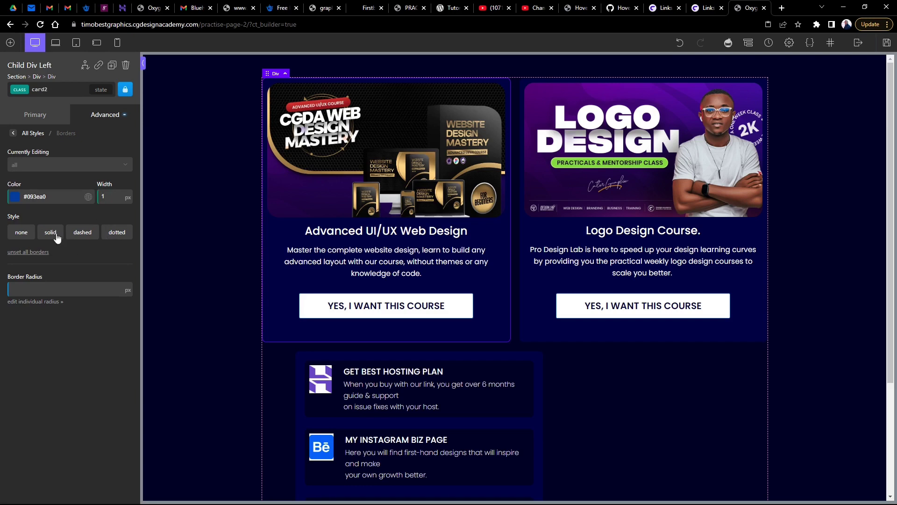
click(55, 234)
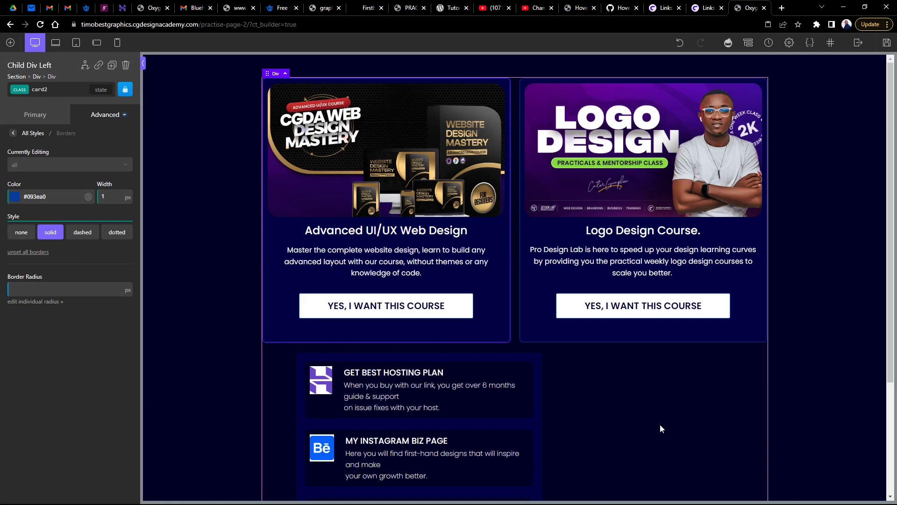
Change the card2 class's border color to the light blue #7caaff at 15% opacity.
click(14, 197)
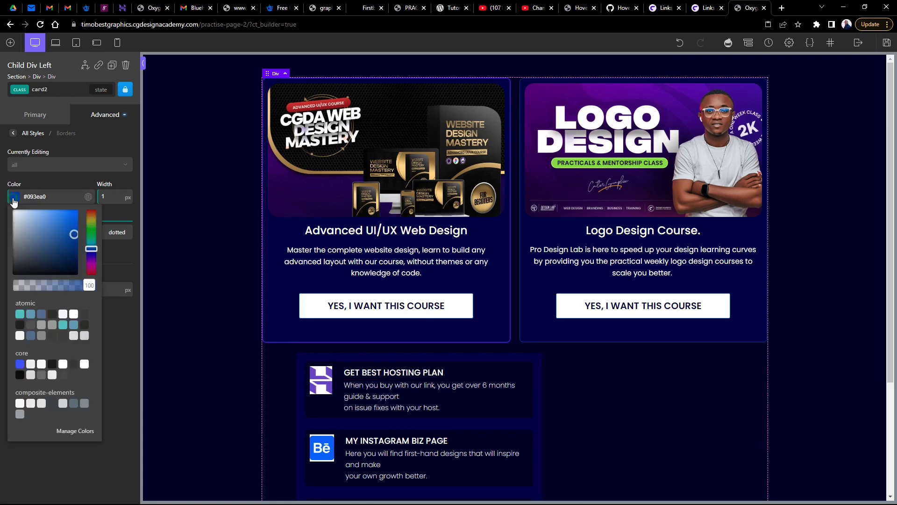
click(66, 217)
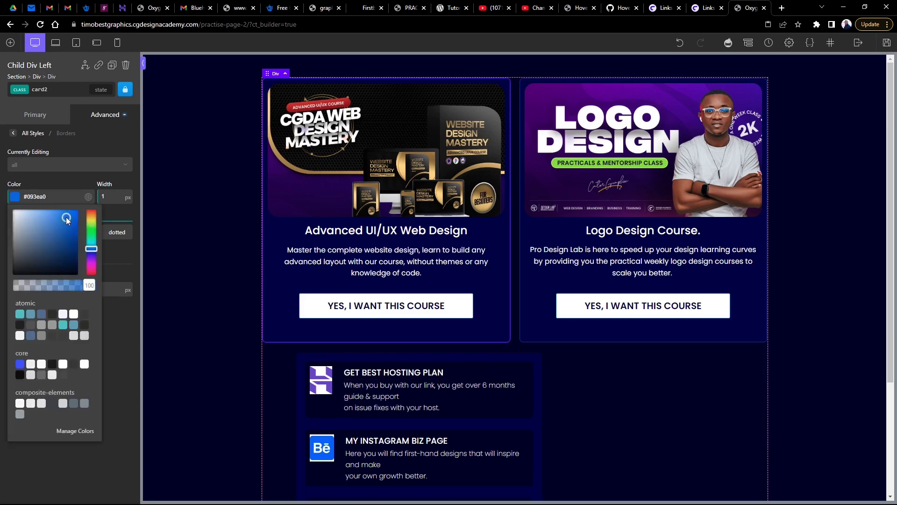
click(47, 211)
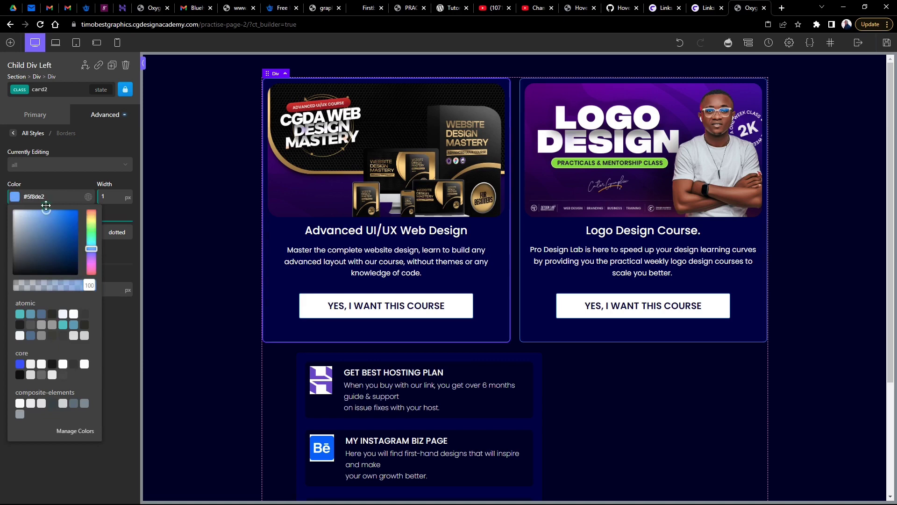
click(109, 196)
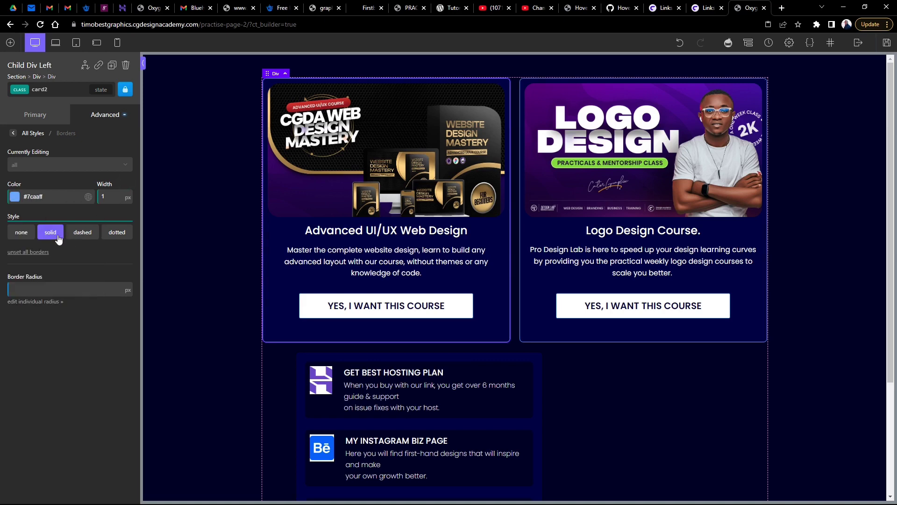
click(14, 197)
drag(88, 285, 30, 290)
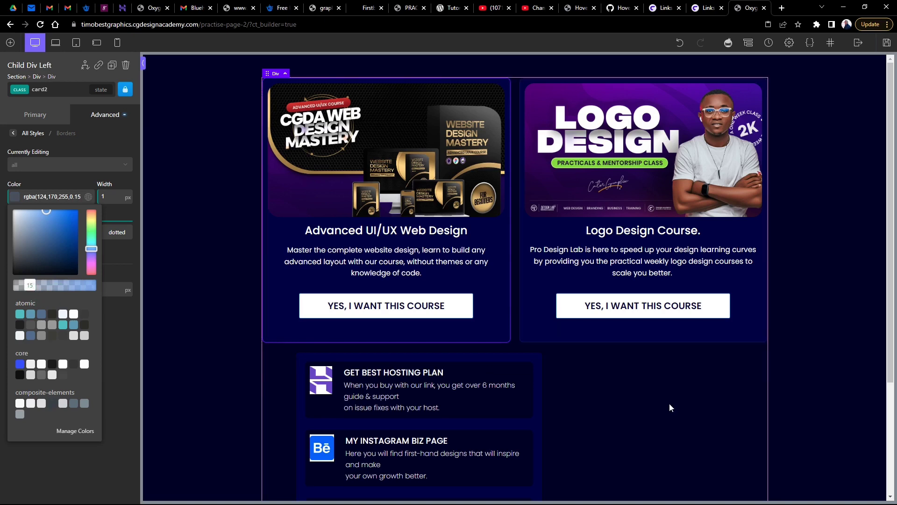
Clear the border color on the ID selector div_block-244-63 of the links list container PARENT DIV 2.
scroll(641, 376, down, 3)
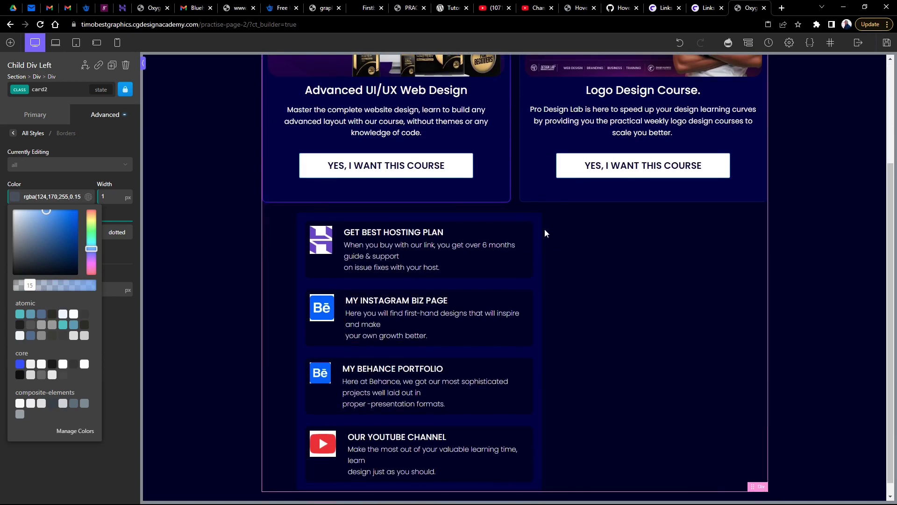
click(536, 216)
click(32, 87)
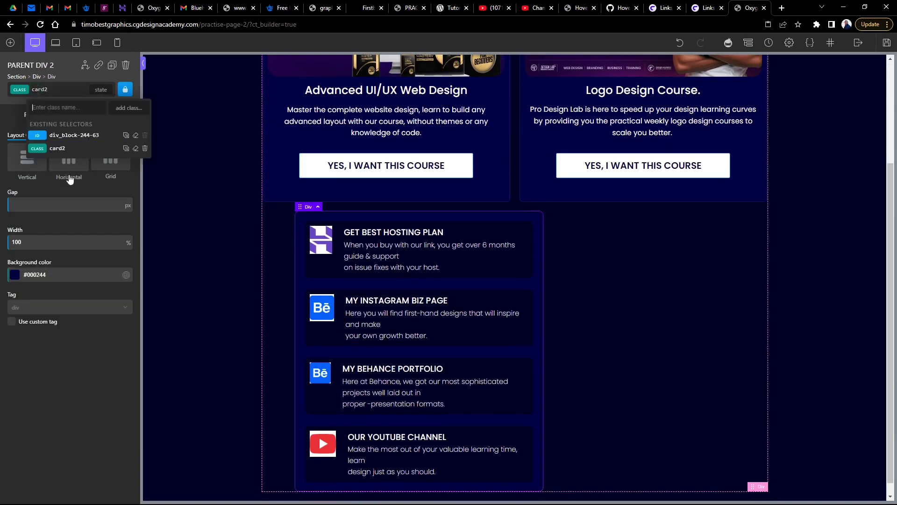
click(75, 135)
click(105, 114)
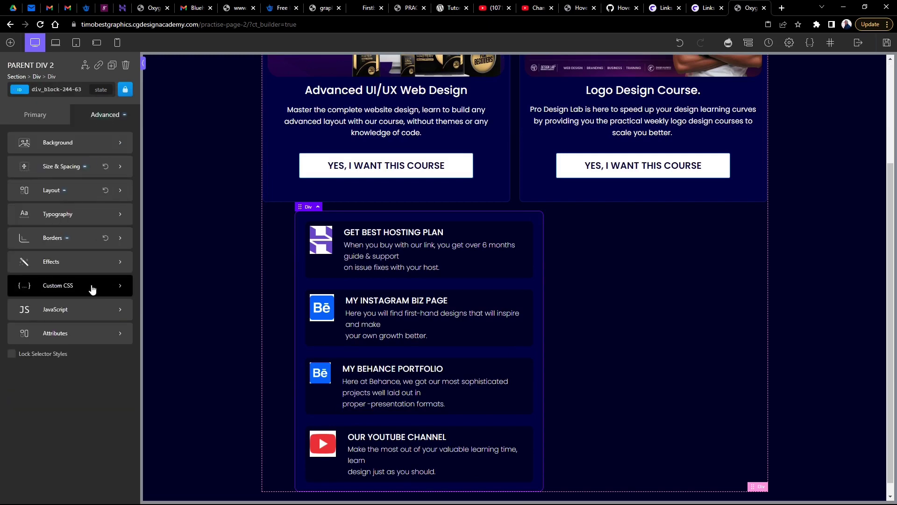
click(63, 238)
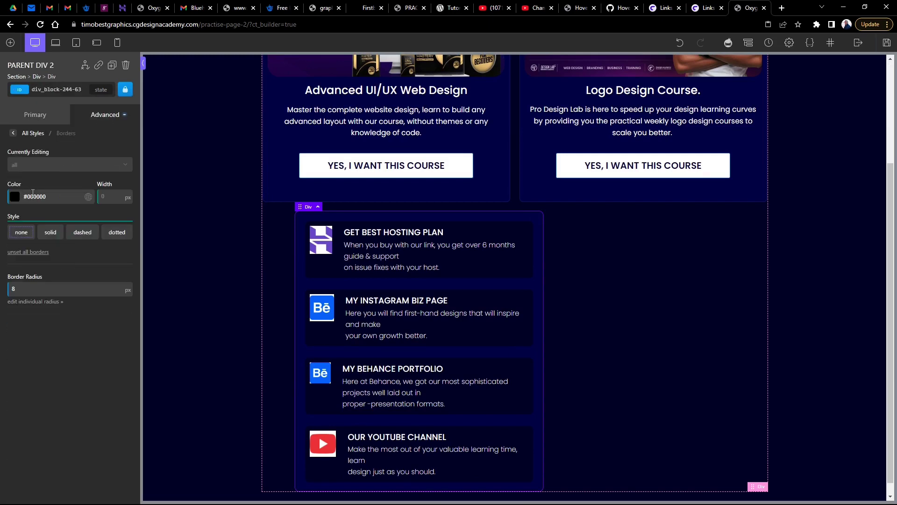
drag(68, 196, 3, 197)
key(BackSpace)
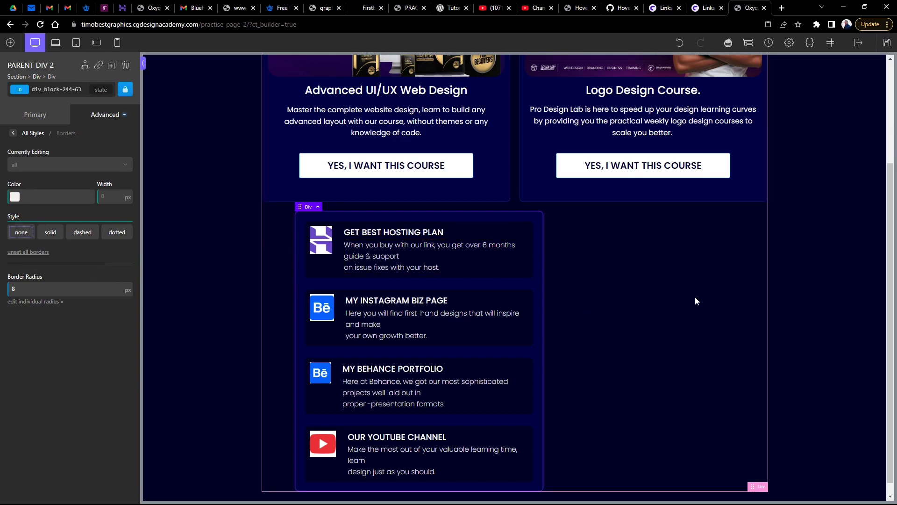
click(695, 301)
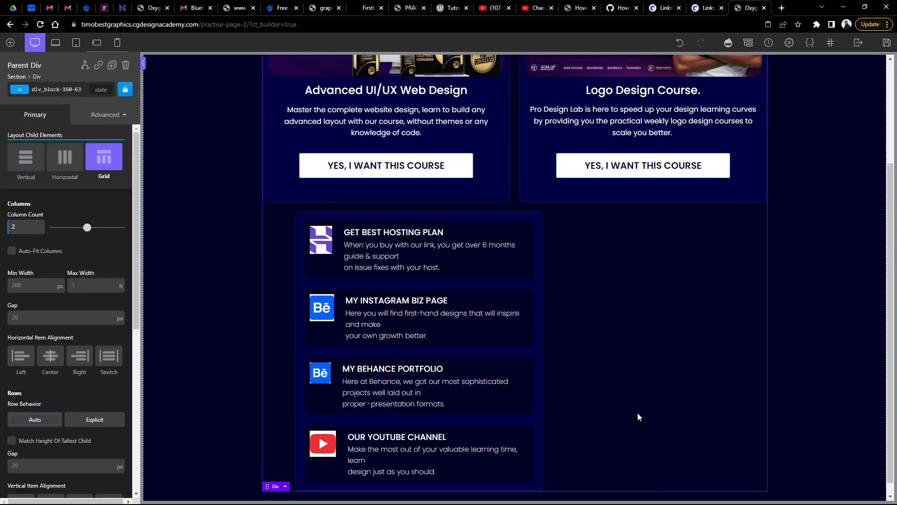
Check the text settings of the left card's description and of both course card headings.
scroll(638, 414, up, 3)
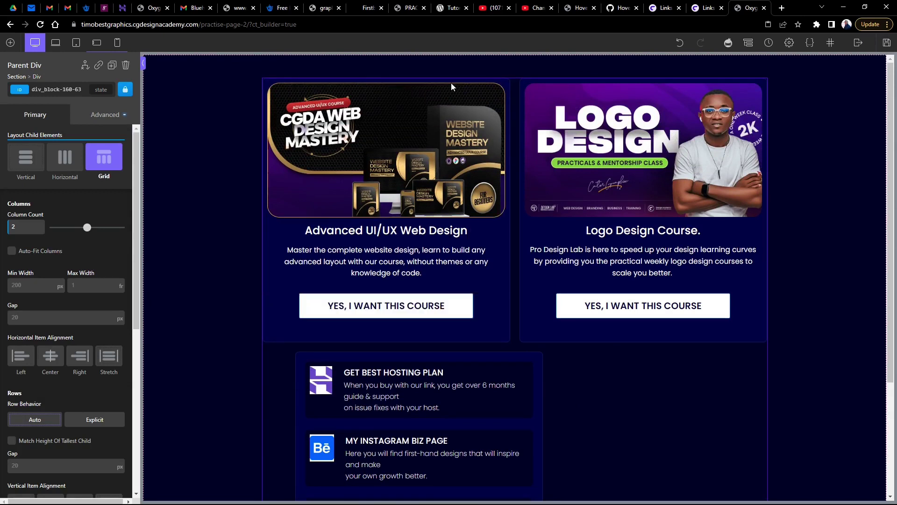
click(400, 257)
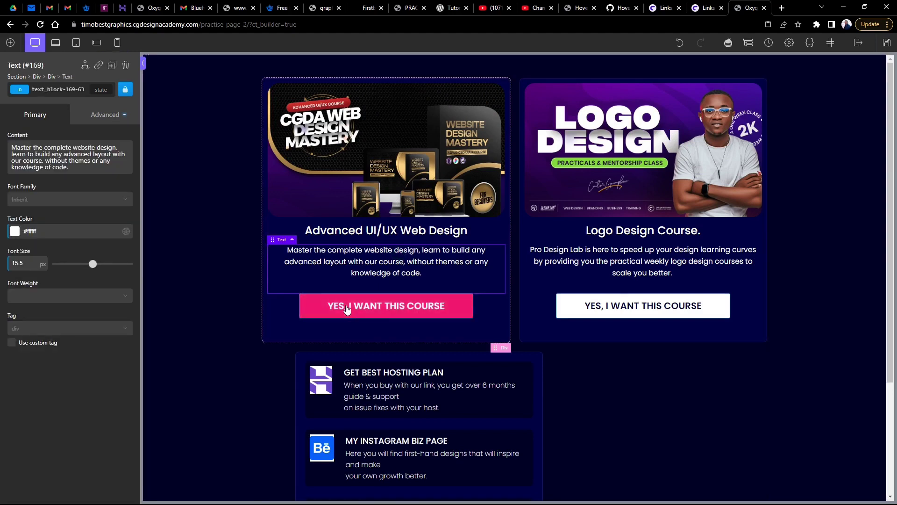
click(376, 231)
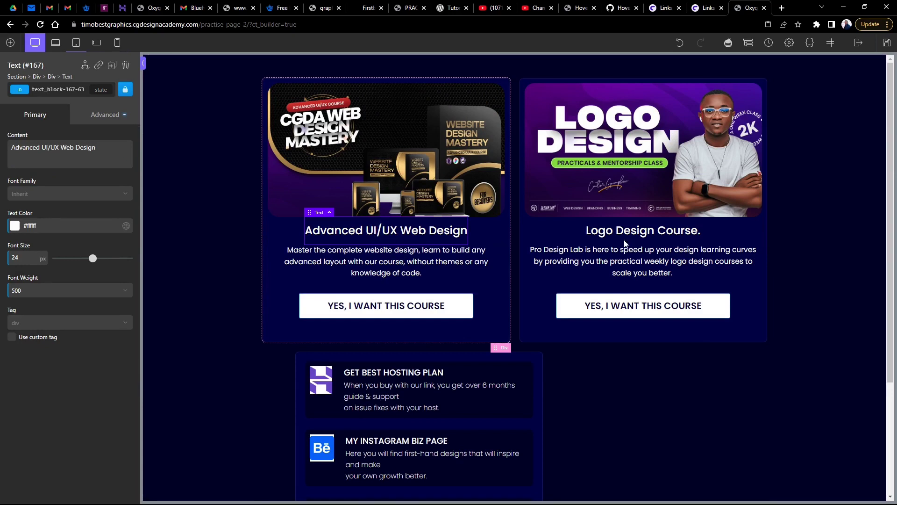
click(671, 229)
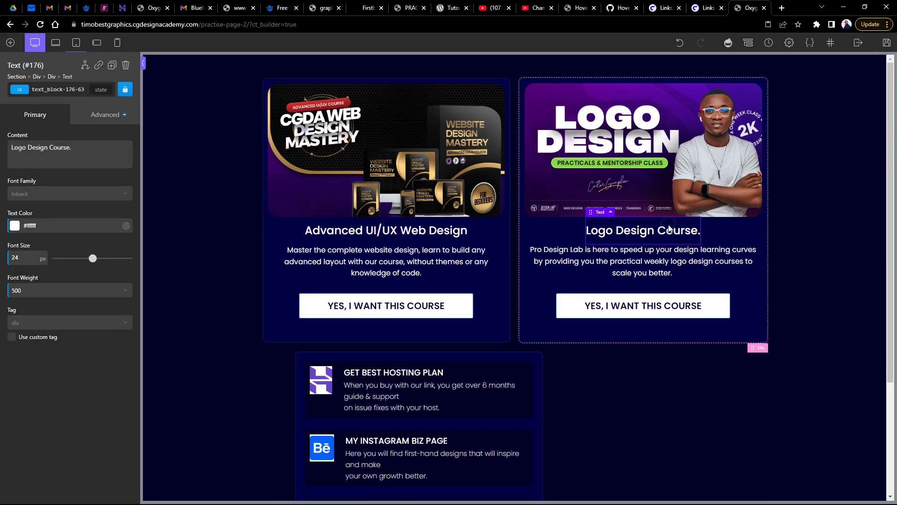
Add a new class named h3card to the "Advanced UI/UX Web Design" heading.
click(416, 230)
click(62, 89)
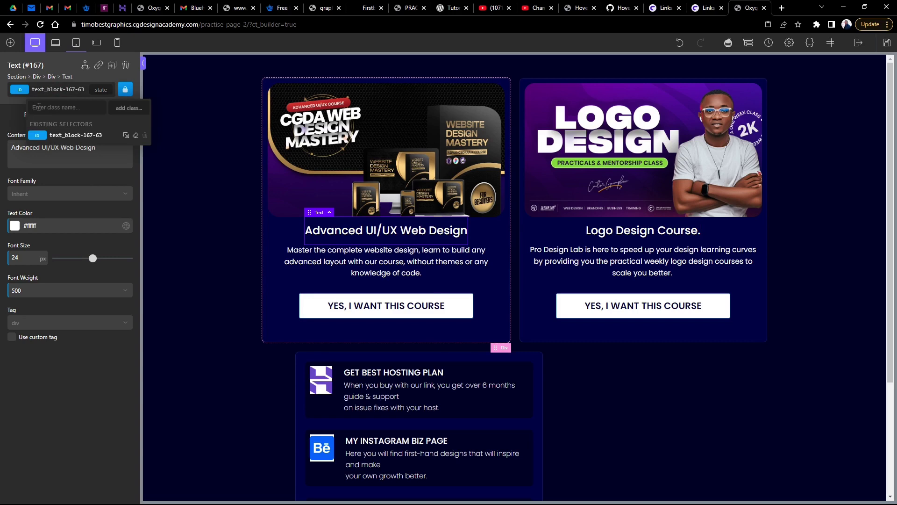
text(h)
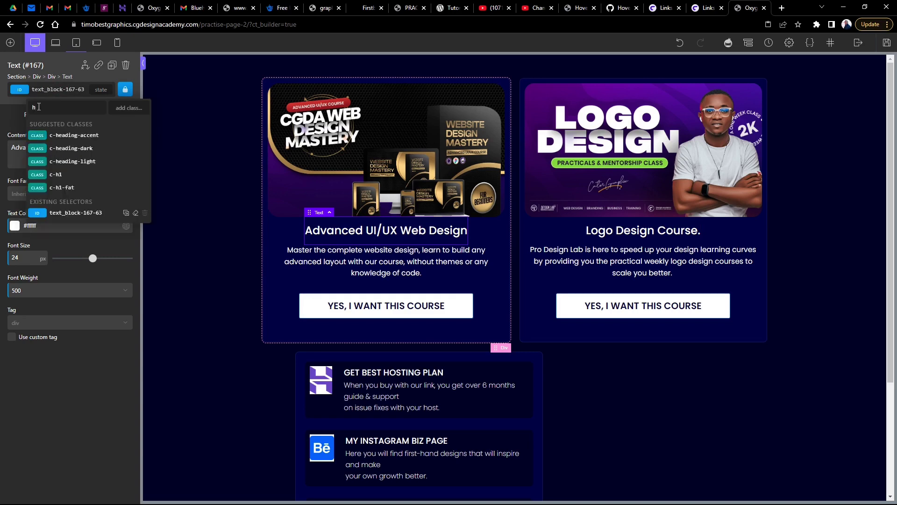
text(3)
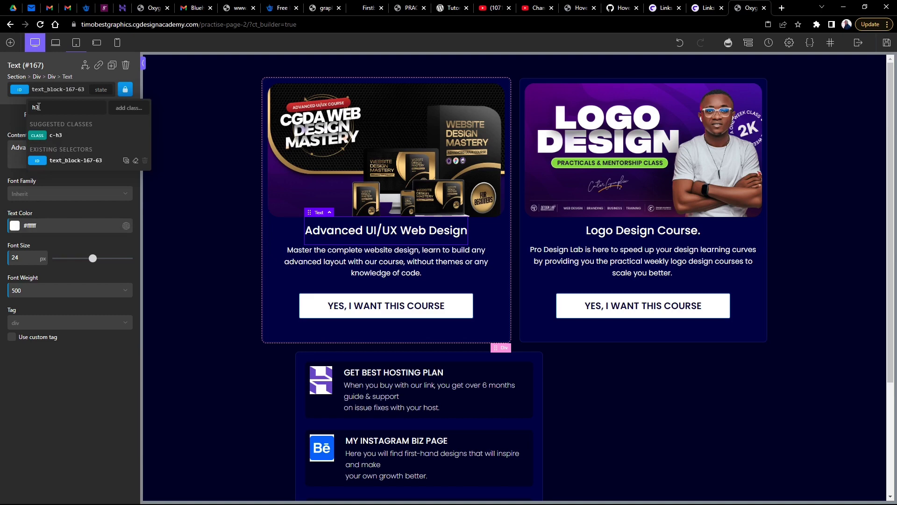
text(card)
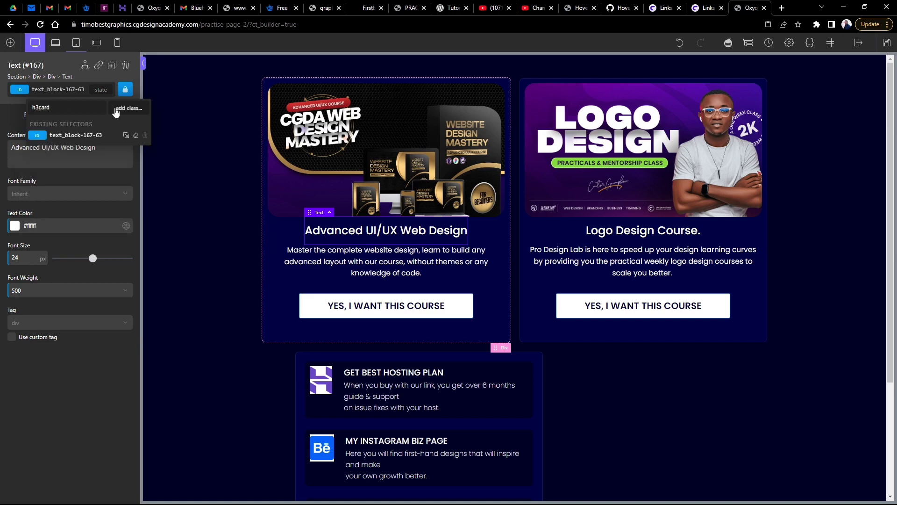
key(Return)
Assign the existing h3card class to the "Logo Design Course." heading.
click(626, 237)
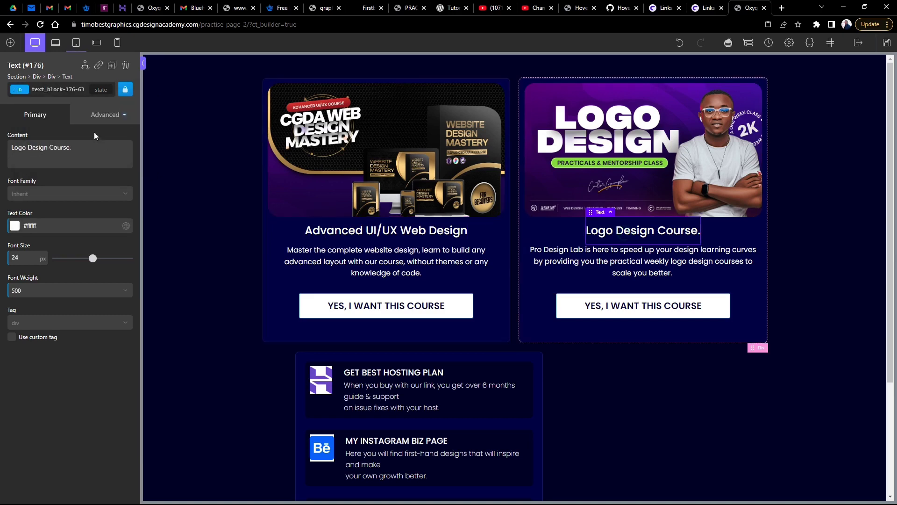
click(63, 92)
text(h3)
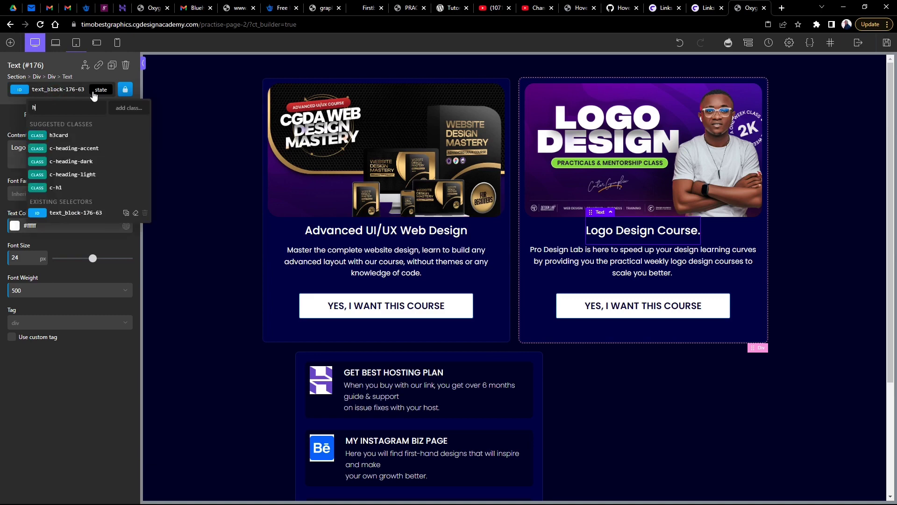
click(69, 136)
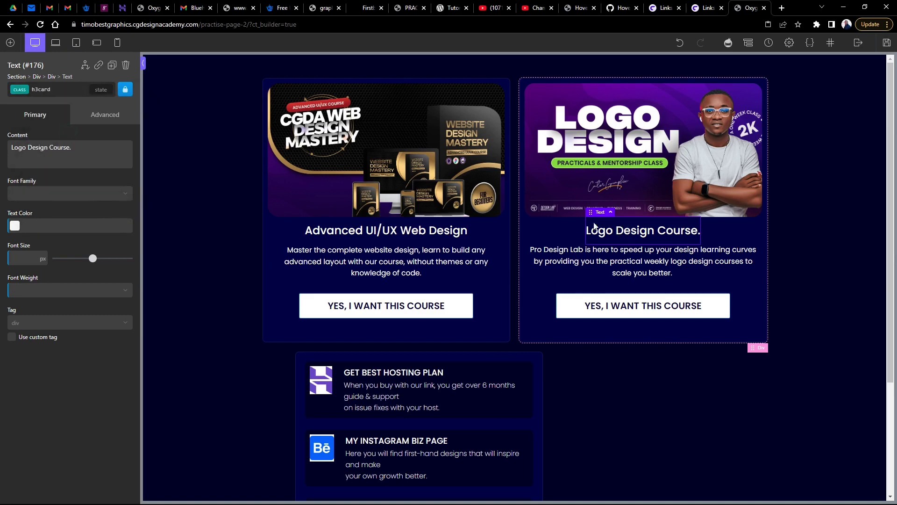
Clear the font size and font weight on the ID selector text_block-167-63 of the "Advanced UI/UX Web Design" heading.
click(381, 230)
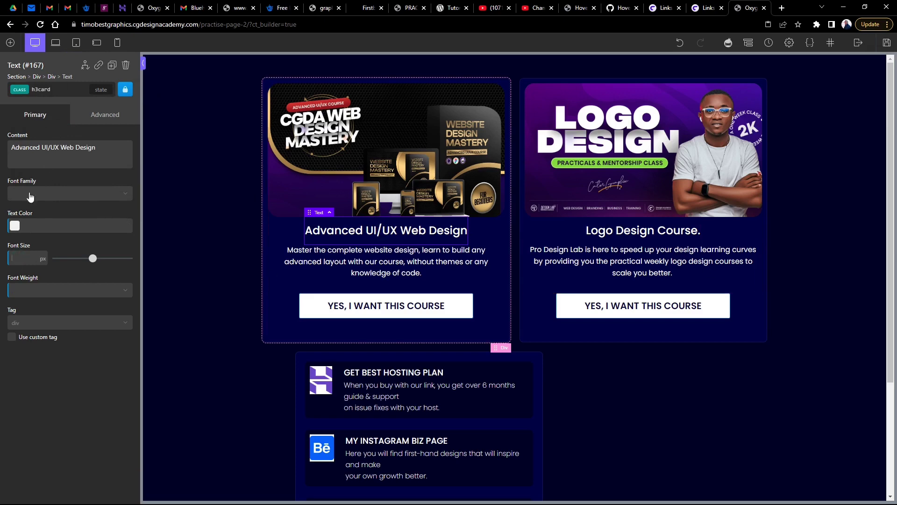
click(50, 89)
click(56, 134)
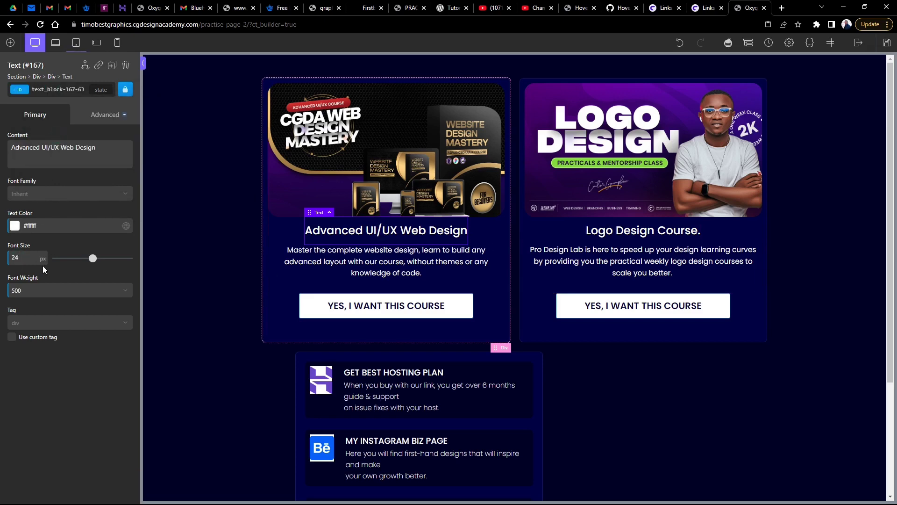
key(BackSpace)
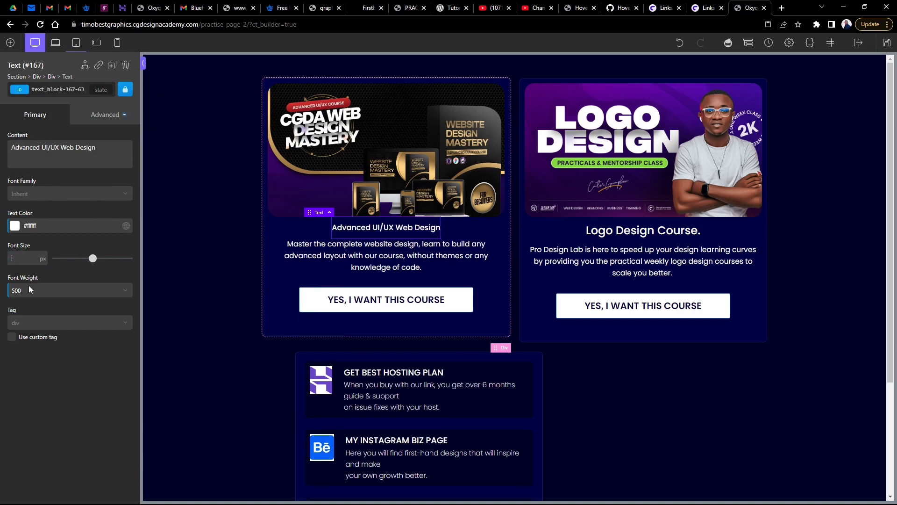
click(35, 289)
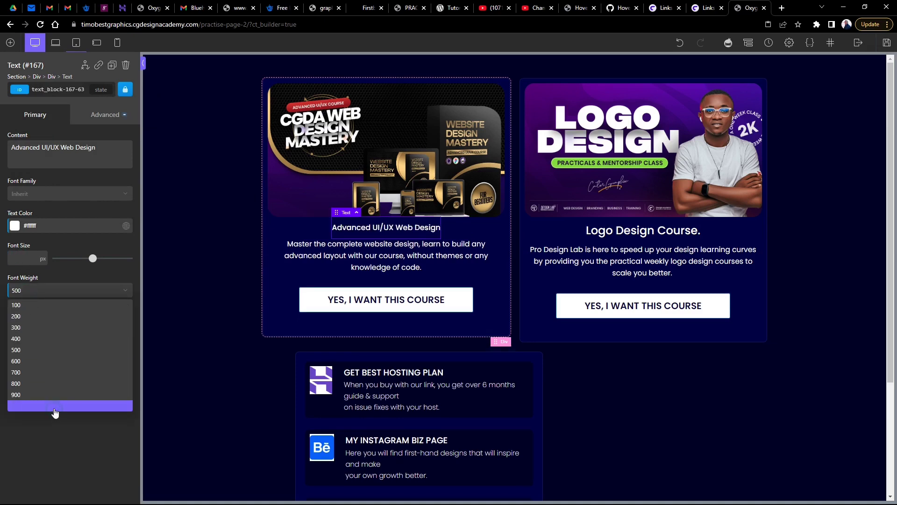
click(55, 411)
Clear the font size and font weight on the ID selector text_block-176-63 of the "Logo Design Course." heading.
click(619, 231)
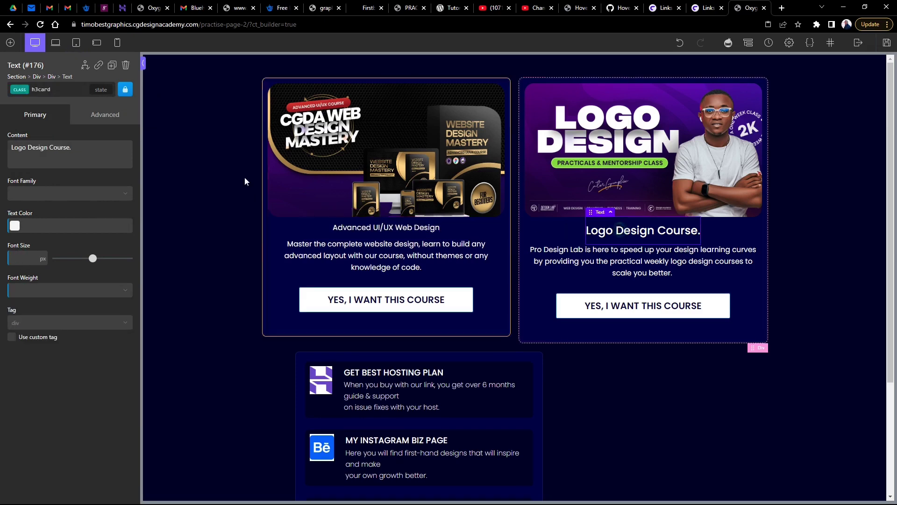
click(52, 88)
click(56, 134)
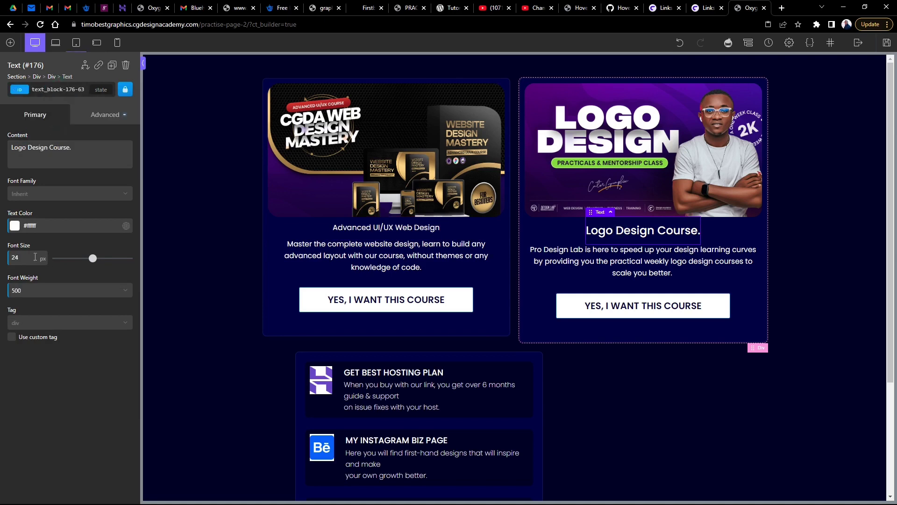
click(30, 292)
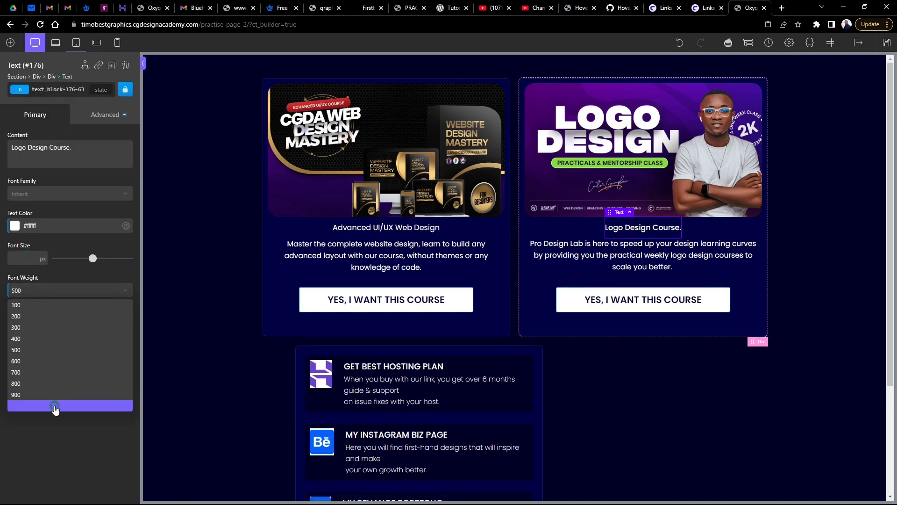
click(61, 405)
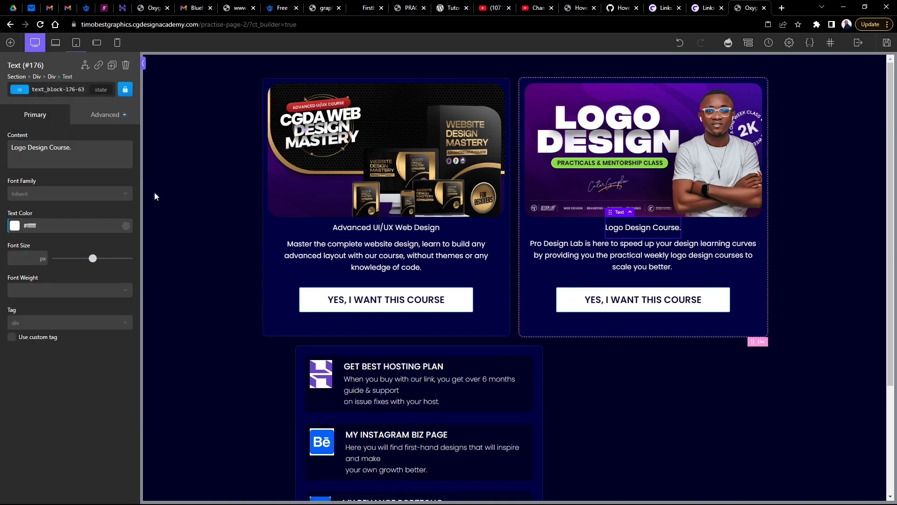
Switch the "Advanced UI/UX Web Design" heading to its h3card class and set the class's font size to 21 px and font weight to 600.
click(369, 232)
click(40, 88)
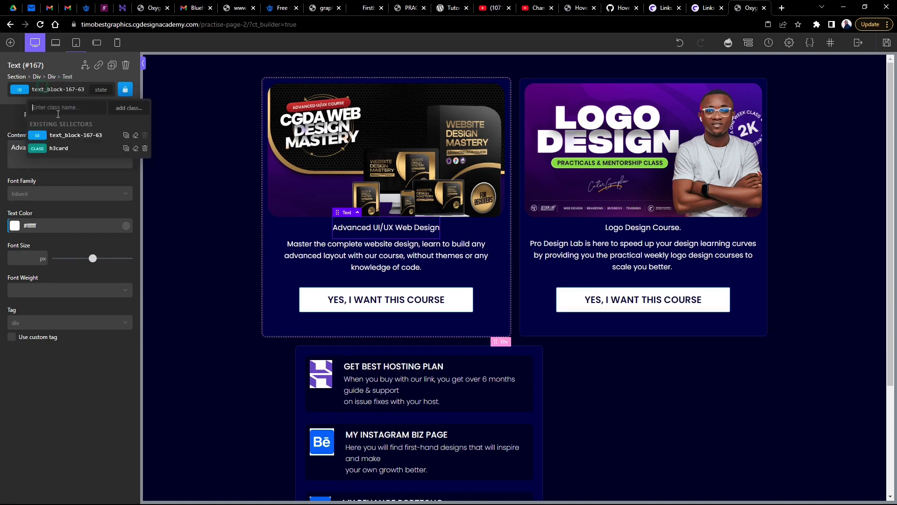
click(56, 148)
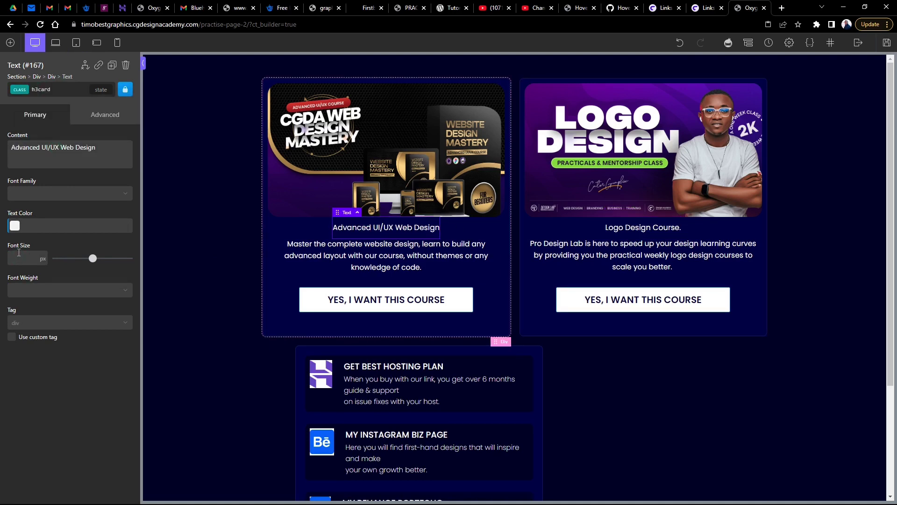
text(33)
key(BackSpace)
key(BackSpace)
text(24)
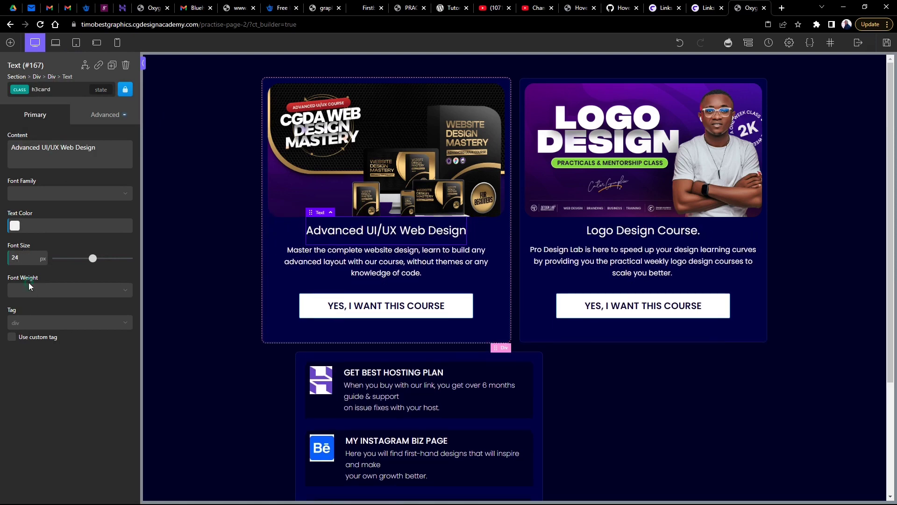
click(30, 288)
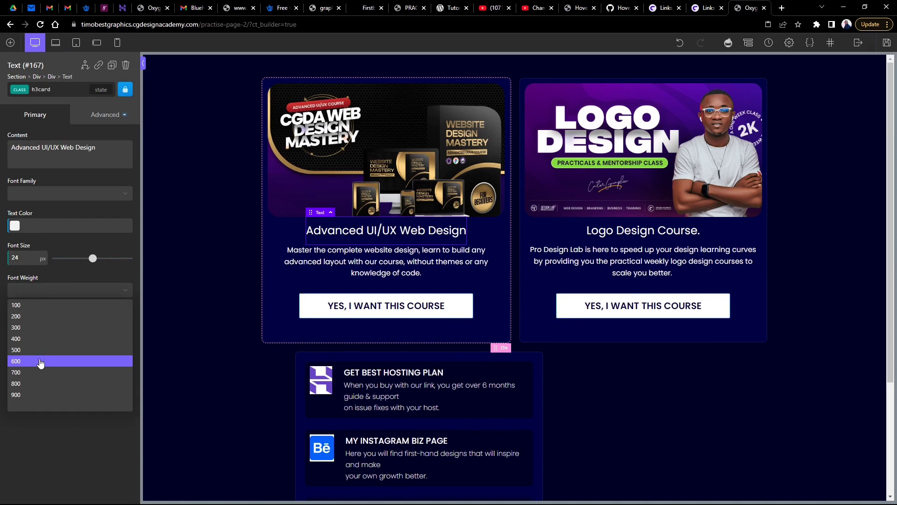
click(40, 362)
key(Down)
key(Down)
key(Down)
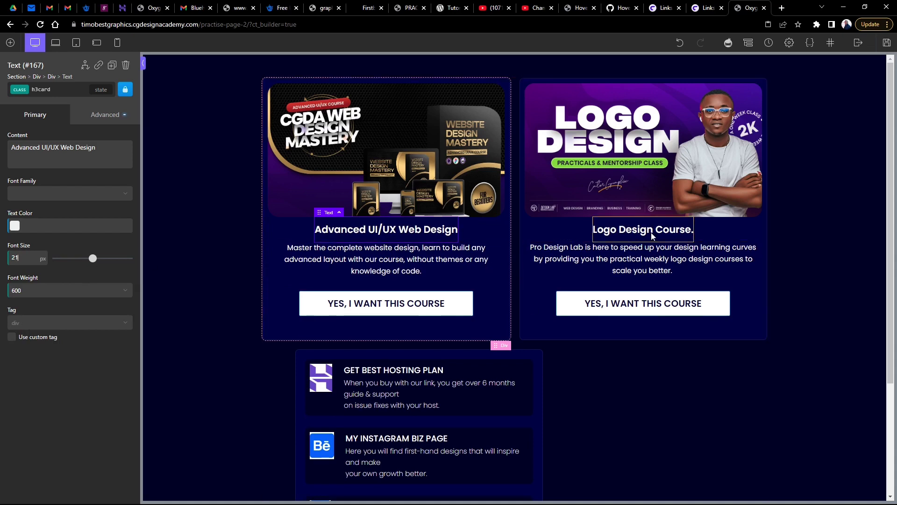
Add a new class named btcard to the "Advanced UI/UX Web Design" card's description and copy the class name.
click(390, 263)
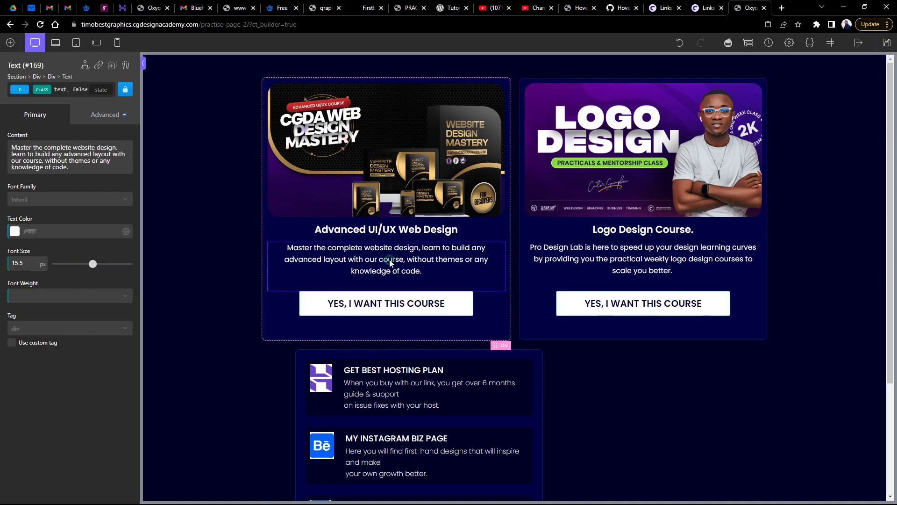
click(48, 88)
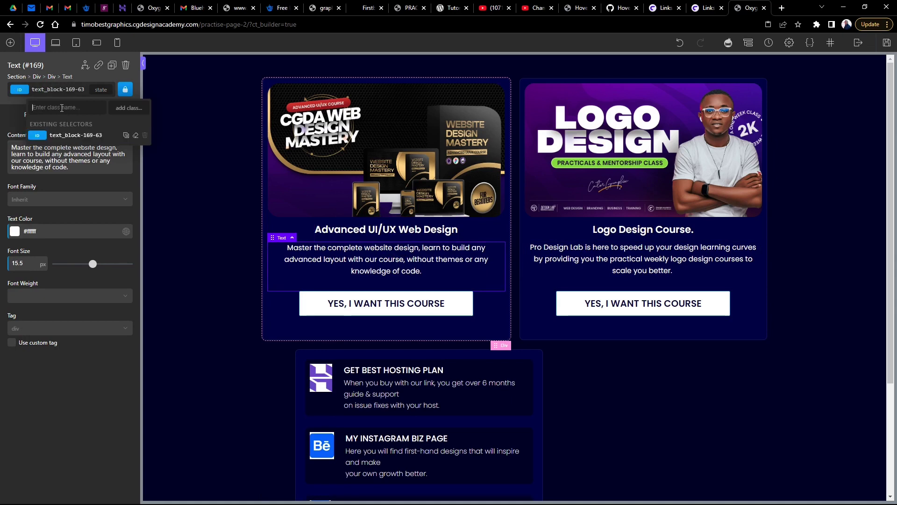
text(bt)
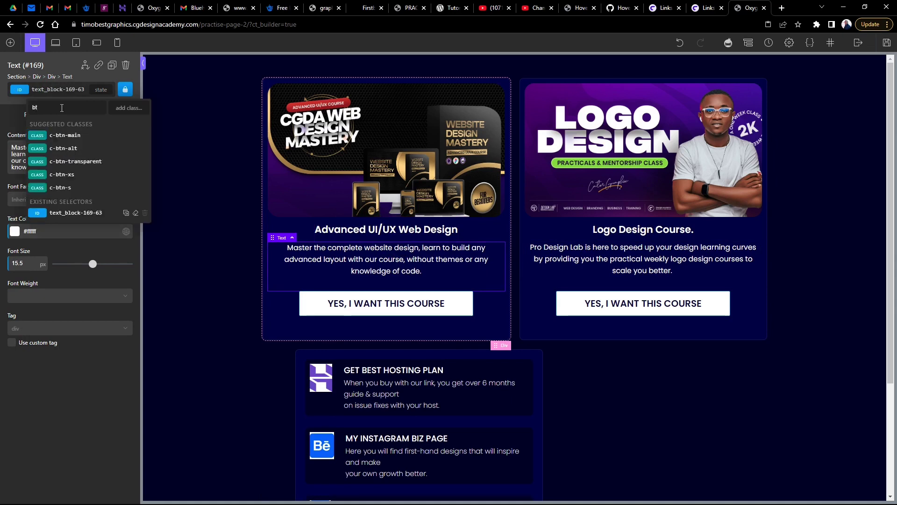
text(ext)
drag(62, 108, 8, 107)
click(43, 90)
right_click(44, 110)
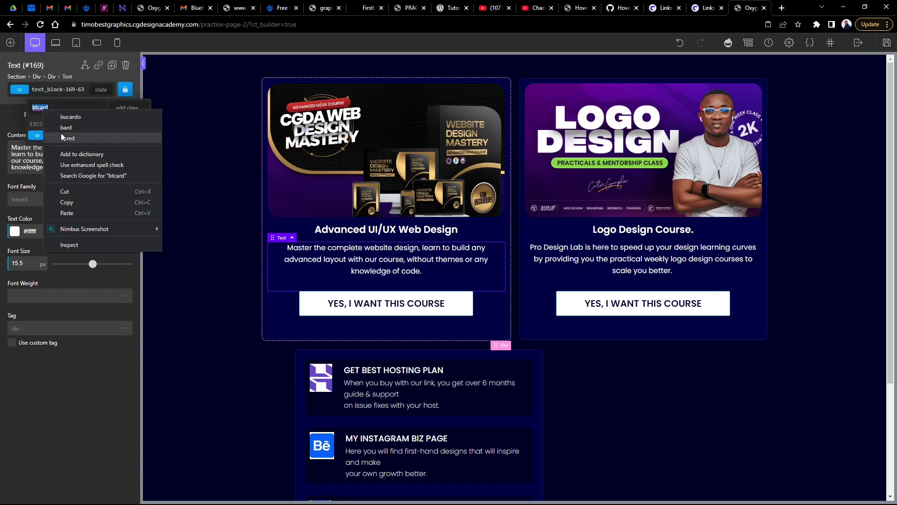
click(74, 201)
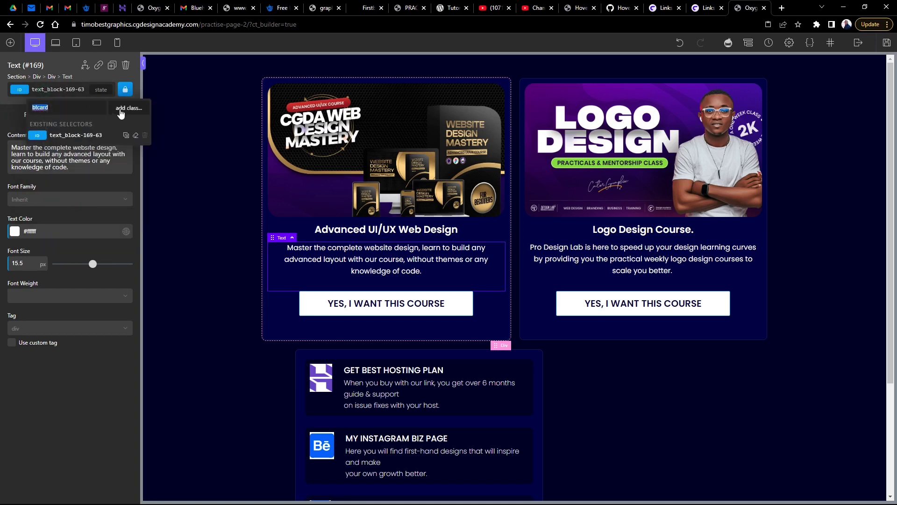
Assign the btcard class to the description text of the "Logo Design Course." card.
click(621, 266)
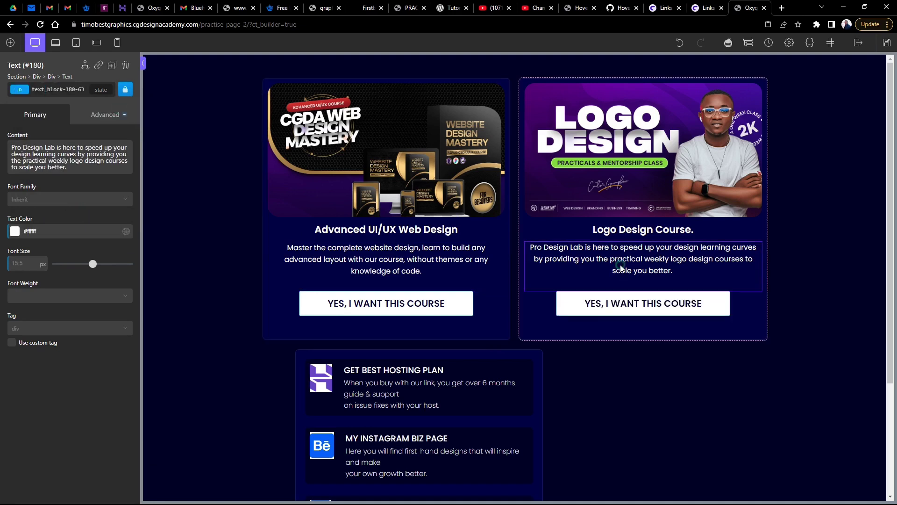
click(49, 90)
right_click(54, 107)
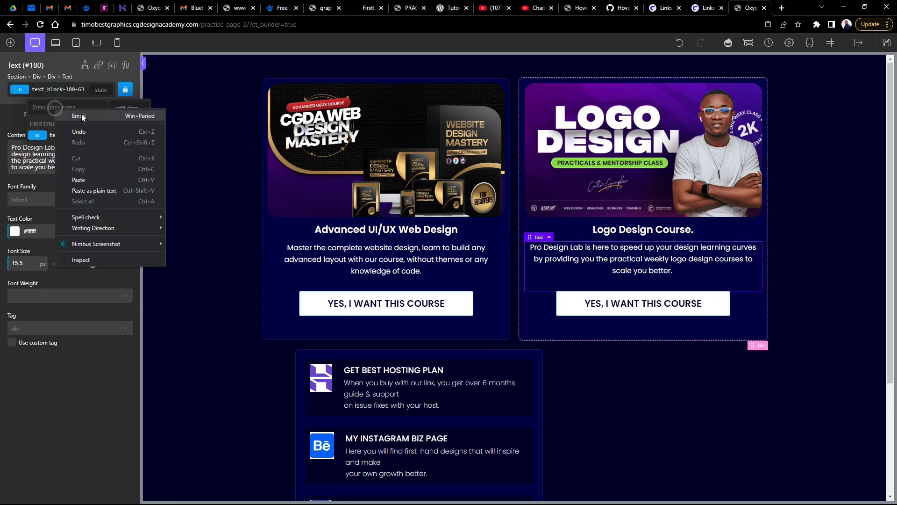
click(79, 180)
click(60, 136)
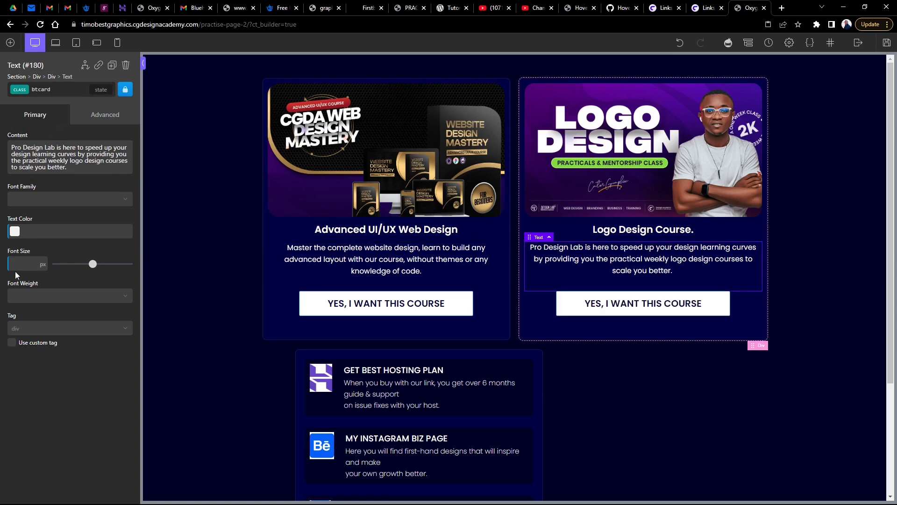
Clear the text color and font size on the ID selector text_block-180-63 of the logo course description.
click(50, 88)
click(63, 136)
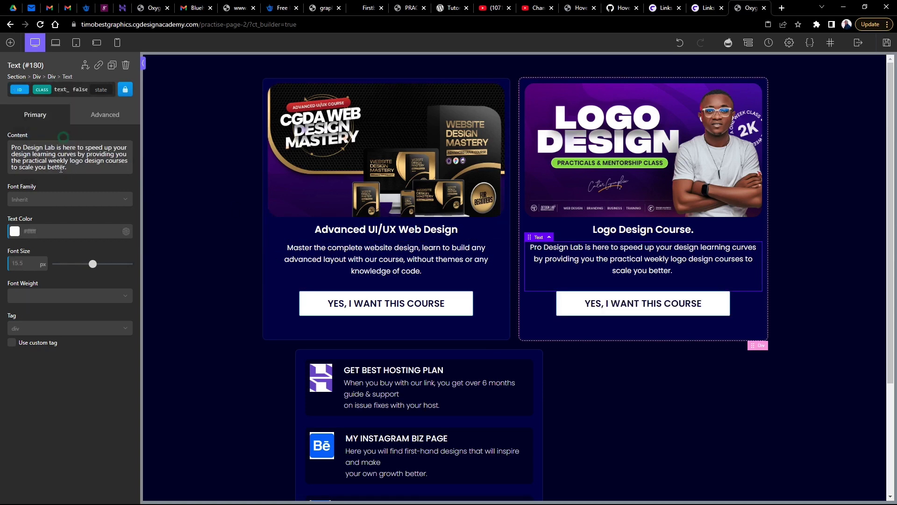
triple_click(44, 232)
key(BackSpace)
key(BackSpace)
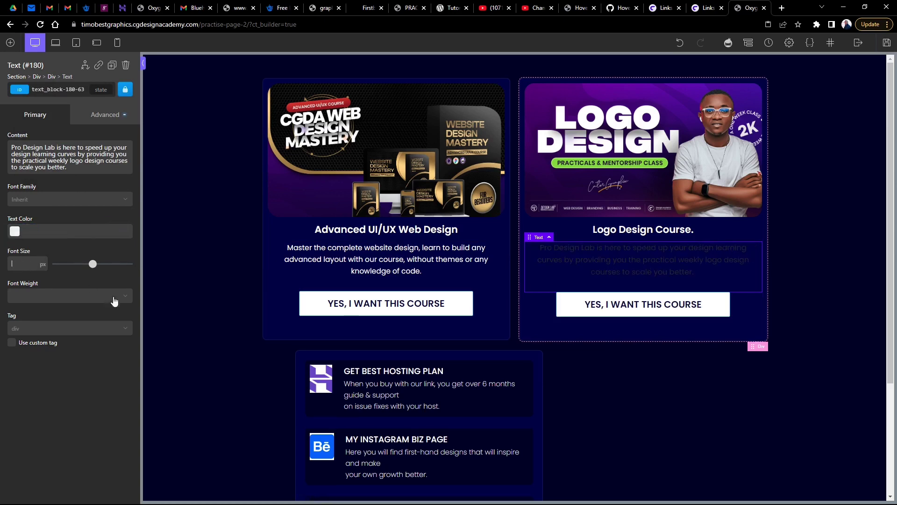
Clear the text color and font size on the ID selector text_block-169-63 of the web design course description.
click(342, 263)
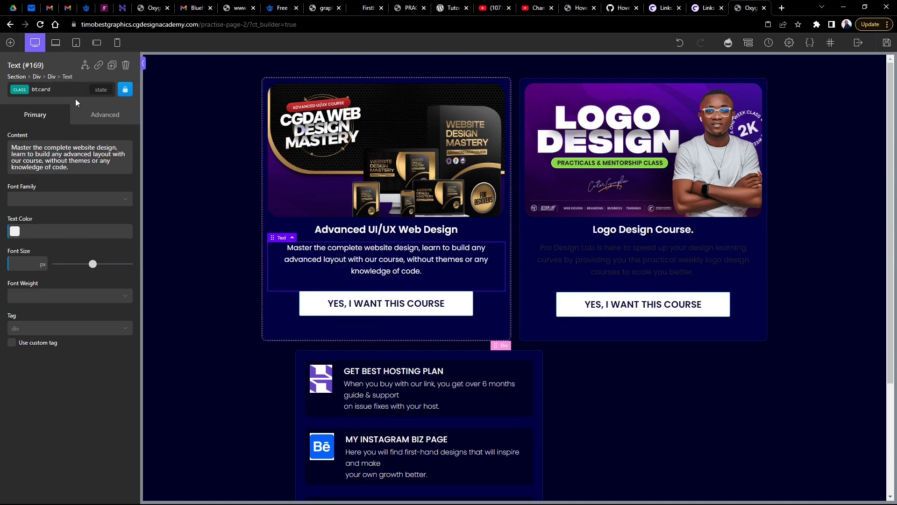
click(56, 89)
click(54, 135)
triple_click(34, 231)
key(BackSpace)
triple_click(30, 270)
key(BackSpace)
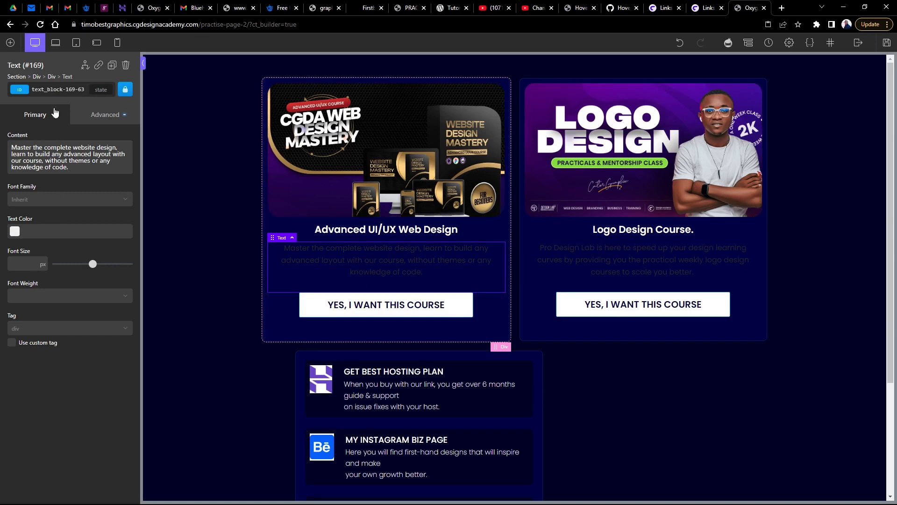
Set the text color of the btcard class on the "Advanced UI/UX Web Design" description to white (#ffffff).
click(53, 91)
click(58, 148)
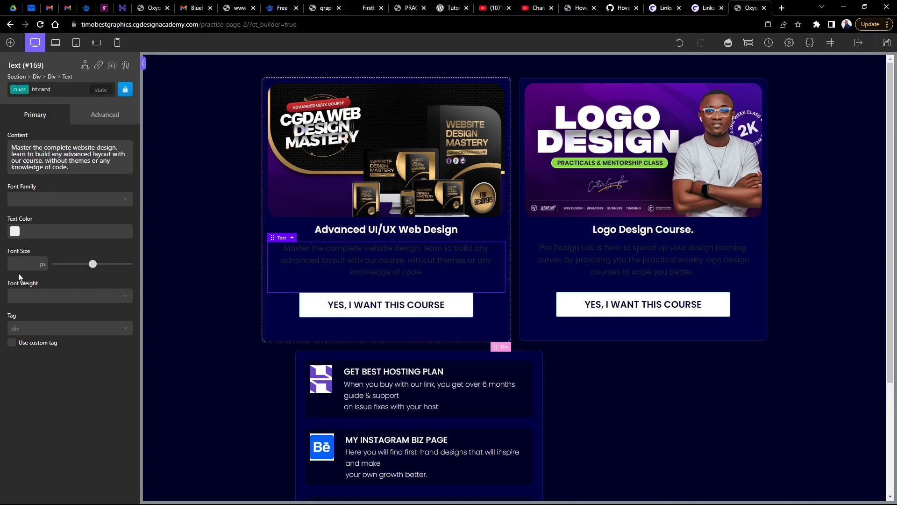
click(14, 231)
drag(19, 254, 14, 245)
click(81, 232)
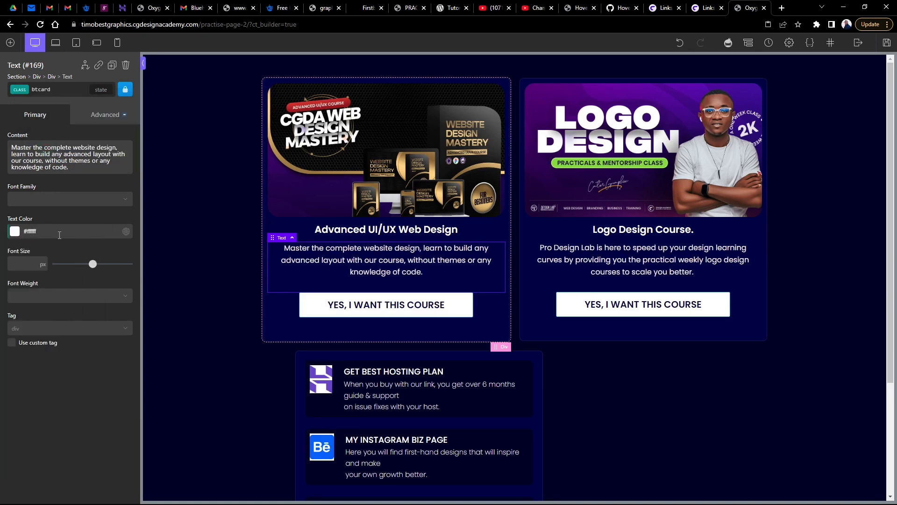
Set the font size of the btcard class to 13 px.
click(25, 265)
text(134)
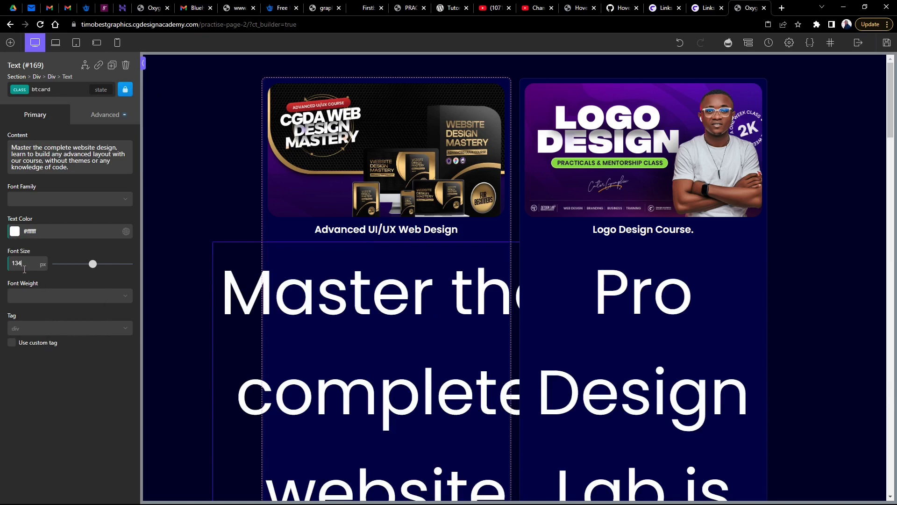
double_click(27, 265)
click(27, 264)
key(BackSpace)
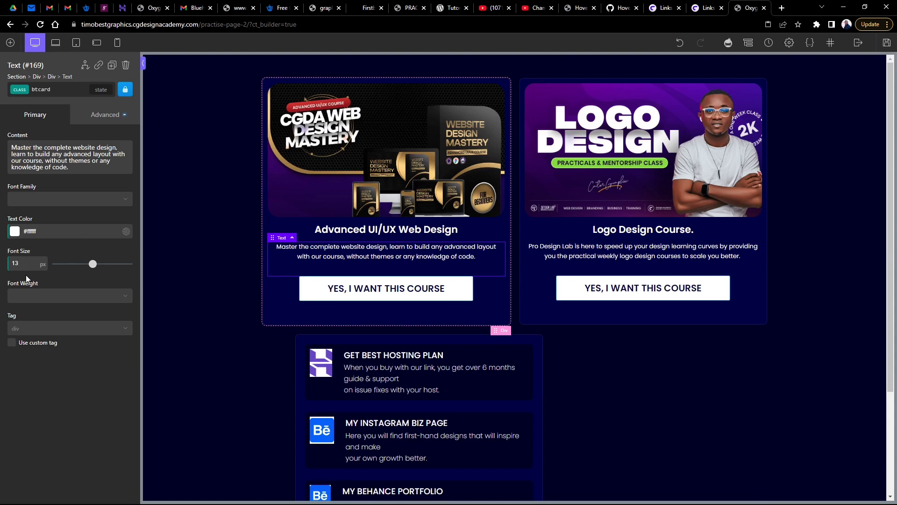
Try a 13 px font size on the "GET BEST HOSTING PLAN" description and clear its font size value.
click(360, 367)
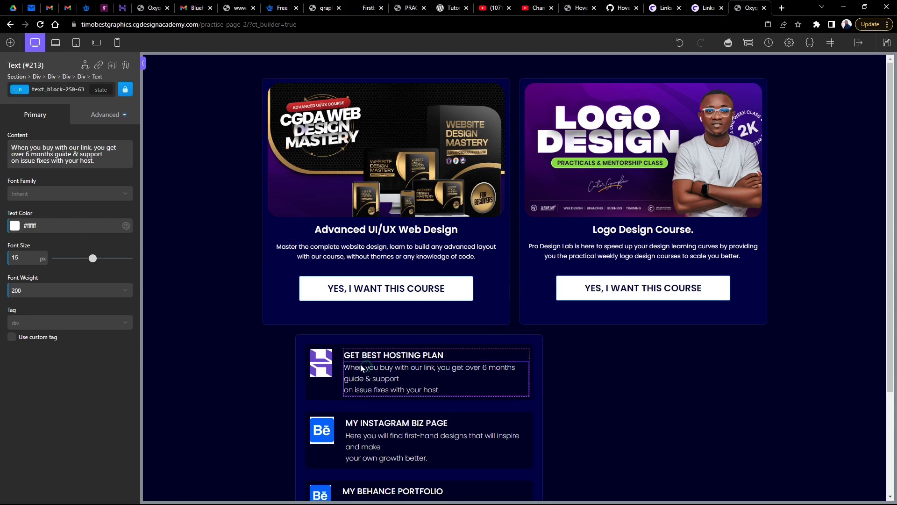
text(13)
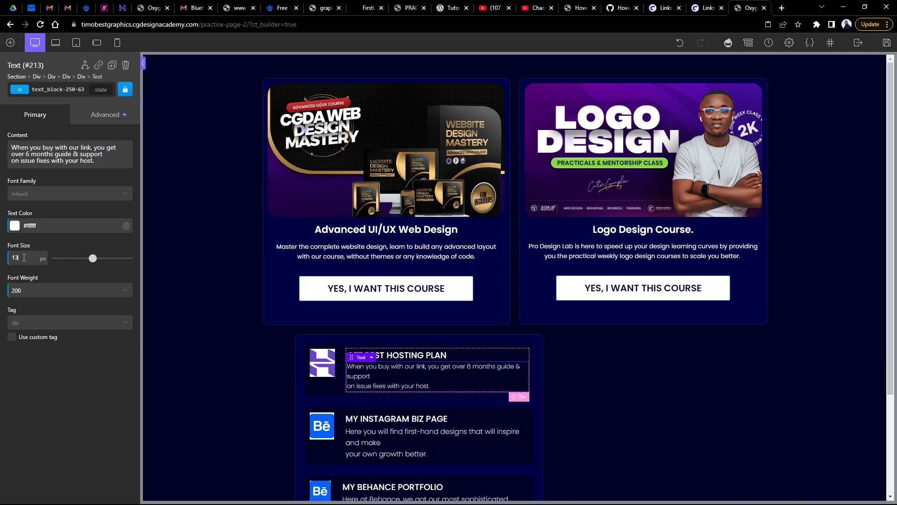
double_click(23, 258)
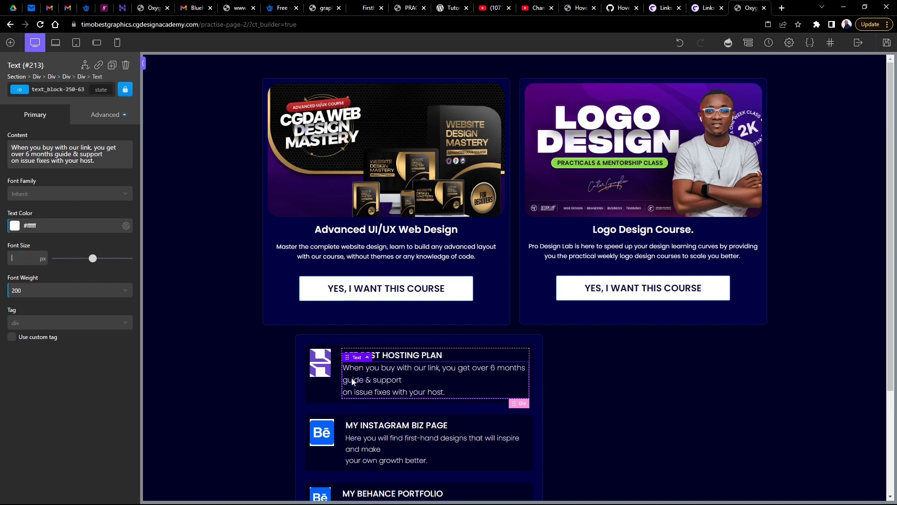
Set the btcard class font size to 14 px from the web design course description.
click(600, 255)
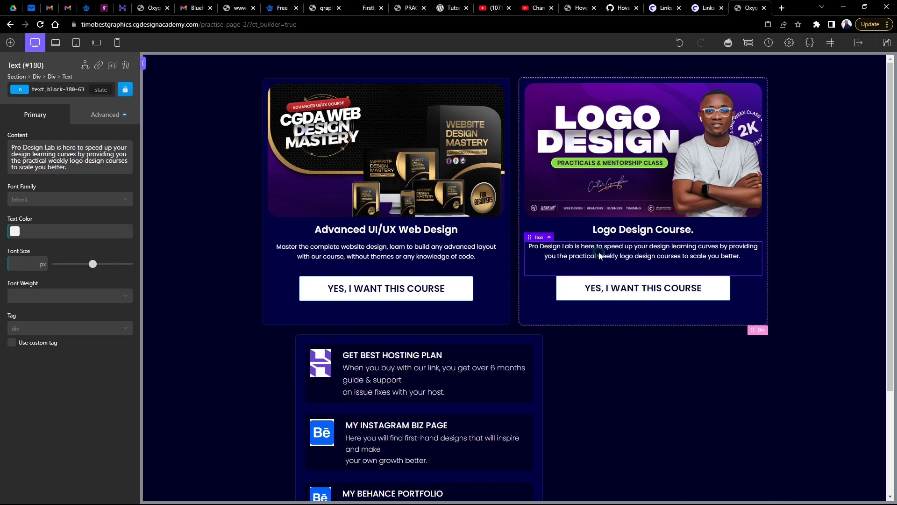
click(365, 261)
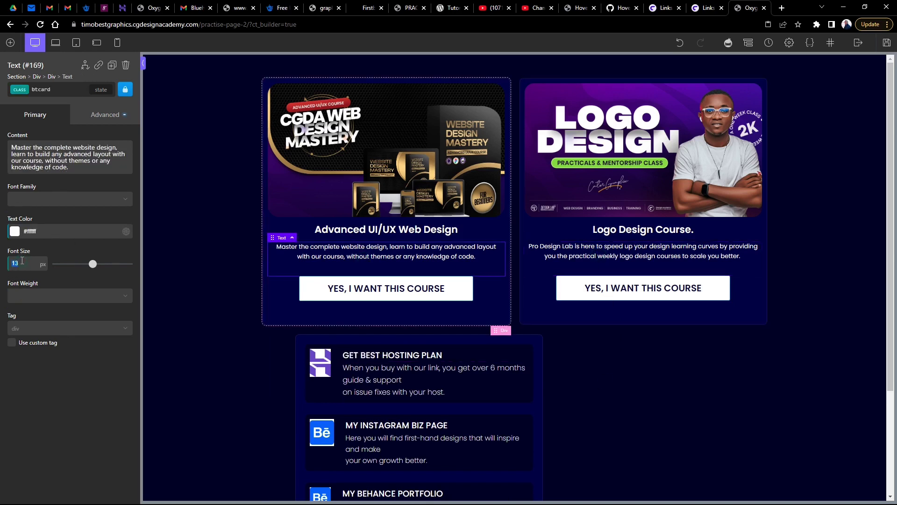
text(14)
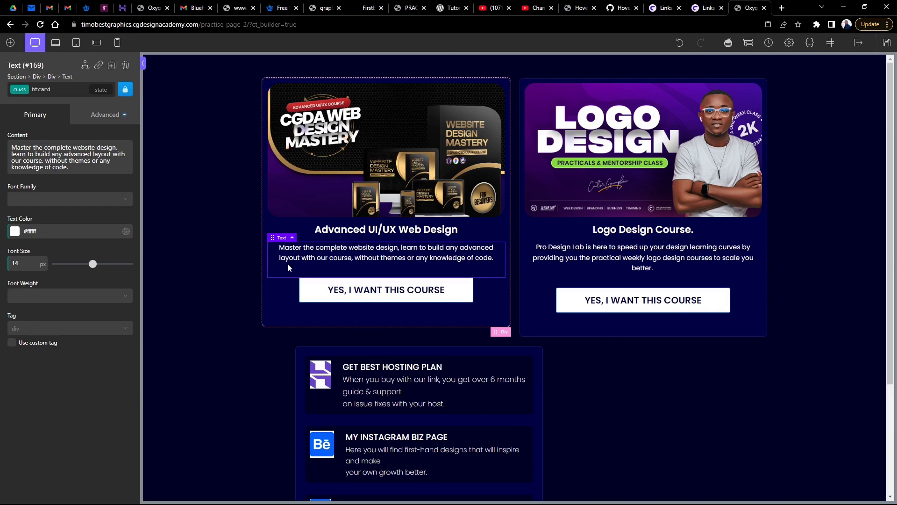
Set the left and right margins of the btcard class to 20 px.
click(104, 114)
click(33, 166)
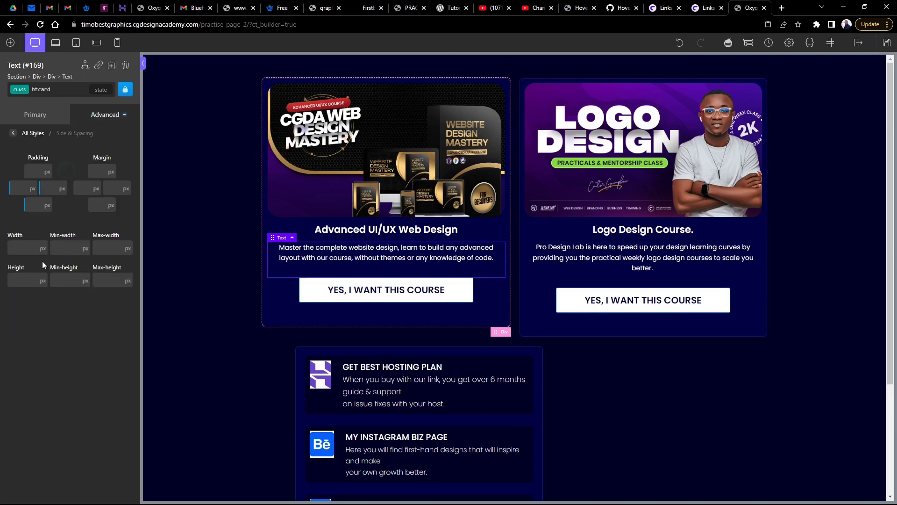
click(81, 189)
text(10)
double_click(81, 188)
text(20)
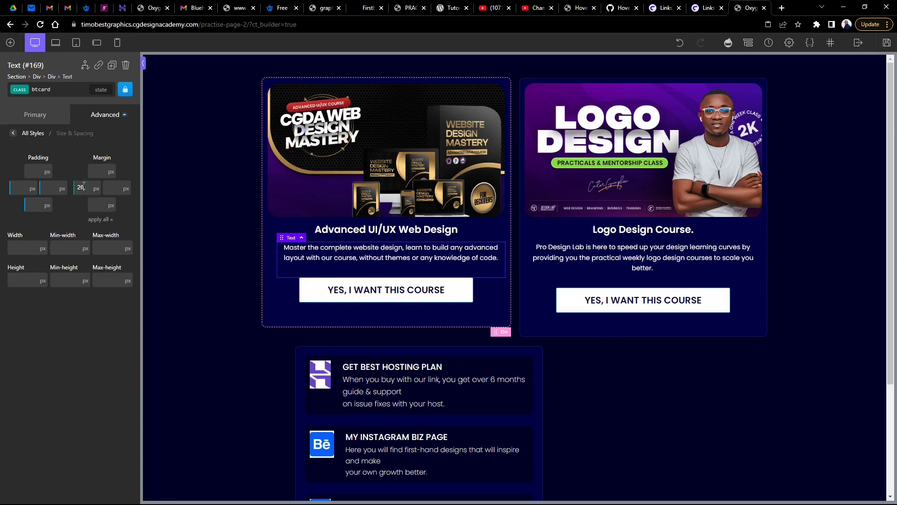
click(116, 188)
text(20)
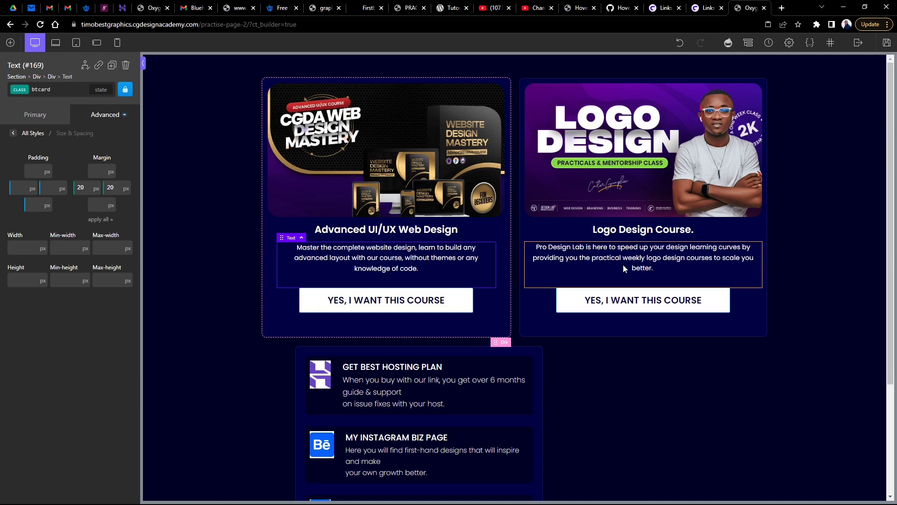
Clear the left and right margins on the ID selector text_block-180-63 of the logo course description.
click(641, 260)
click(107, 114)
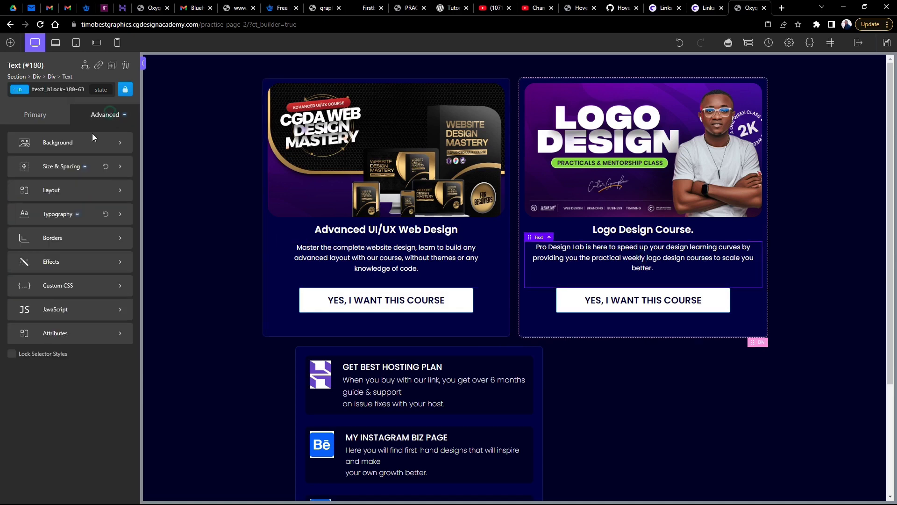
click(60, 166)
click(88, 189)
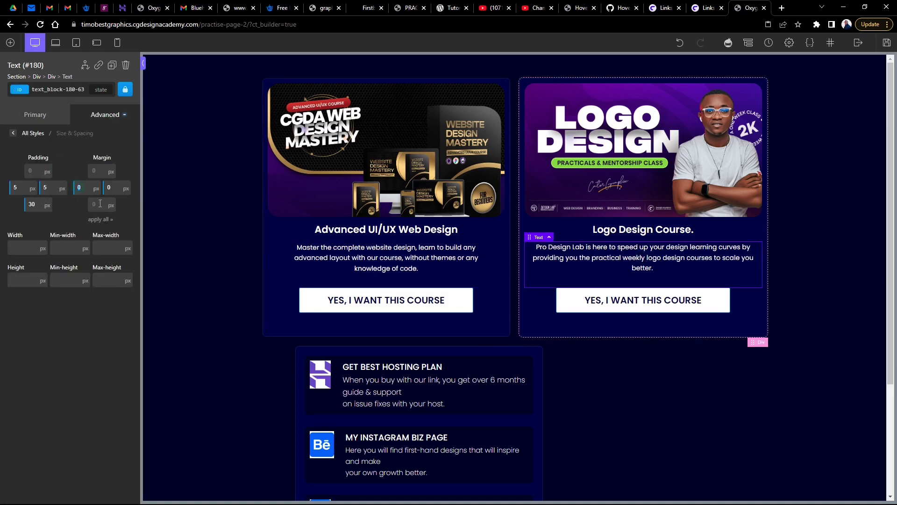
key(BackSpace)
click(111, 188)
key(BackSpace)
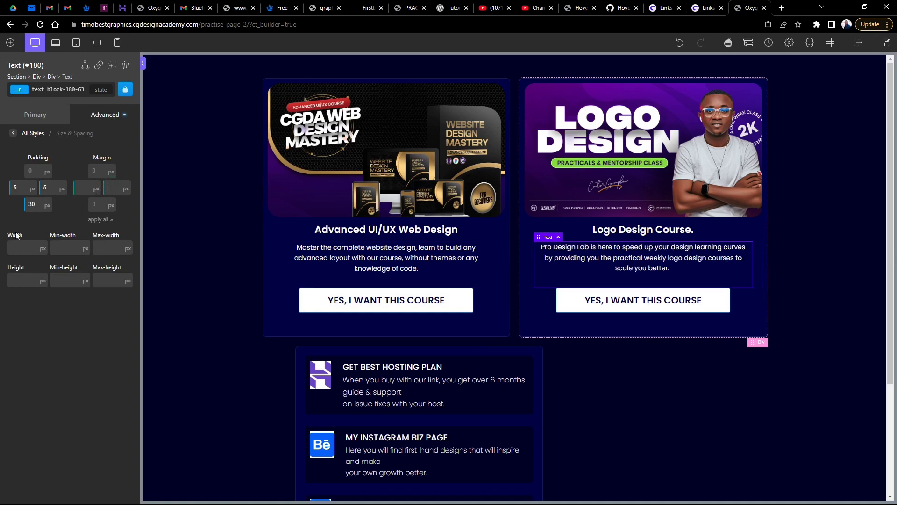
Clear the left, right and bottom padding on the logo course description's ID selector.
click(46, 187)
key(BackSpace)
click(17, 188)
key(BackSpace)
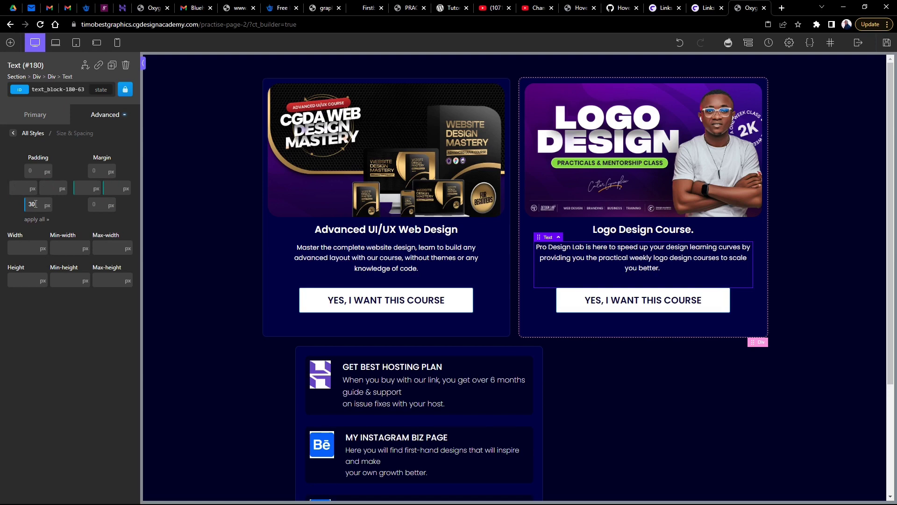
key(BackSpace)
Set a 30 px bottom margin on the logo course description's ID selector and try 30 px of bottom padding.
click(96, 205)
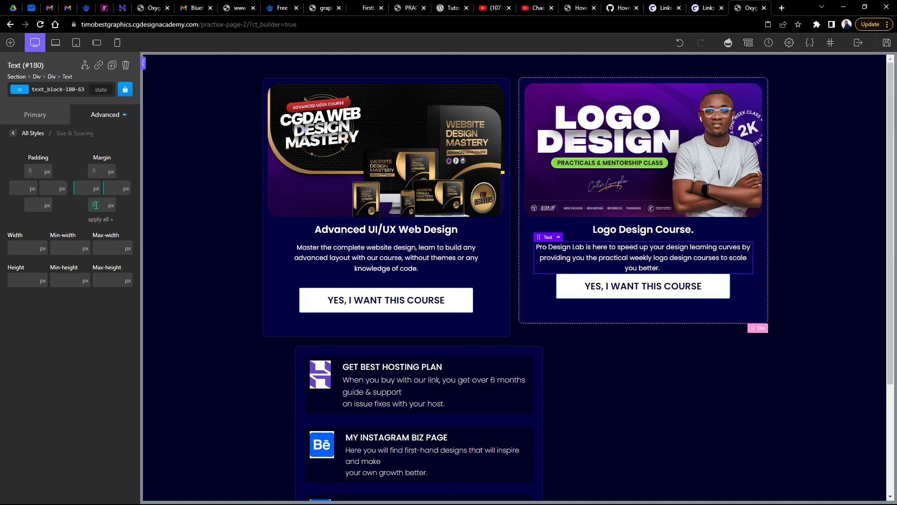
text(30)
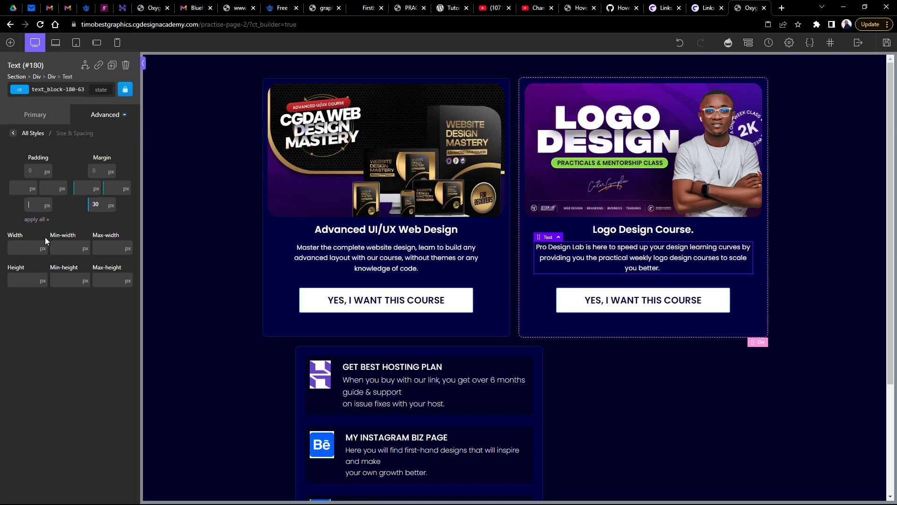
text(30)
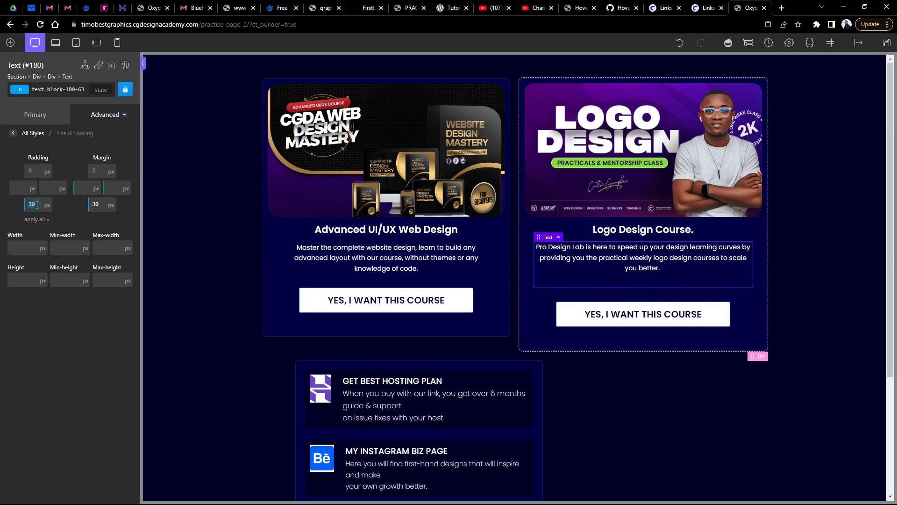
key(BackSpace)
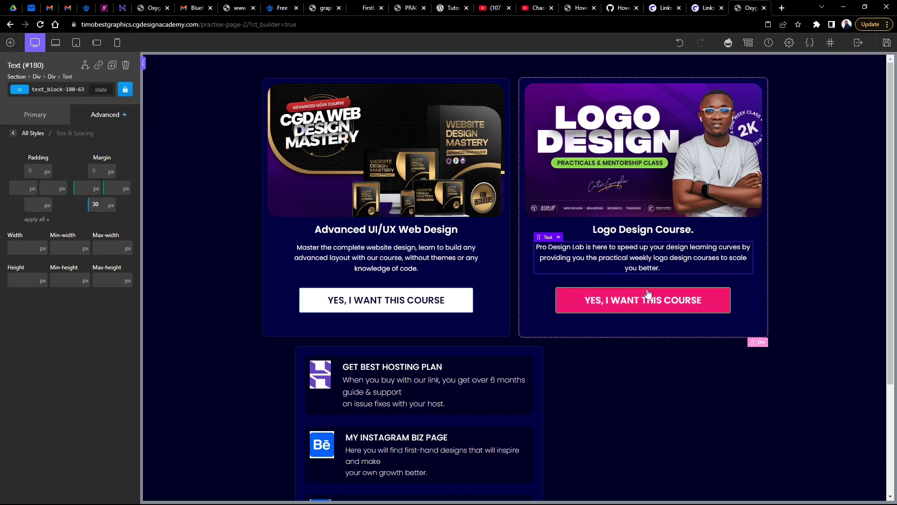
Clear the bottom padding on the ID selector text_block-169-63 of the web design course description.
click(366, 258)
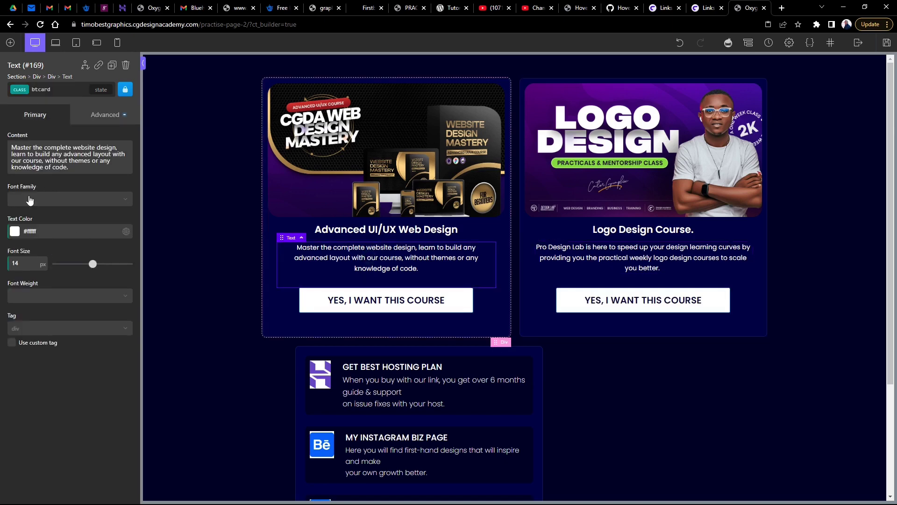
click(105, 115)
click(46, 89)
click(68, 131)
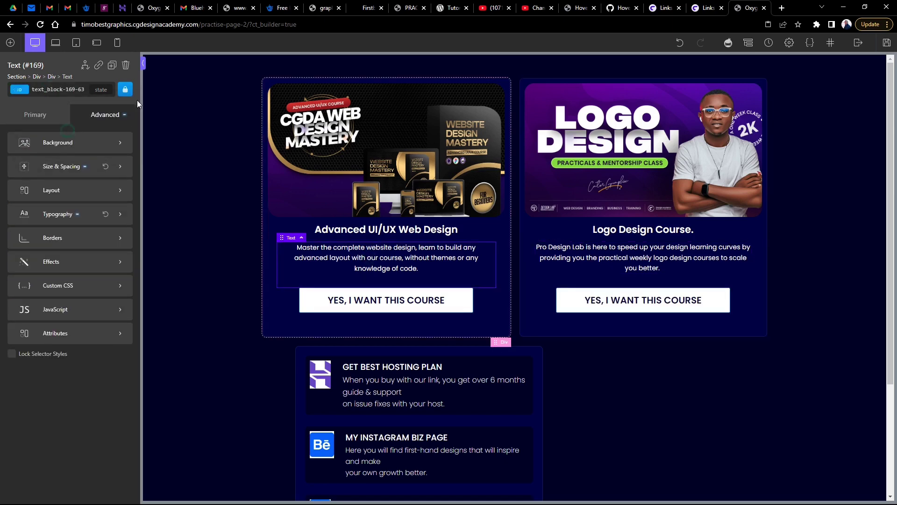
click(71, 167)
double_click(32, 205)
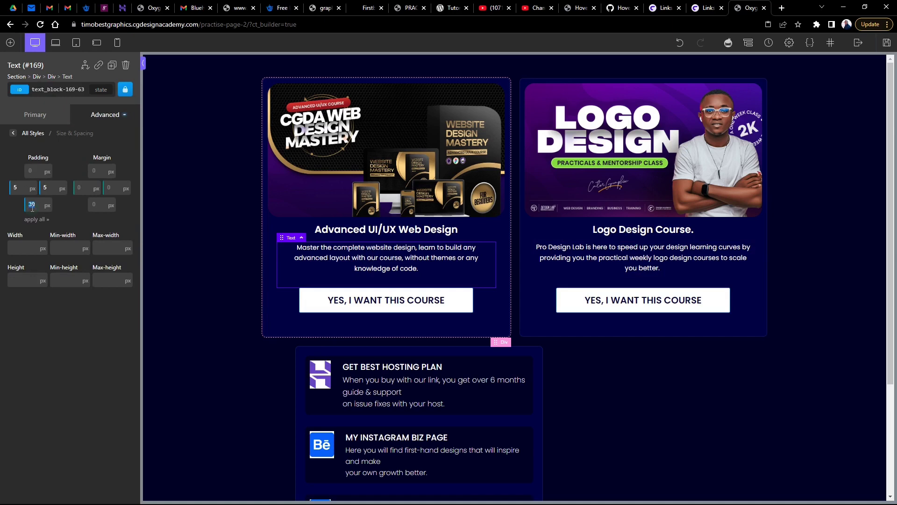
key(BackSpace)
Clear the bottom margin on the logo course description's ID selector text_block-180-63.
click(612, 258)
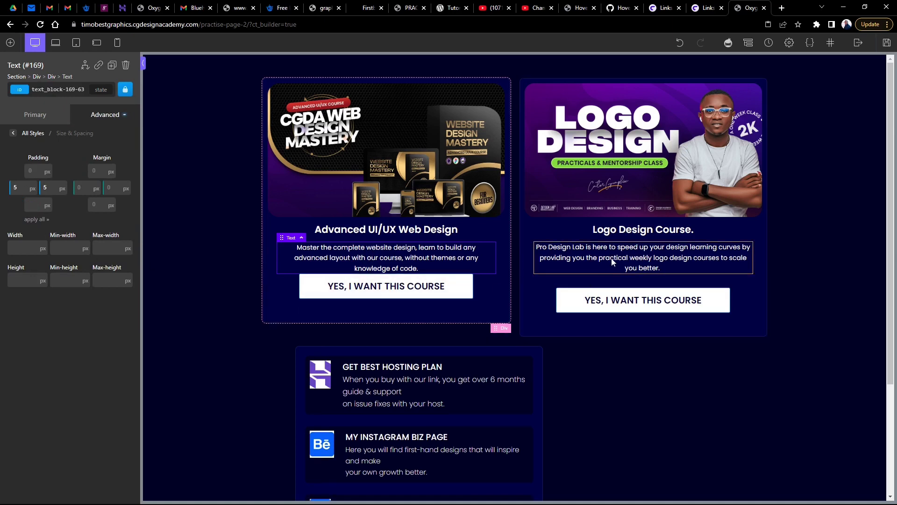
click(102, 118)
click(52, 172)
click(93, 204)
double_click(93, 204)
key(BackSpace)
Switch the logo course description to its btcard class and set the class's bottom margin to 30 px.
click(57, 92)
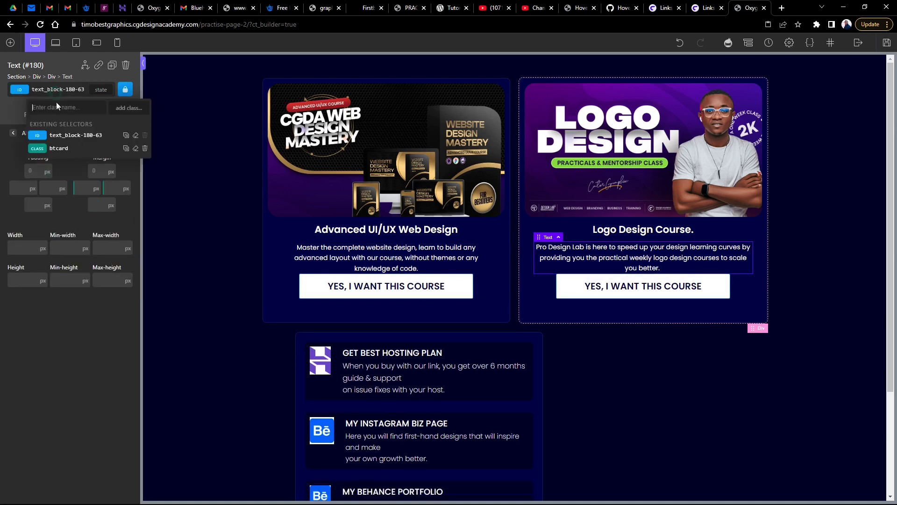
click(61, 150)
click(100, 209)
text(30)
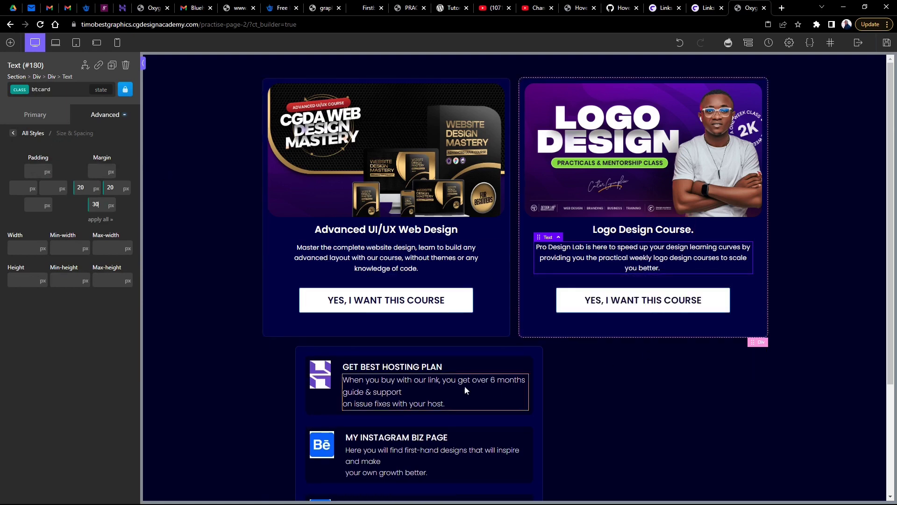
Set the hover state background color of the web design card's "YES, I WANT THIS COURSE" button to the core Accent 1 blue.
click(411, 307)
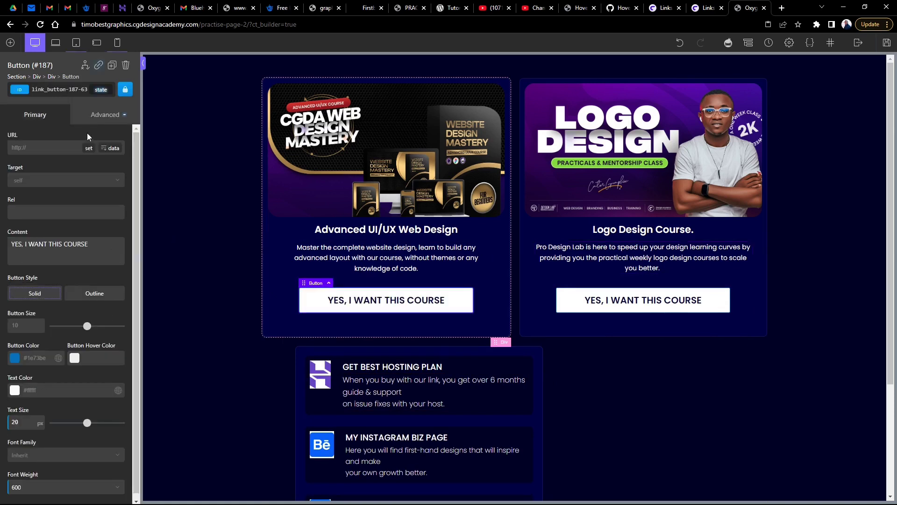
click(100, 90)
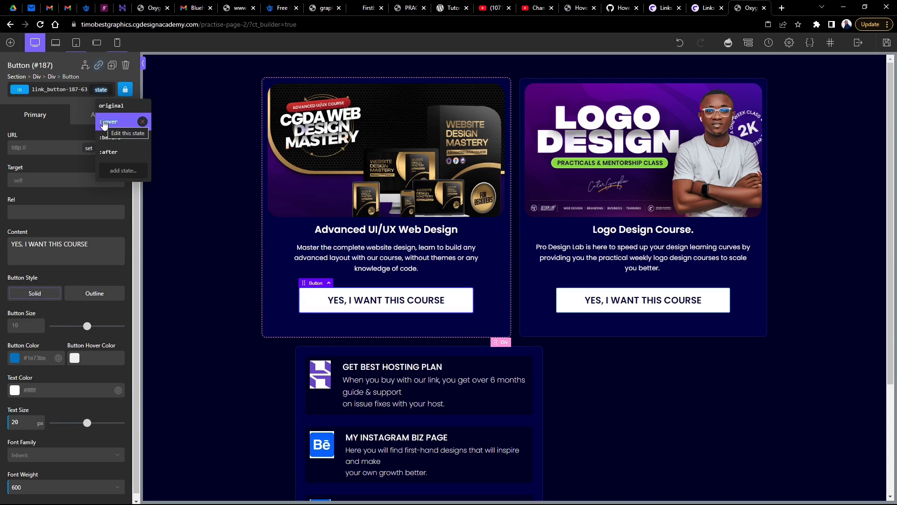
click(103, 106)
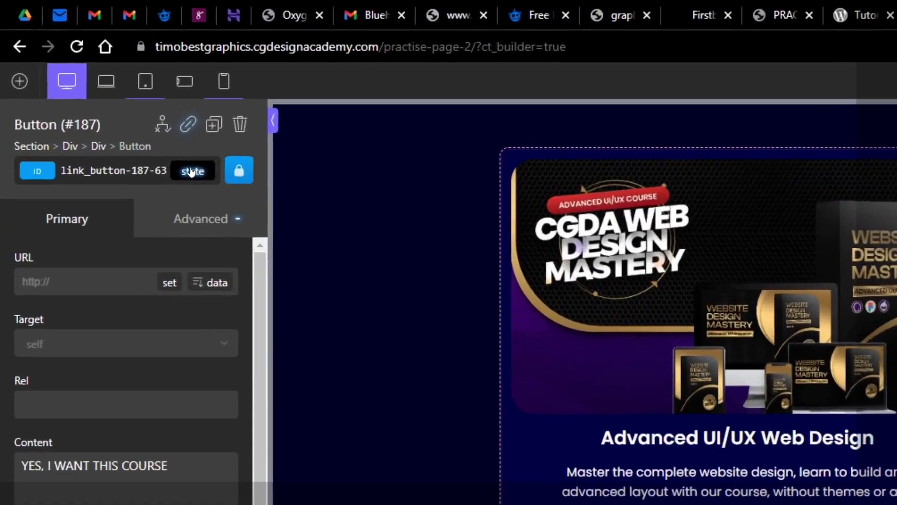
click(191, 172)
click(199, 233)
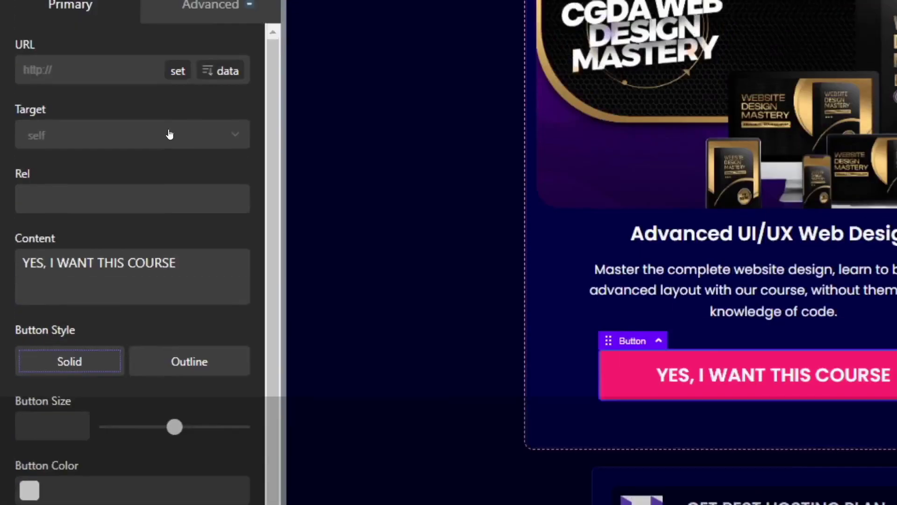
click(201, 14)
click(154, 61)
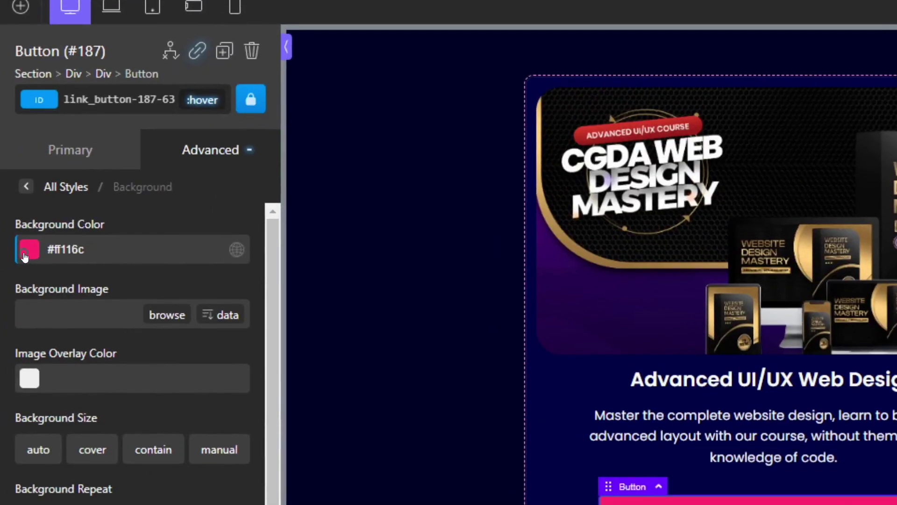
click(25, 256)
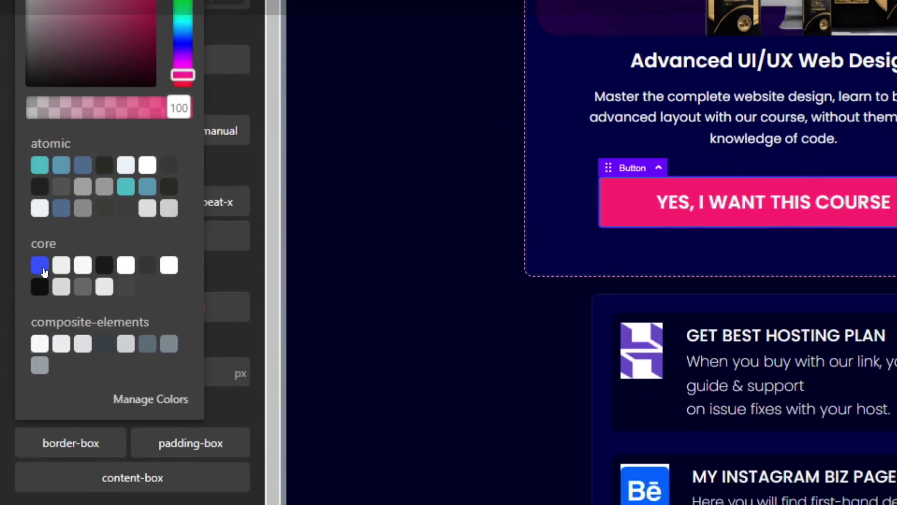
click(41, 265)
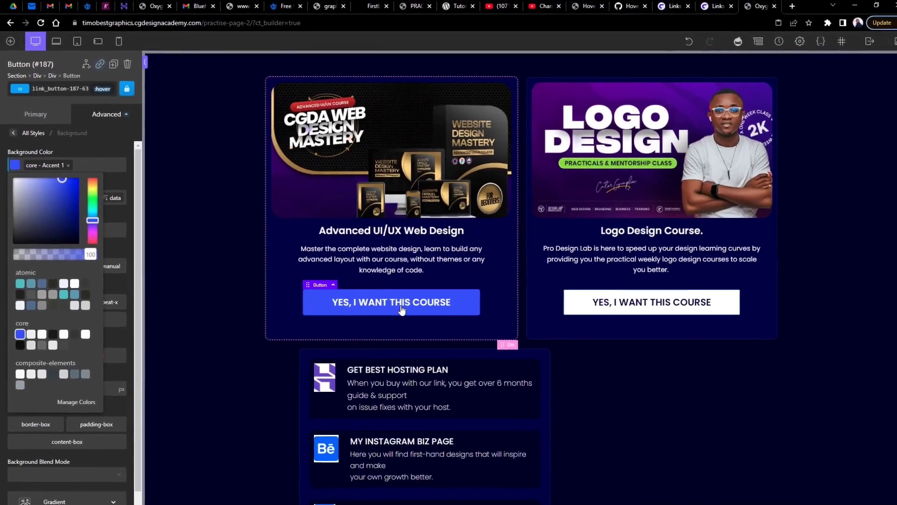
Copy the web design card button's style, including its hover state, onto the logo design card's button.
click(43, 92)
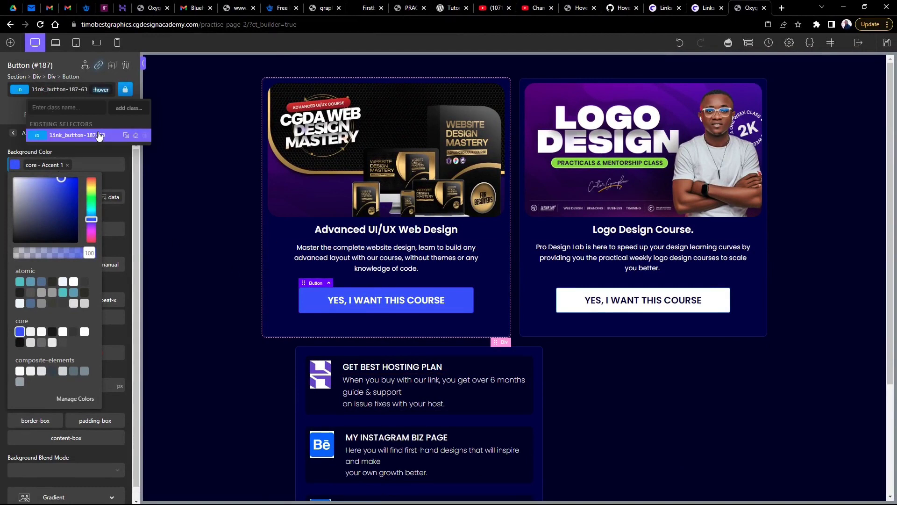
right_click(461, 295)
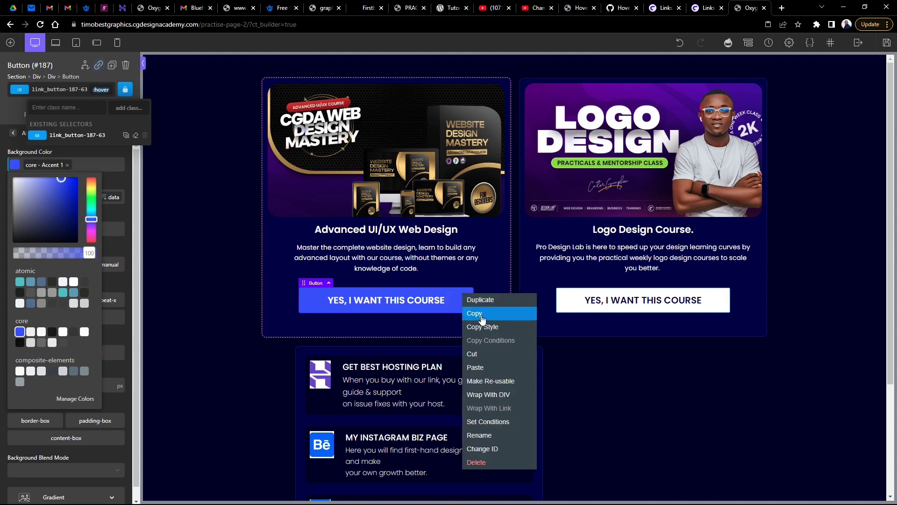
click(483, 327)
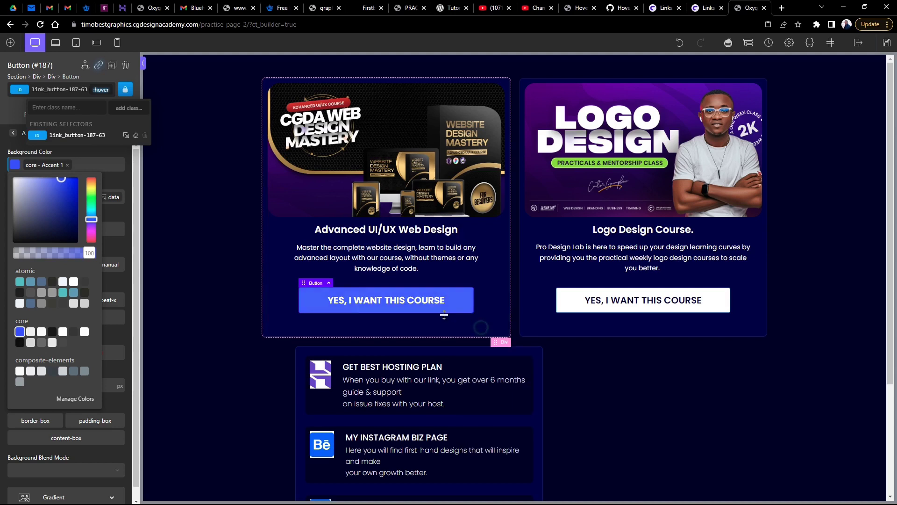
right_click(566, 297)
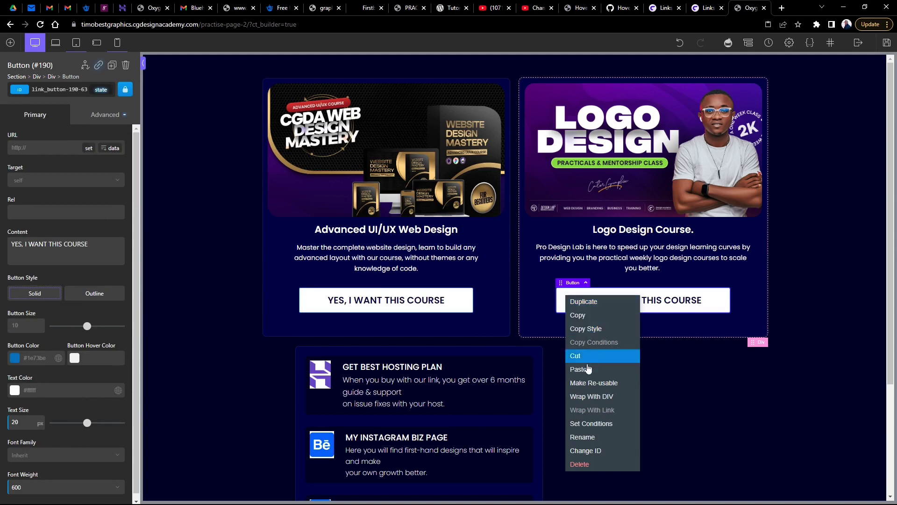
click(589, 369)
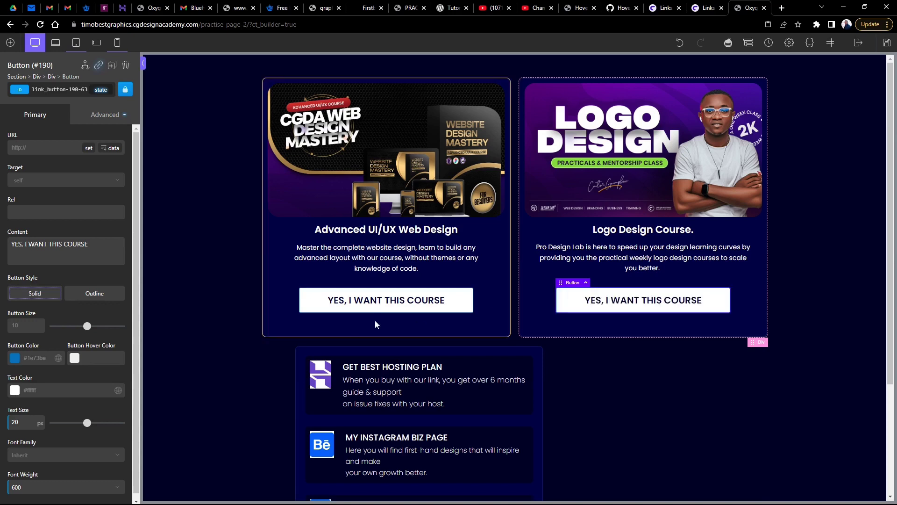
Set the text size of the web design card's "YES, I WANT THIS COURSE" button to 16 px.
click(365, 304)
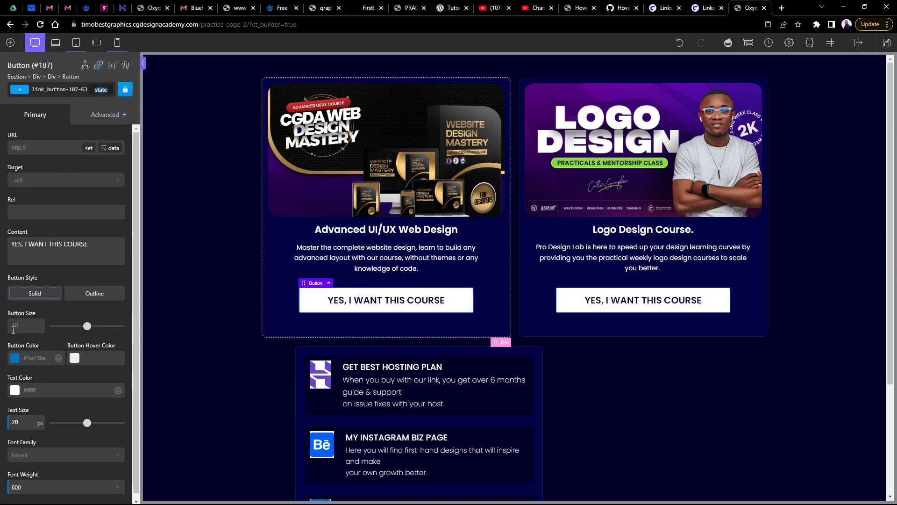
key(BackSpace)
key(BackSpace)
text(16)
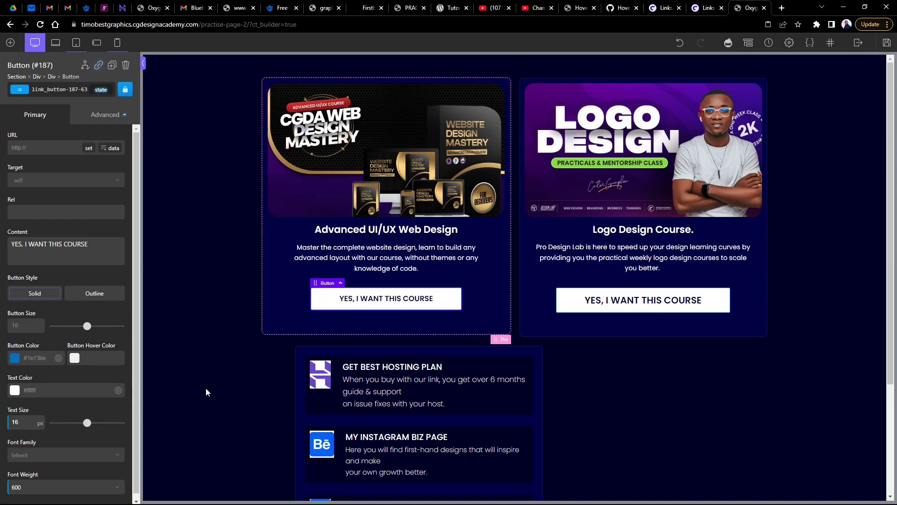
key(Up)
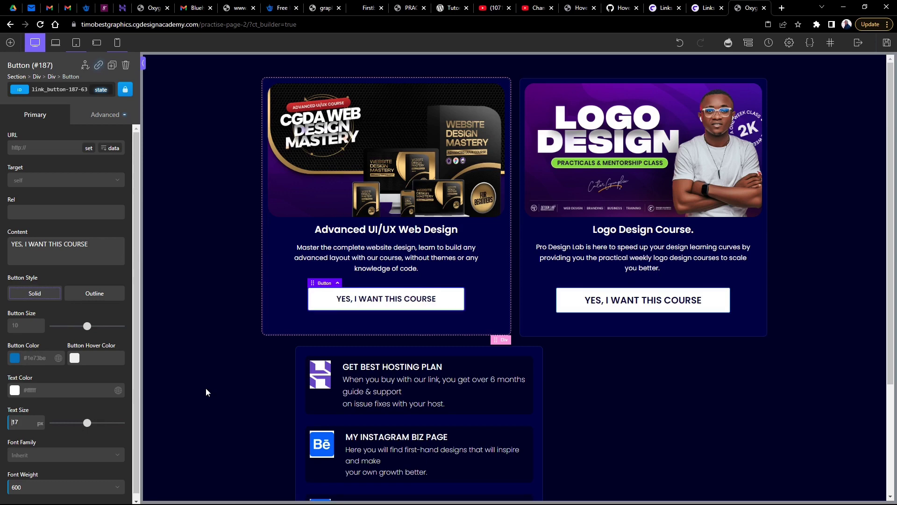
key(Down)
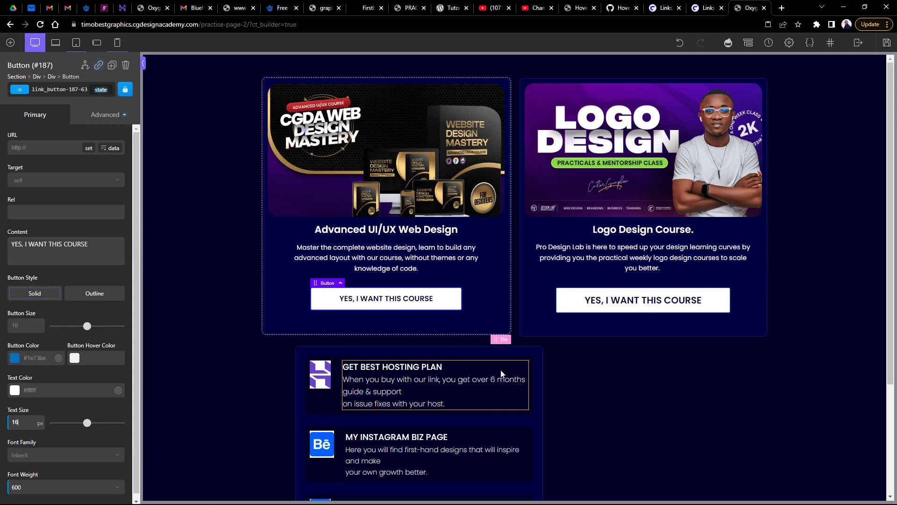
key(Down)
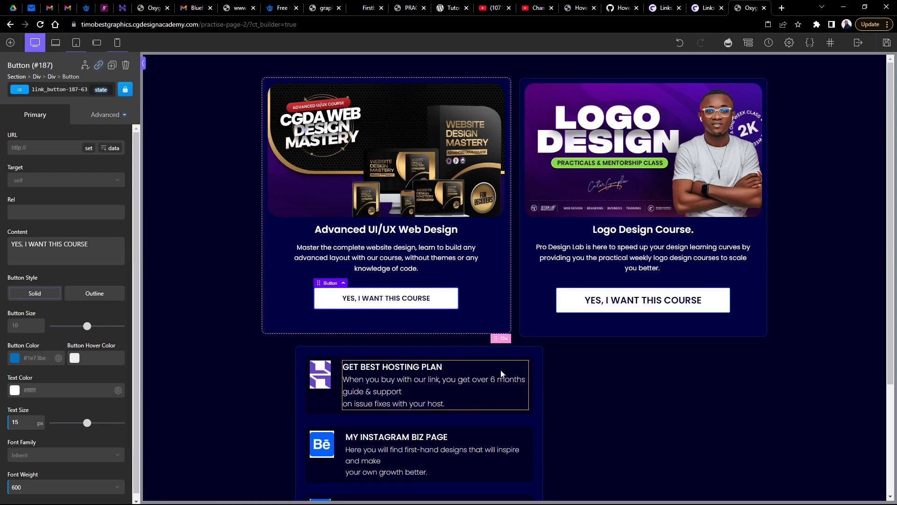
key(Up)
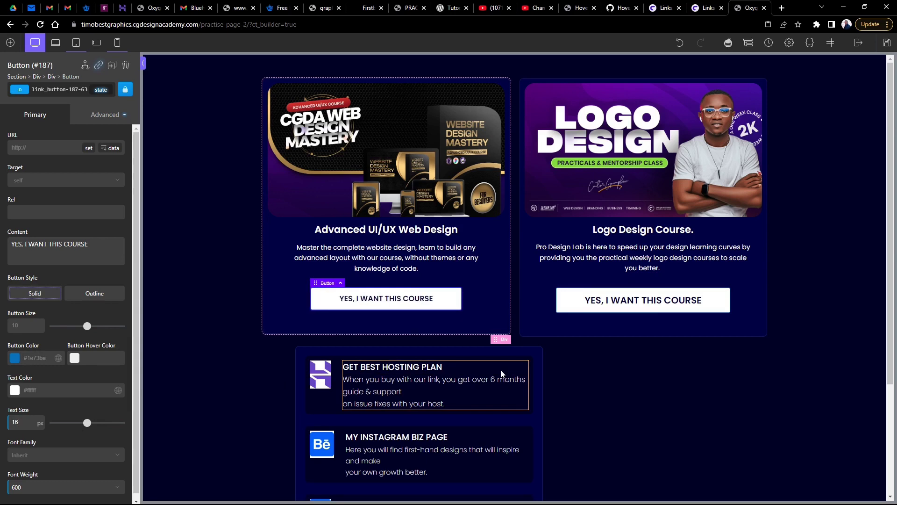
Set the text size of the logo design card's "YES, I WANT THIS COURSE" button to 16 px.
click(644, 305)
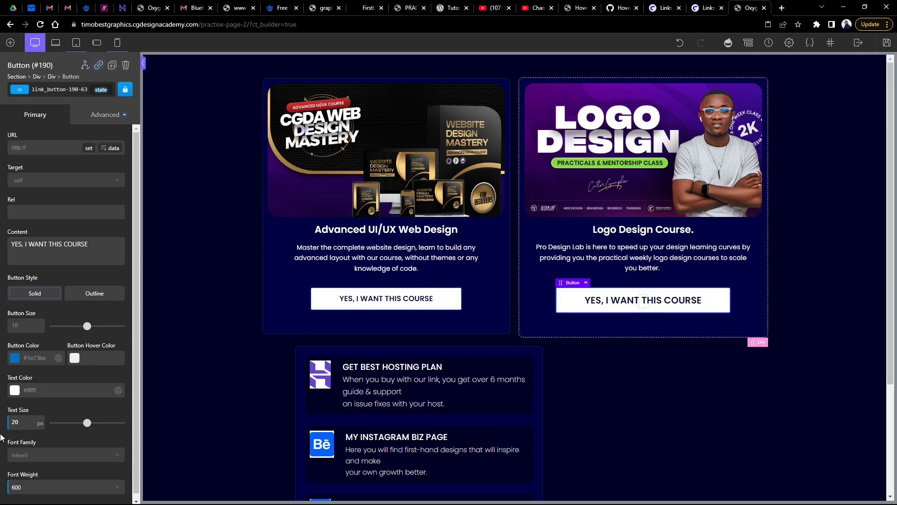
text(16)
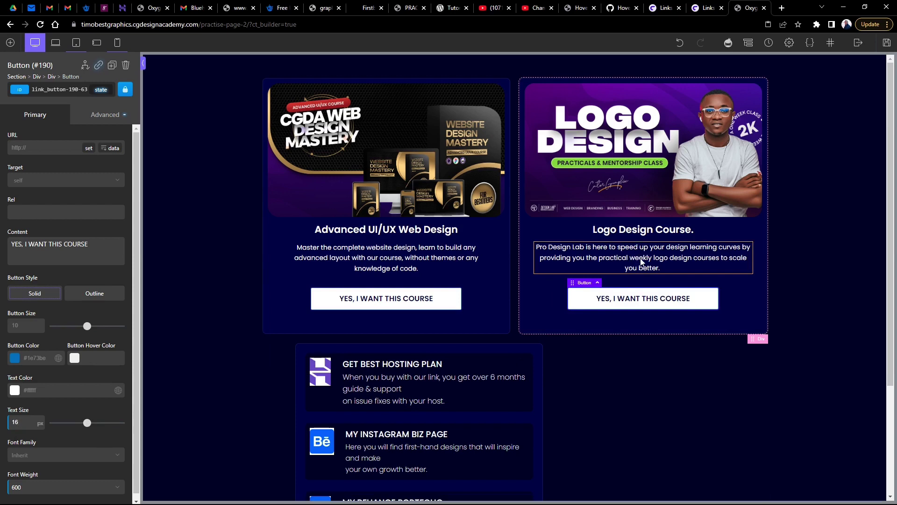
click(642, 262)
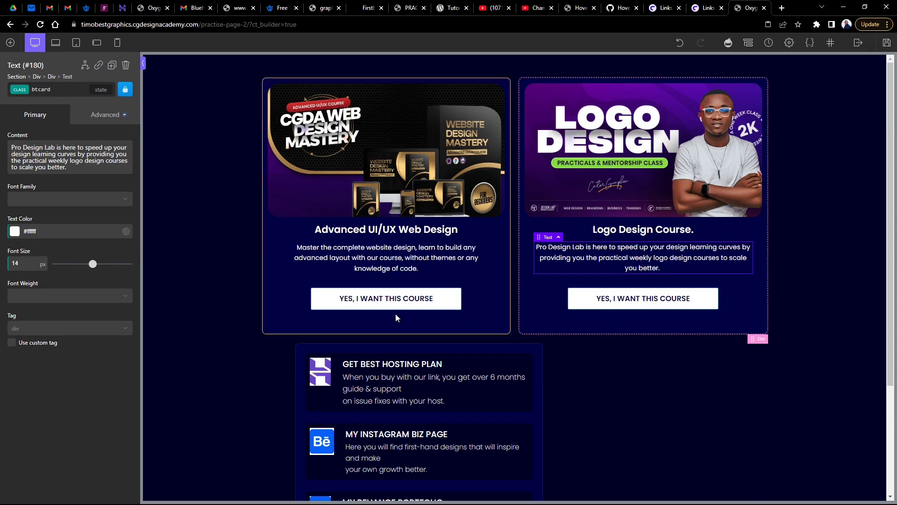
Switch the web design card button's width unit to percent and set the width to 100%.
click(455, 299)
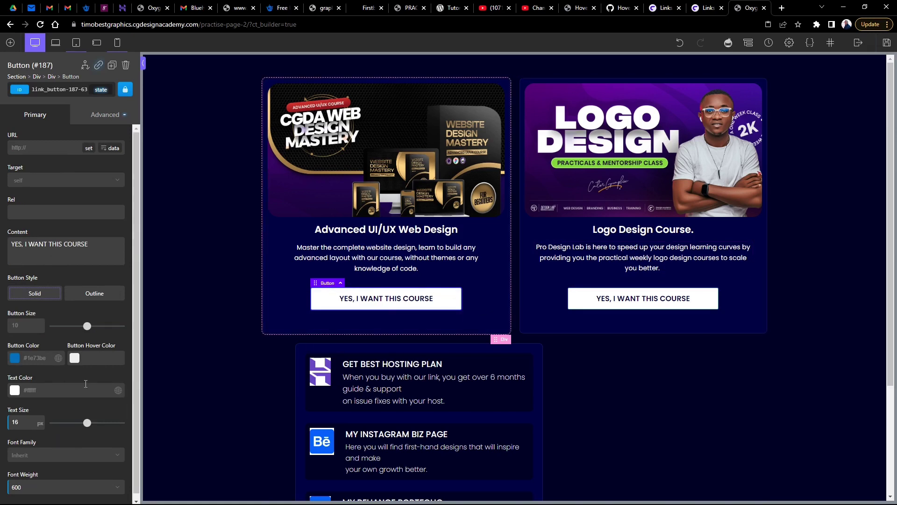
scroll(77, 375, down, 1)
scroll(70, 366, up, 1)
click(104, 115)
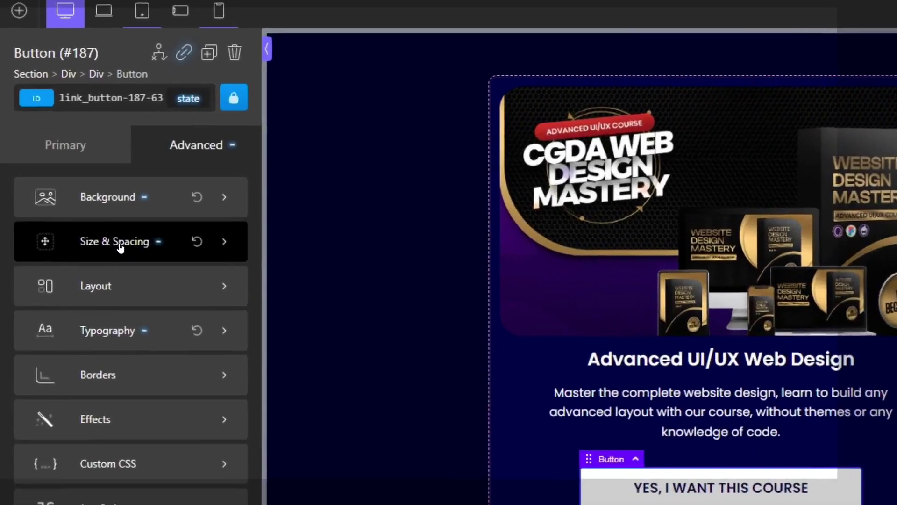
click(58, 167)
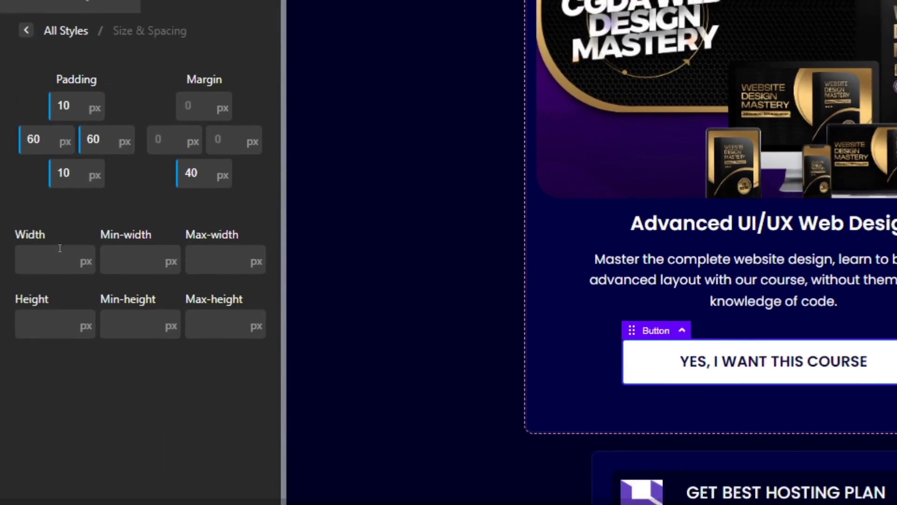
click(86, 242)
click(77, 231)
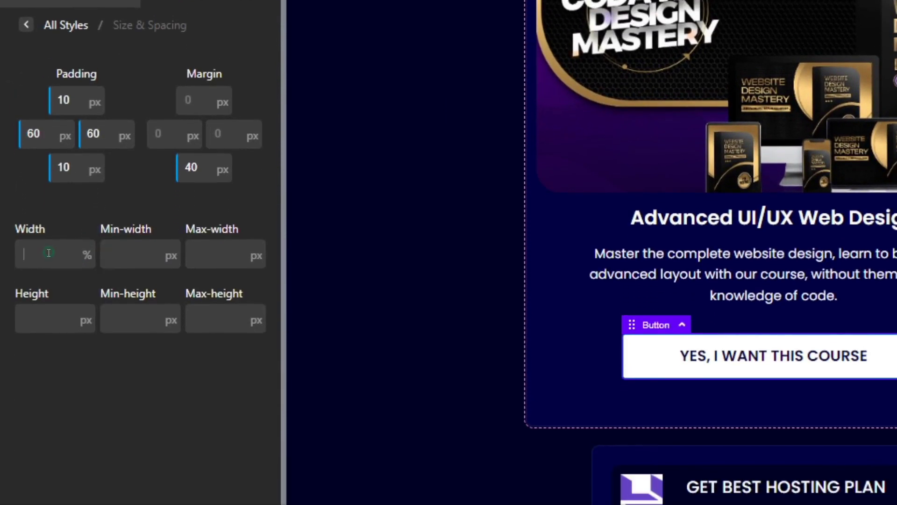
text(100)
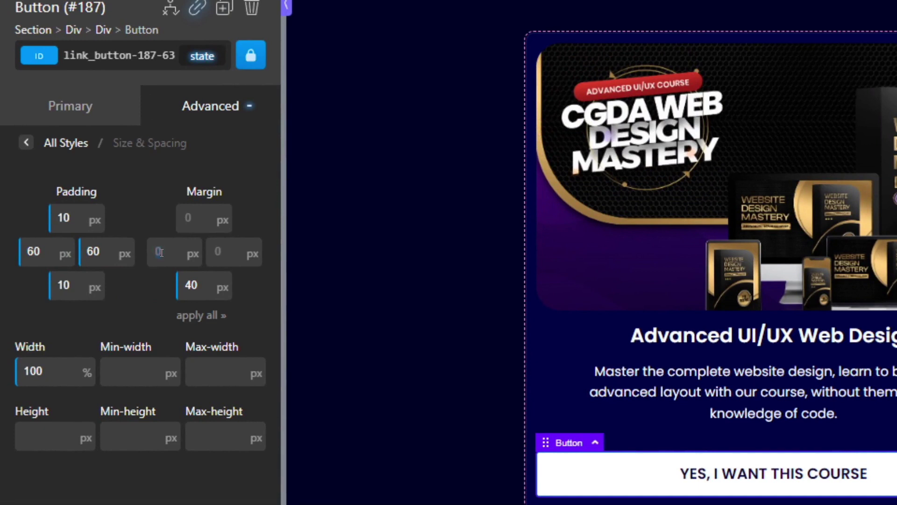
Try 20 px left and right margins on the web design card's button.
click(161, 252)
text(20)
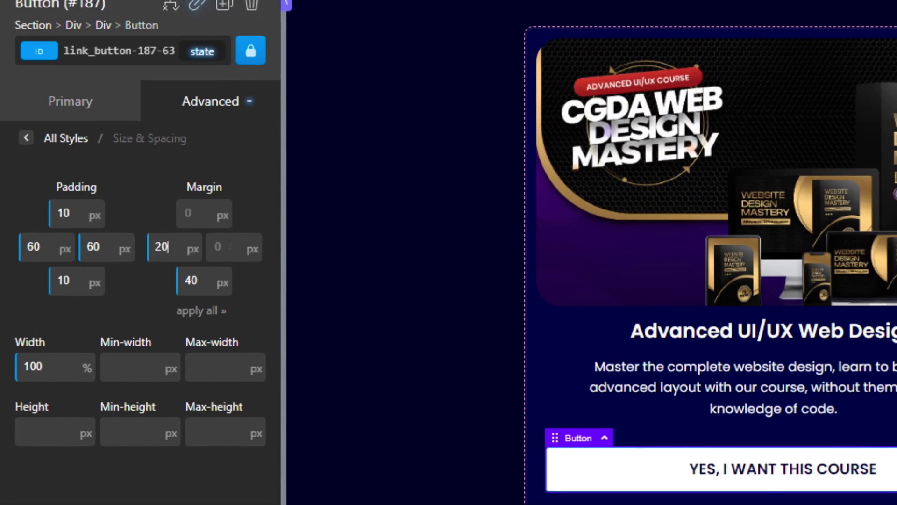
click(226, 247)
text(20)
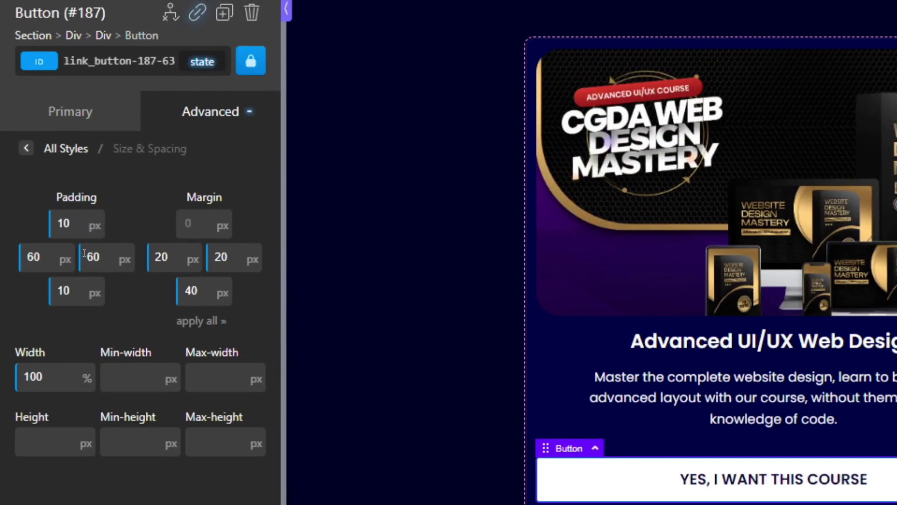
Clear the left and right padding of the web design card's button.
double_click(92, 255)
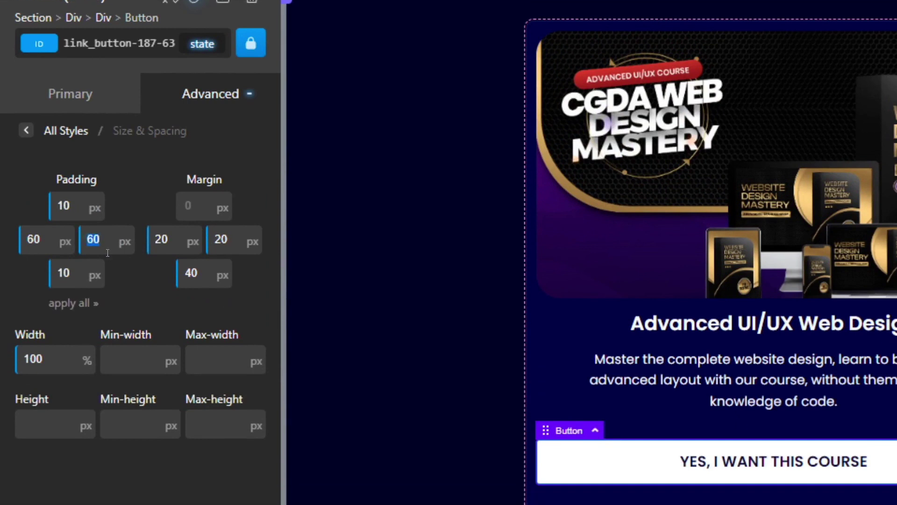
key(BackSpace)
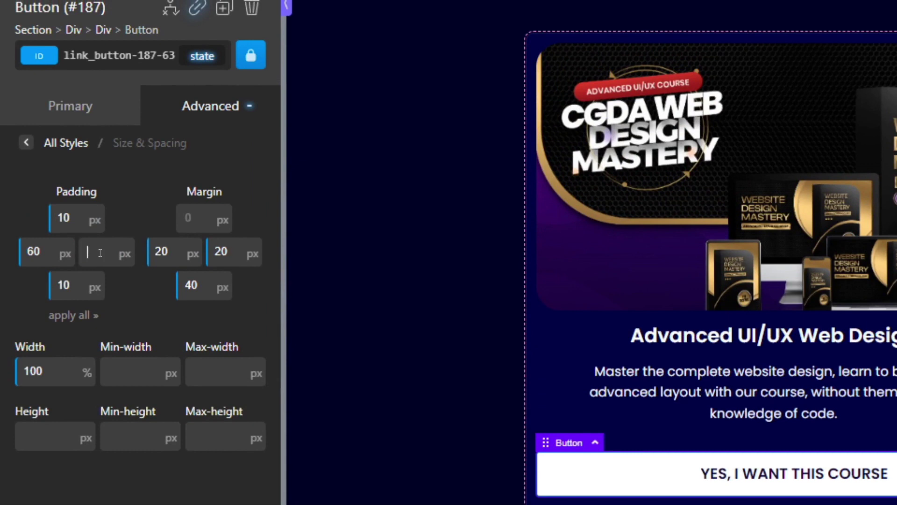
double_click(37, 251)
key(BackSpace)
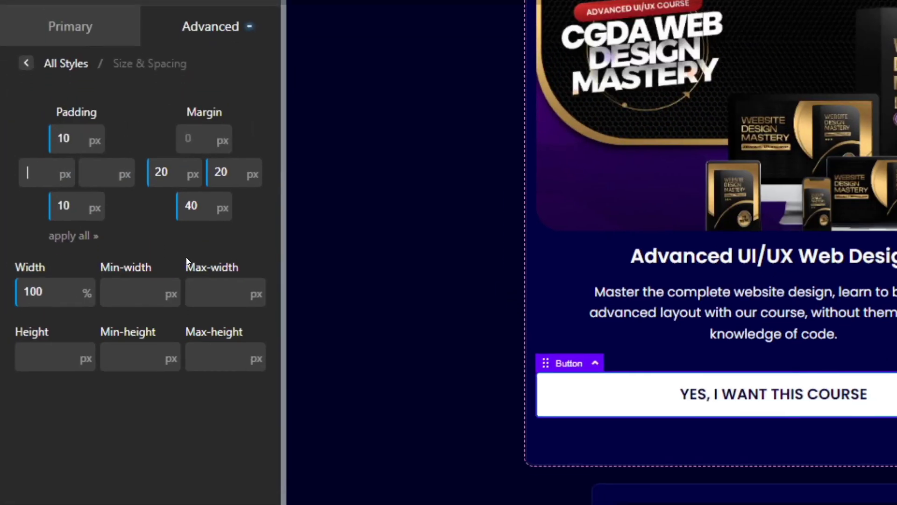
click(180, 220)
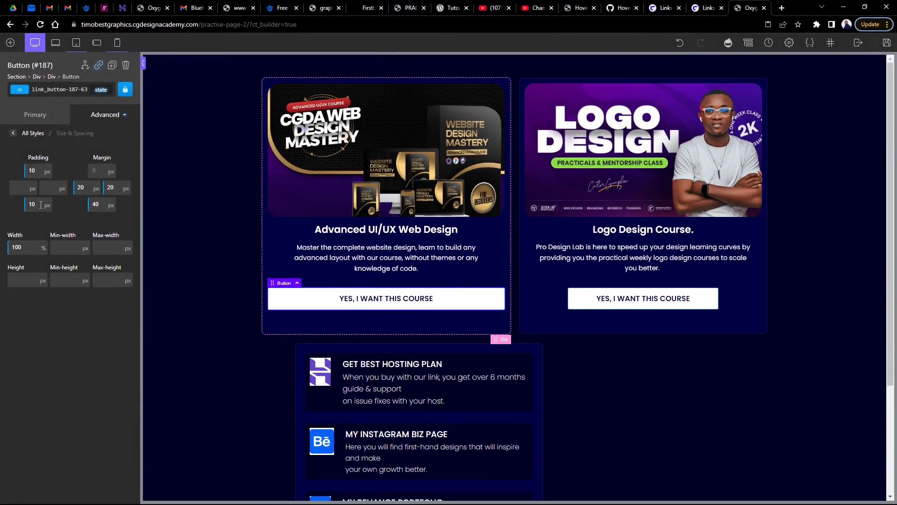
Clear the left and right margins of the web design card's button and set its width to 90%.
double_click(29, 248)
double_click(82, 187)
key(BackSpace)
double_click(114, 188)
key(BackSpace)
double_click(22, 250)
text(90)
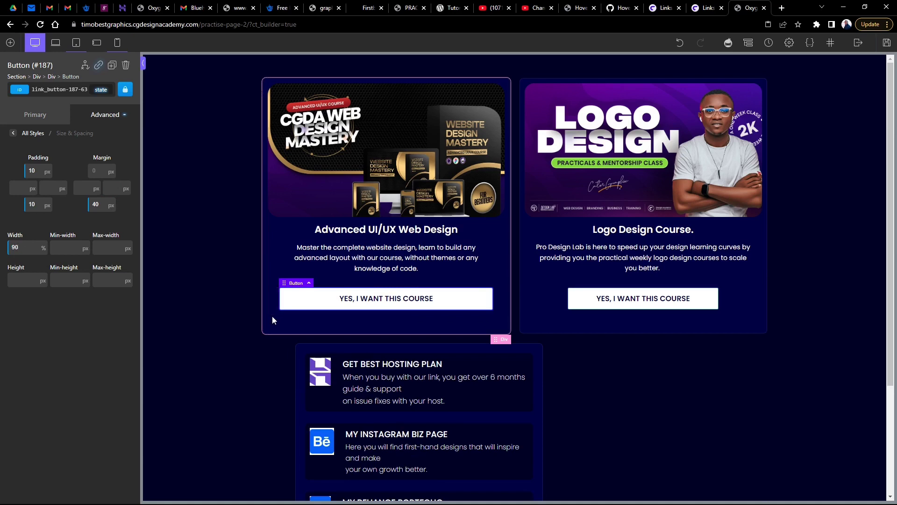
Apply the web design card button's resized style to the logo design card's button by copying and pasting the style.
right_click(465, 303)
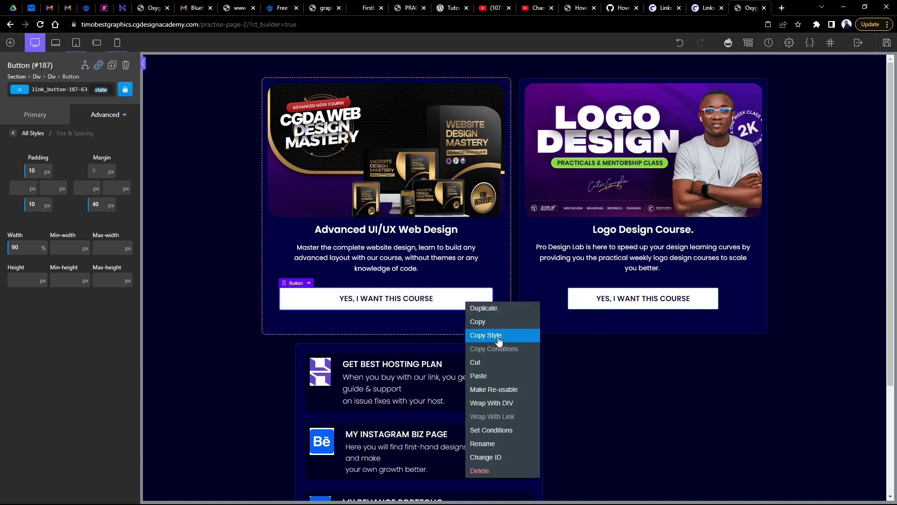
click(494, 322)
right_click(455, 302)
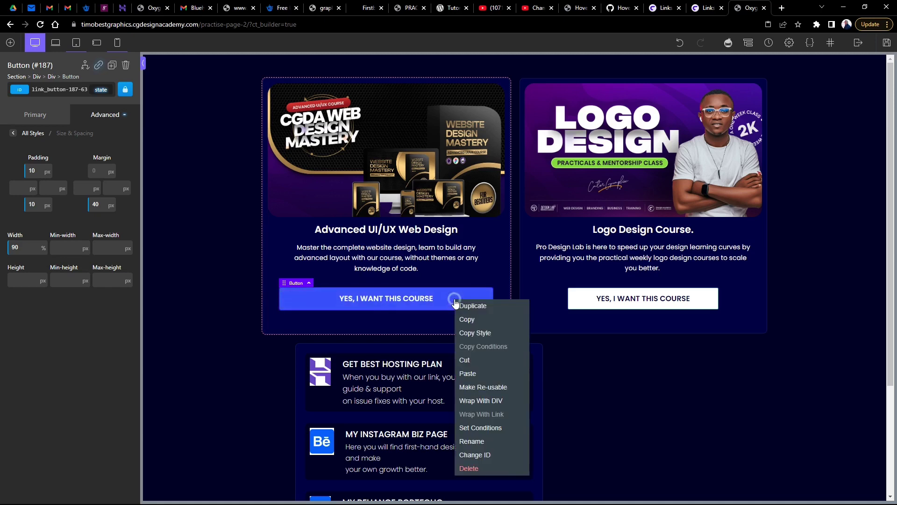
click(475, 333)
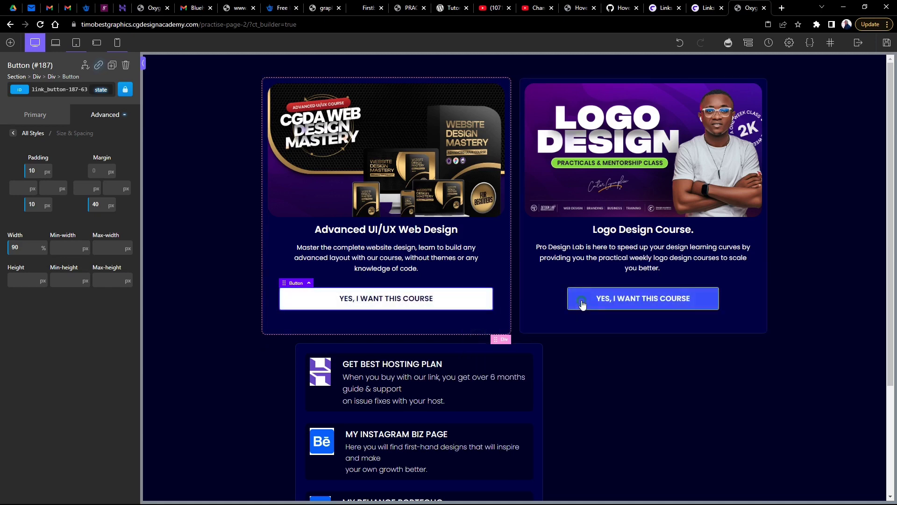
click(582, 304)
right_click(582, 304)
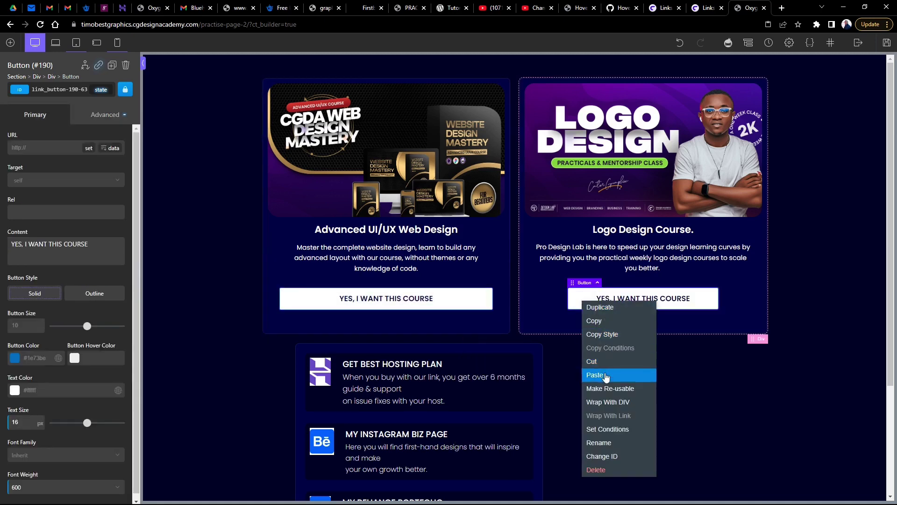
click(606, 376)
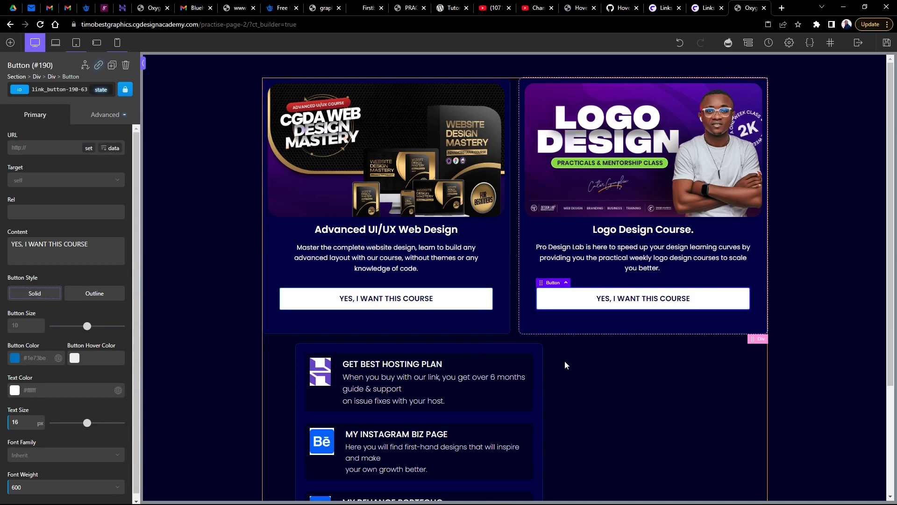
Append a long unbroken string of random filler letters to the logo course description so it wraps onto an extra line.
scroll(564, 365, down, 4)
scroll(564, 365, up, 4)
click(626, 257)
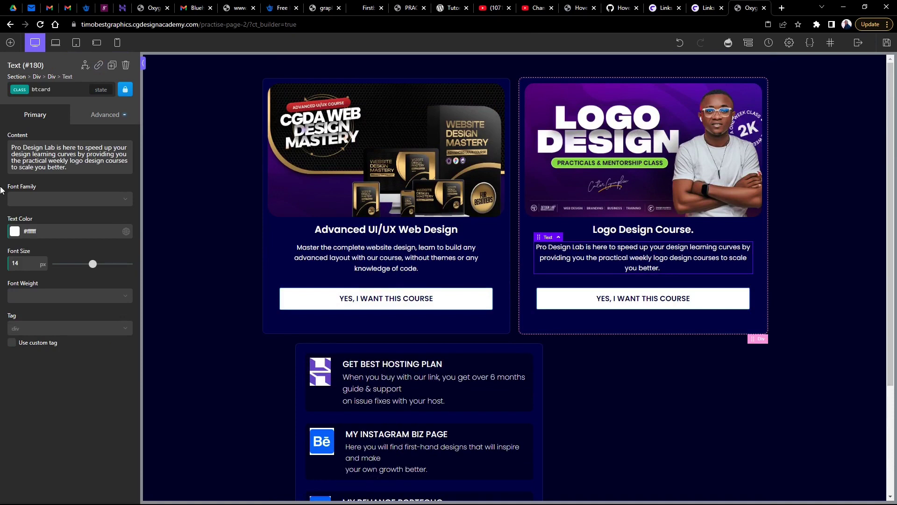
click(69, 172)
text(hdcjidjh)
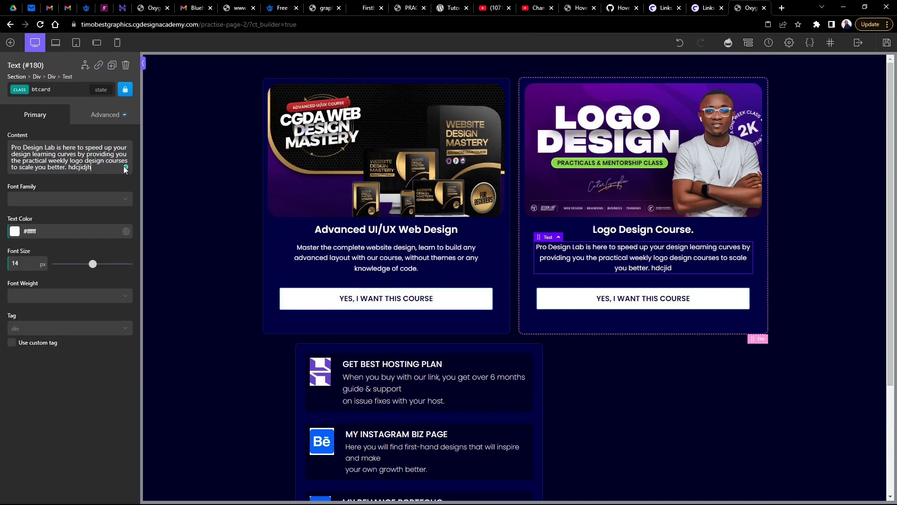
text(djkfdhjfhdjfhedufughhfrgfhgefh)
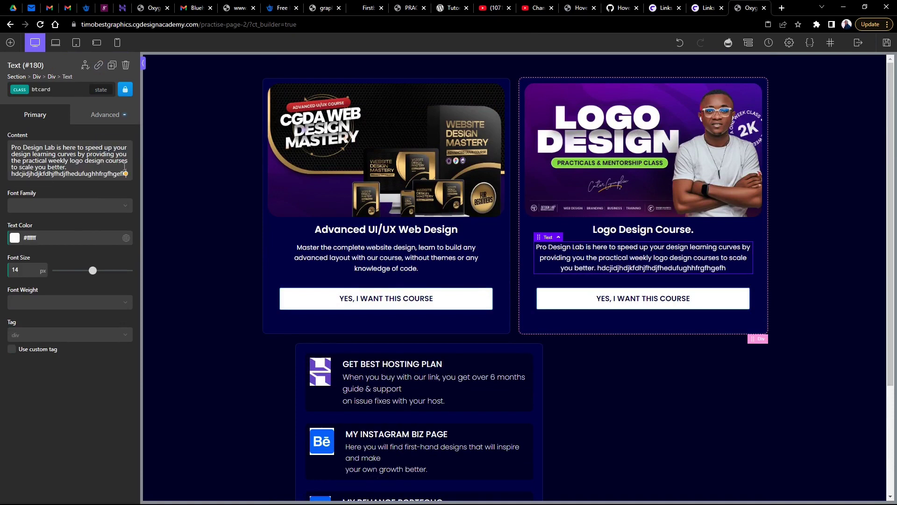
text(gefygeyfgeyfgyefghegfhe)
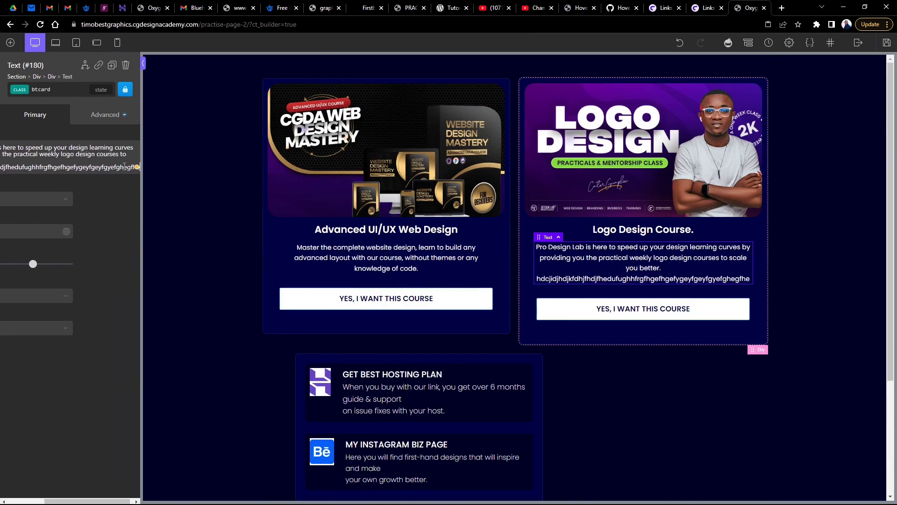
Set the vertical item alignment of the parent grid div holding the cards to Stretch.
click(809, 245)
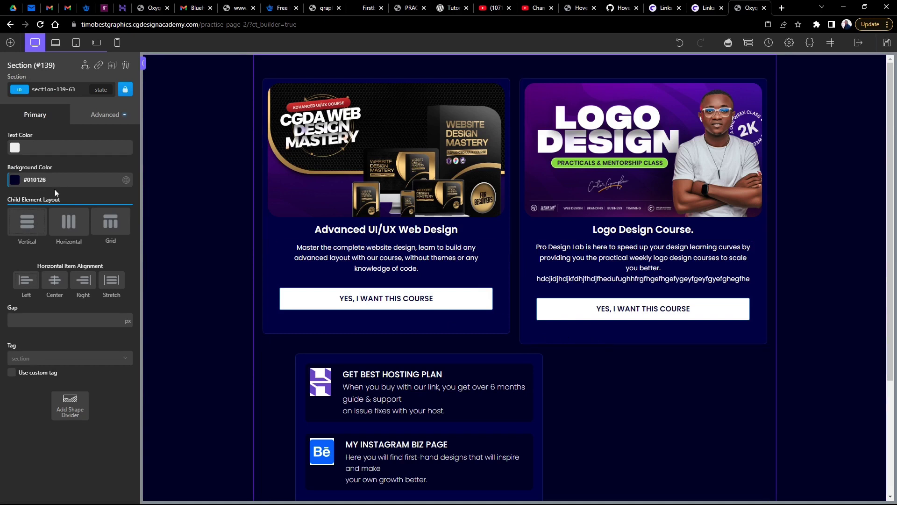
click(641, 254)
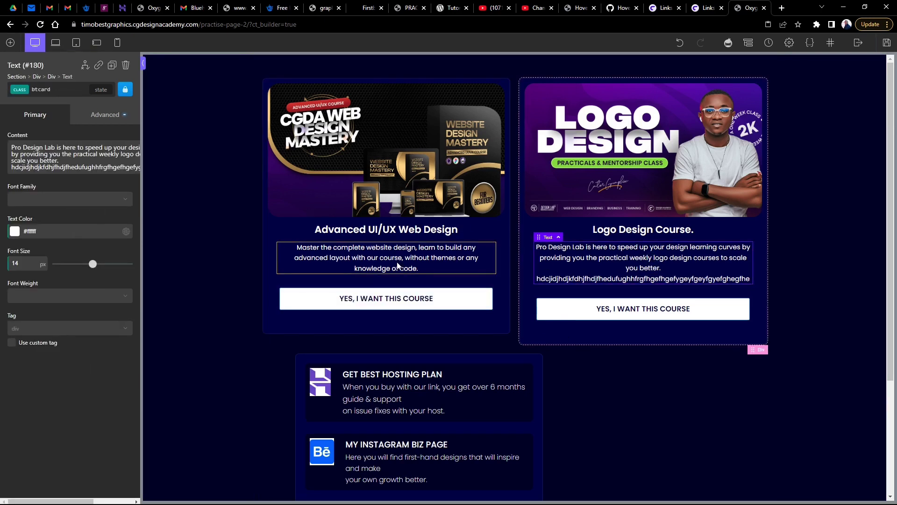
click(506, 345)
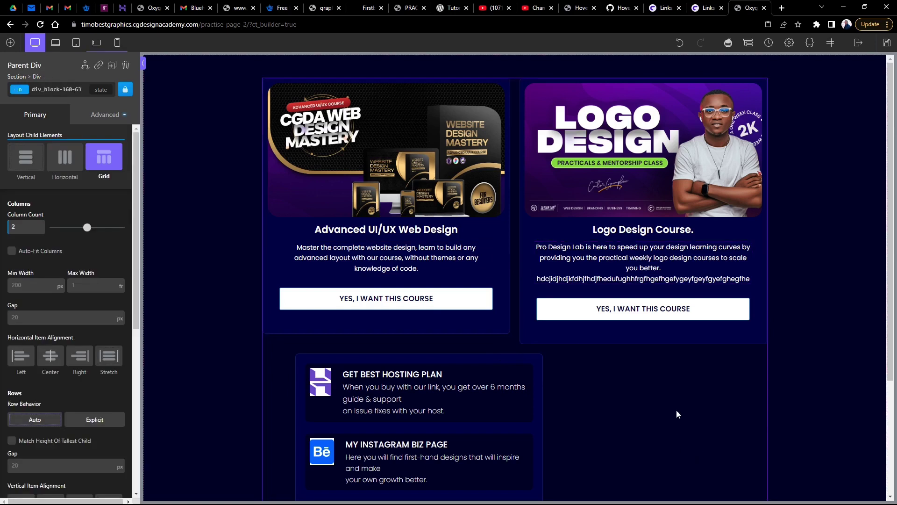
scroll(68, 331, down, 4)
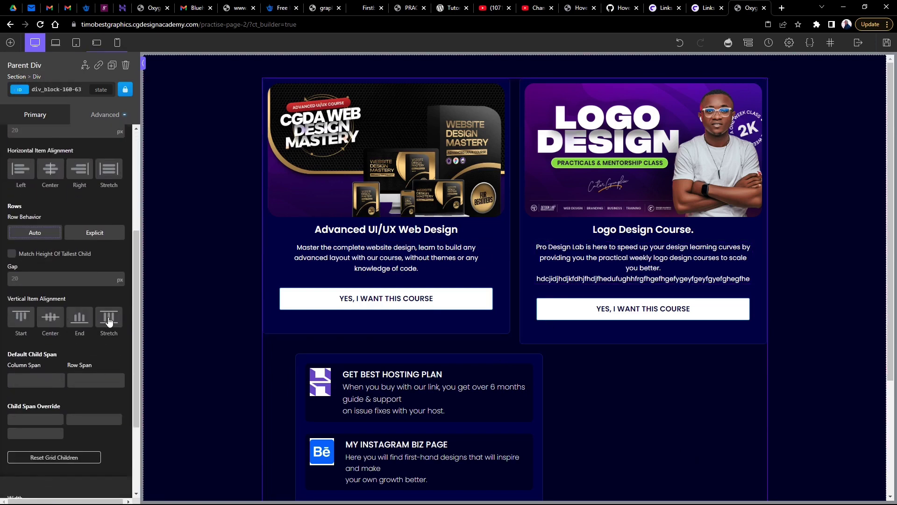
click(108, 321)
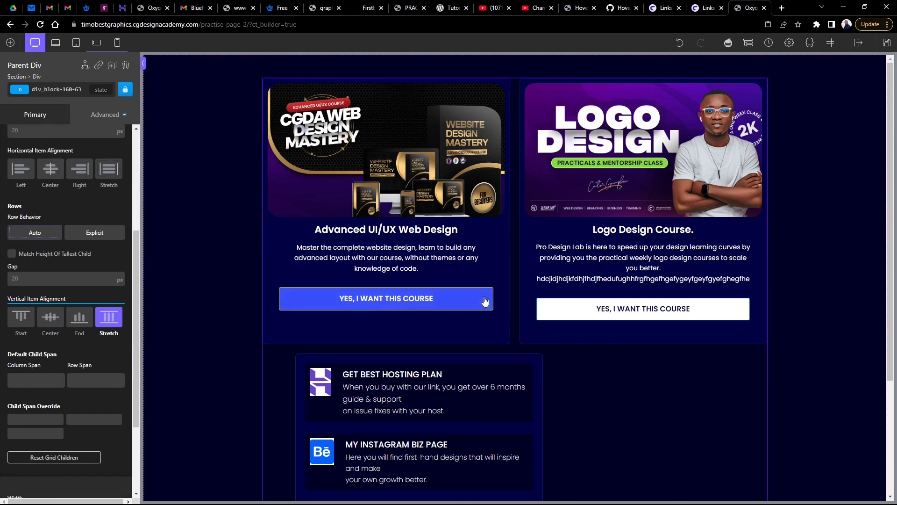
Try a larger bottom margin beneath the web design card's description, and undo it.
click(404, 272)
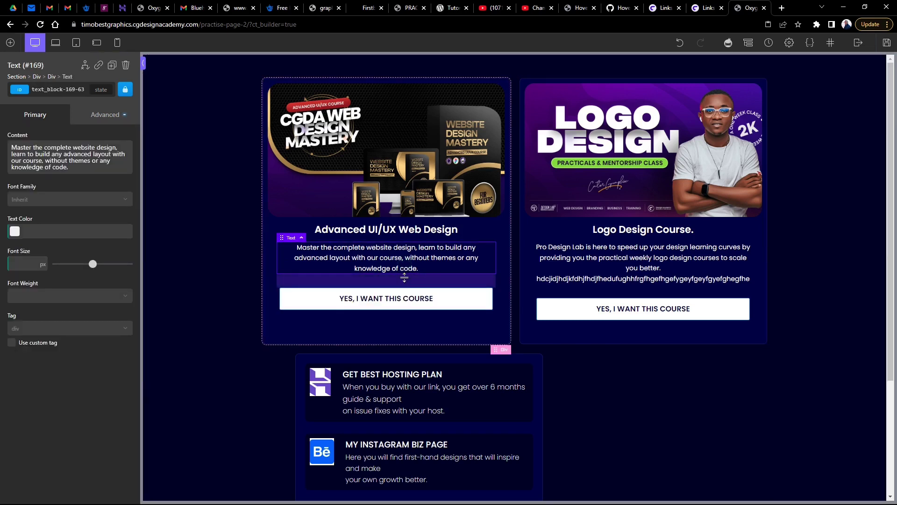
drag(405, 277, 411, 306)
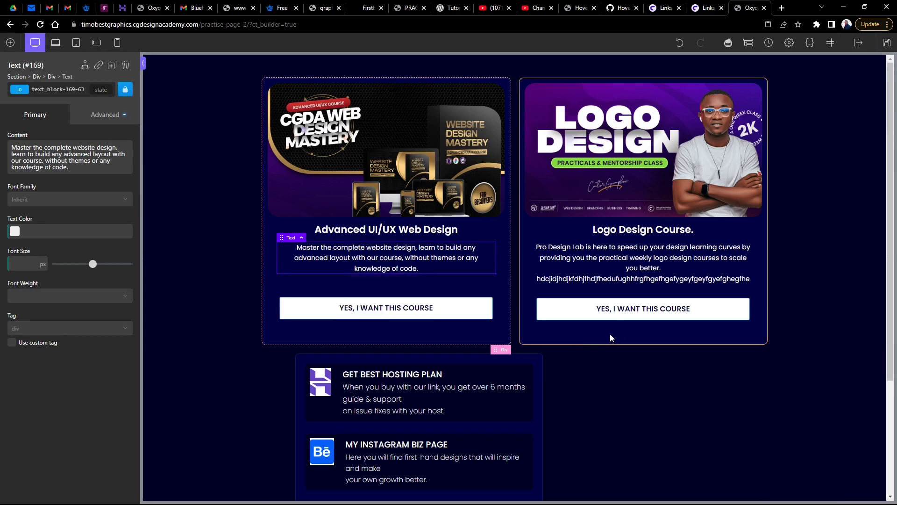
key(ctrl+z)
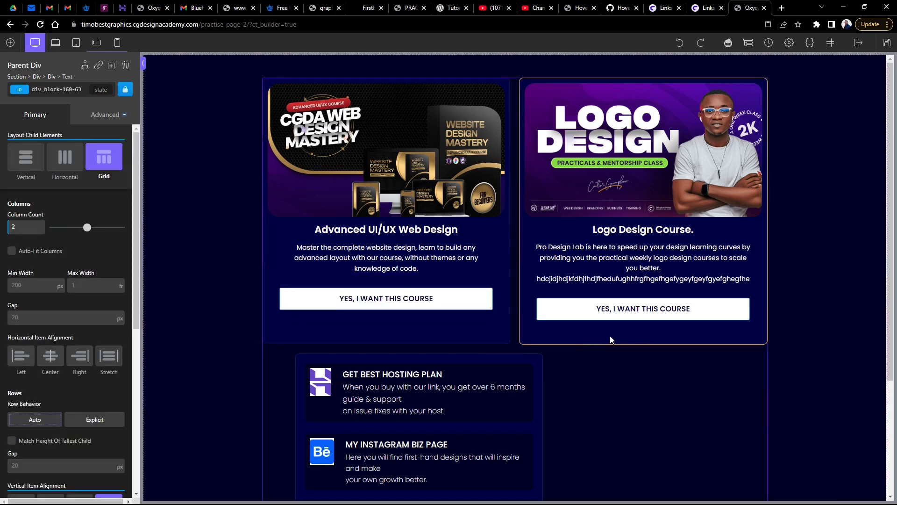
Remove the long string of filler letters from the end of the logo design course description.
click(581, 259)
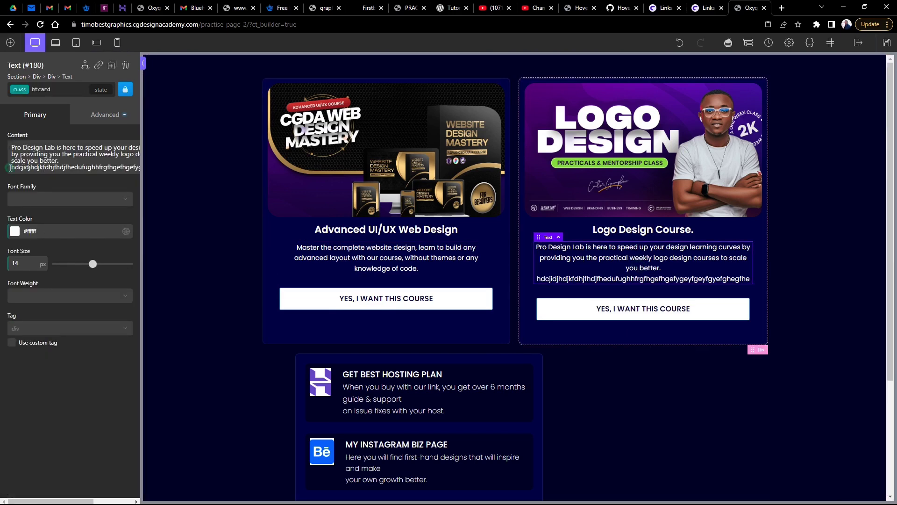
drag(11, 167, 246, 181)
key(BackSpace)
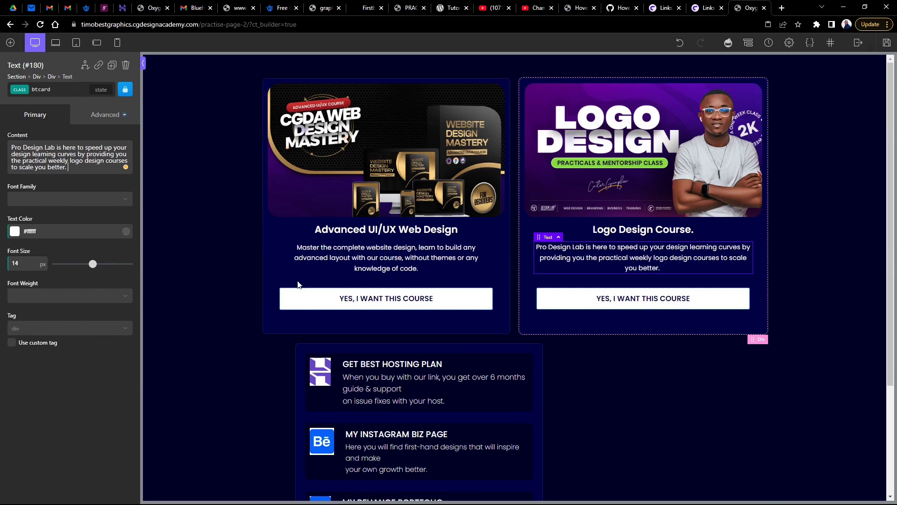
Insert "and" before "learn" in the web design description and append "vbgbfgbh" to the logo design description.
click(365, 261)
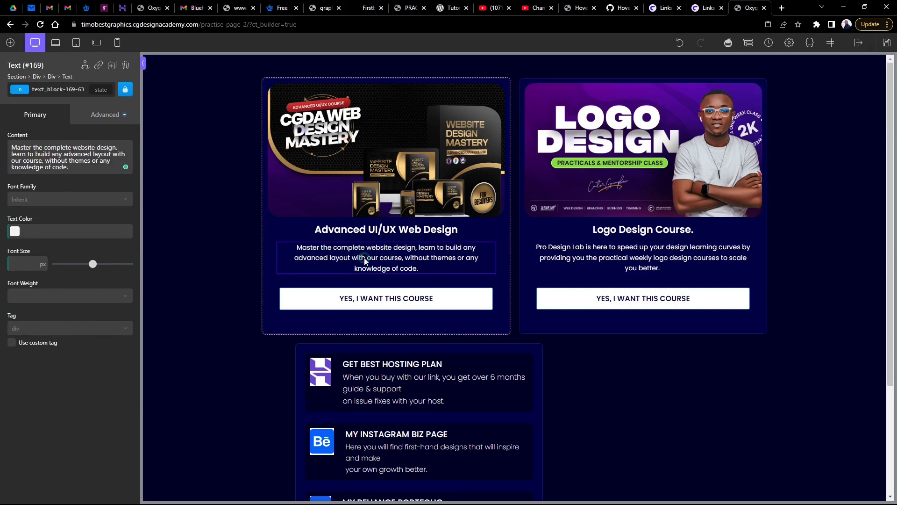
click(24, 156)
click(42, 182)
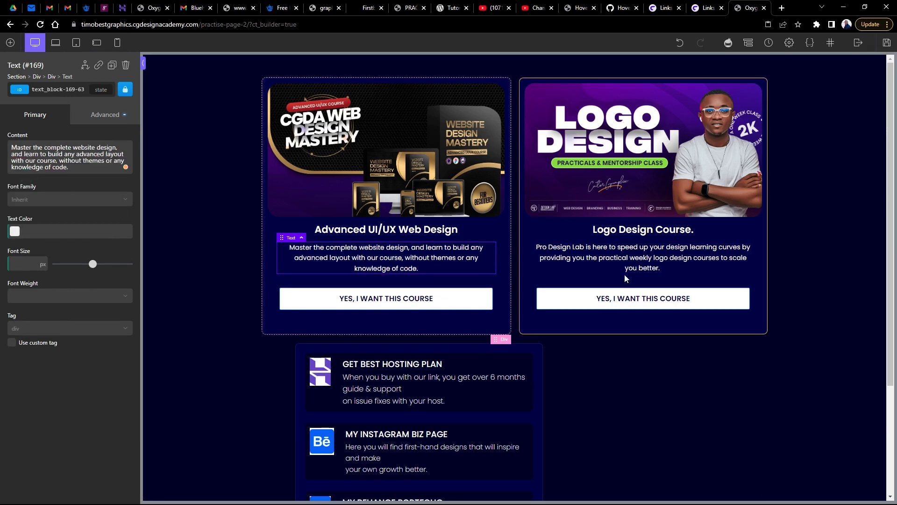
click(661, 260)
text(vbgbfgbh)
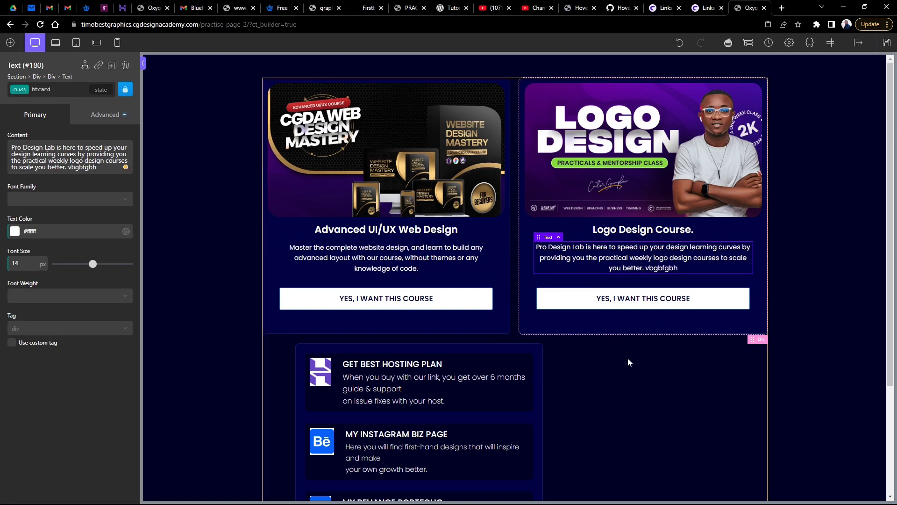
Clear the left and right margins of the links card (PARENT DIV 2) below the course cards.
scroll(626, 329, down, 3)
scroll(626, 324, up, 3)
scroll(623, 322, down, 3)
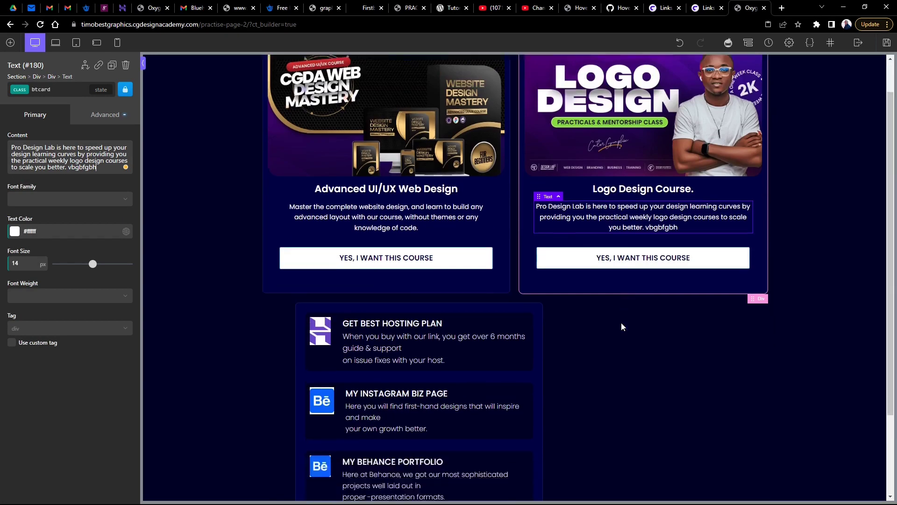
scroll(623, 321, up, 3)
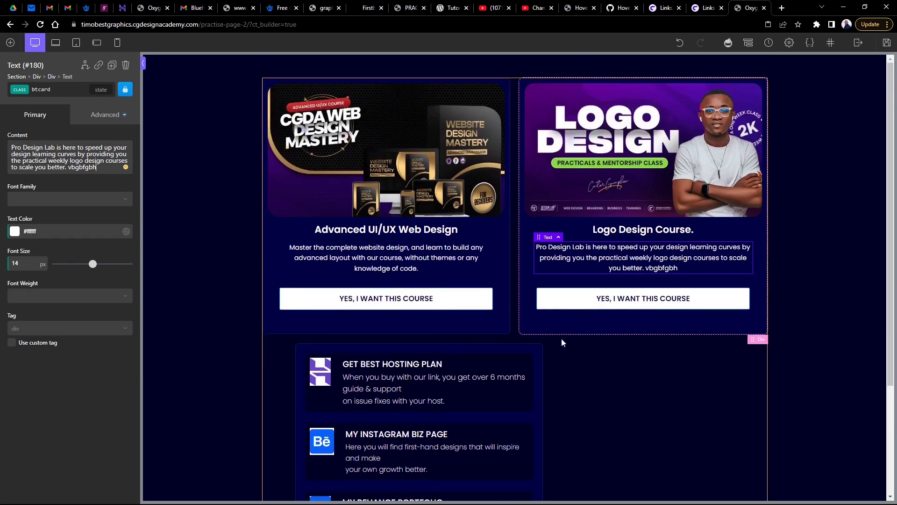
scroll(582, 335, down, 1)
scroll(565, 350, down, 3)
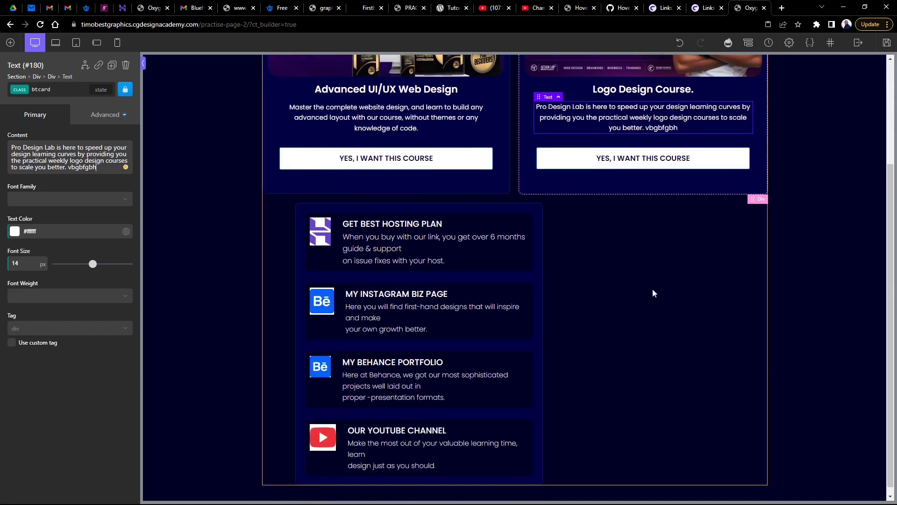
click(652, 241)
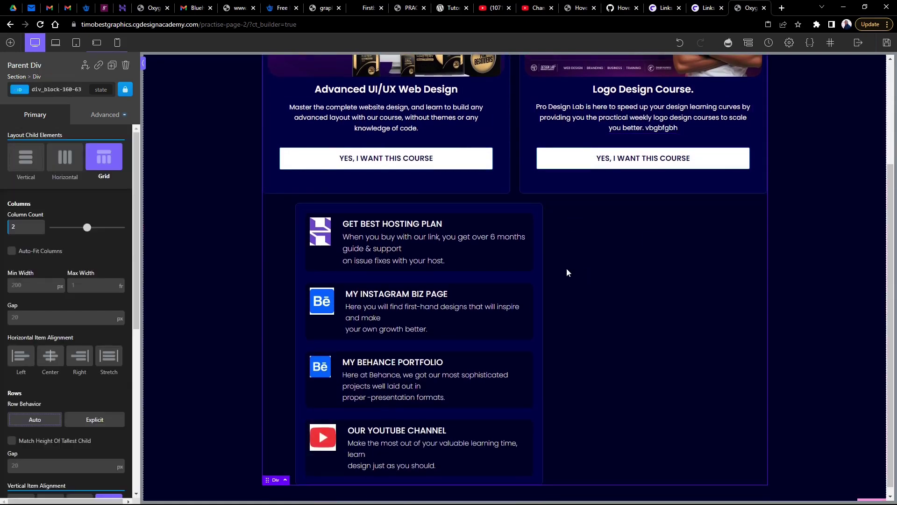
click(540, 215)
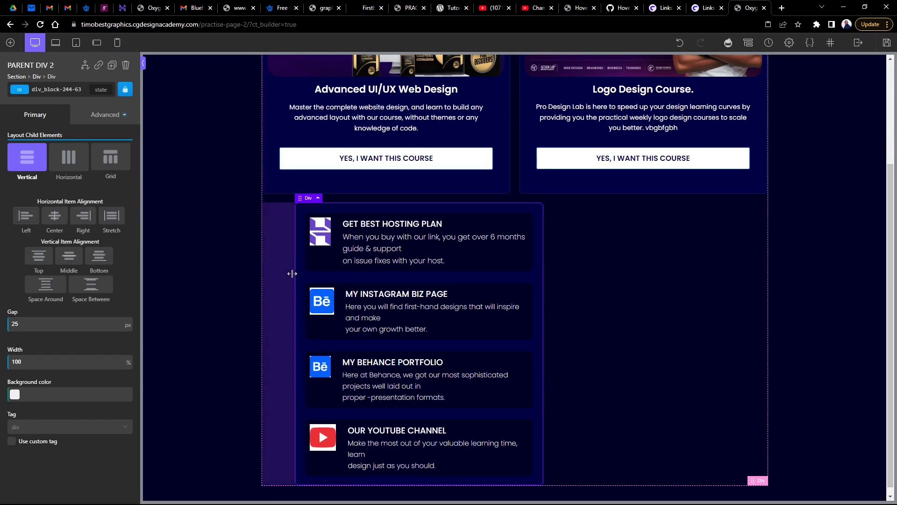
click(103, 115)
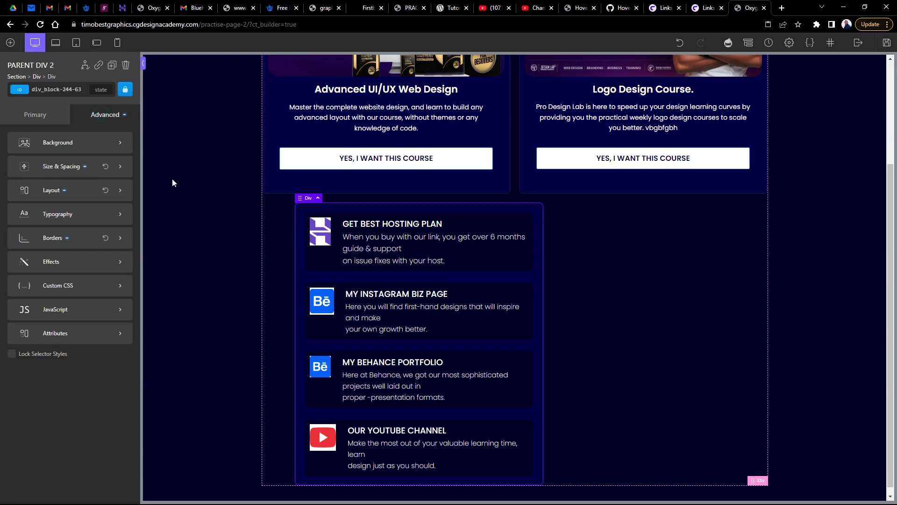
click(79, 174)
double_click(27, 186)
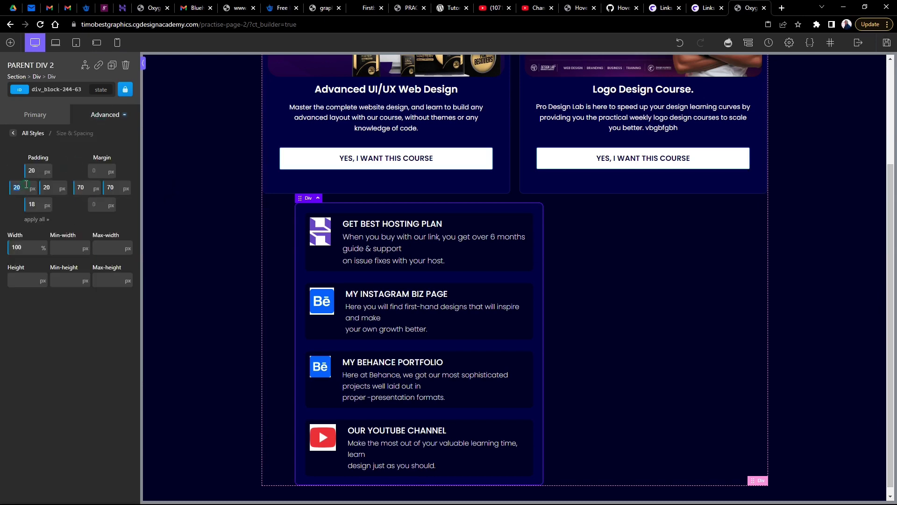
double_click(80, 187)
key(BackSpace)
double_click(110, 187)
key(BackSpace)
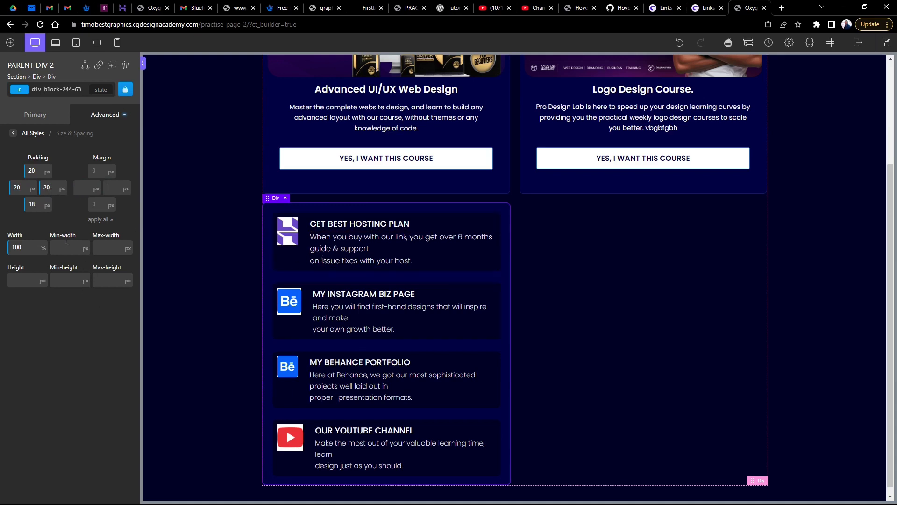
Set the links card's left and right padding to 15 px.
double_click(52, 183)
text(1515)
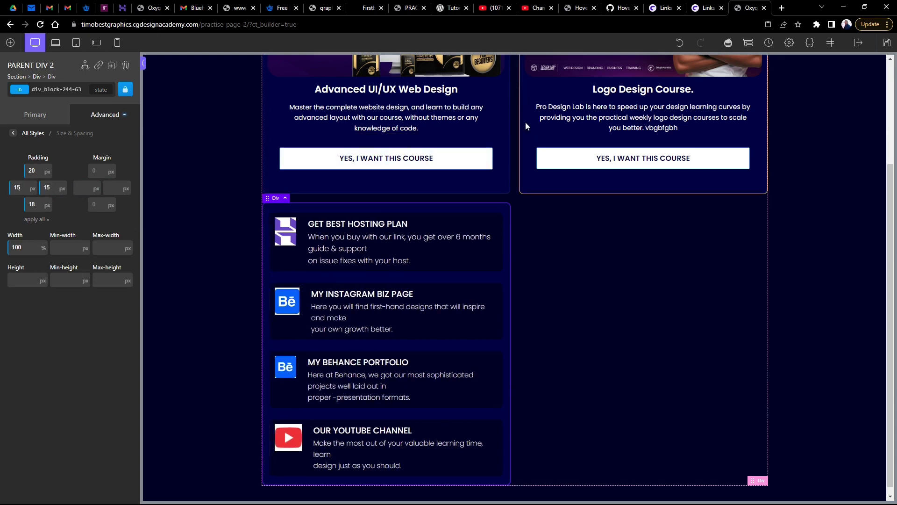
click(600, 169)
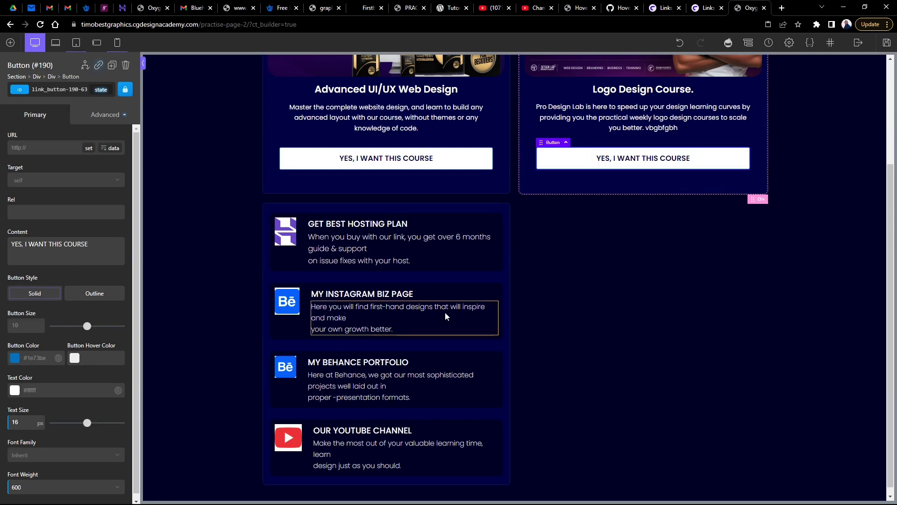
Set the gap between the links card's items to 15 px, trying larger and smaller values first.
click(505, 275)
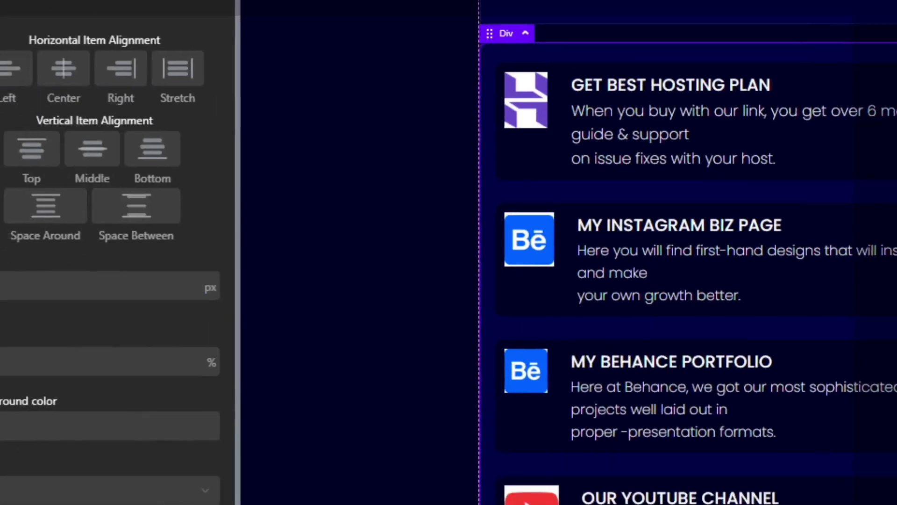
double_click(47, 253)
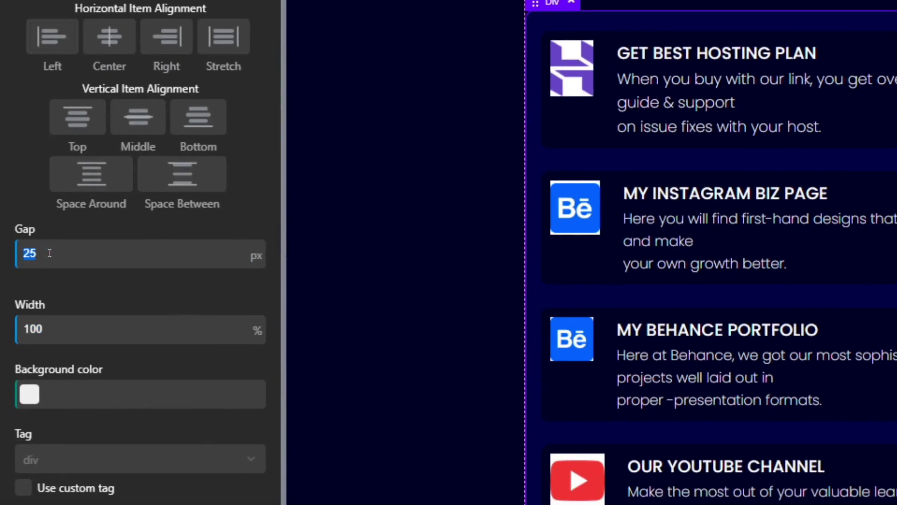
text(20)
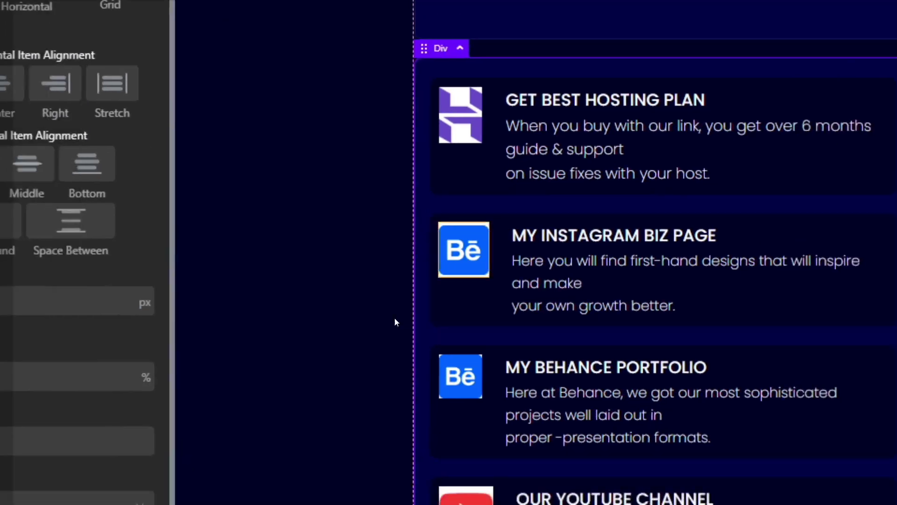
key(Down)
key(Down)
key(Down)
key(Down)
key(Down)
key(Down)
key(Down)
key(Down)
key(Down)
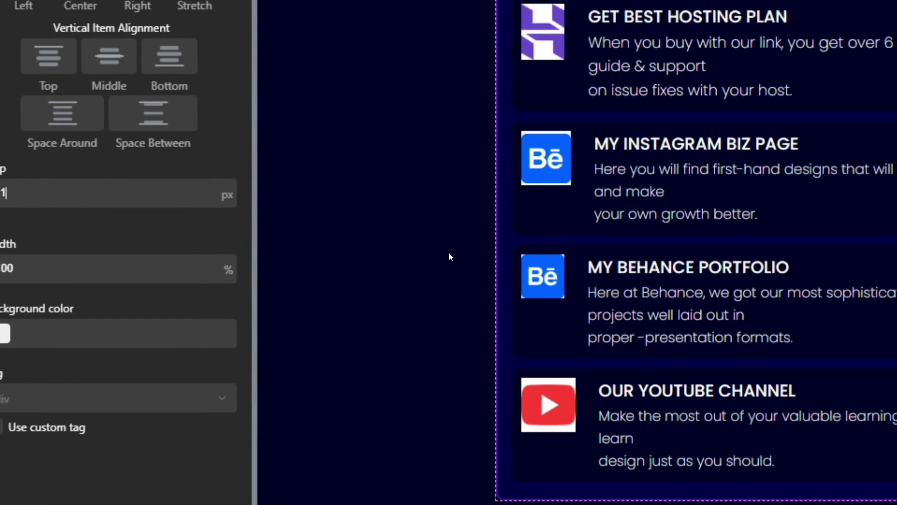
key(Up)
key(Up)
key(Up)
key(Up)
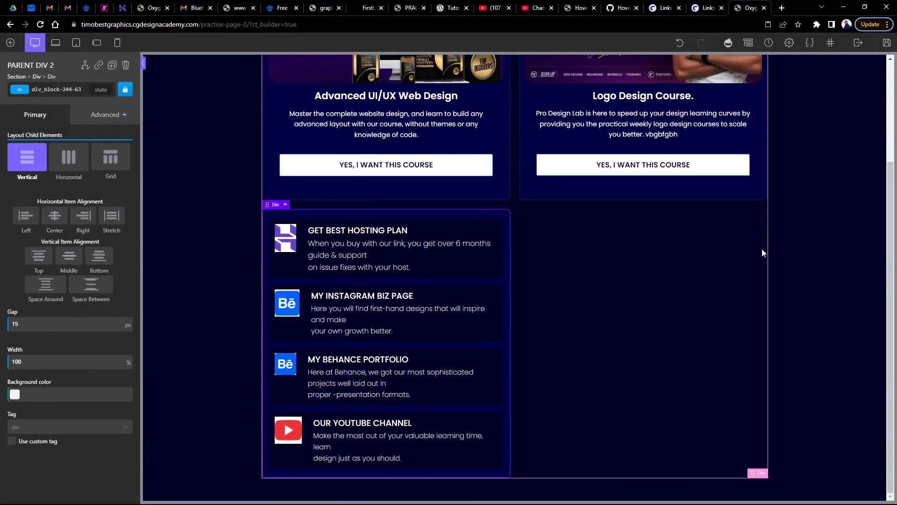
Duplicate the links card into the empty grid cell beside it, and delete the copy.
click(728, 292)
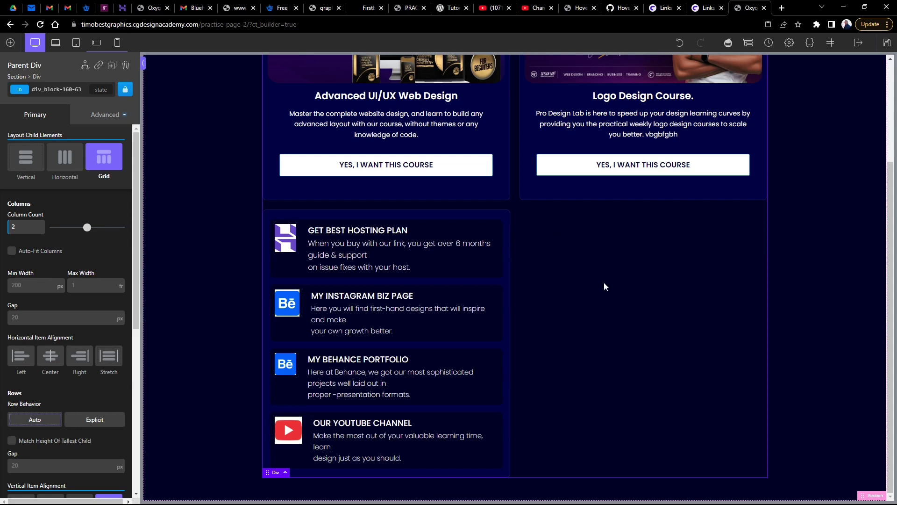
click(506, 219)
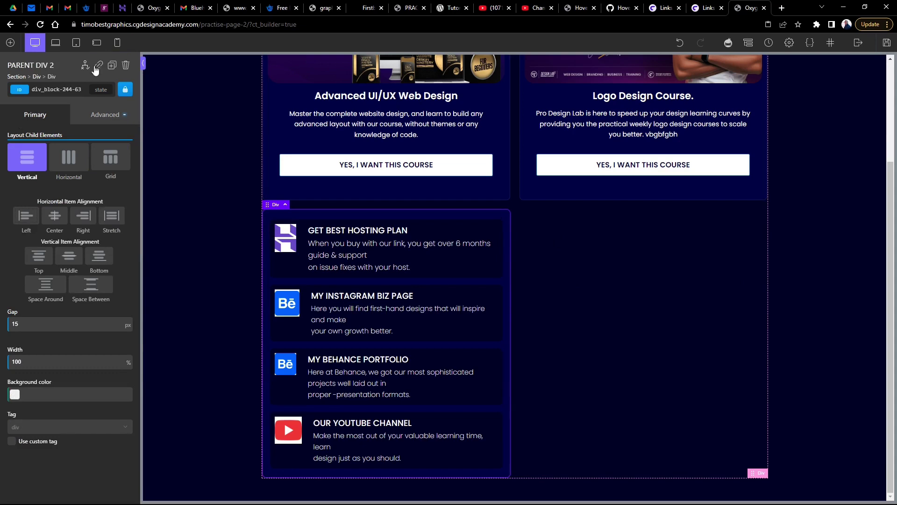
click(112, 65)
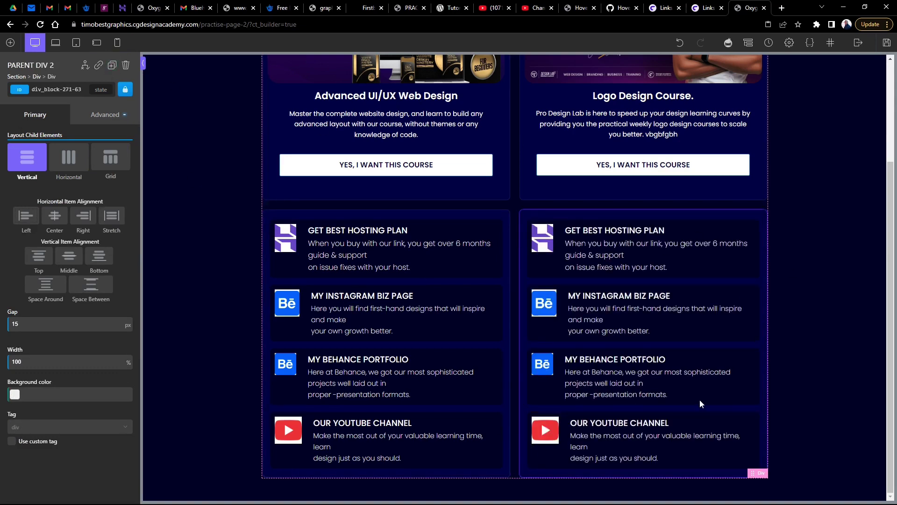
key(Delete)
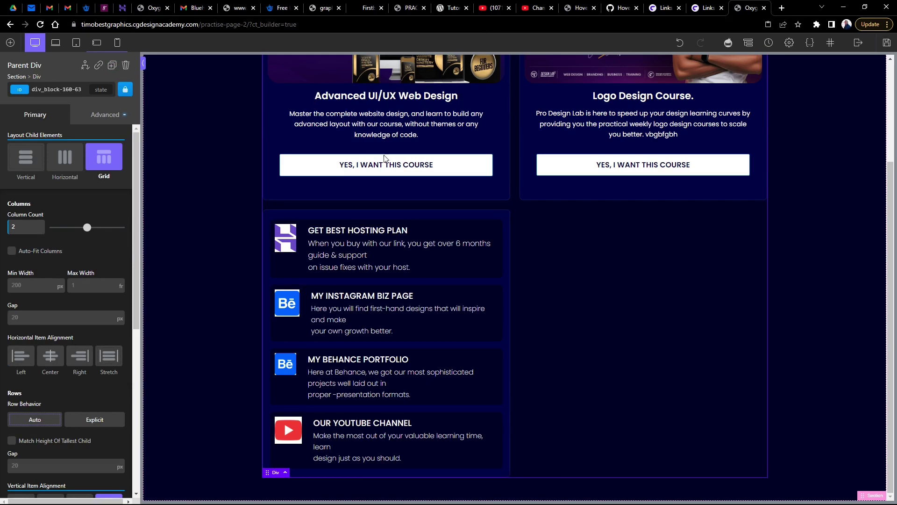
Override the grid span of the links card, the third child, so that it spans 2 columns.
scroll(73, 297, down, 6)
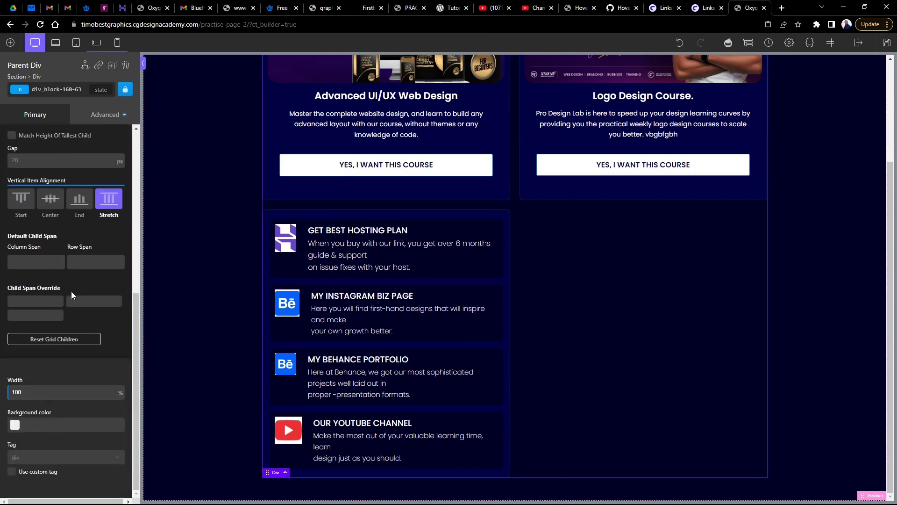
scroll(71, 290, up, 6)
scroll(47, 280, down, 6)
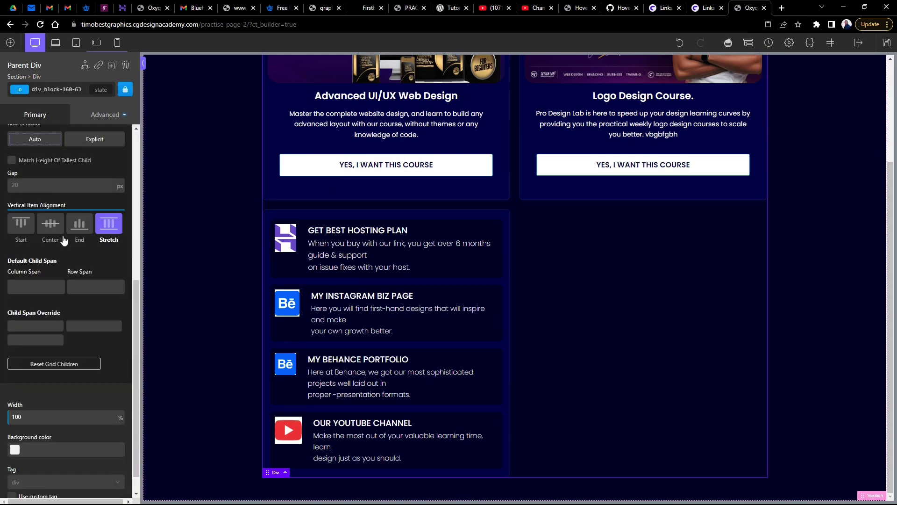
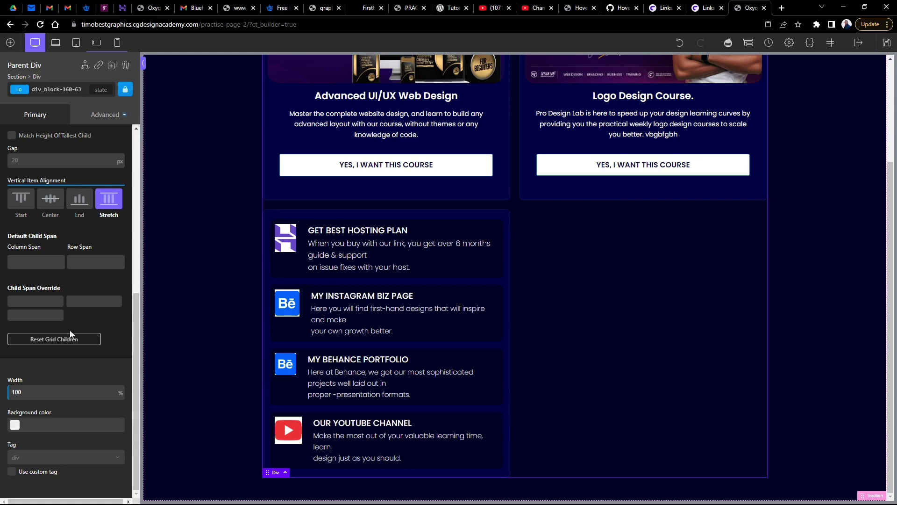
click(40, 316)
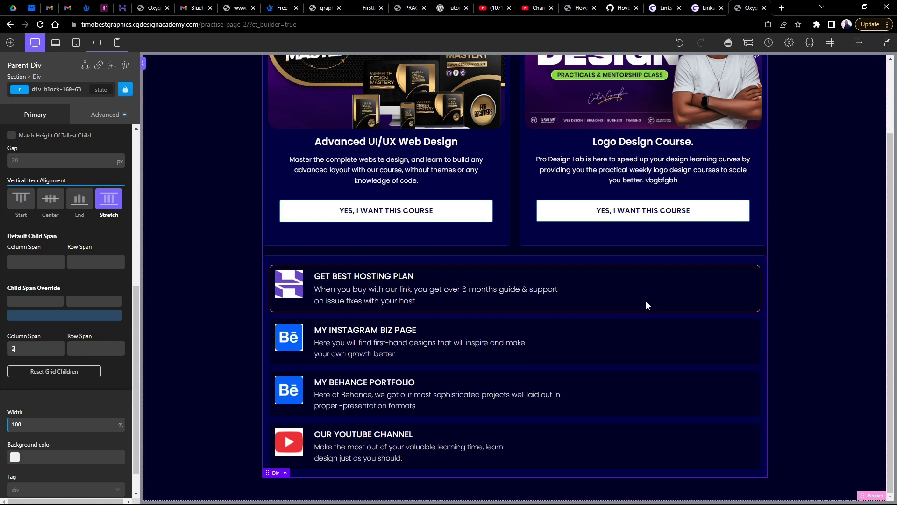
Try adding a small top margin to the links card, and undo it.
click(489, 256)
drag(484, 252, 484, 259)
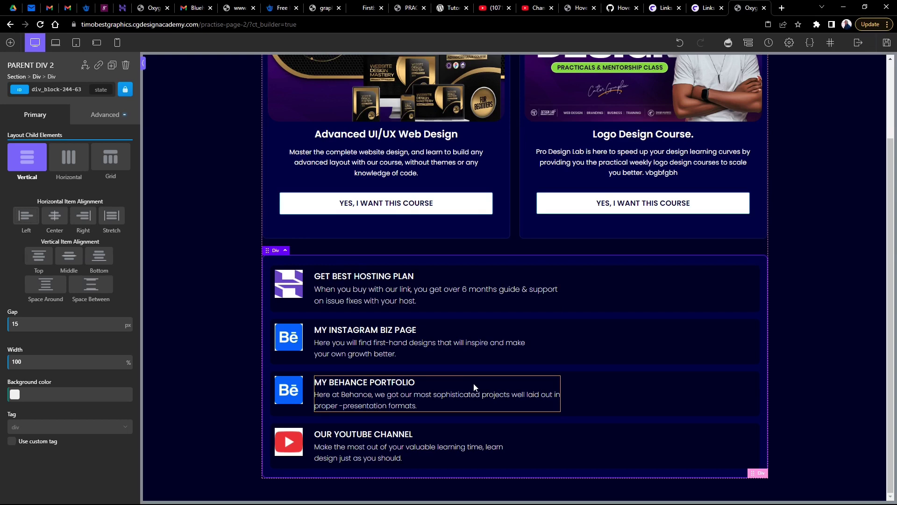
key(ctrl+z)
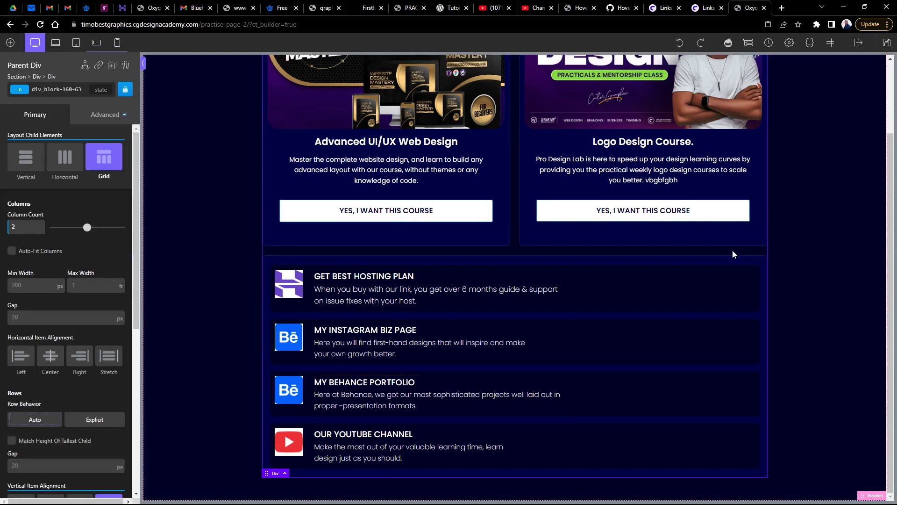
Set the parent grid's column gap to 20 px after trying 43 px, and leave its row gap empty.
scroll(83, 340, down, 4)
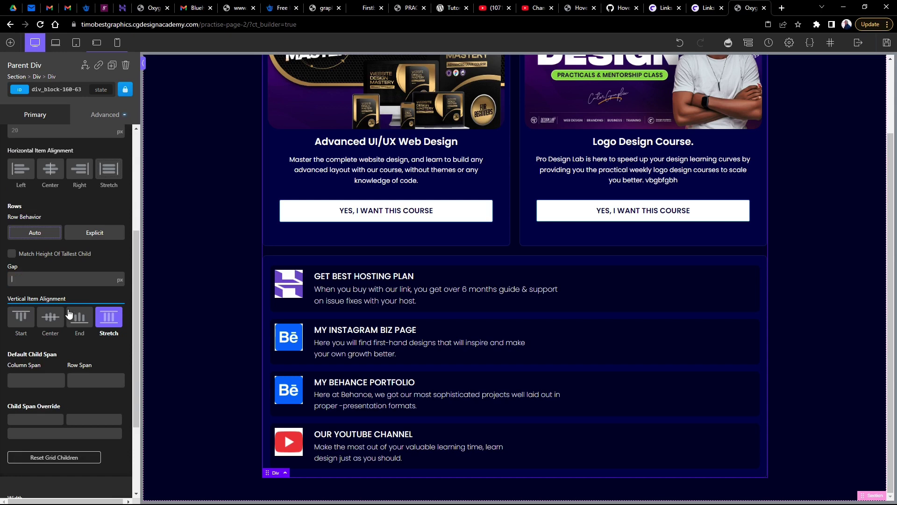
scroll(52, 280, up, 3)
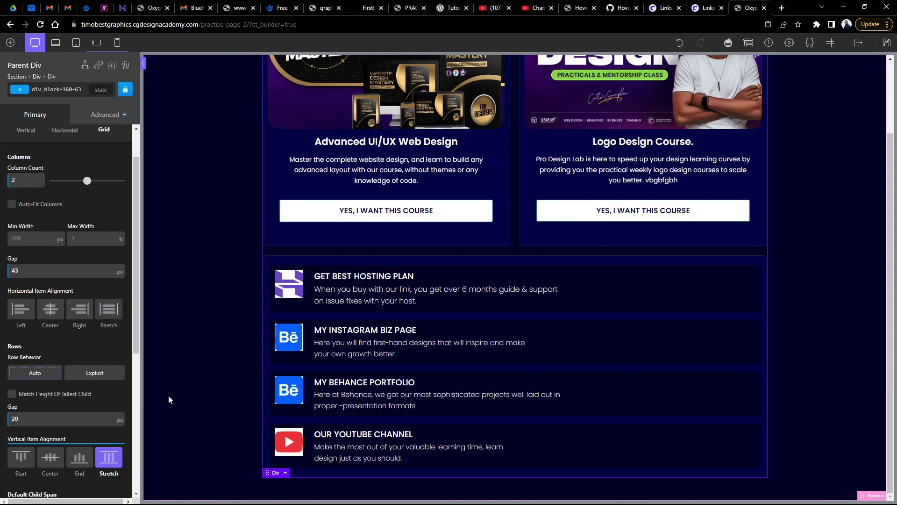
key(ctrl+a)
key(BackSpace)
scroll(57, 292, down, 3)
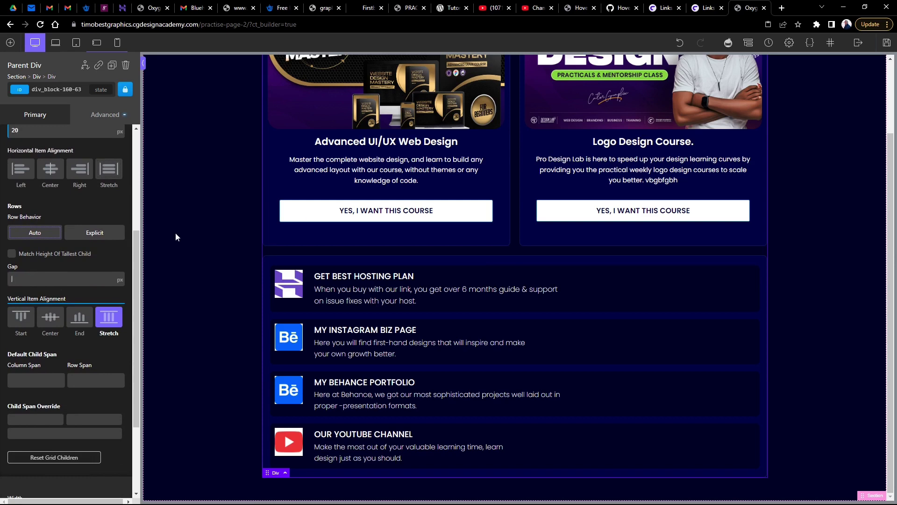
Add a small top margin to the links card to separate it from the course cards above.
click(473, 259)
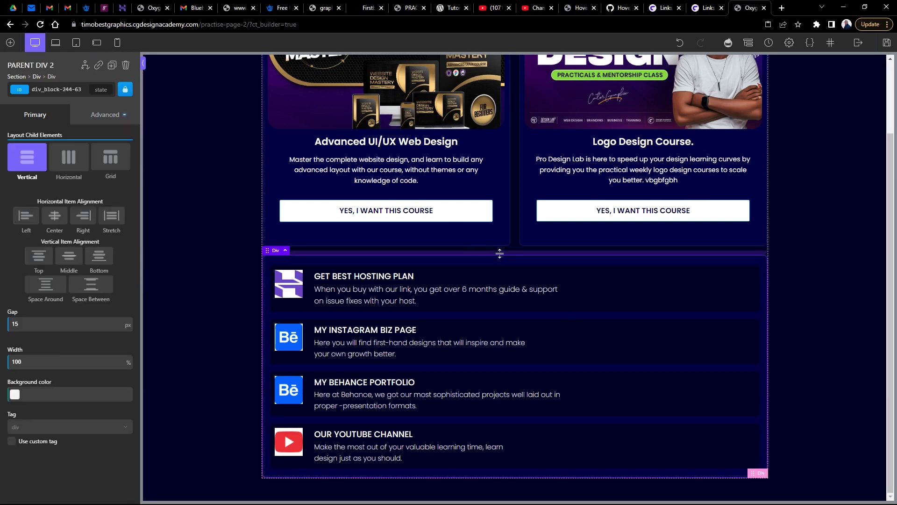
drag(500, 253, 499, 261)
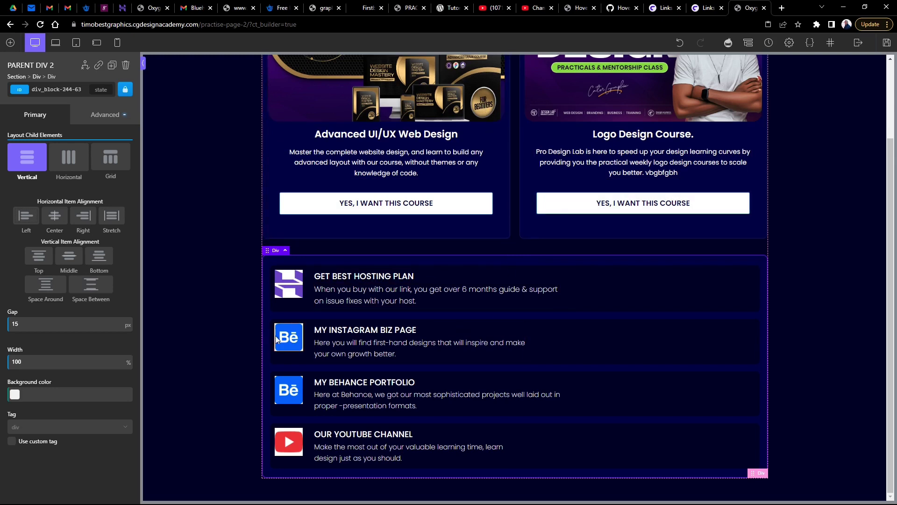
Set the font size of the GET BEST HOSTING PLAN heading to 16 px.
click(291, 285)
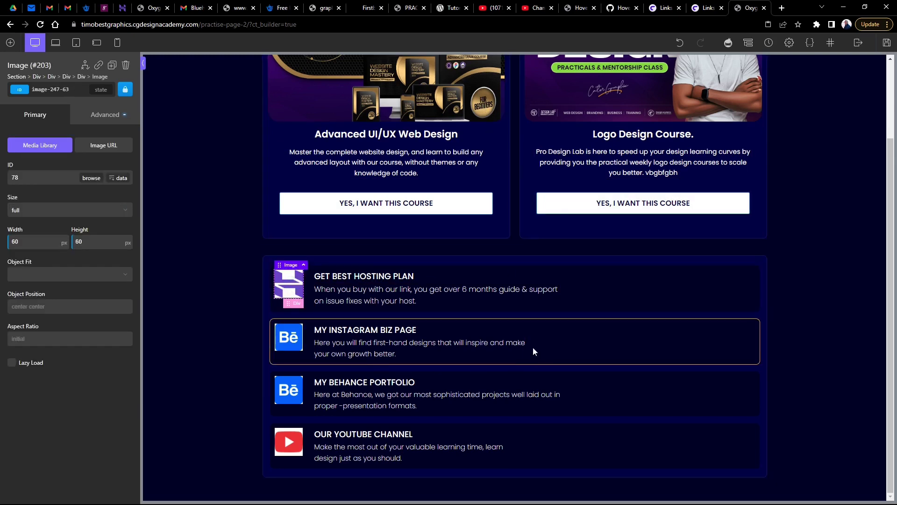
click(353, 276)
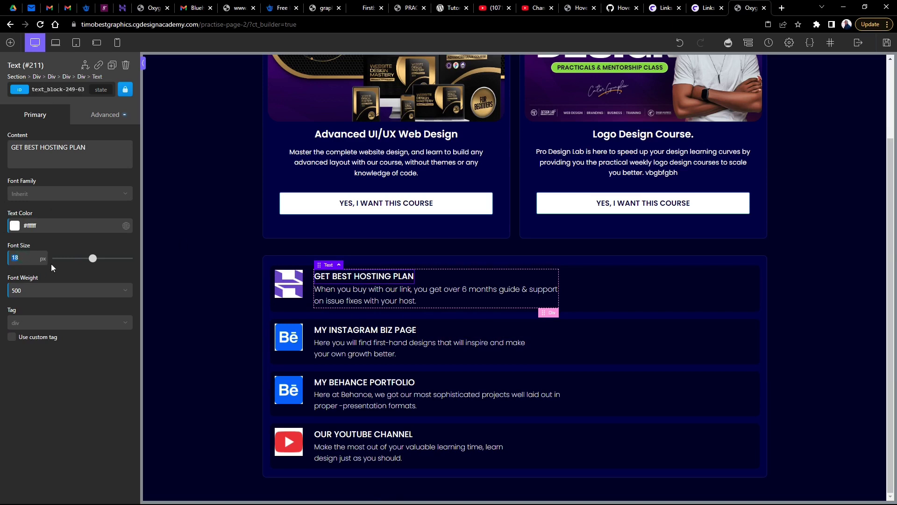
text(16)
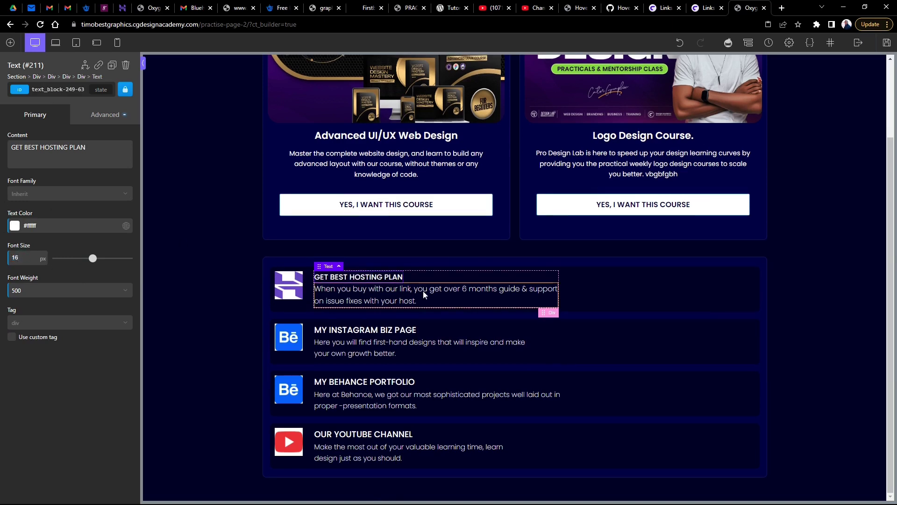
Copy the GET BEST HOSTING PLAN heading's style onto the Instagram, Behance and YouTube headings.
right_click(364, 282)
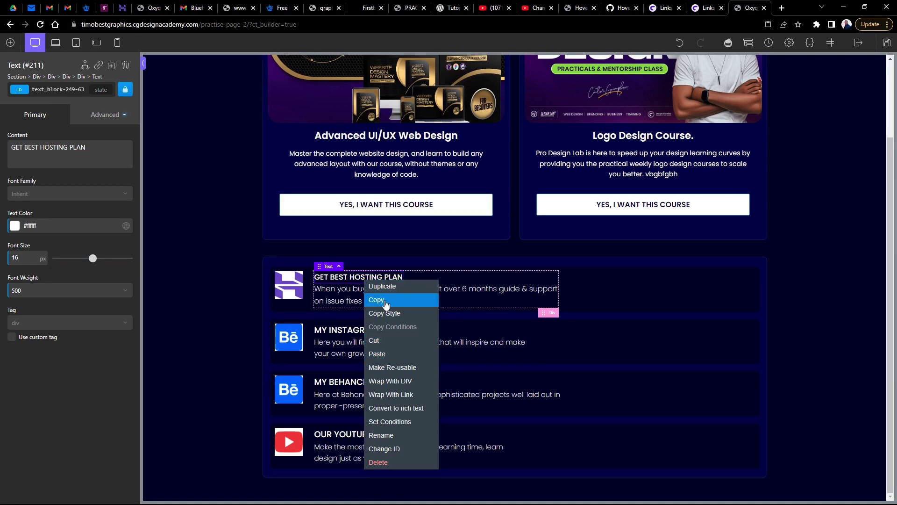
click(384, 313)
click(368, 330)
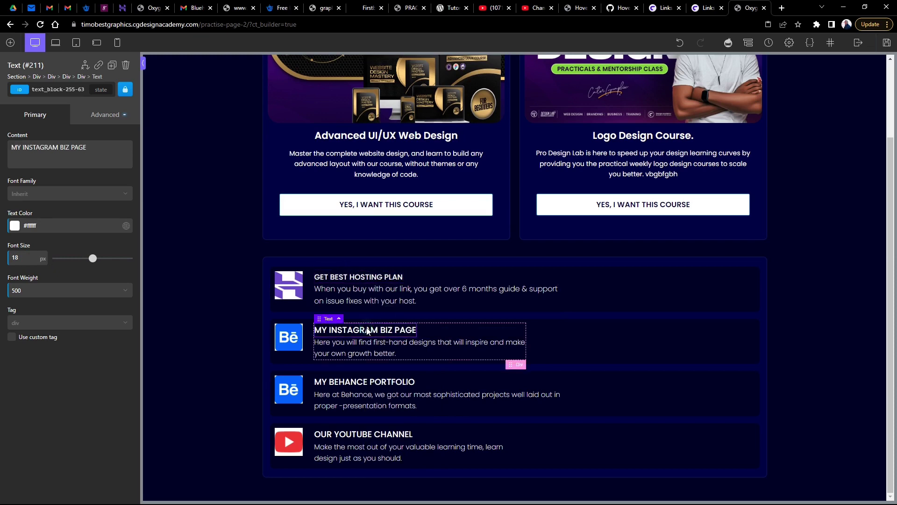
right_click(368, 330)
click(395, 382)
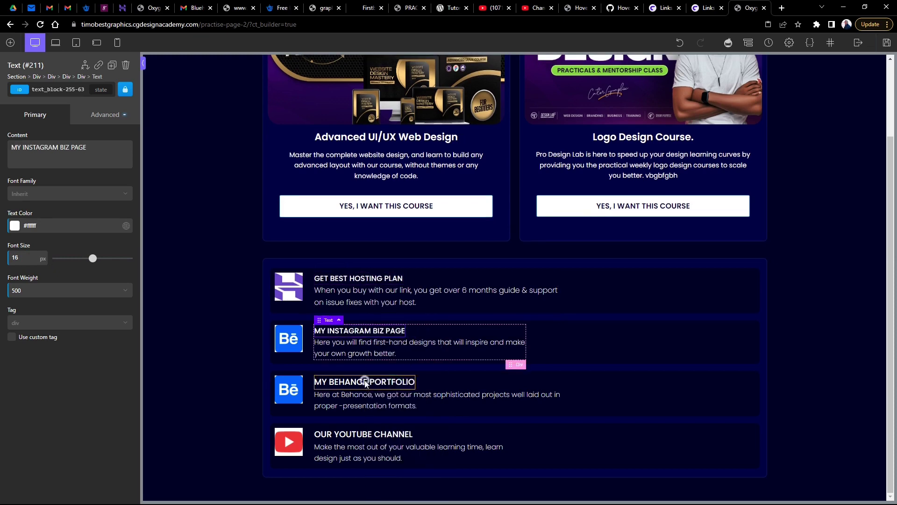
right_click(365, 383)
click(365, 394)
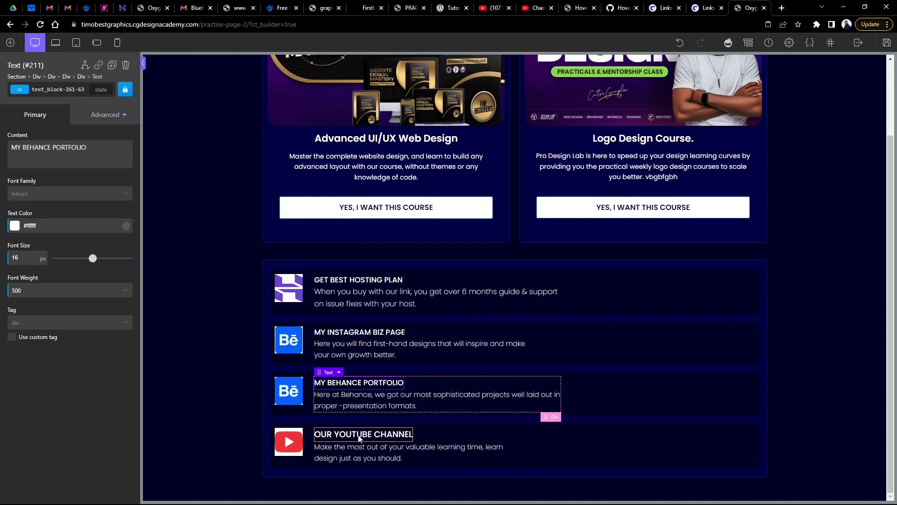
right_click(359, 437)
click(391, 384)
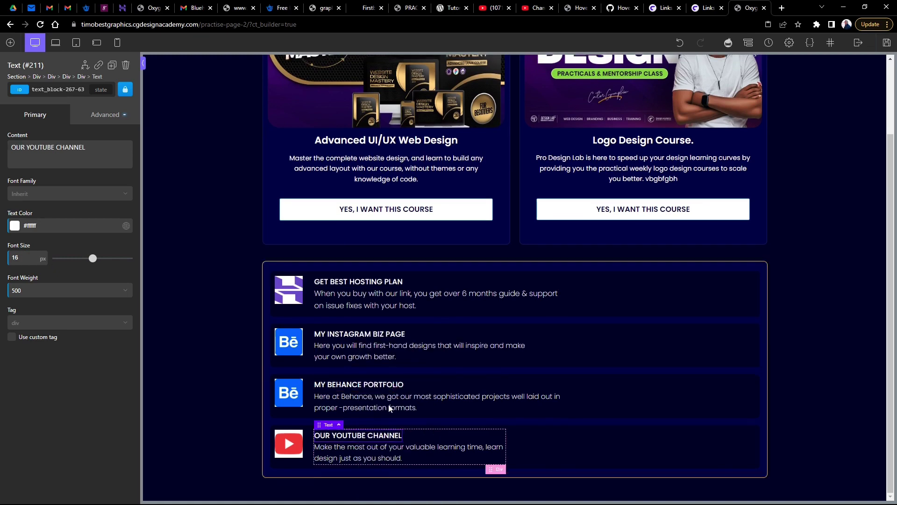
Set the font size of the description under OUR YOUTUBE CHANNEL to 13 px.
click(365, 457)
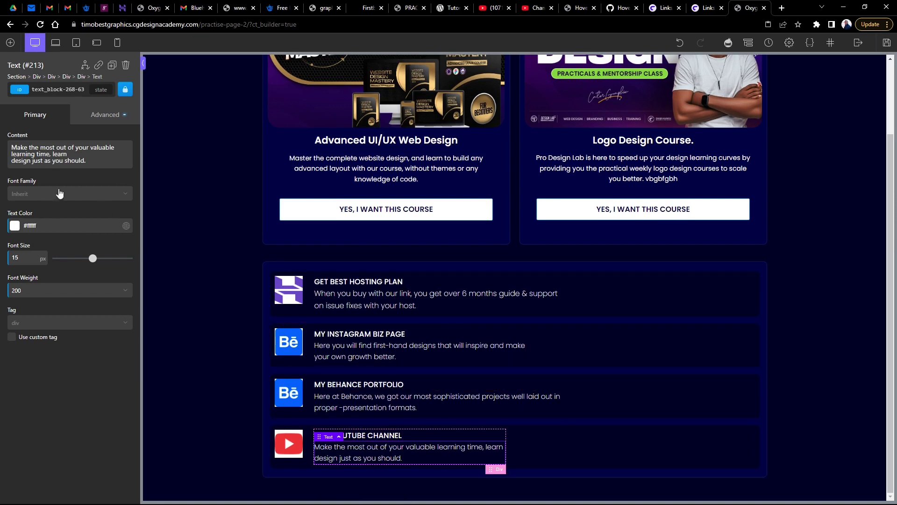
double_click(25, 255)
key(Down)
key(Down)
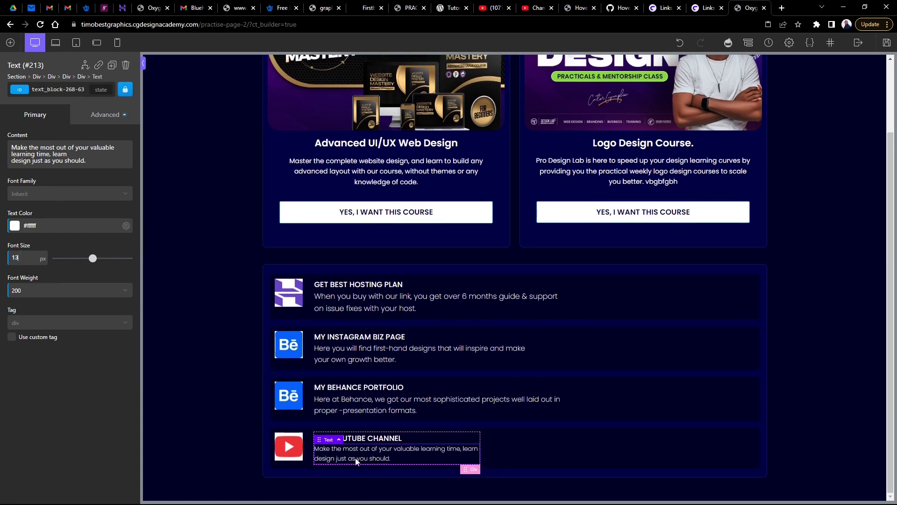
key(Up)
key(Down)
Copy the YouTube description's style onto the Behance, Instagram and hosting plan descriptions.
right_click(358, 457)
click(395, 362)
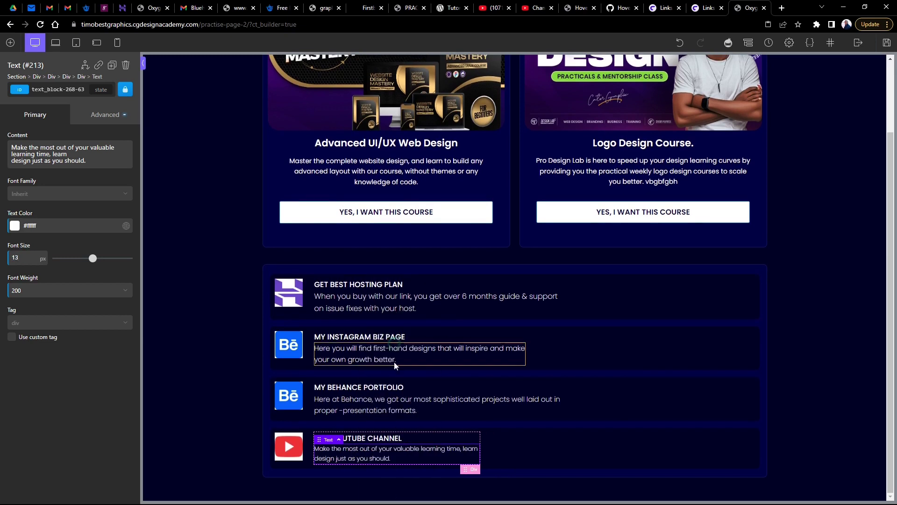
click(382, 409)
right_click(381, 408)
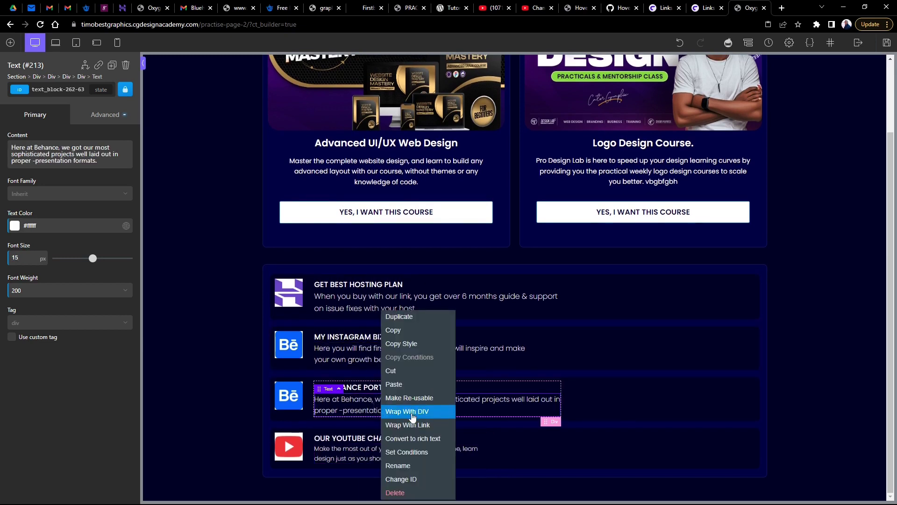
click(400, 385)
click(364, 360)
right_click(364, 360)
click(381, 384)
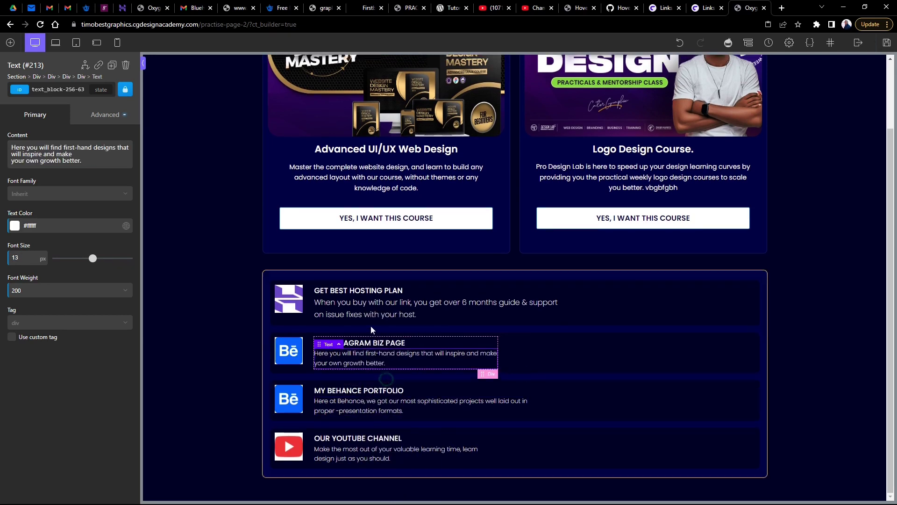
click(367, 317)
right_click(367, 317)
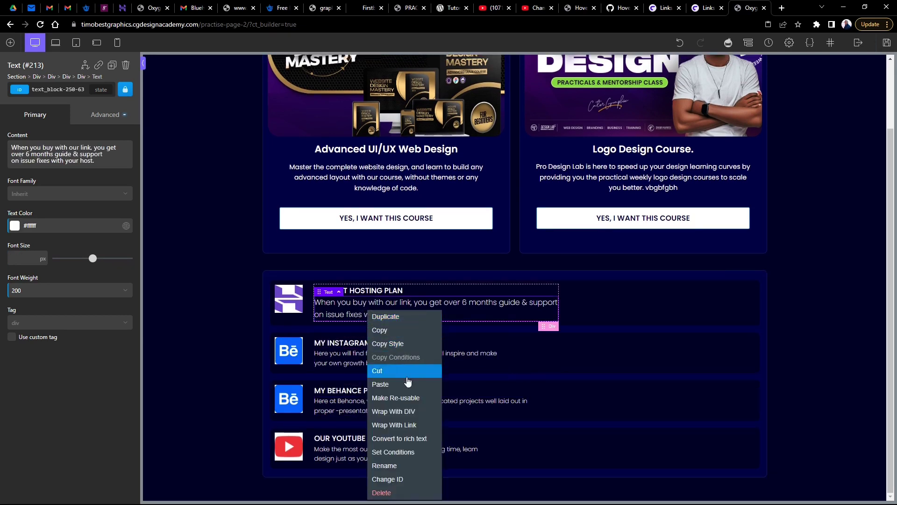
click(399, 383)
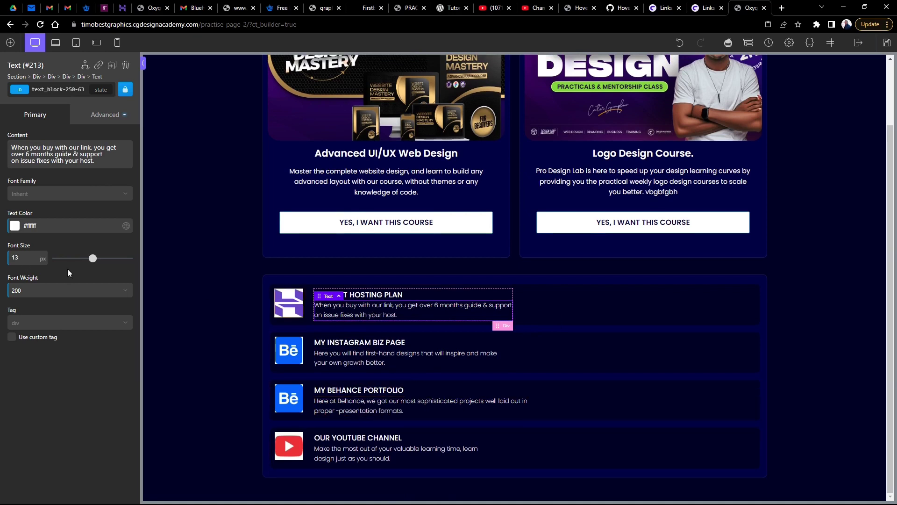
Change the hosting plan description's text color to atomic - Alto and copy its style.
click(14, 226)
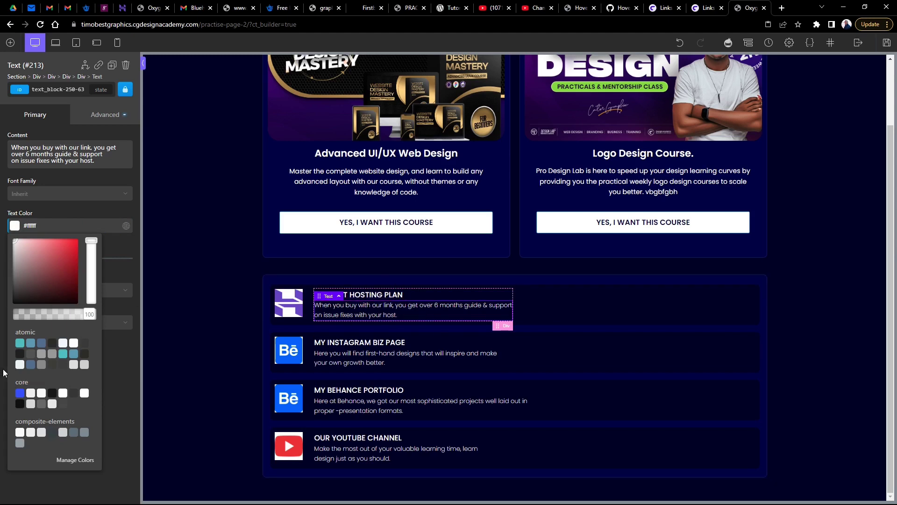
click(74, 364)
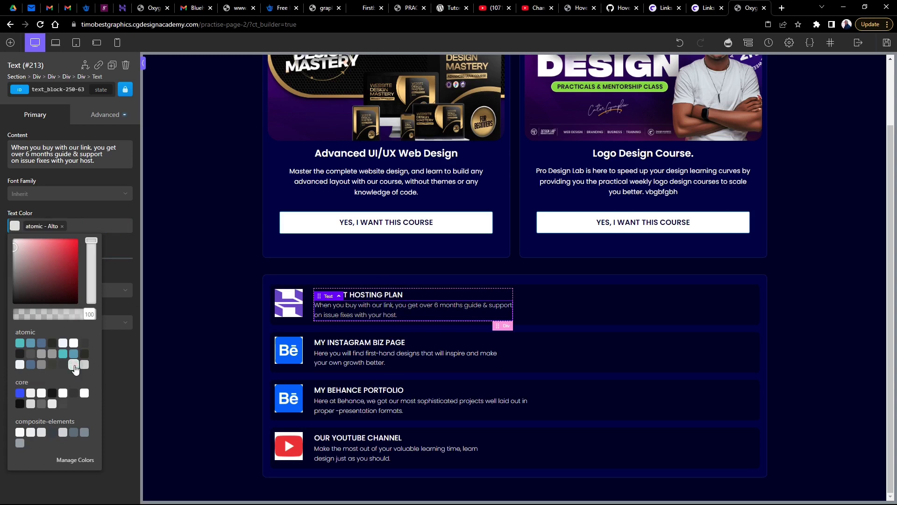
right_click(369, 307)
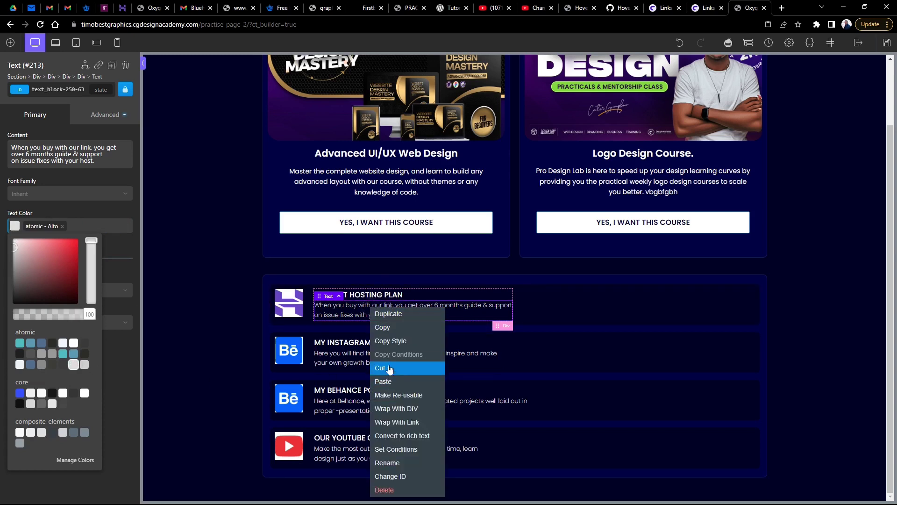
click(392, 341)
Paste the copied style onto the Instagram, Behance and YouTube descriptions.
click(364, 363)
right_click(365, 363)
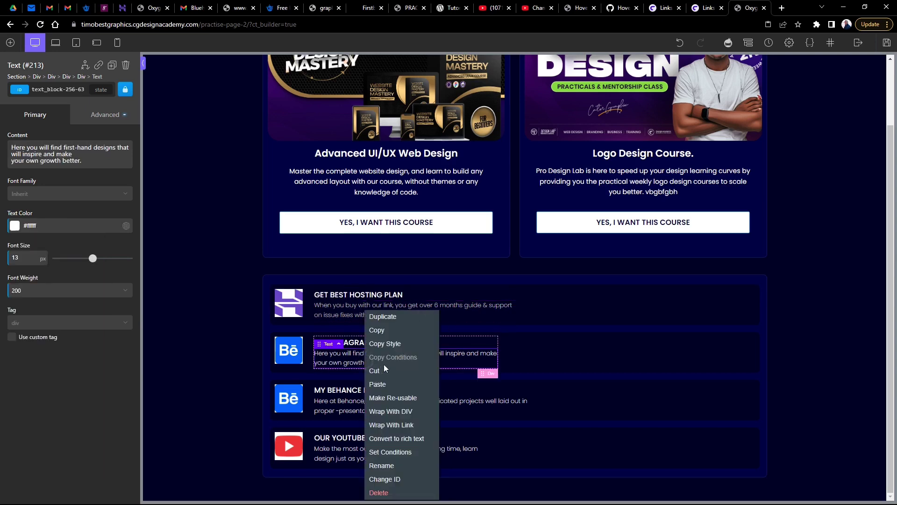
click(376, 386)
right_click(358, 412)
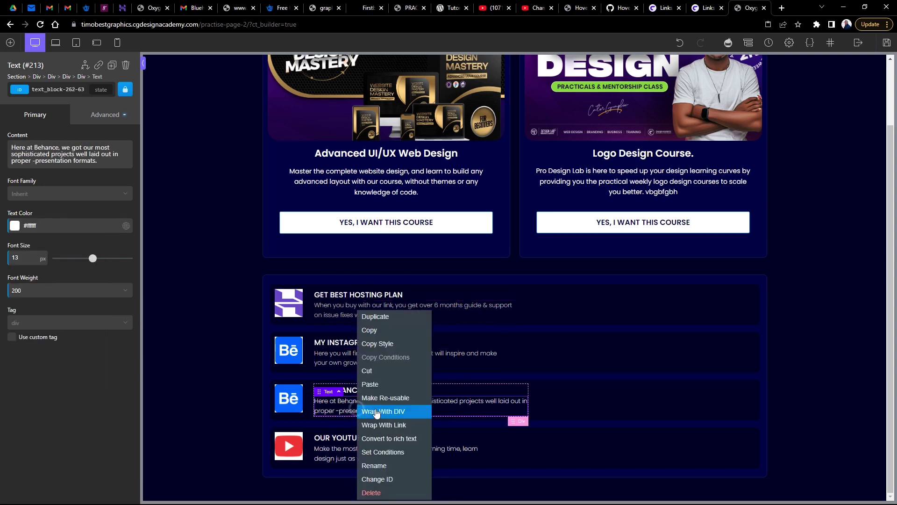
click(378, 382)
right_click(358, 458)
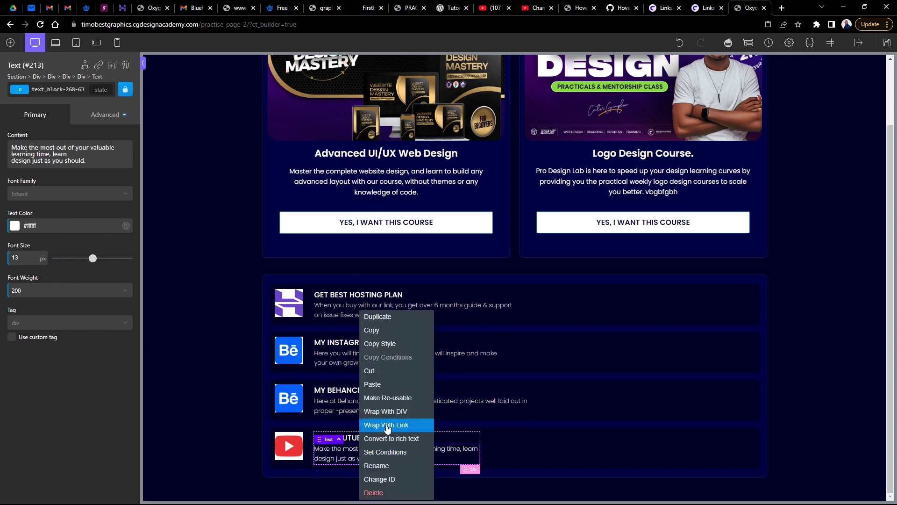
click(378, 379)
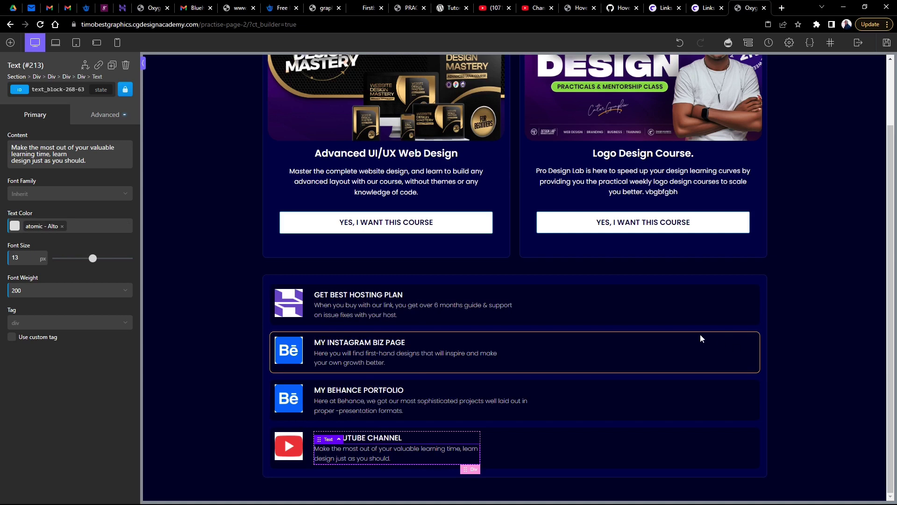
Clear the top margin value of the GET BEST HOSTING PLAN row.
click(288, 312)
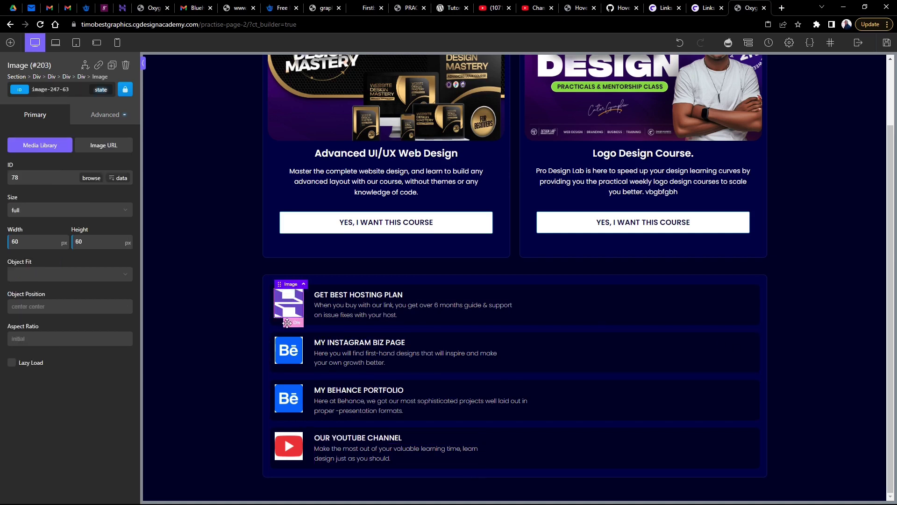
click(598, 312)
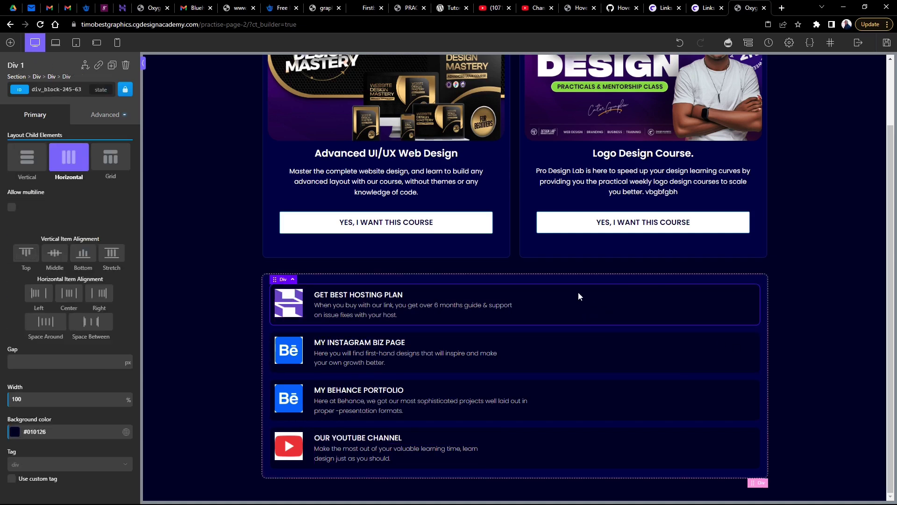
click(93, 114)
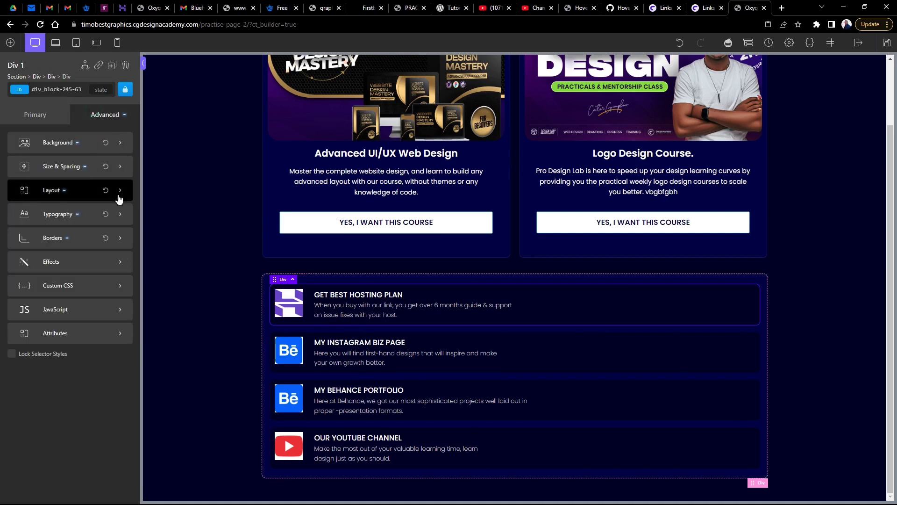
click(62, 167)
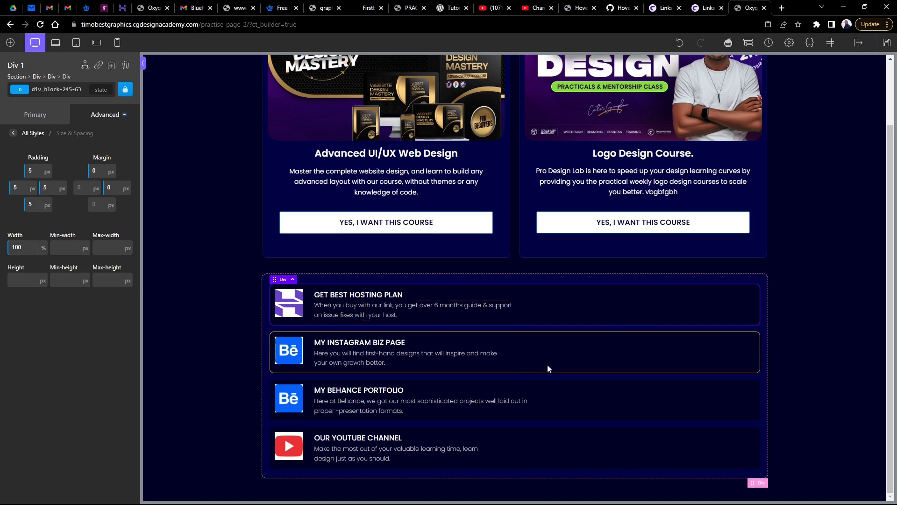
click(96, 170)
key(BackSpace)
click(556, 345)
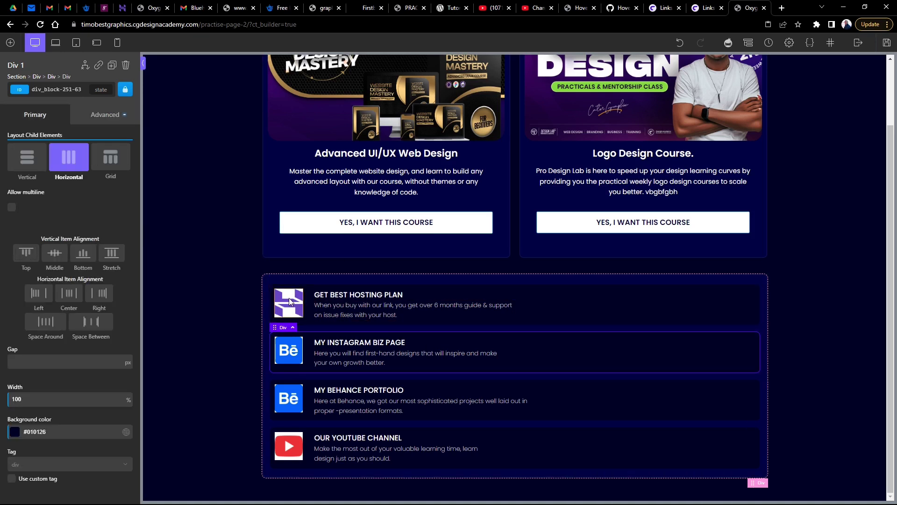
Search Google Images for "hostinger logo" in a new tab and preview several versions of the logo.
click(279, 310)
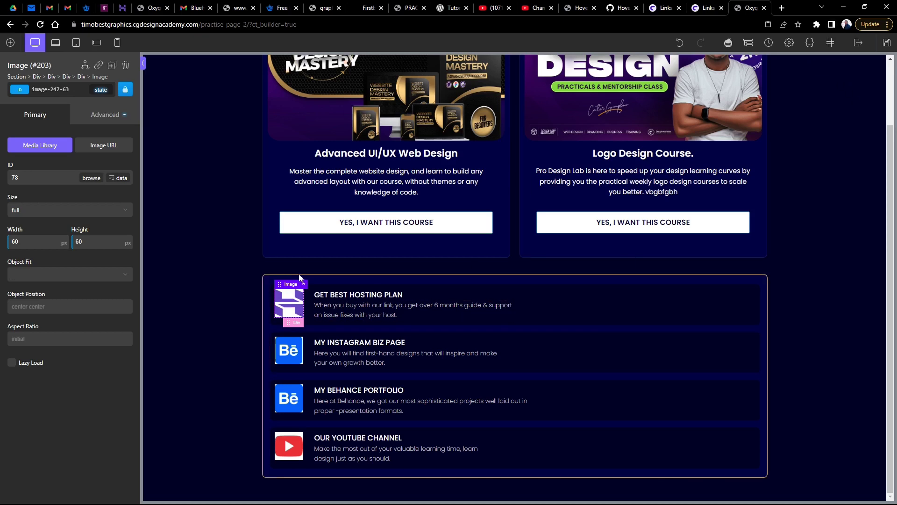
key(ctrl+t)
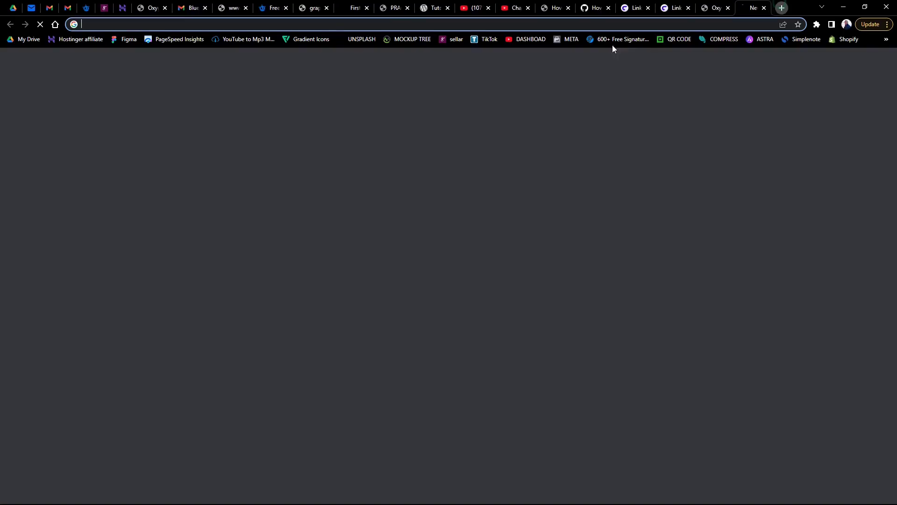
click(418, 26)
text(ho)
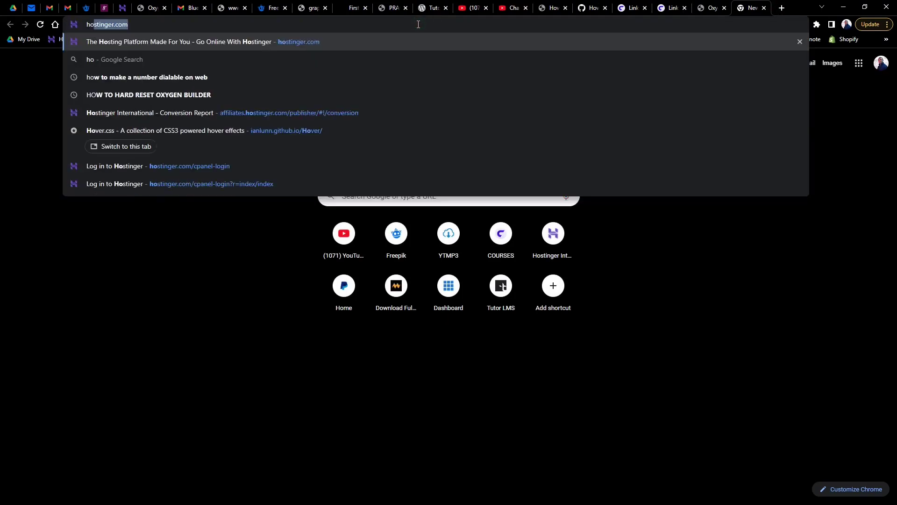
text(stinger logo)
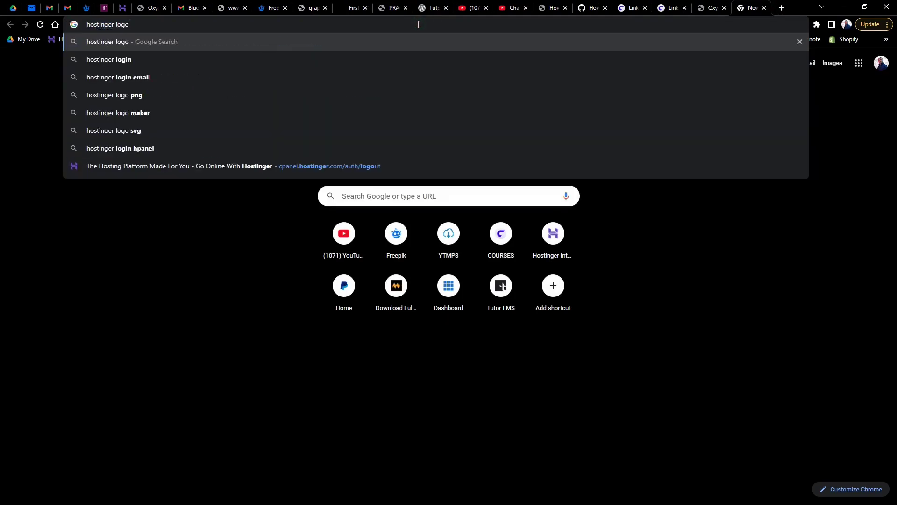
key(Return)
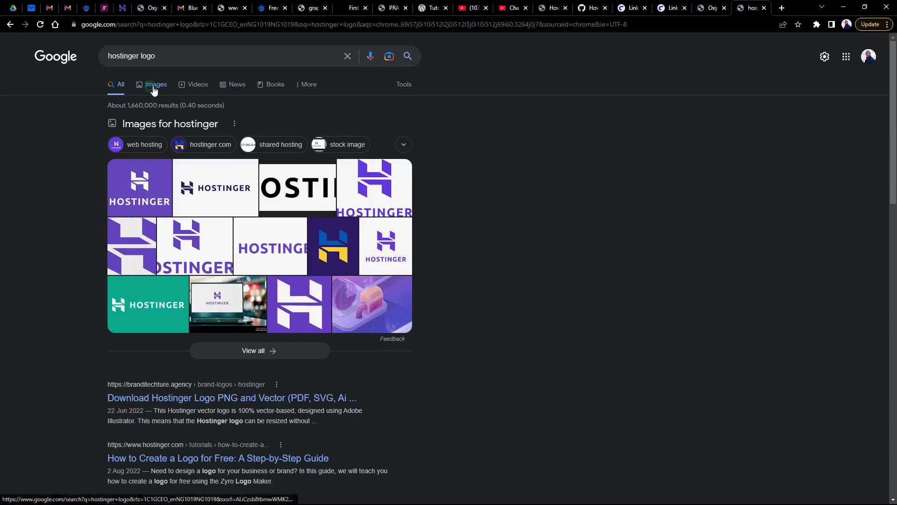
click(382, 270)
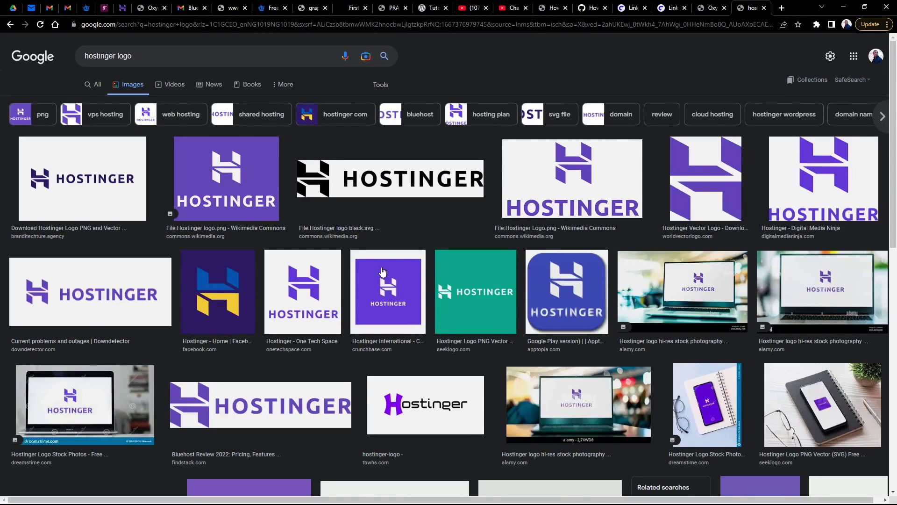
click(718, 179)
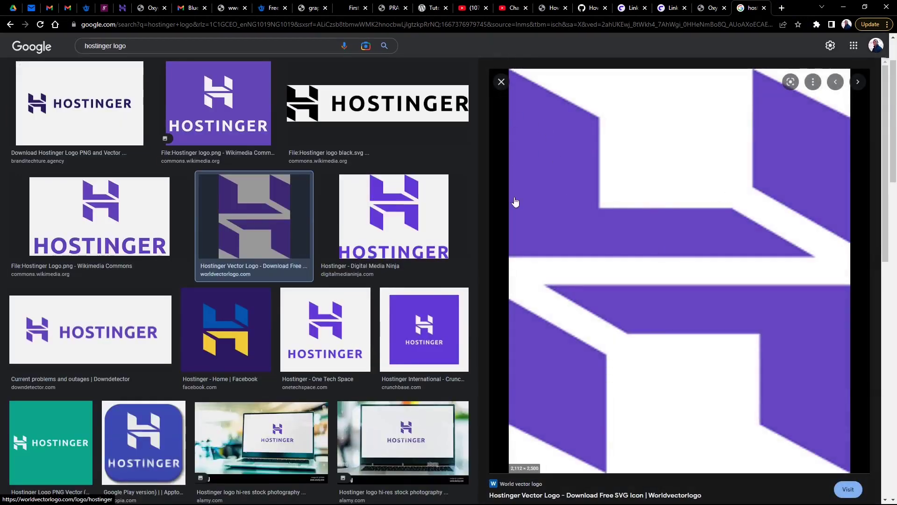
click(313, 323)
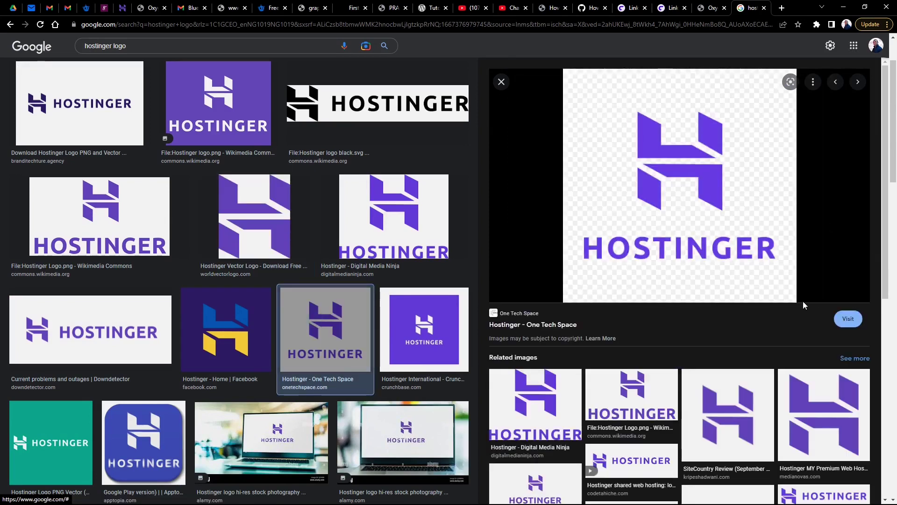
click(731, 419)
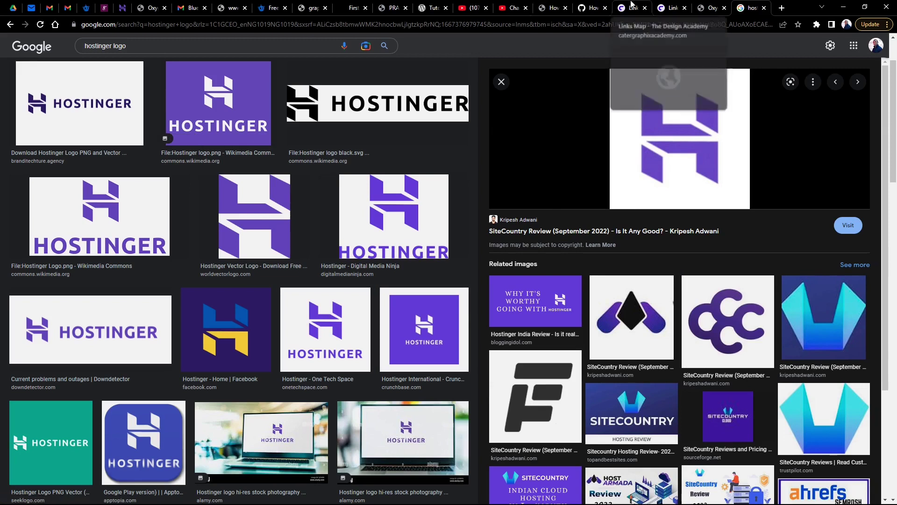
Return to the page builder and set the hosting logo image's padding to 10 px on all sides.
click(711, 8)
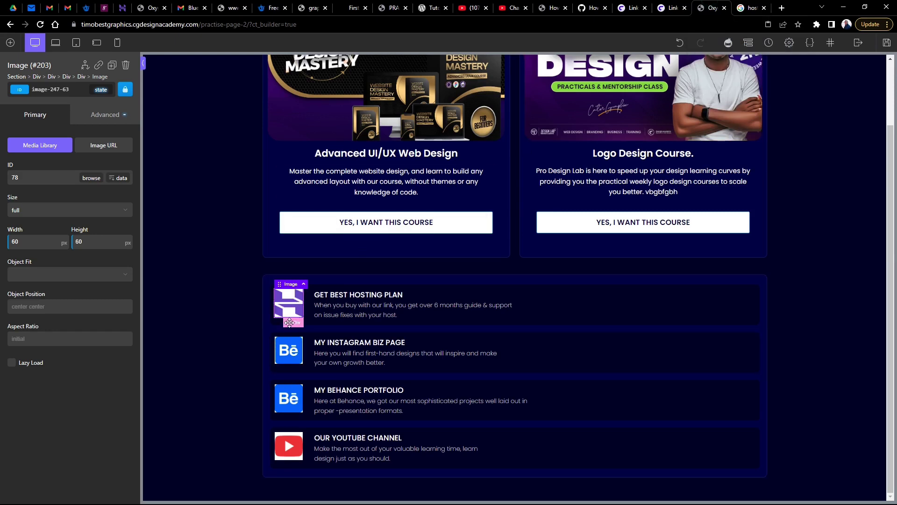
click(106, 115)
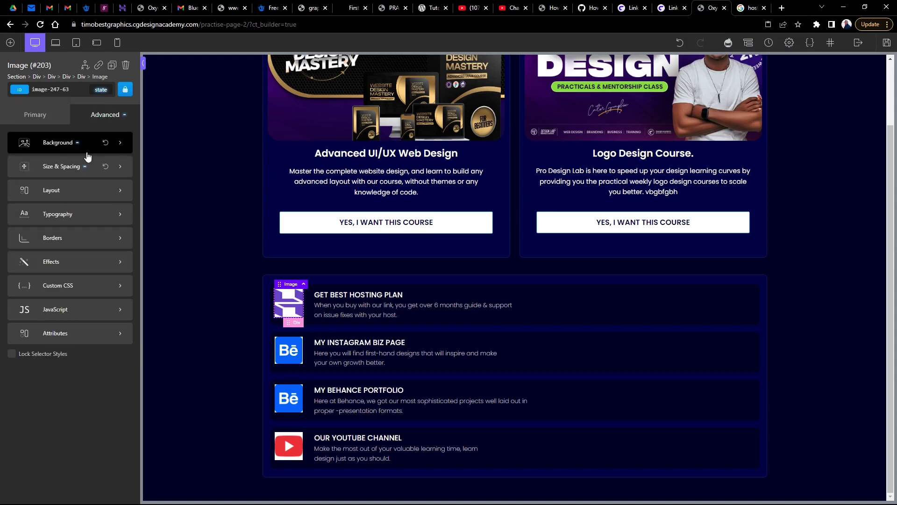
click(68, 142)
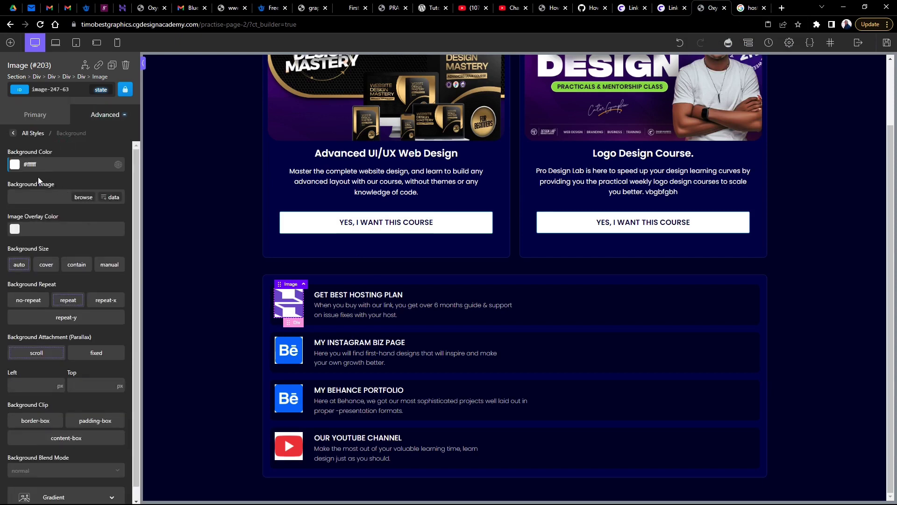
click(14, 164)
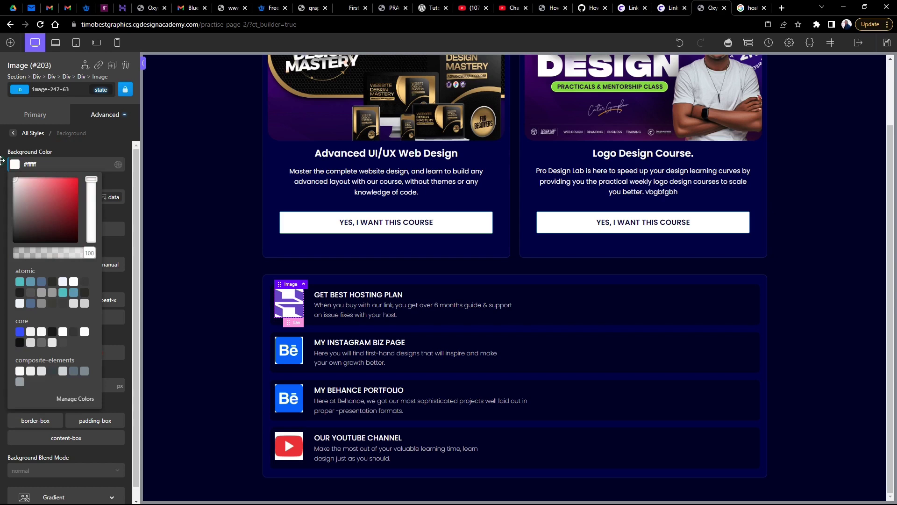
click(301, 299)
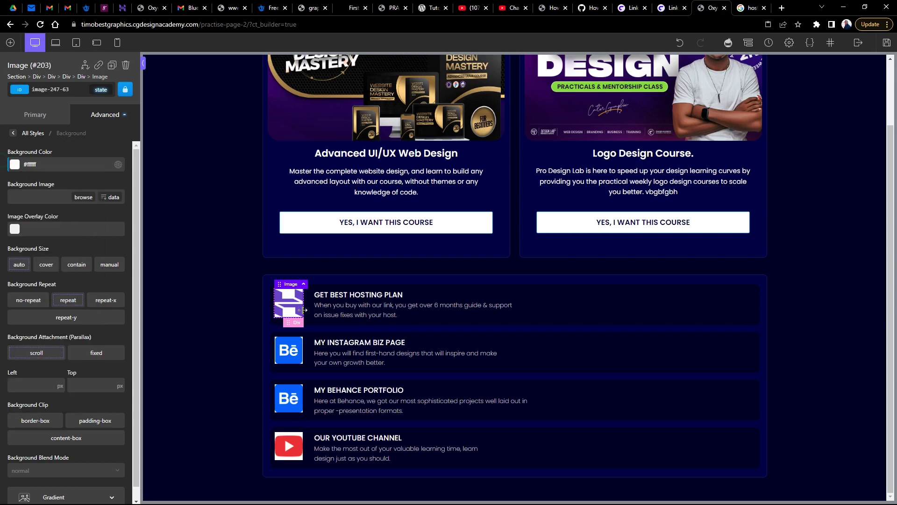
click(99, 118)
click(64, 172)
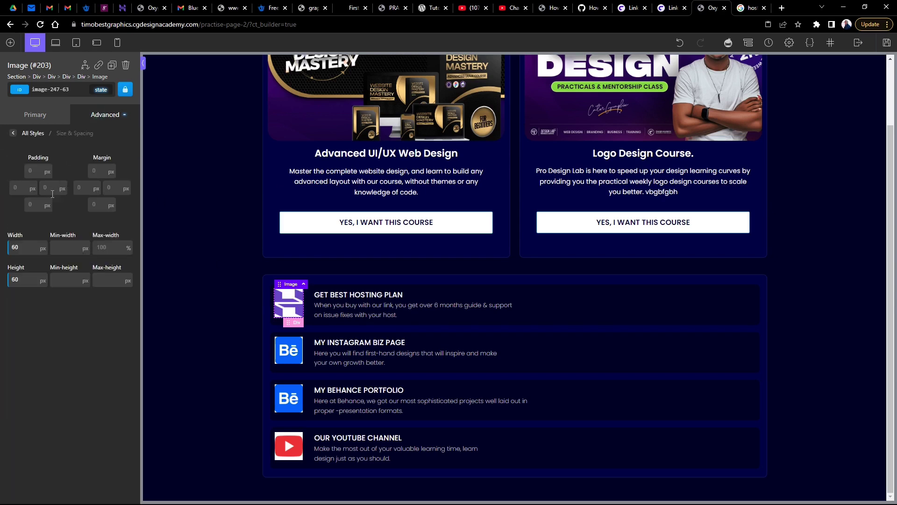
click(34, 169)
text(10)
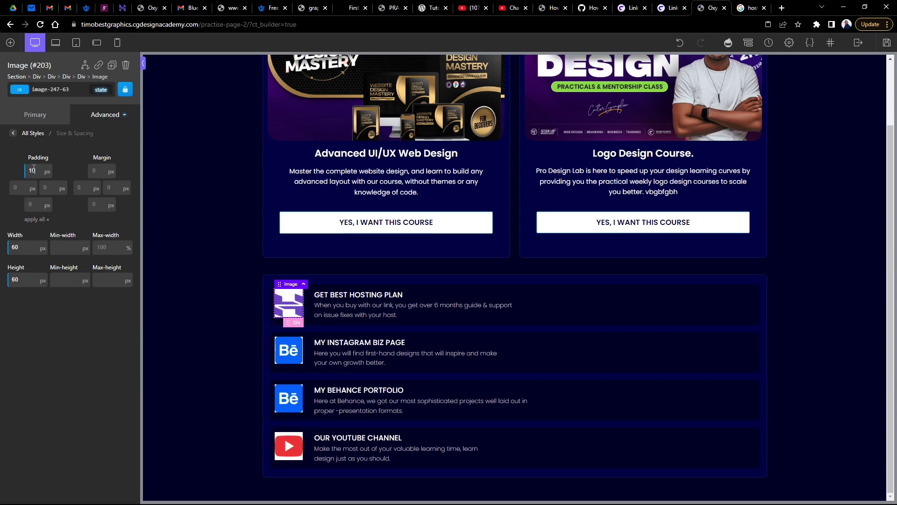
click(36, 220)
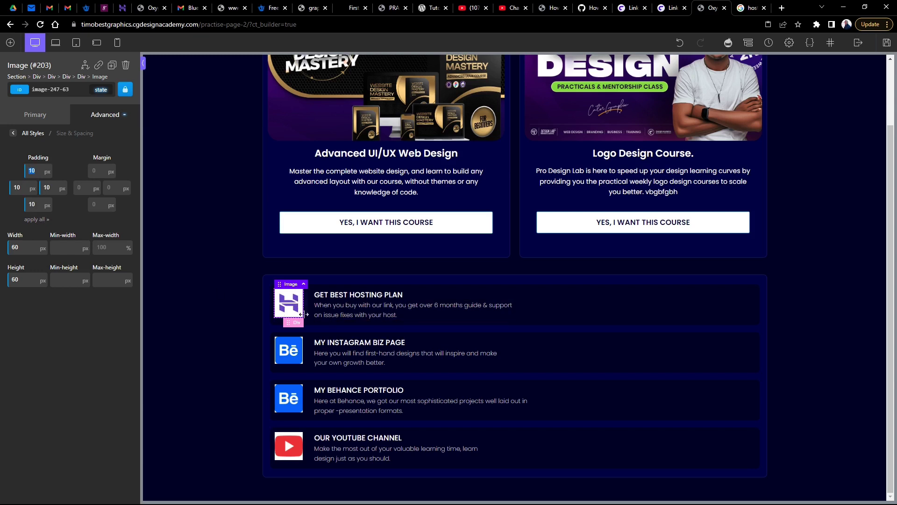
Try a border radius of 20 px on the hosting logo image.
click(104, 118)
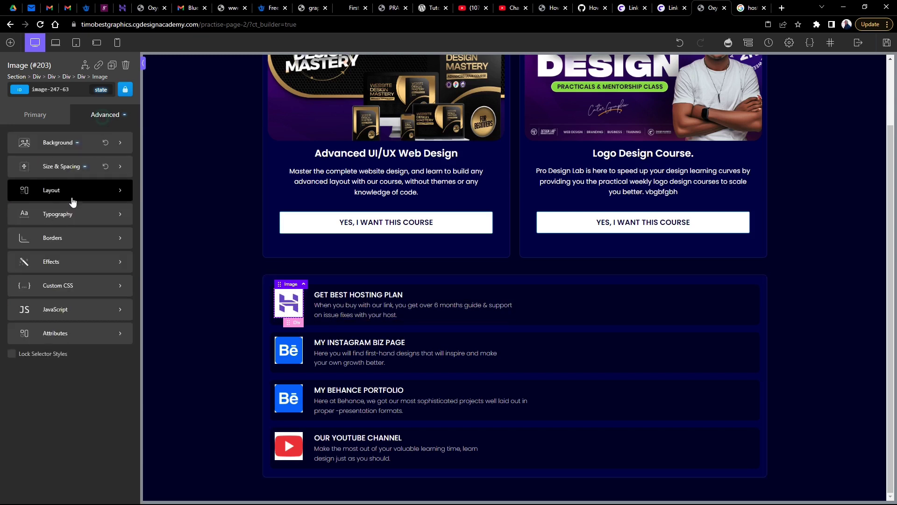
click(60, 239)
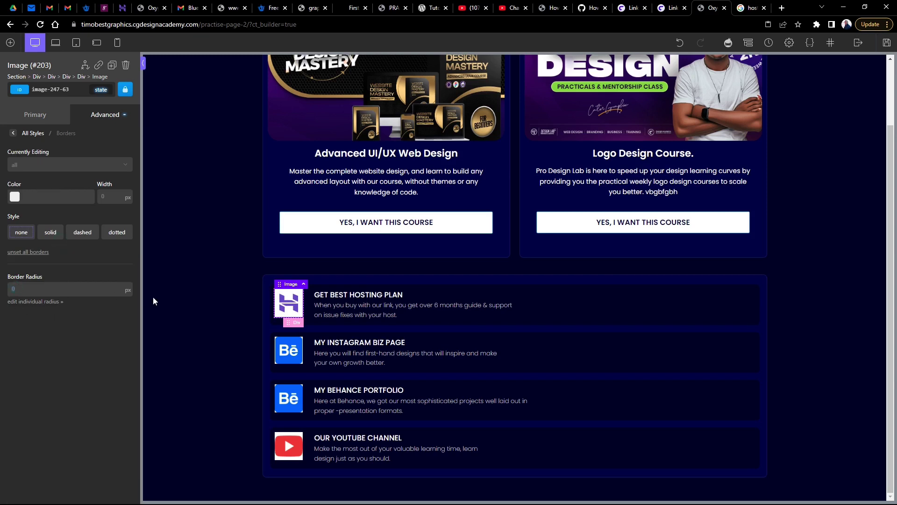
text(20)
key(BackSpace)
key(BackSpace)
click(107, 117)
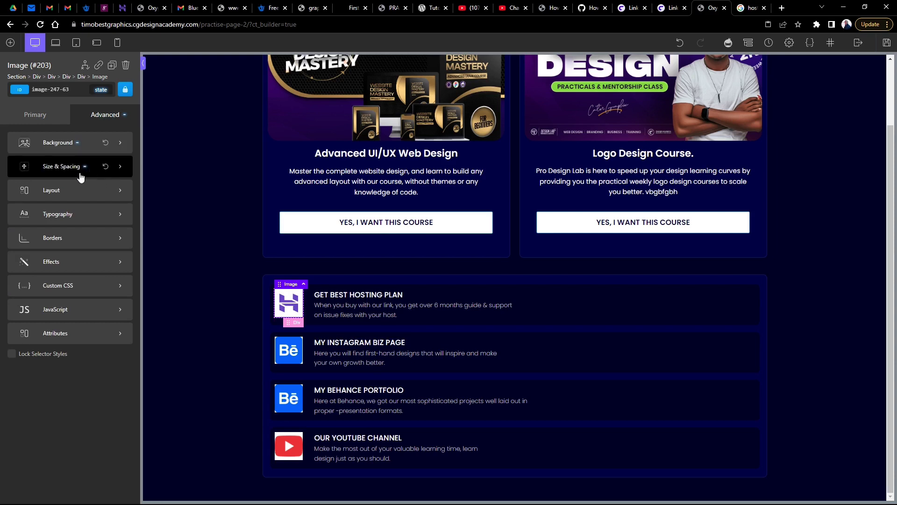
Clear the hosting logo image's background color and reset its padding to 0 px on all sides.
click(67, 150)
key(ctrl+a)
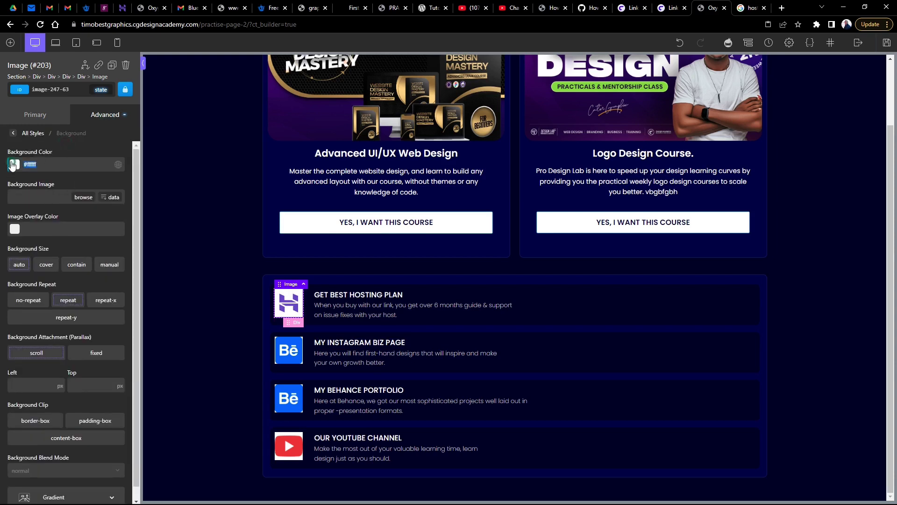
key(BackSpace)
click(111, 116)
click(55, 173)
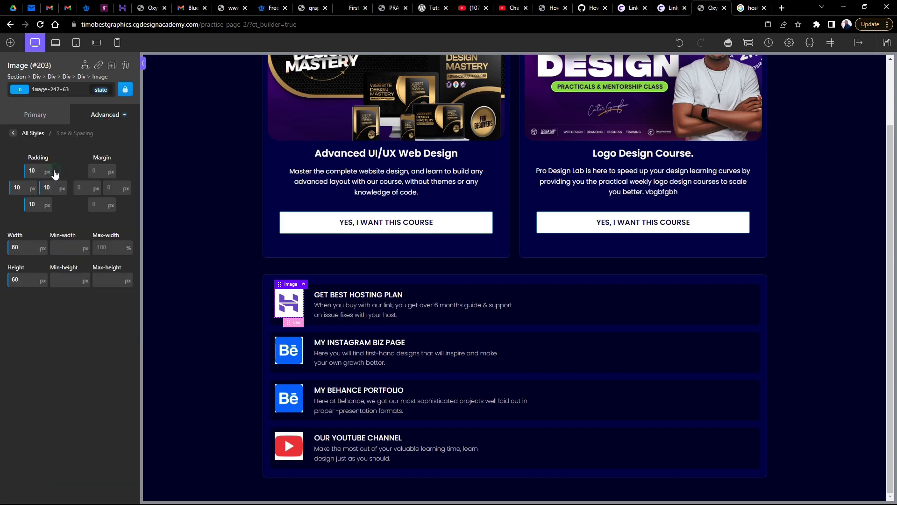
double_click(34, 205)
text(0)
click(38, 220)
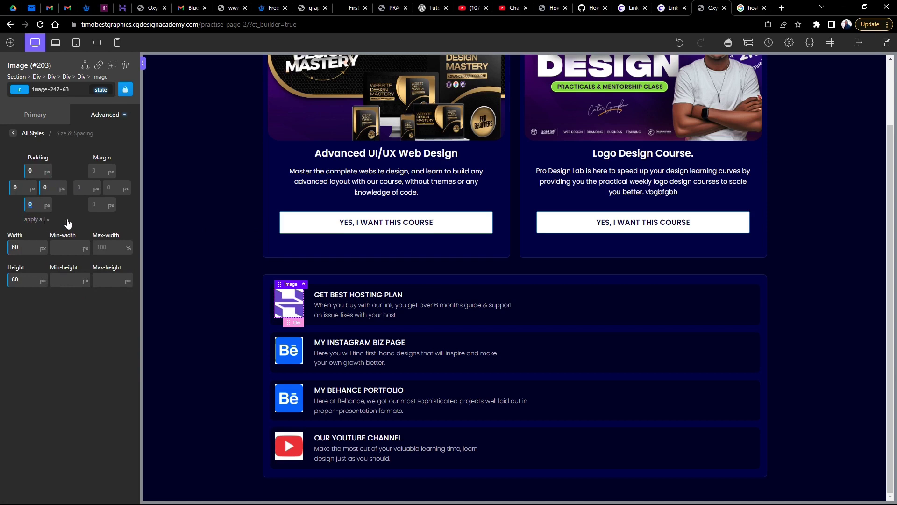
Set the margin of the inner div around the hosting logo to 0 px on all sides.
click(303, 284)
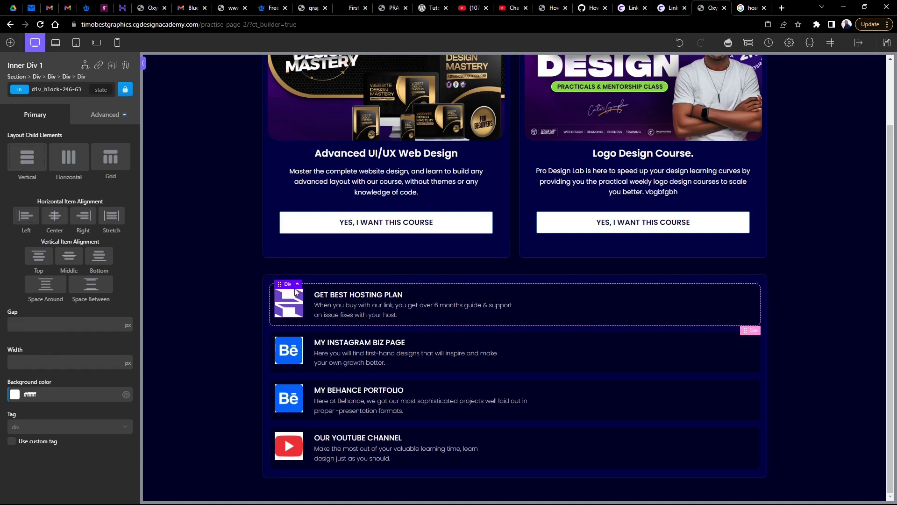
click(106, 115)
click(47, 142)
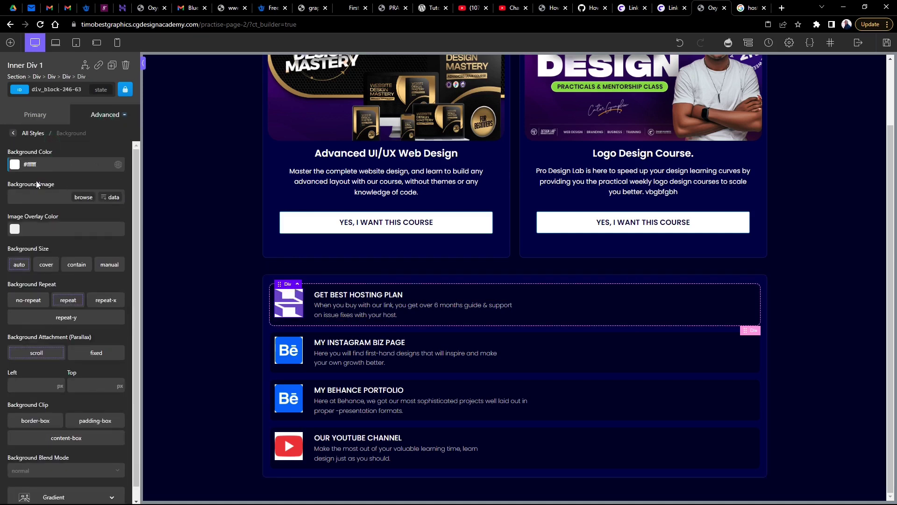
click(14, 164)
click(108, 145)
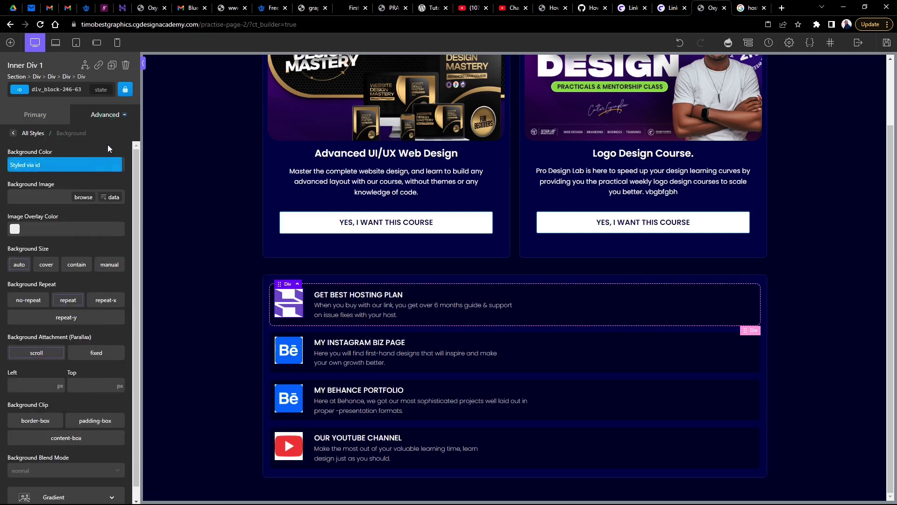
click(107, 114)
click(55, 169)
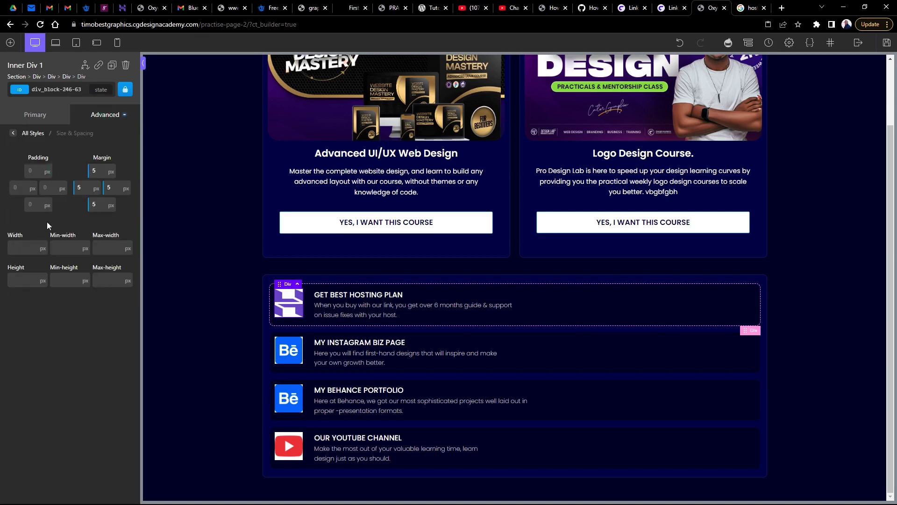
click(99, 171)
text(0)
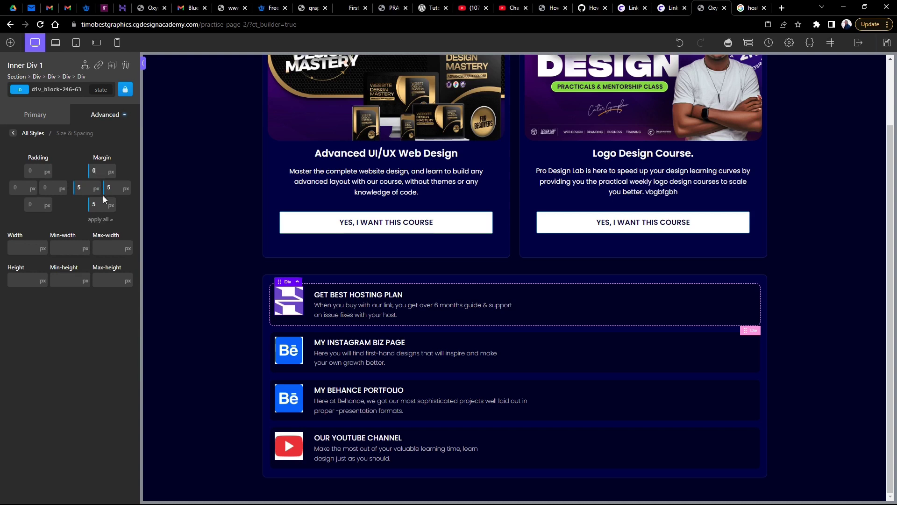
click(97, 220)
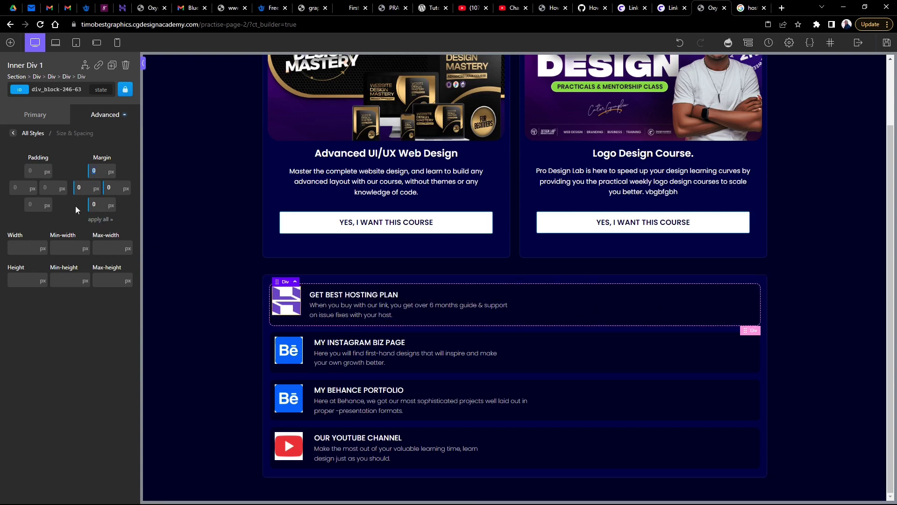
Set the padding of the inner div around the hosting logo to 10 px on all sides.
click(35, 172)
text(20)
key(BackSpace)
key(BackSpace)
text(10)
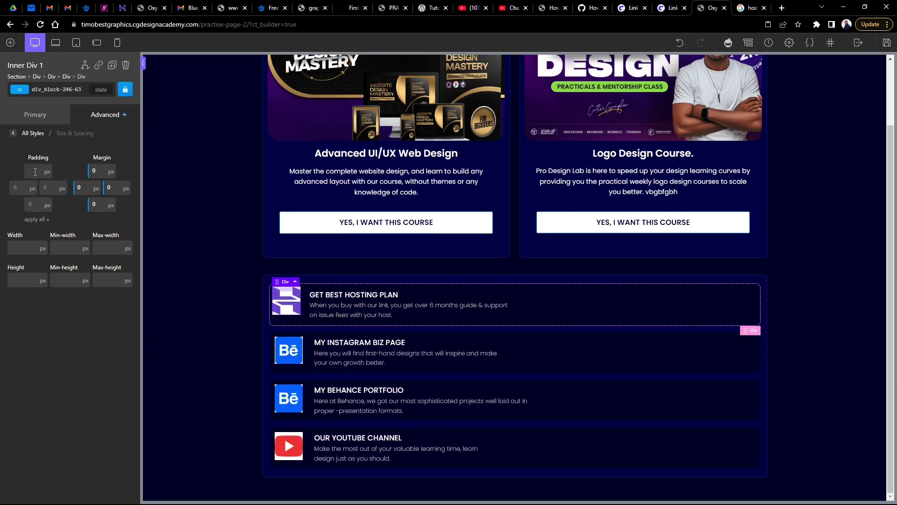
click(35, 219)
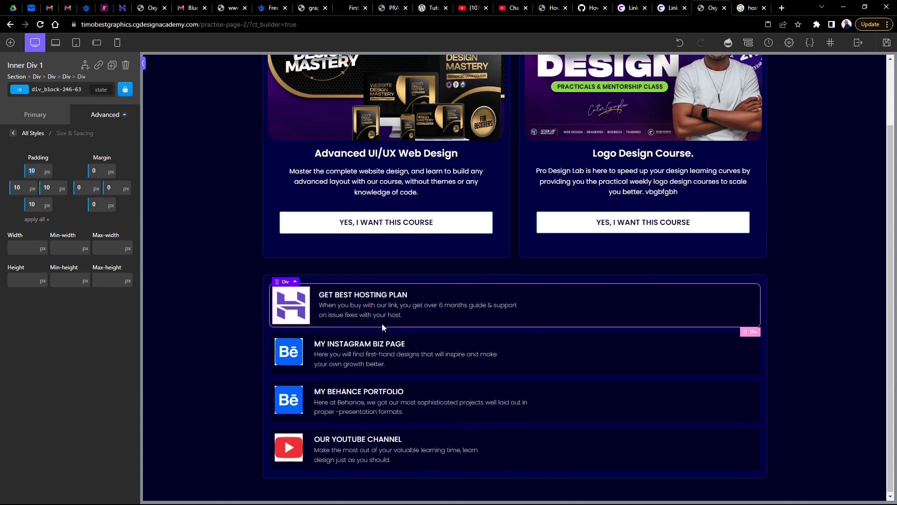
Give the hosting logo's inner div a border radius of 15 px and copy its style.
click(117, 115)
click(60, 242)
click(36, 286)
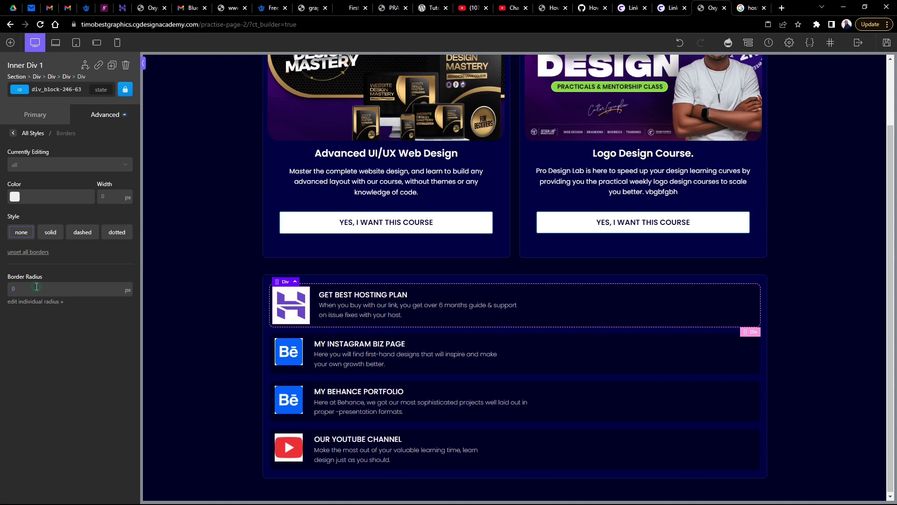
text(20)
right_click(288, 287)
click(299, 314)
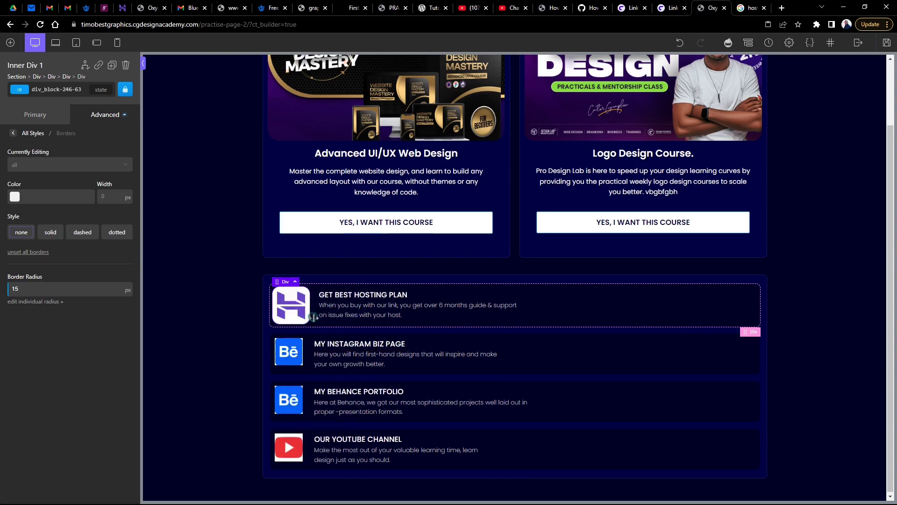
Paste the copied style onto the inner div around the logo in the MY INSTAGRAM BIZ PAGE row.
click(298, 347)
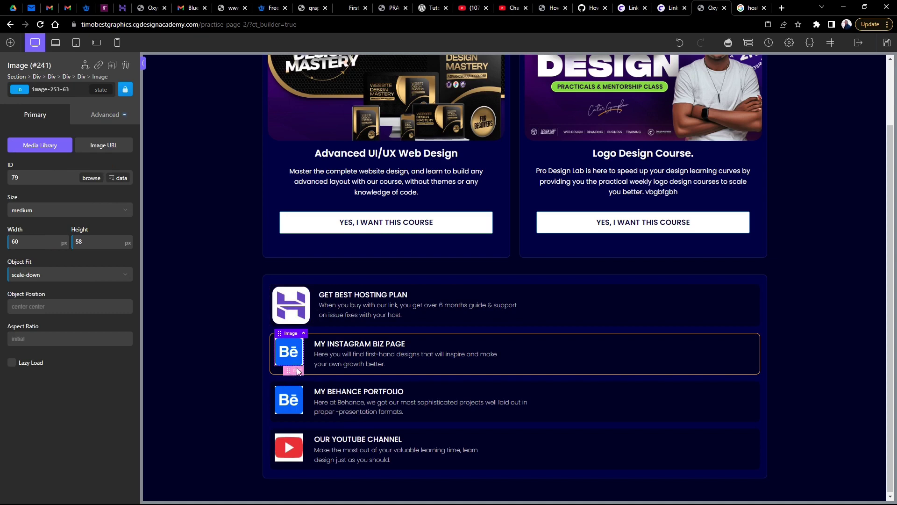
click(288, 336)
right_click(282, 332)
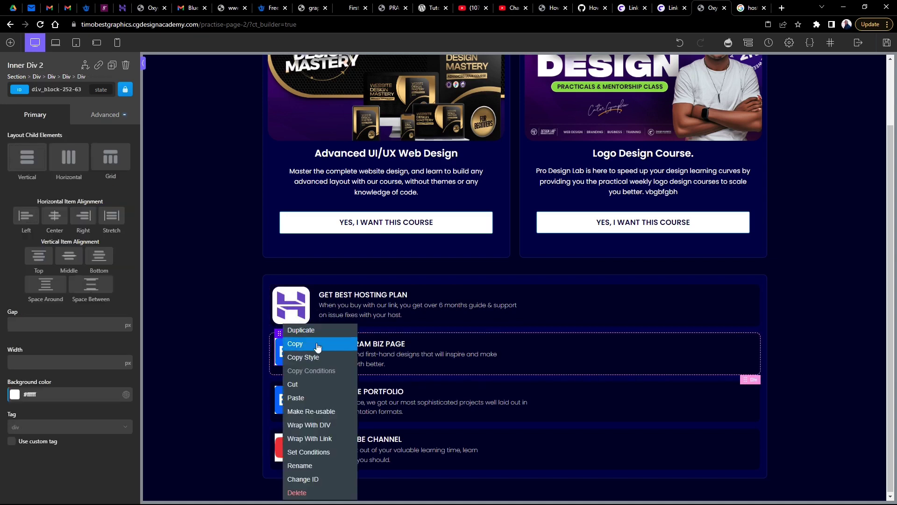
click(318, 398)
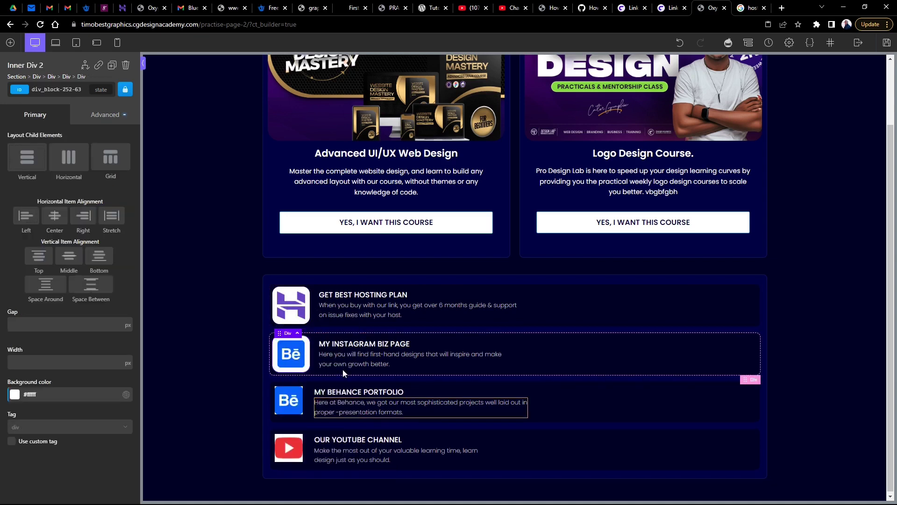
Paste the copied style onto the inner div around the logo in the MY BEHANCE PORTFOLIO row.
click(299, 391)
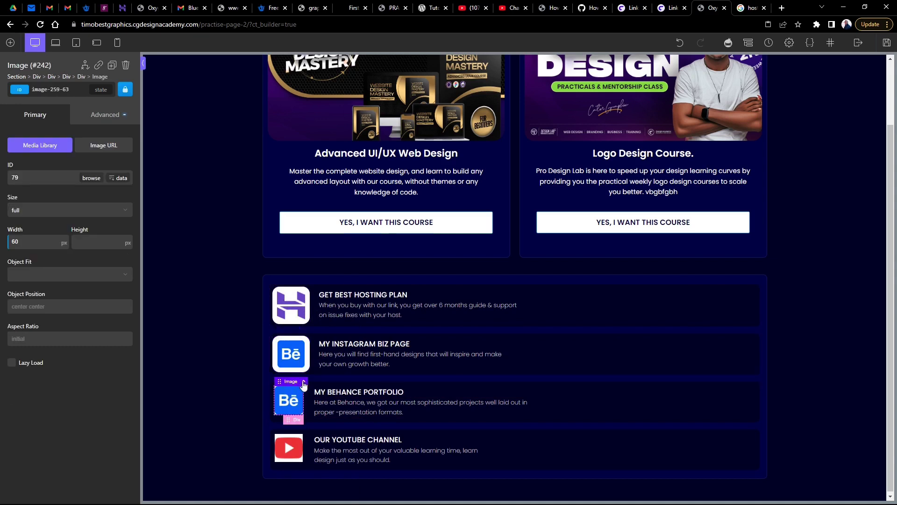
click(285, 385)
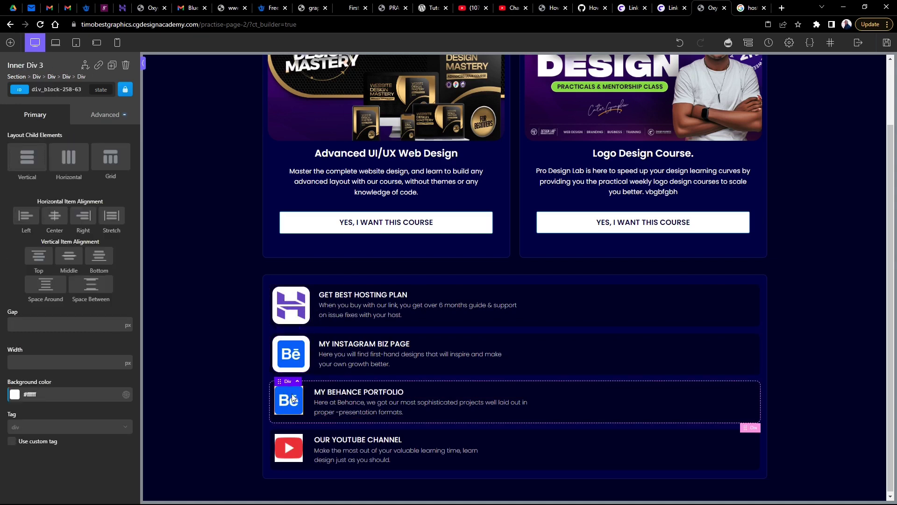
right_click(279, 382)
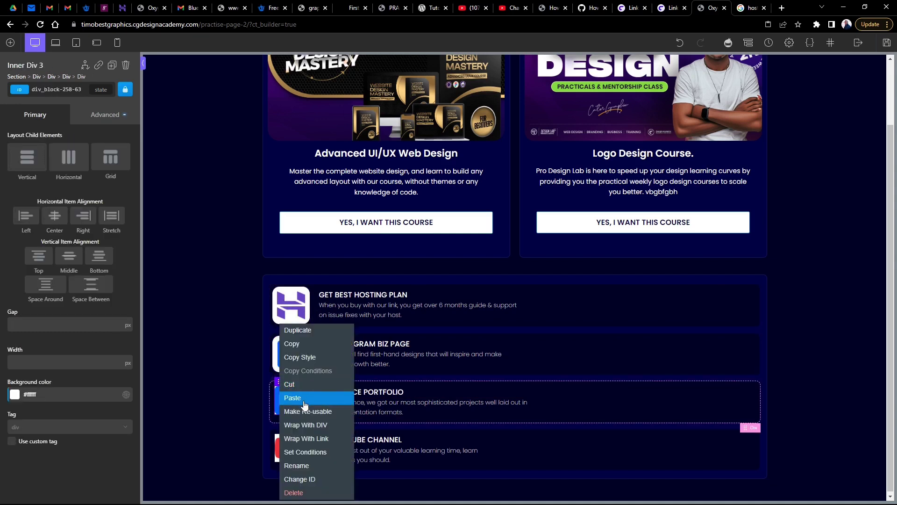
click(305, 404)
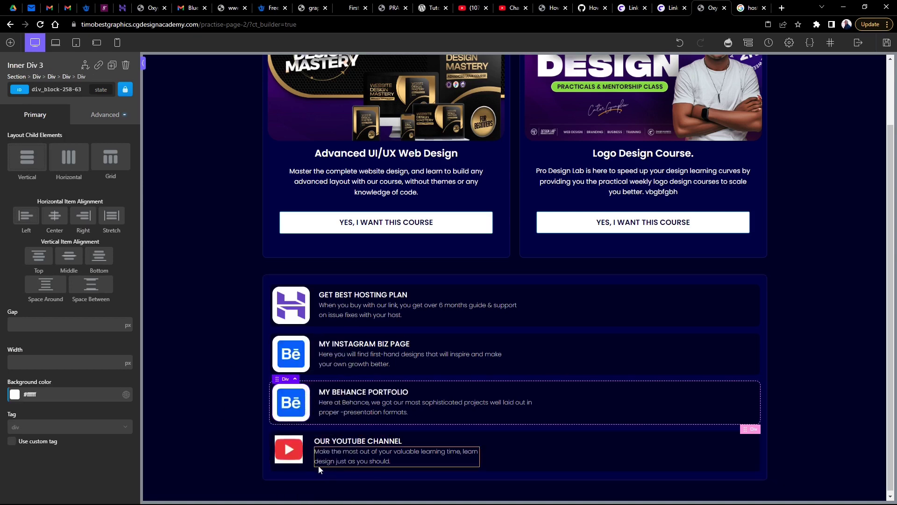
Select the inner div around the logo in the OUR YOUTUBE CHANNEL row for pasting the copied style.
click(295, 447)
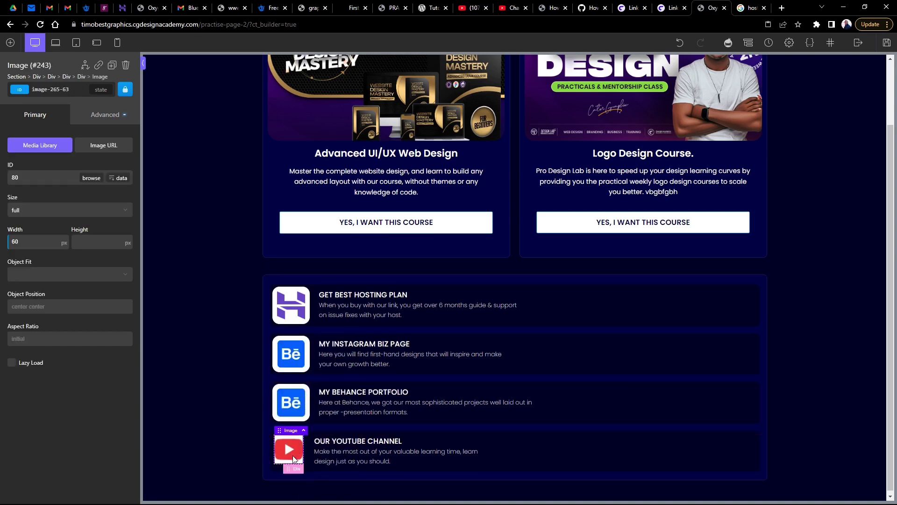
click(303, 430)
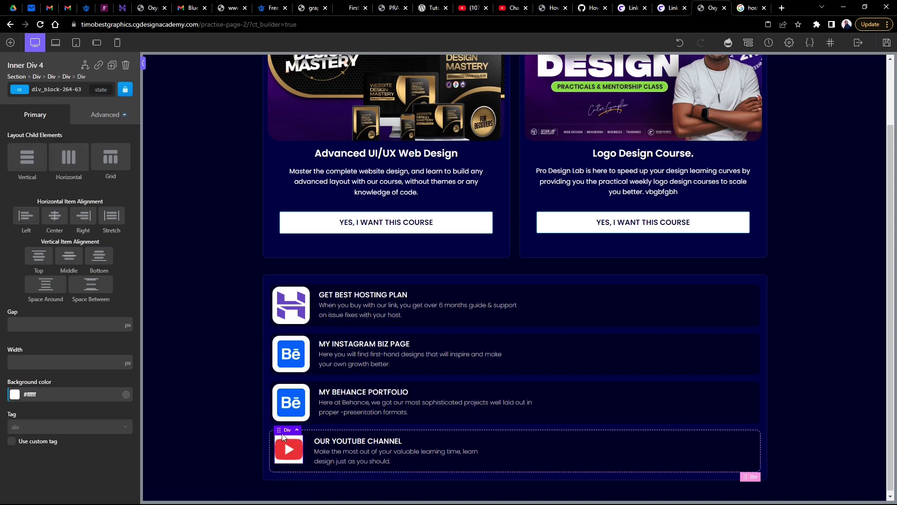
scroll(406, 403, down, 1)
click(216, 301)
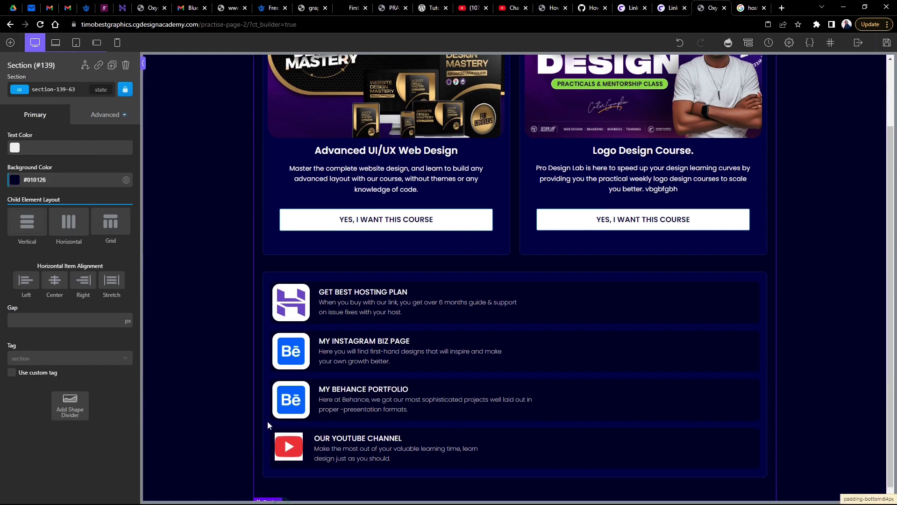
Increase the section's bottom padding and set its top padding to about 86 px.
scroll(264, 418, down, 1)
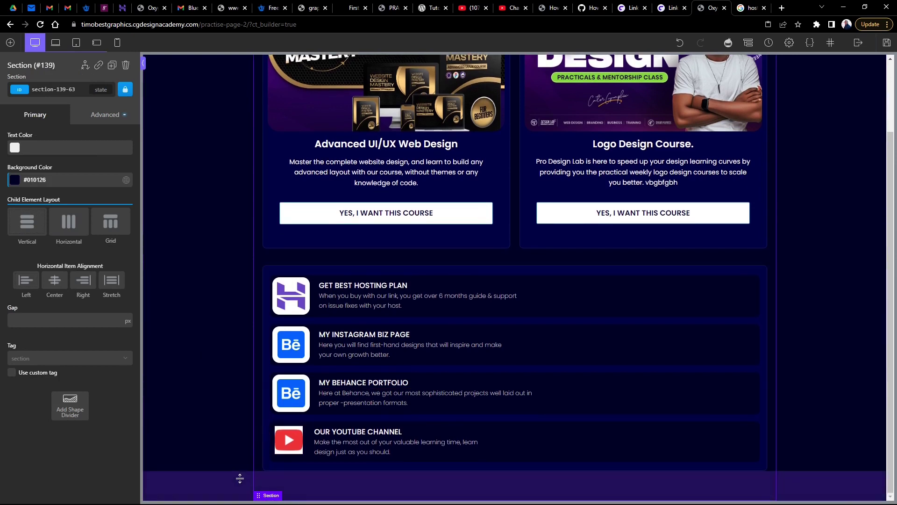
scroll(243, 425, down, 1)
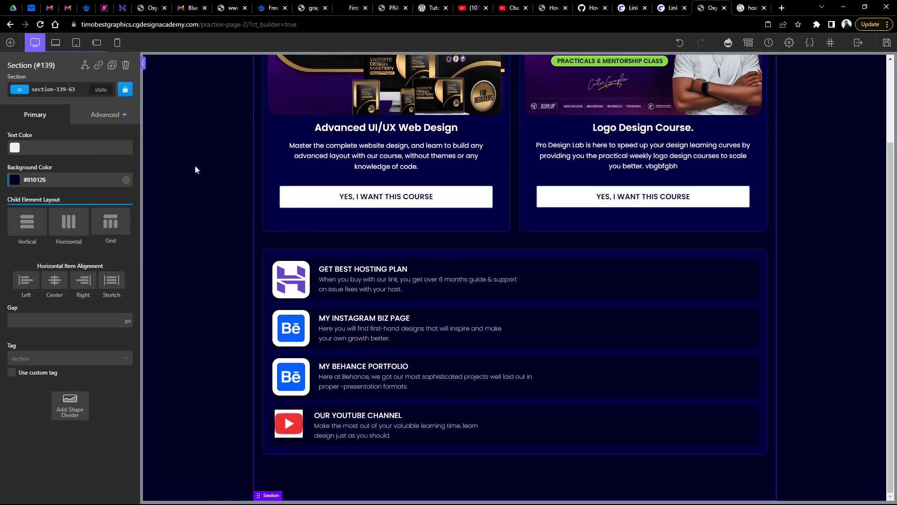
scroll(201, 187, up, 3)
mouse_move(292, 85)
mouse_down()
mouse_move(291, 96)
mouse_move(286, 80)
mouse_up()
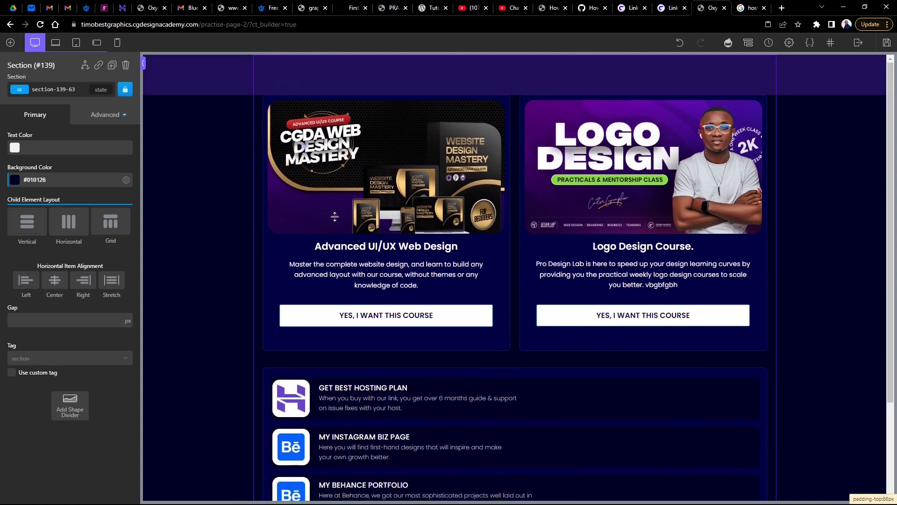
scroll(335, 216, down, 3)
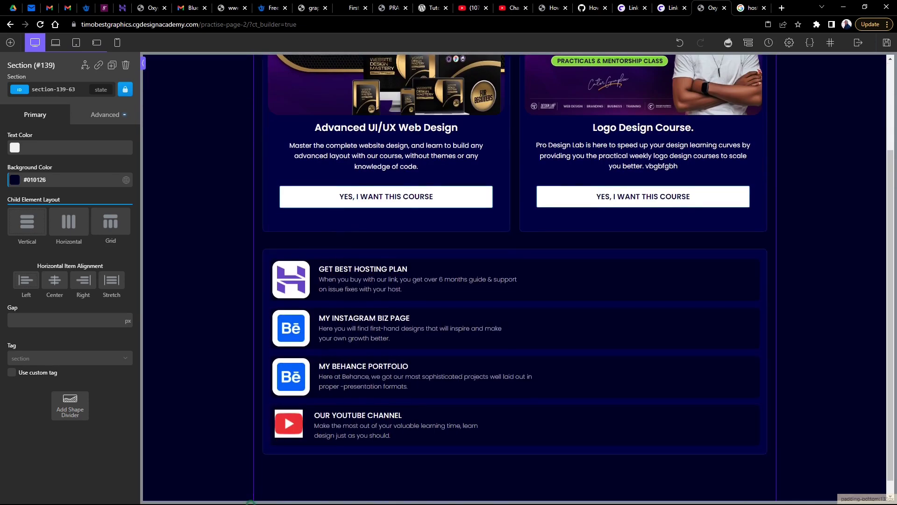
scroll(301, 416, down, 1)
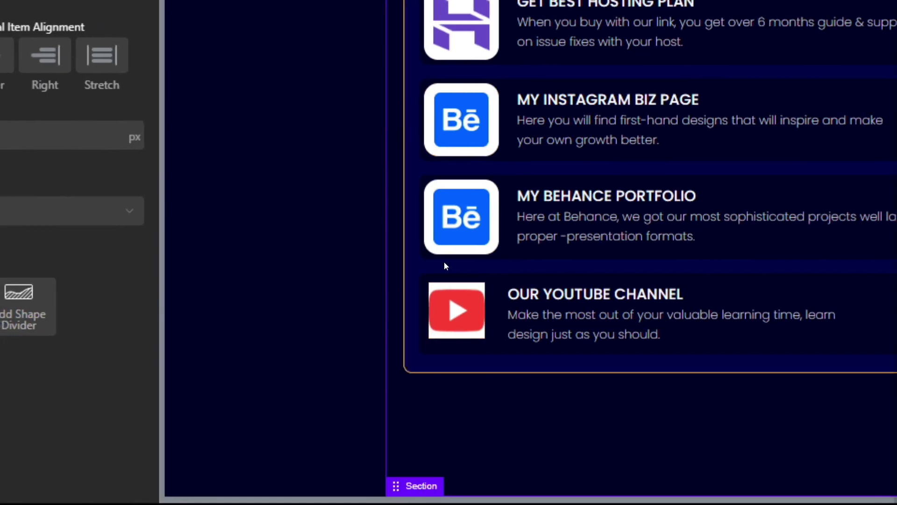
Paste the copied style onto the inner div that holds the YouTube icon in the OUR YOUTUBE CHANNEL row.
click(451, 304)
click(450, 272)
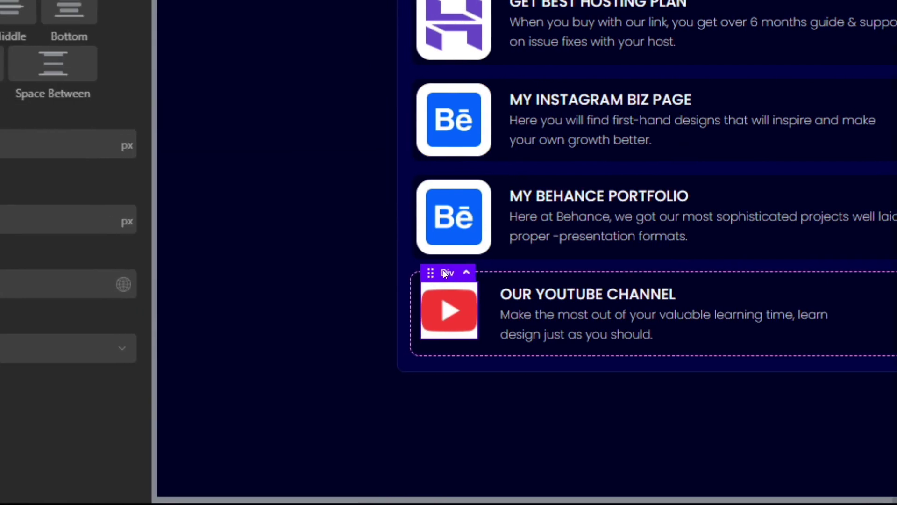
right_click(443, 272)
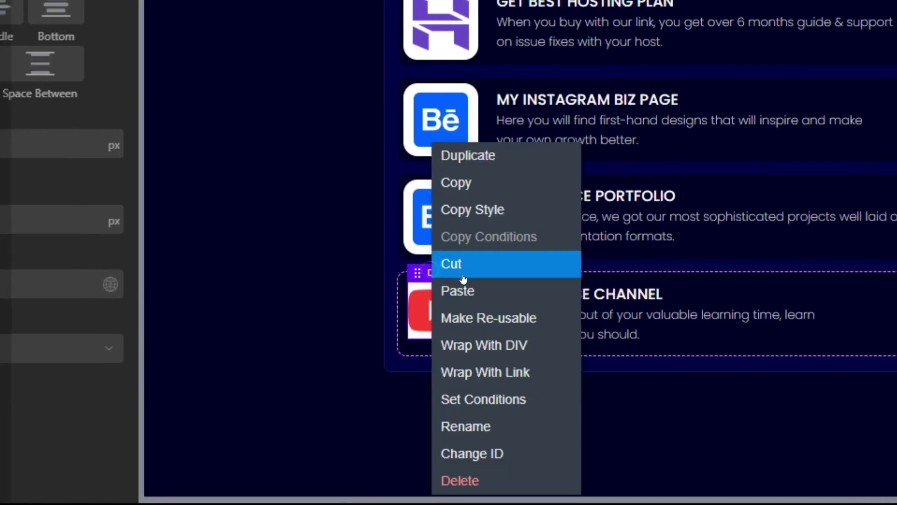
click(473, 294)
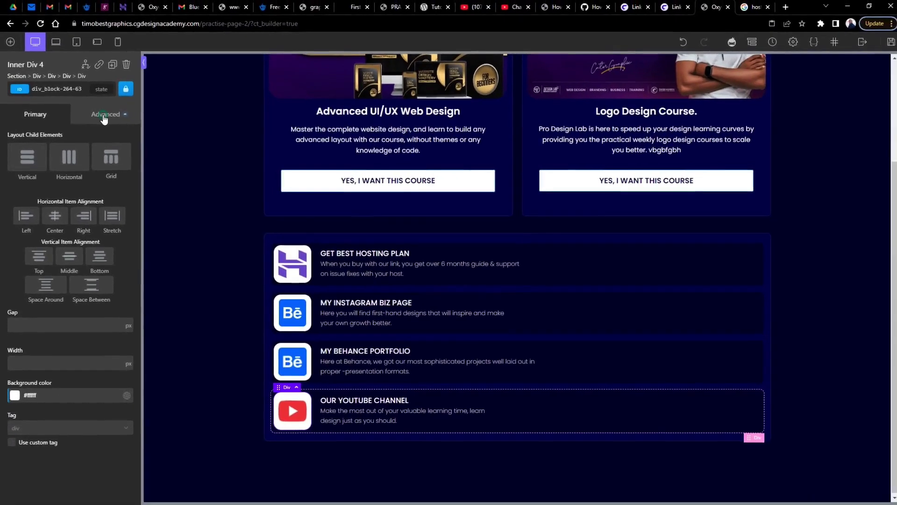
Set the top and bottom padding of the YouTube icon's inner div to 5 px.
click(105, 114)
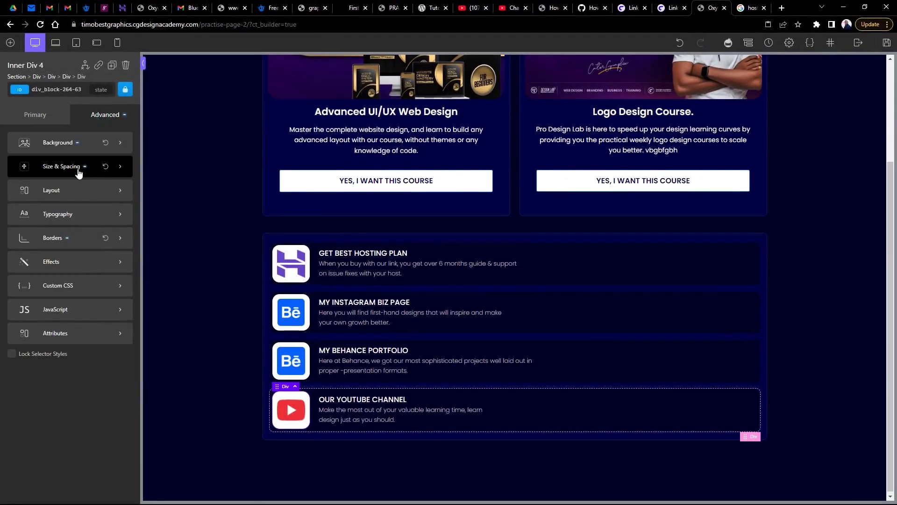
click(80, 173)
click(38, 172)
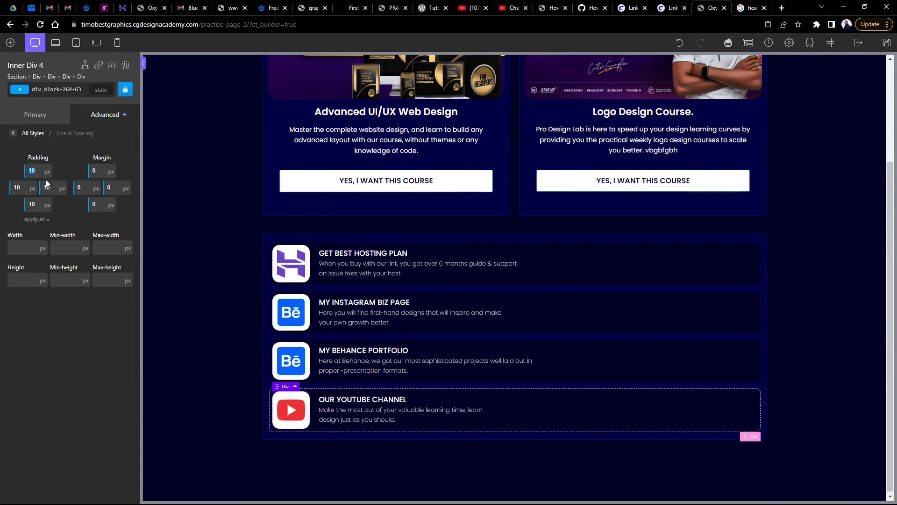
text(5)
click(35, 205)
text(5)
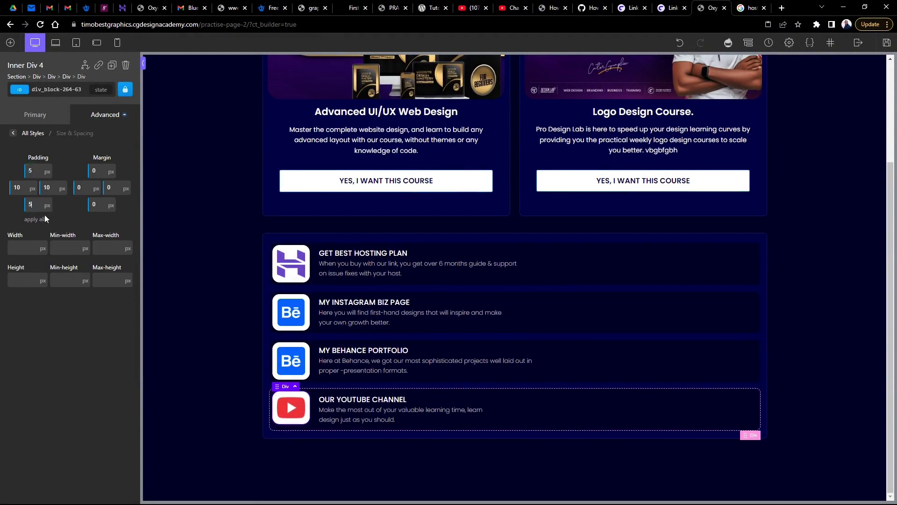
Set the YouTube icon image's width to 53 px and review its size and spacing settings.
click(290, 413)
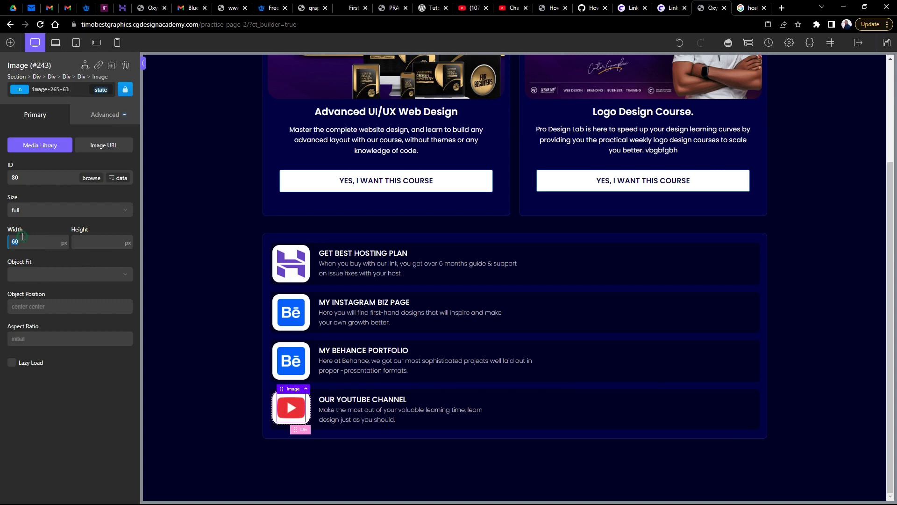
text(52)
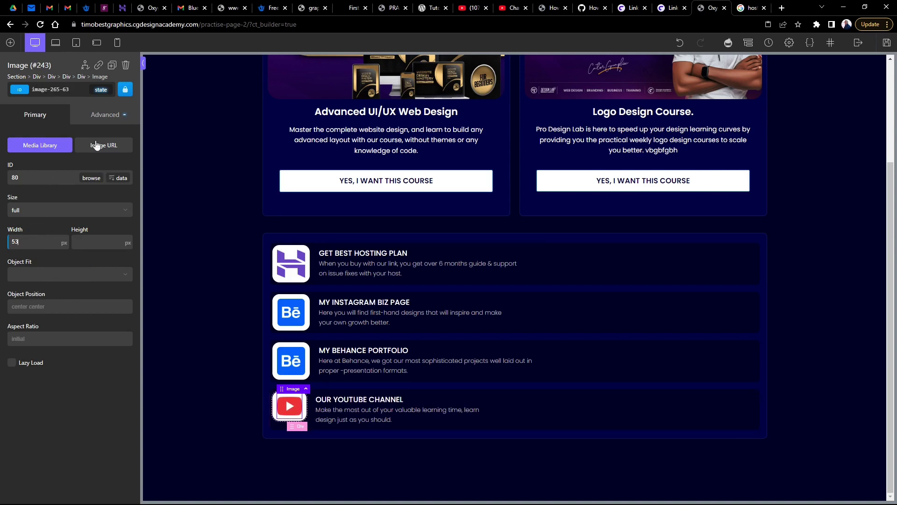
click(105, 115)
click(26, 167)
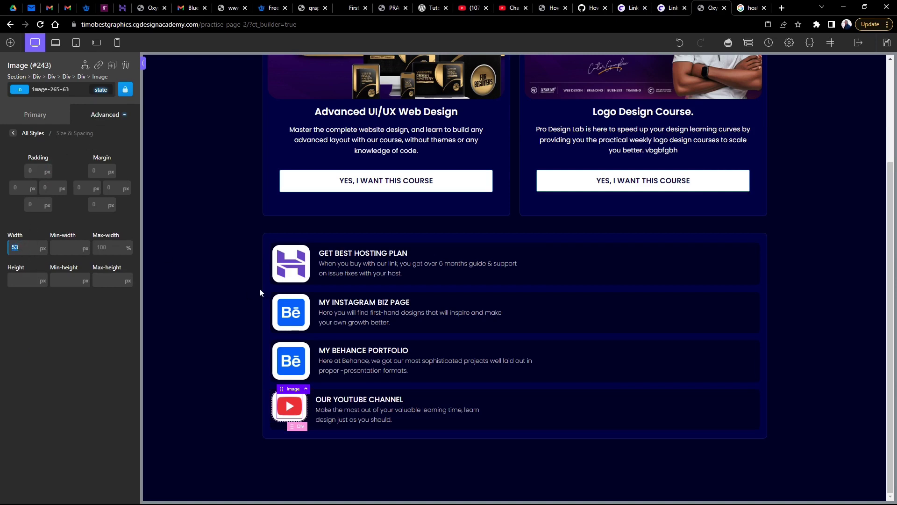
Set the top and bottom padding of the YouTube icon's inner div to 10 px.
click(305, 388)
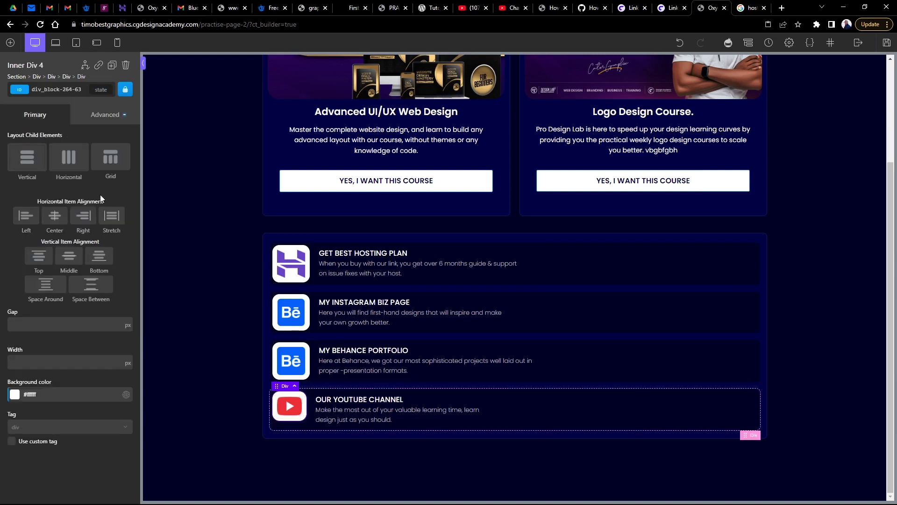
click(97, 120)
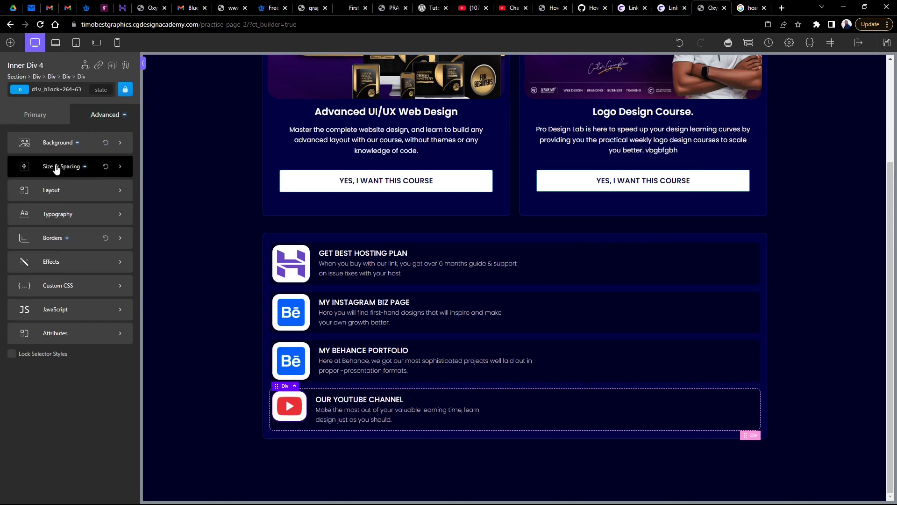
click(56, 167)
text(10)
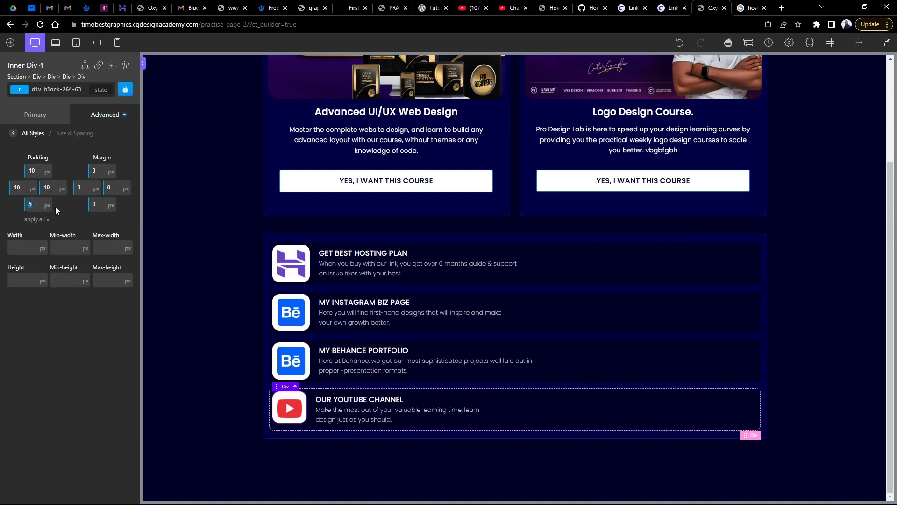
text(10)
click(447, 449)
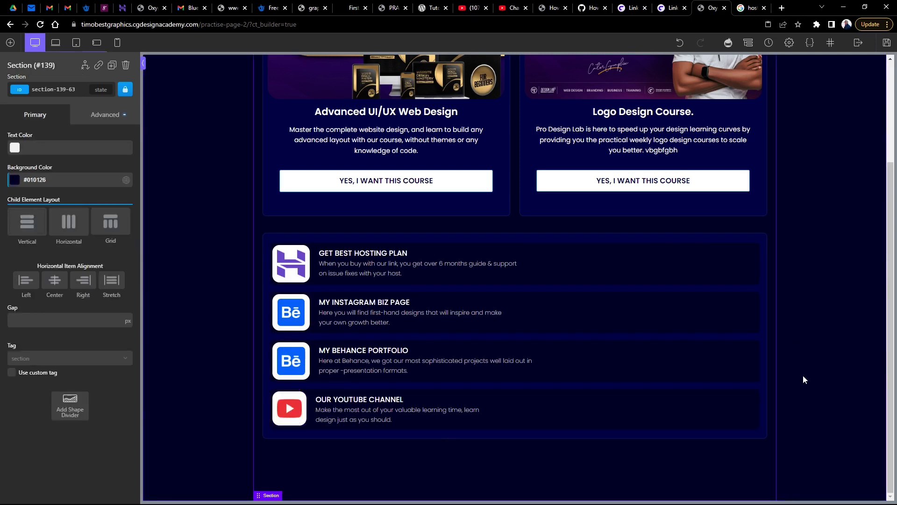
Add an Icon element after the text block in the GET BEST HOSTING PLAN row.
scroll(536, 322, up, 2)
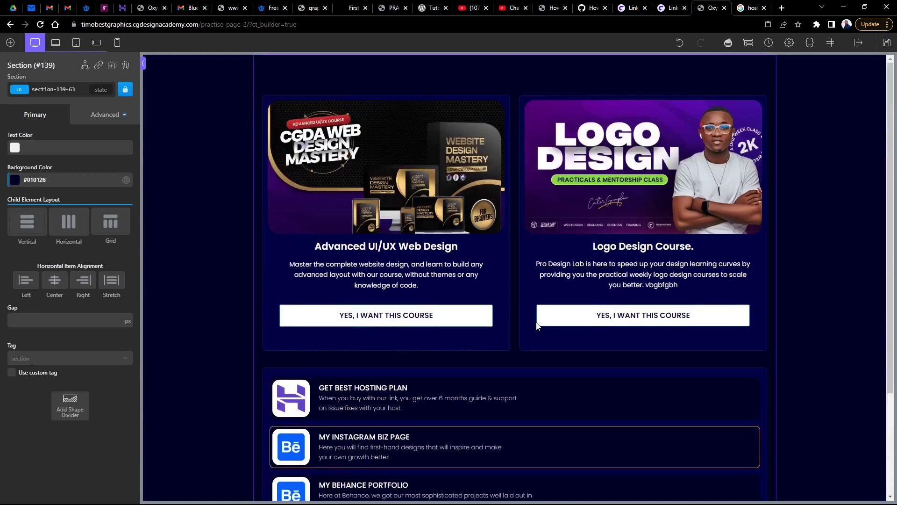
scroll(536, 321, down, 2)
click(543, 256)
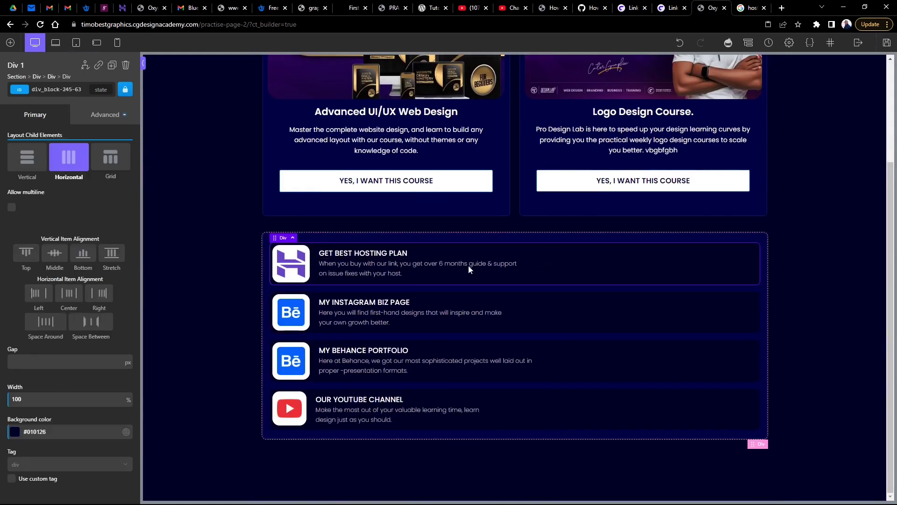
click(418, 257)
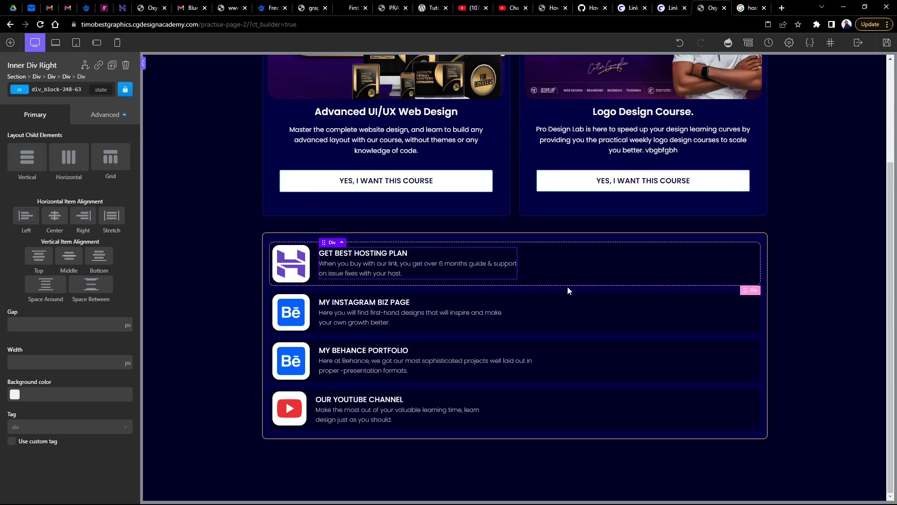
click(570, 260)
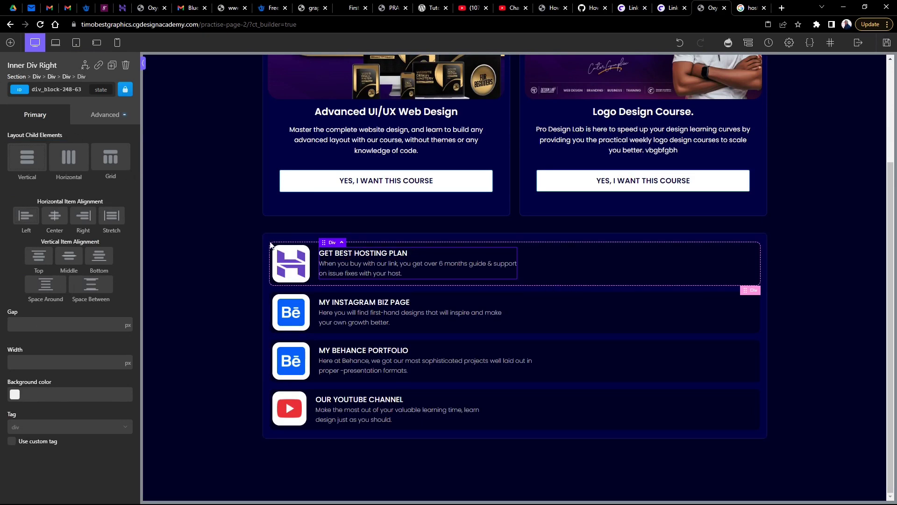
click(10, 42)
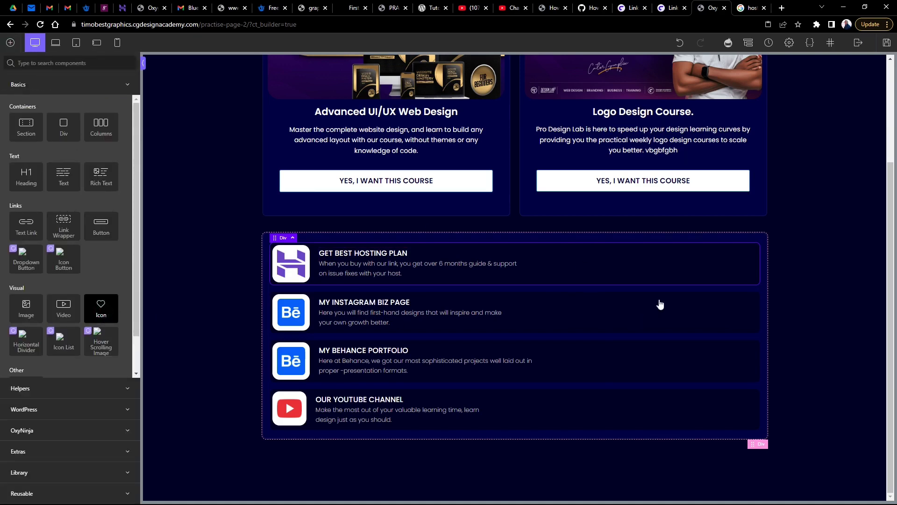
drag(659, 292, 657, 287)
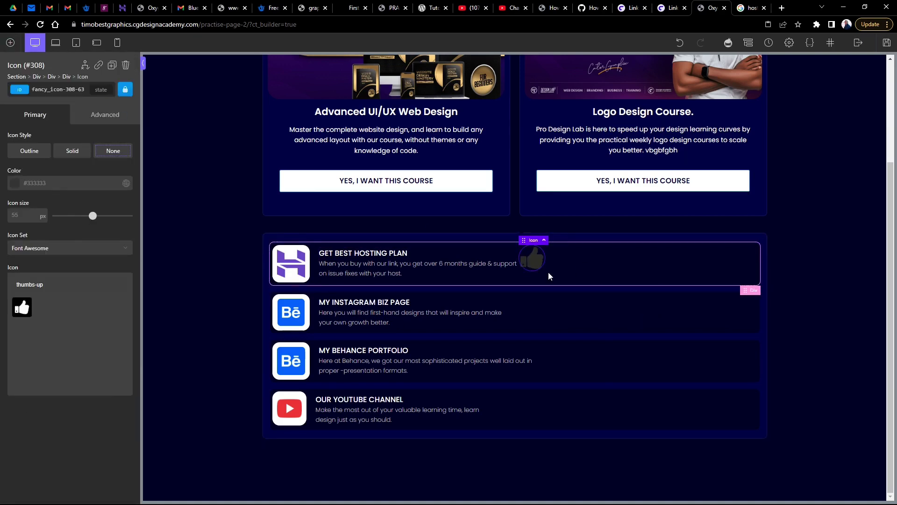
Set the thumbs-up icon's color in the hosting plan row to white (#ffffff).
click(472, 256)
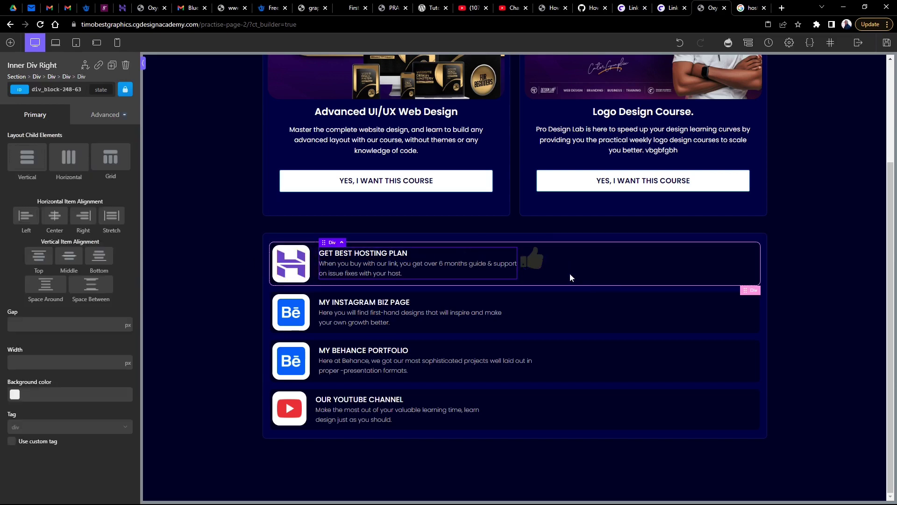
click(531, 261)
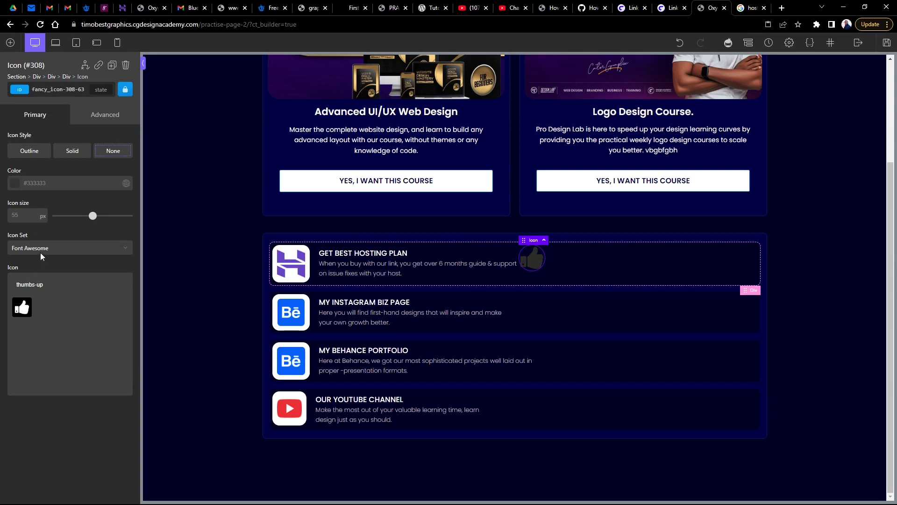
click(17, 186)
drag(20, 205, 2, 173)
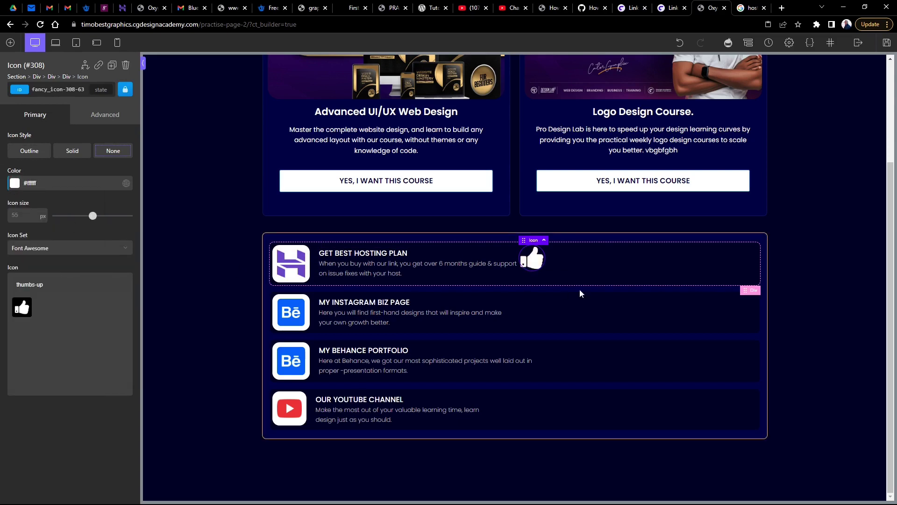
Replace the thumbs-up icon with the Arrow-2-Right icon from the OxyNinja Core icon set.
click(46, 256)
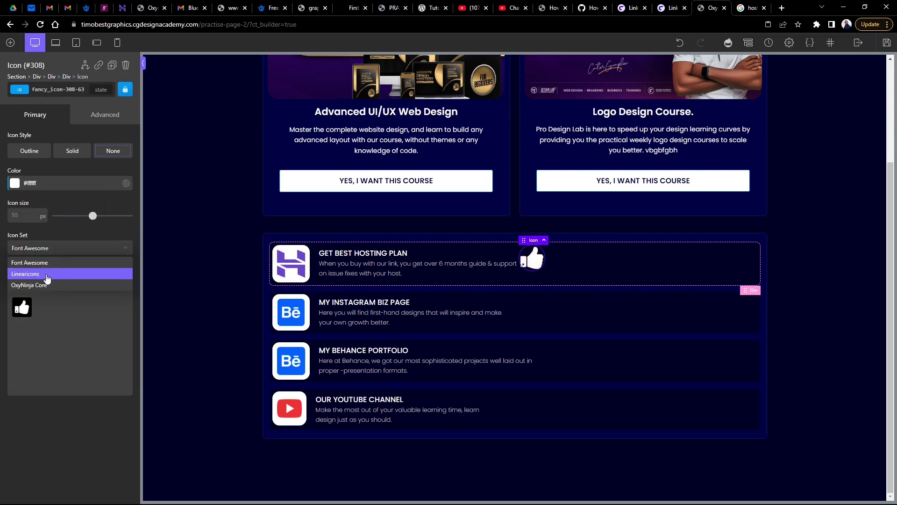
click(46, 261)
click(45, 248)
click(42, 270)
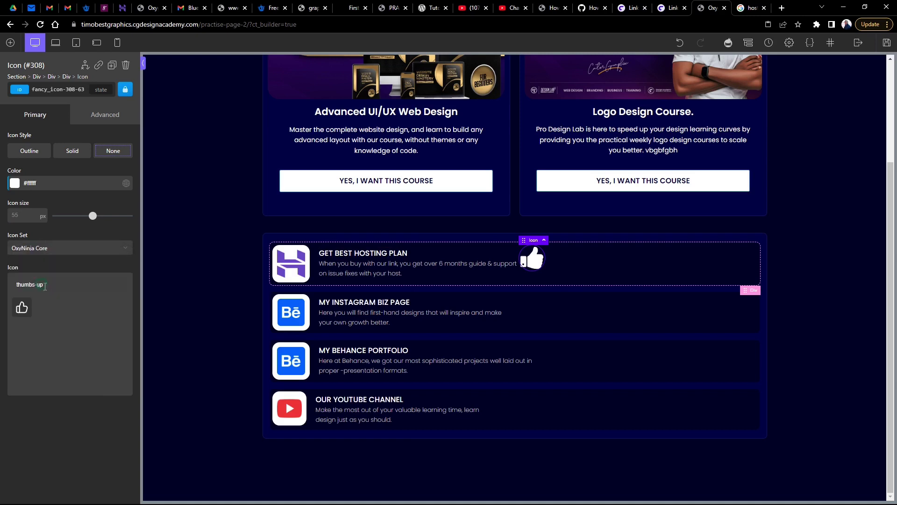
click(53, 285)
key(BackSpace)
click(44, 351)
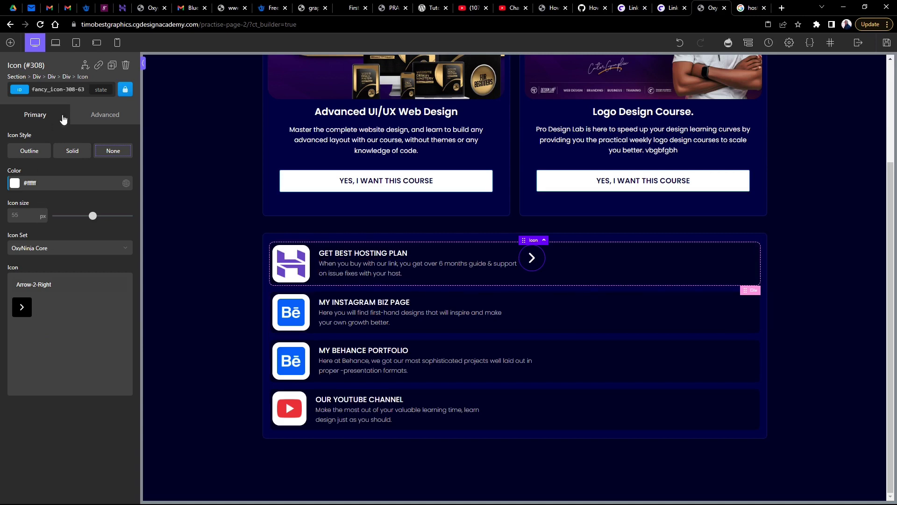
Set the horizontal item alignment of the hosting plan row's div to Space Between.
click(663, 257)
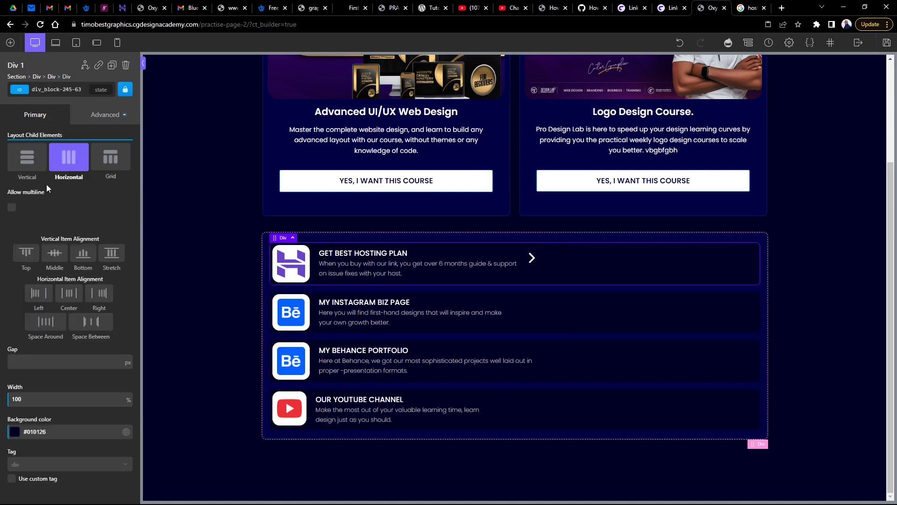
click(99, 327)
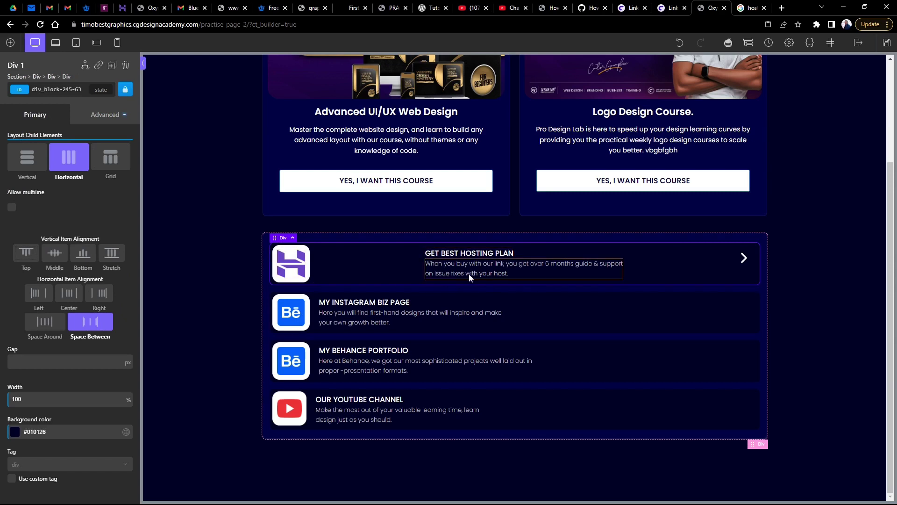
Move Inner Div 1 into Inner Div Right of the hosting plan row and lay out Inner Div Right's children horizontally.
click(532, 255)
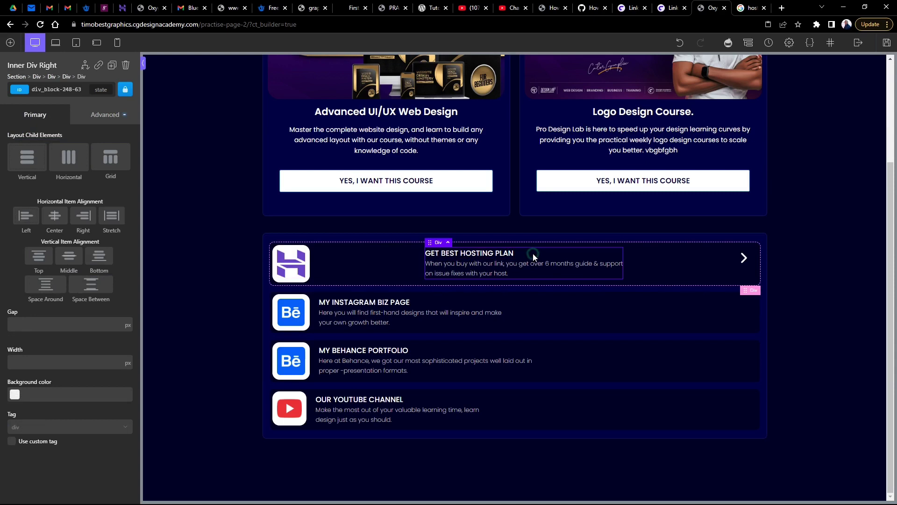
click(749, 43)
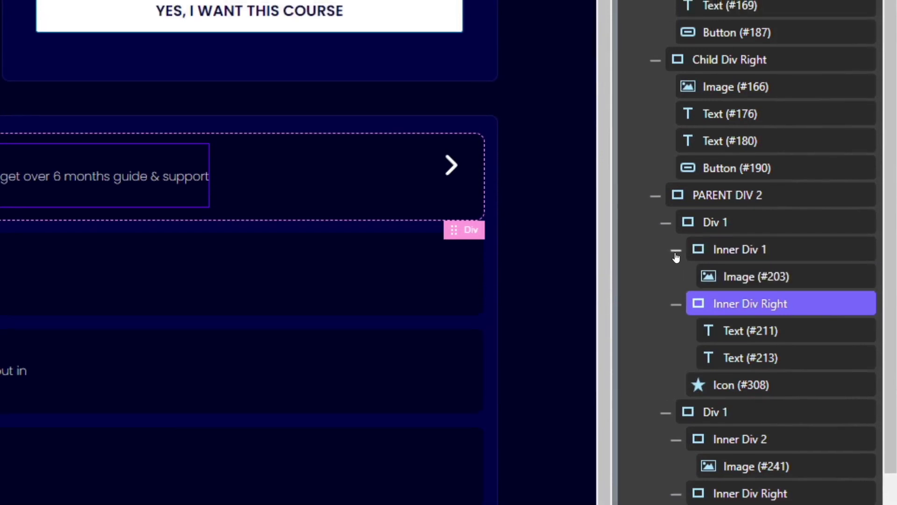
click(675, 253)
click(728, 252)
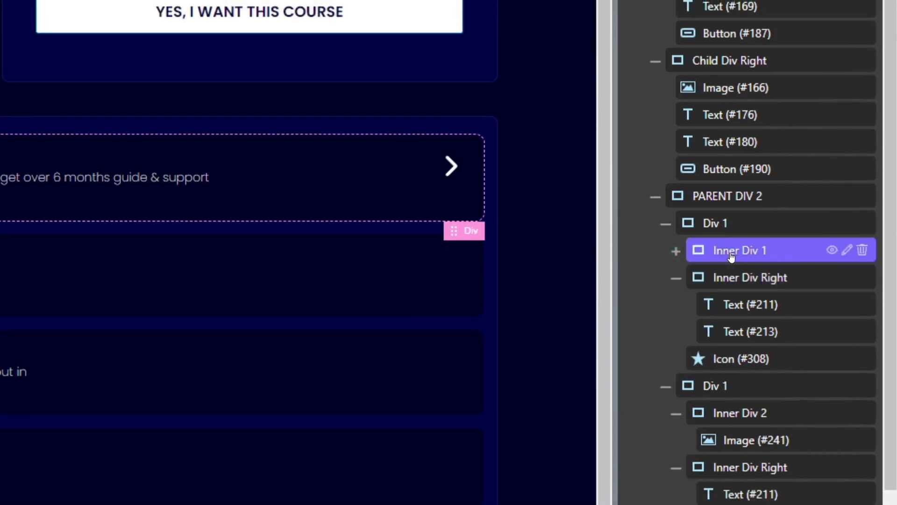
drag(742, 254, 746, 233)
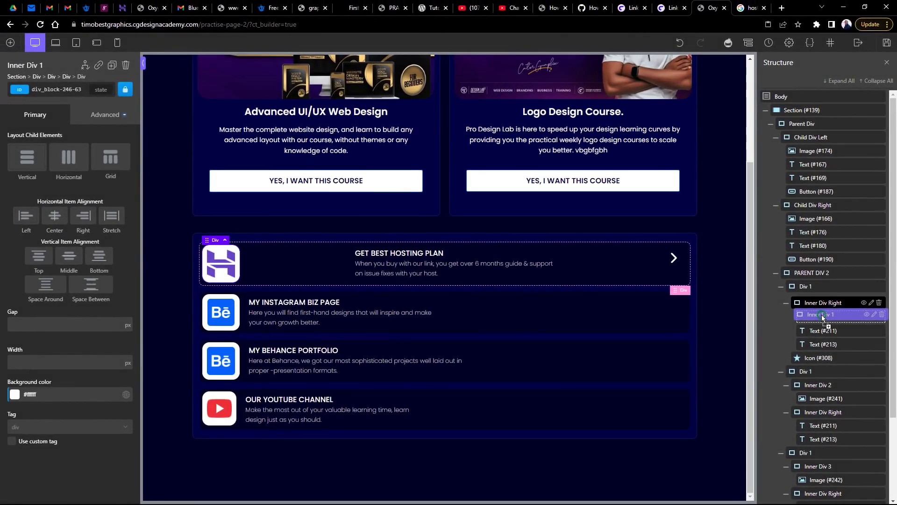
drag(822, 317, 822, 315)
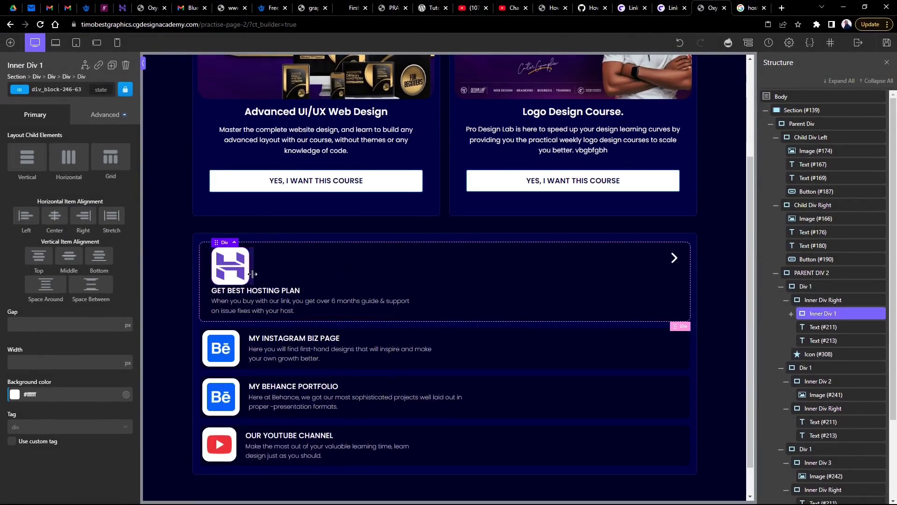
click(381, 266)
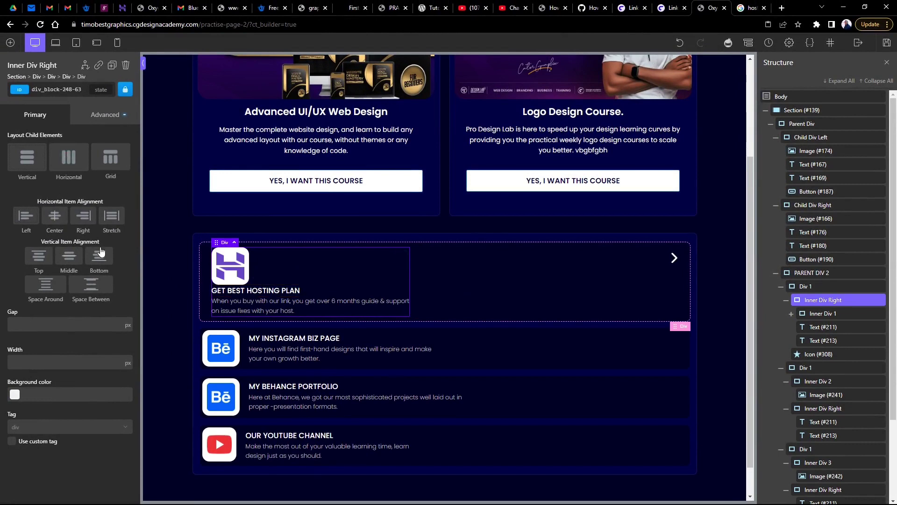
click(68, 158)
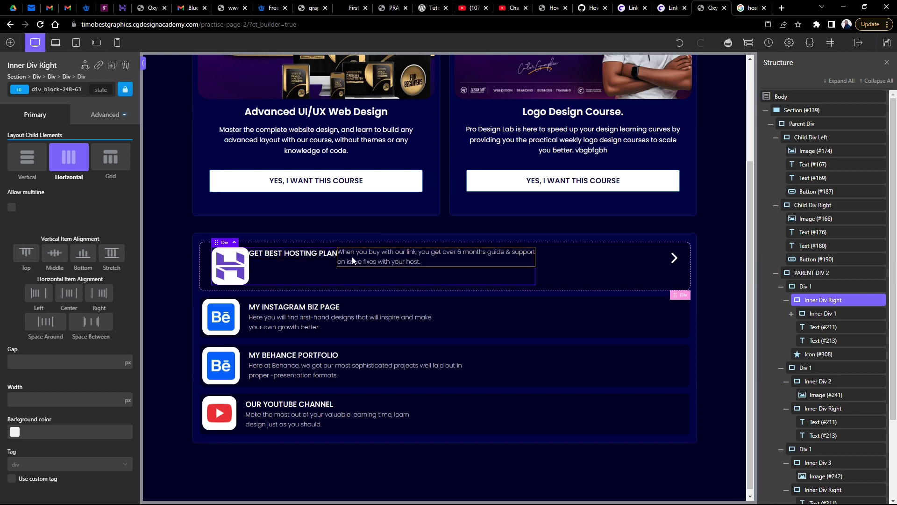
Wrap the GET BEST HOSTING PLAN heading in a div and move the description text into it, below the heading.
click(317, 255)
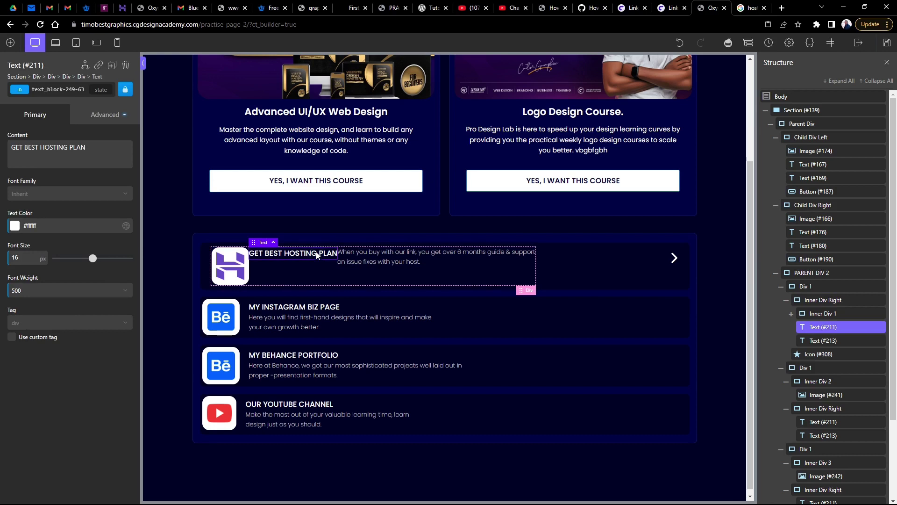
right_click(317, 254)
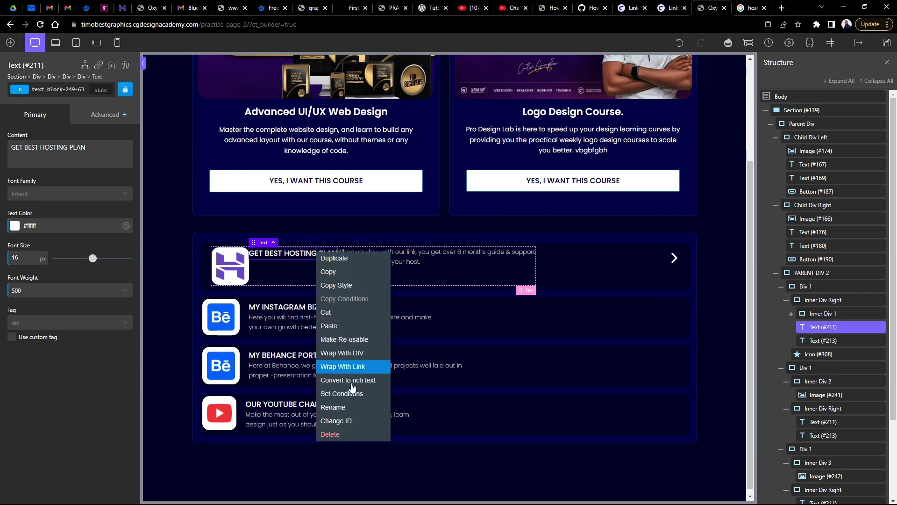
click(351, 354)
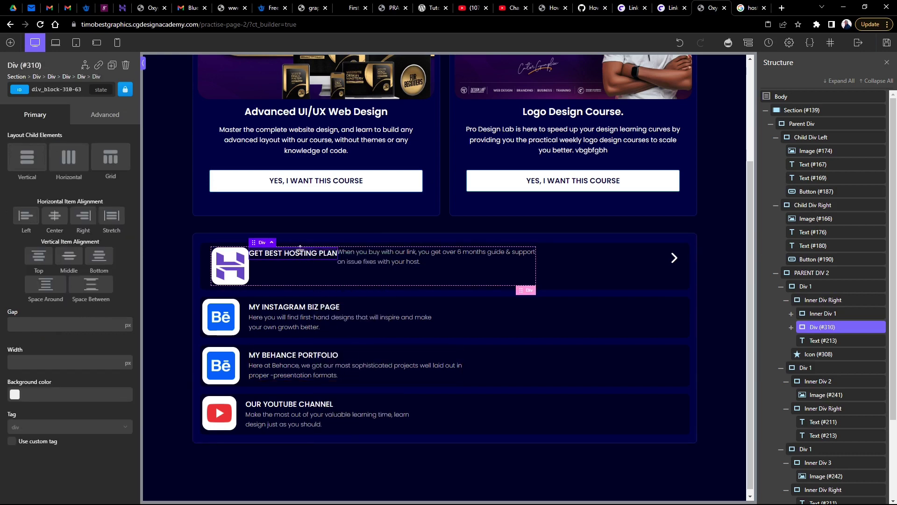
click(372, 256)
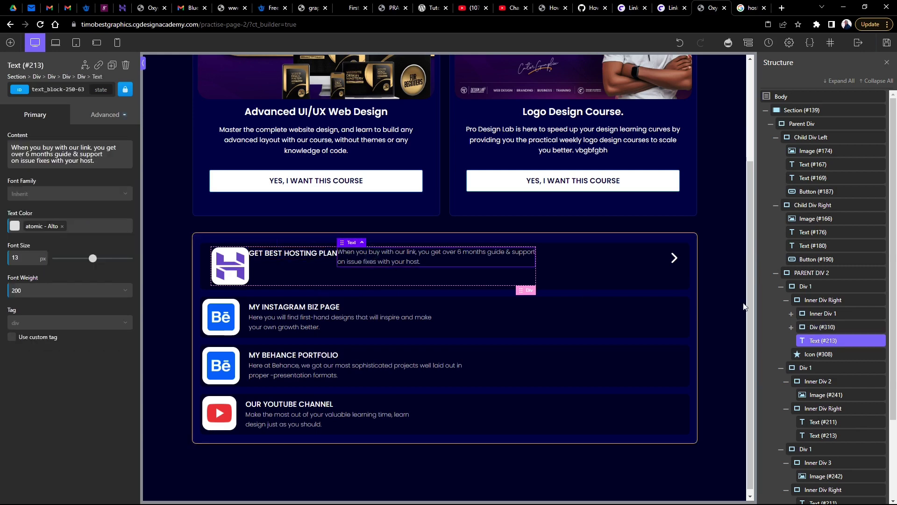
drag(821, 343, 822, 336)
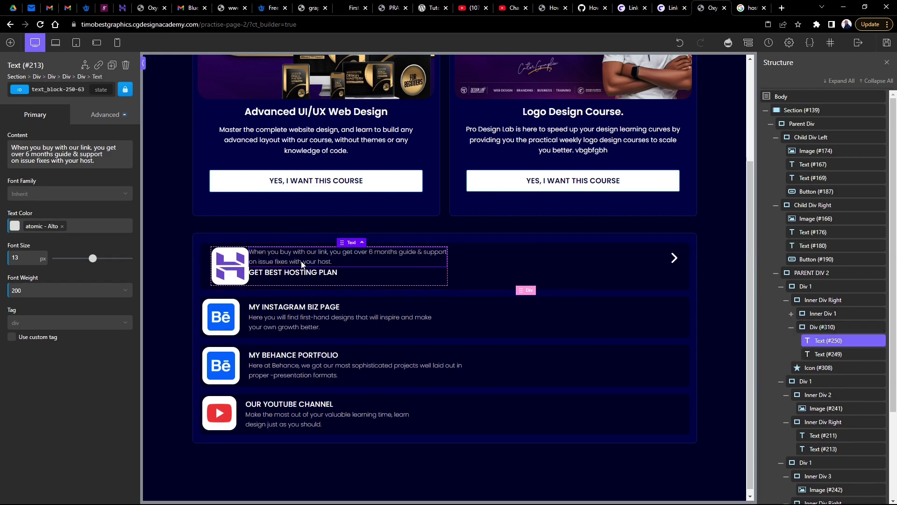
mouse_move(303, 277)
mouse_down()
mouse_move(320, 268)
mouse_move(305, 263)
mouse_up()
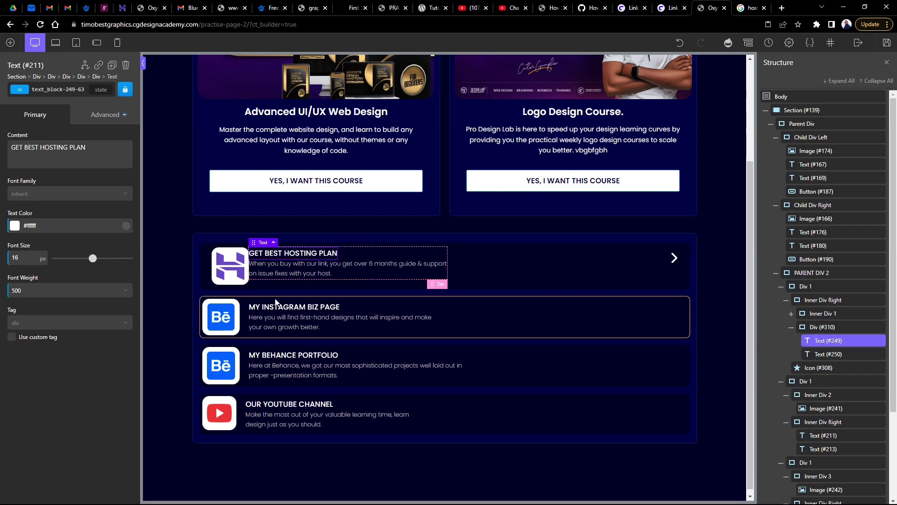
Set Inner Div Right's vertical item alignment to Middle and its gap to 20 px.
click(276, 281)
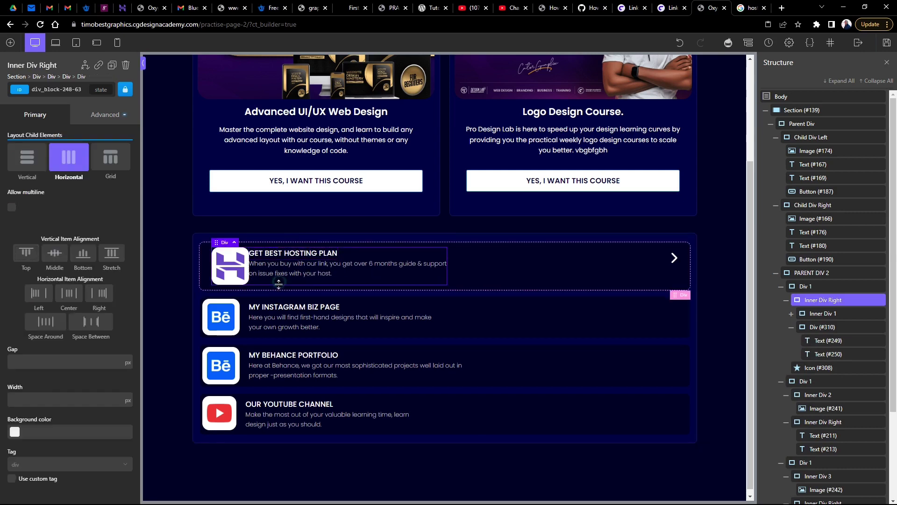
click(55, 252)
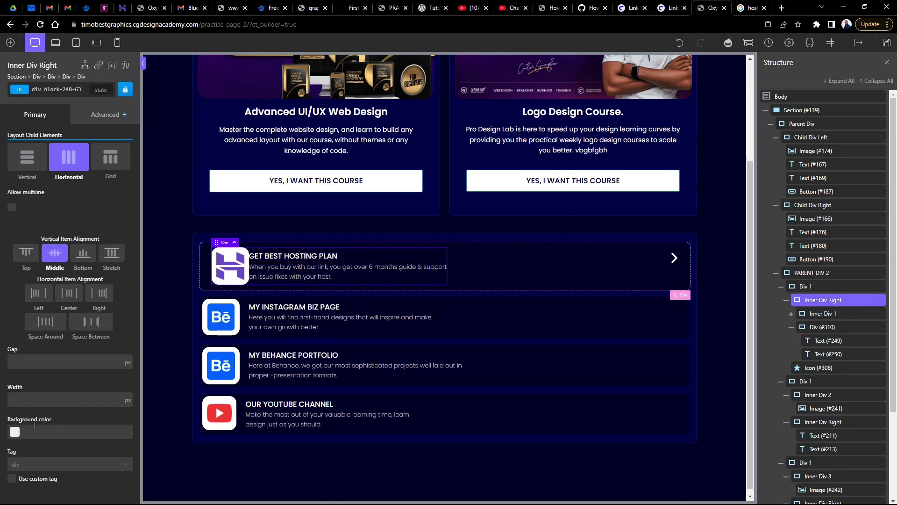
click(22, 363)
text(20)
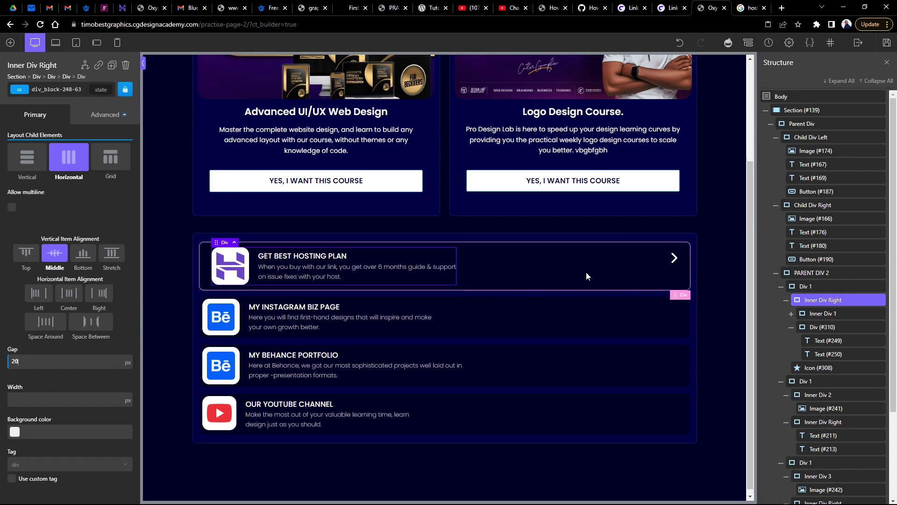
Set the arrow icon's size to 40 px and the hosting plan row's vertical item alignment to Middle.
click(666, 264)
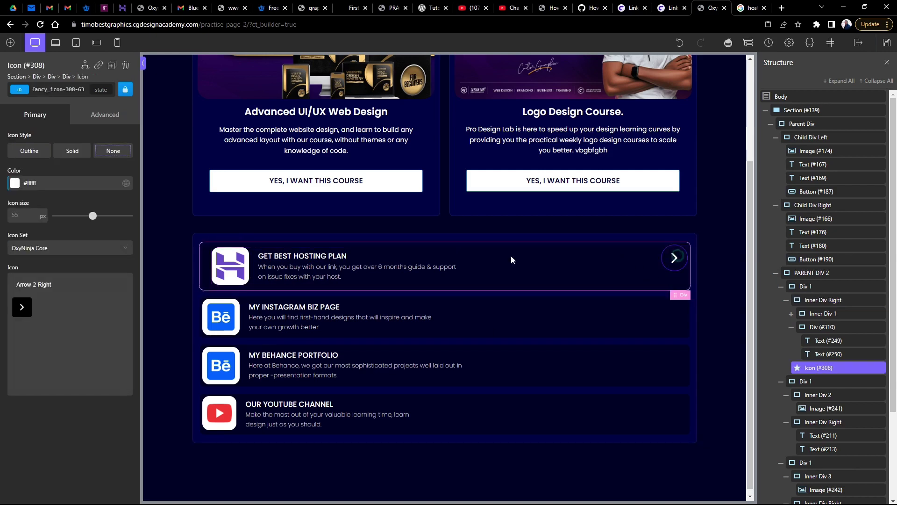
click(20, 213)
text(40)
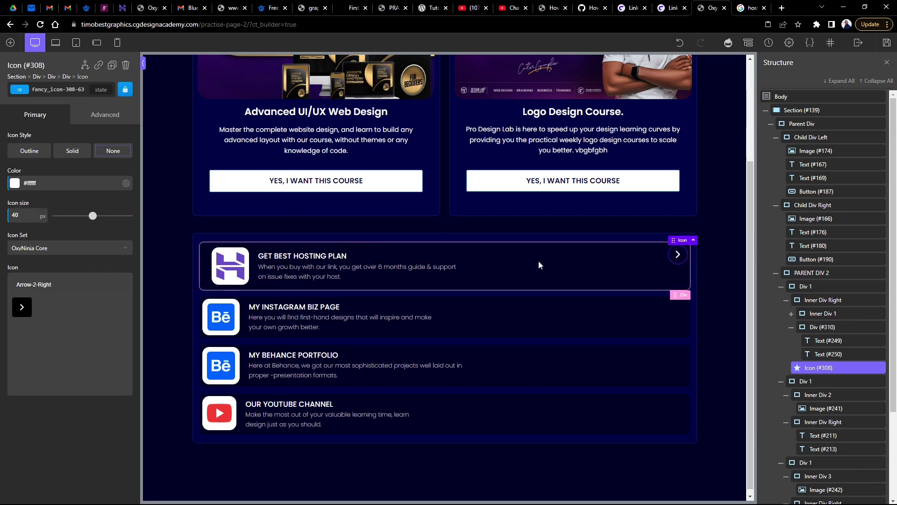
click(567, 266)
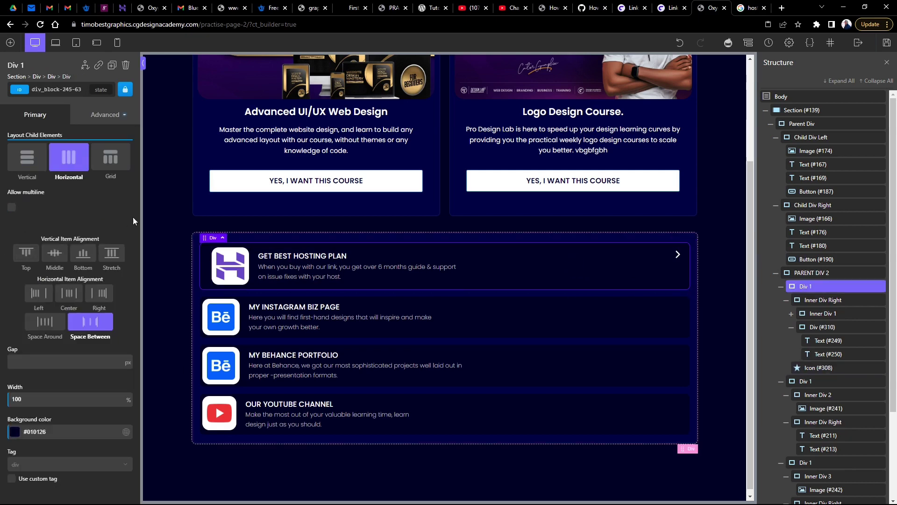
click(55, 253)
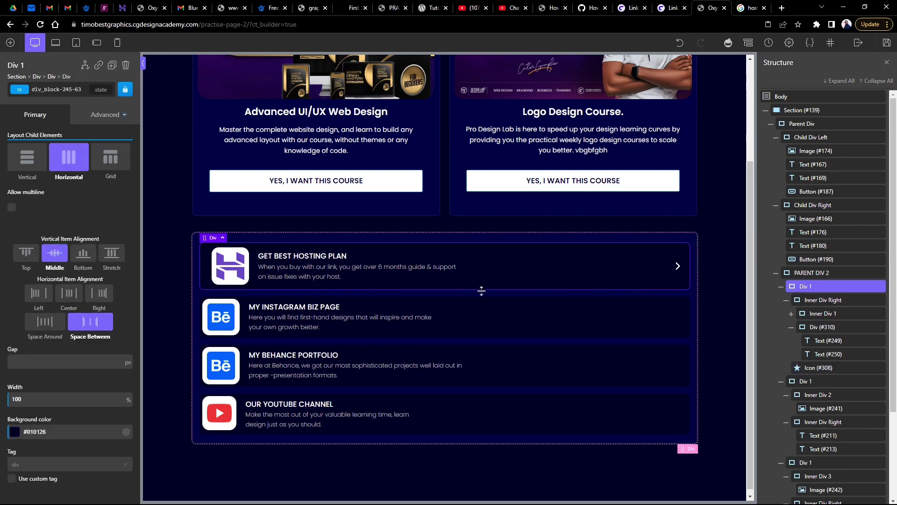
Duplicate the finished GET BEST HOSTING PLAN row three times.
click(527, 318)
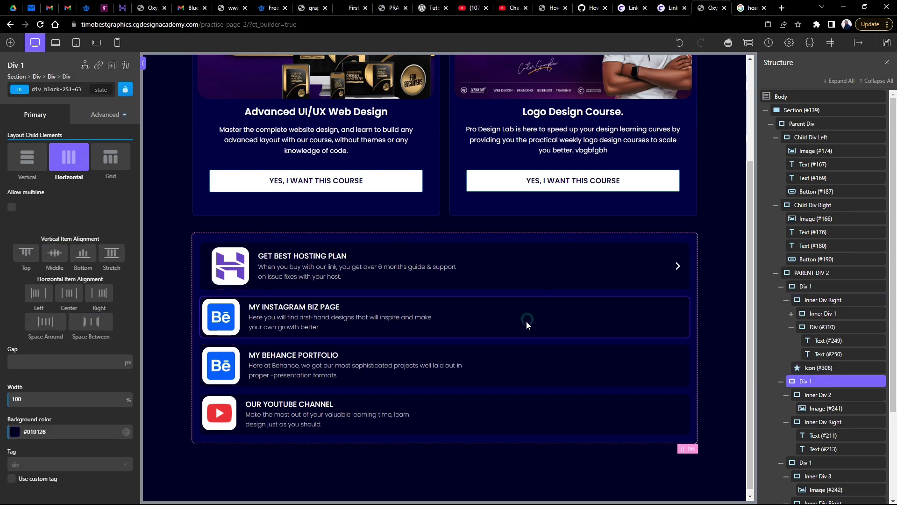
click(511, 366)
click(596, 269)
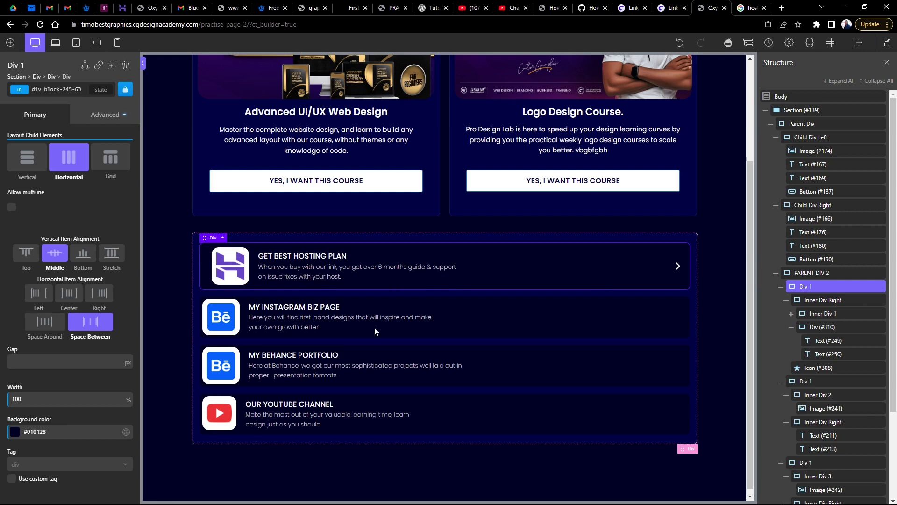
click(112, 66)
click(112, 66)
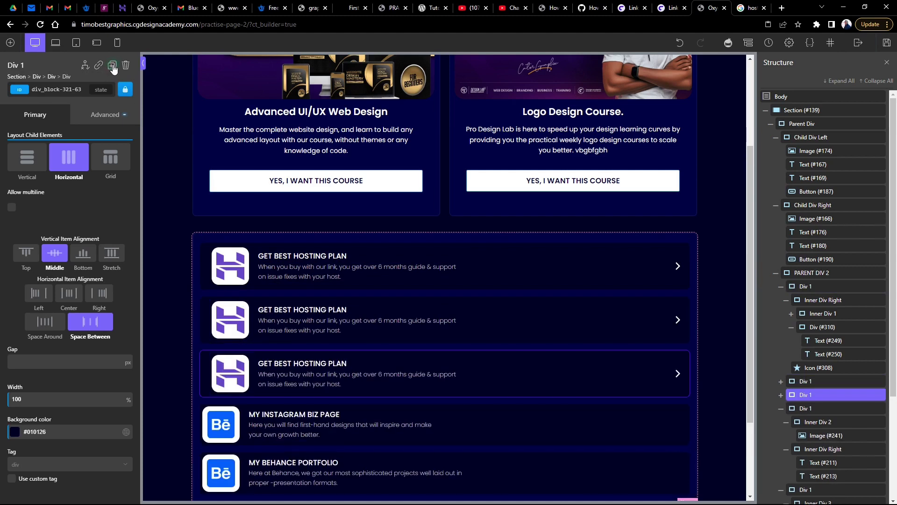
click(112, 66)
scroll(276, 346, down, 4)
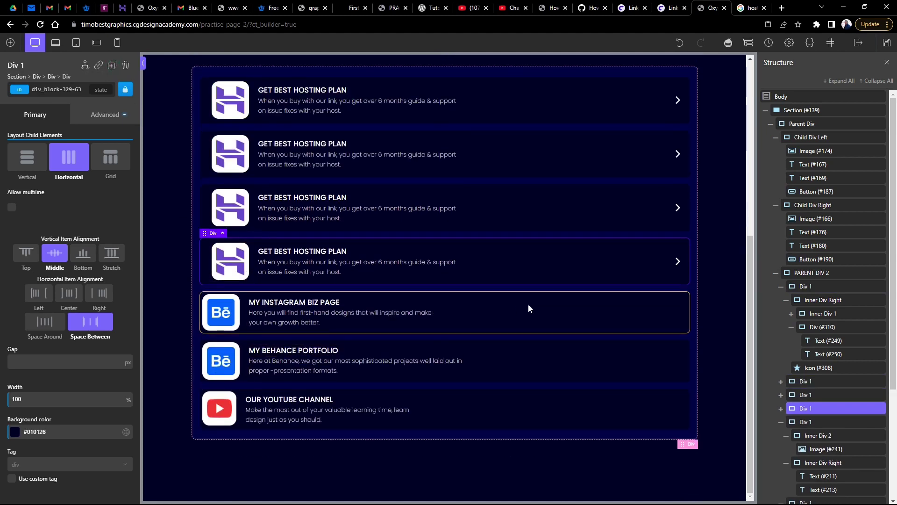
Delete the old Instagram, Behance and YouTube rows beneath the duplicated hosting plan rows.
click(581, 301)
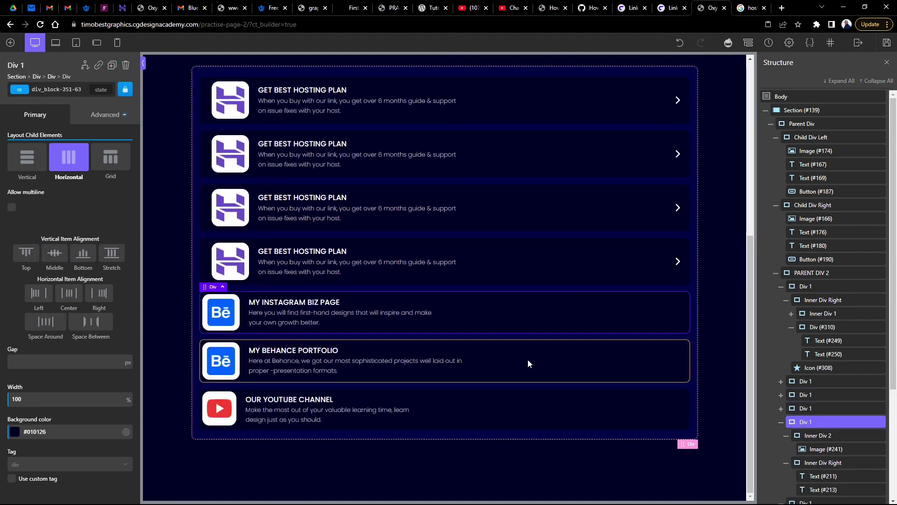
key(Delete)
click(534, 358)
key(Delete)
click(534, 416)
key(Delete)
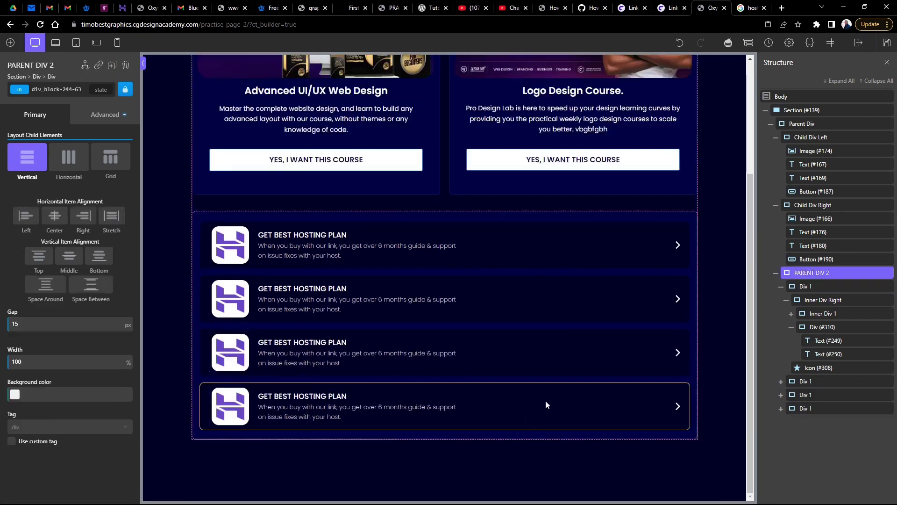
Replace the logo image in the third link row with the Behance icon from the media library.
click(226, 346)
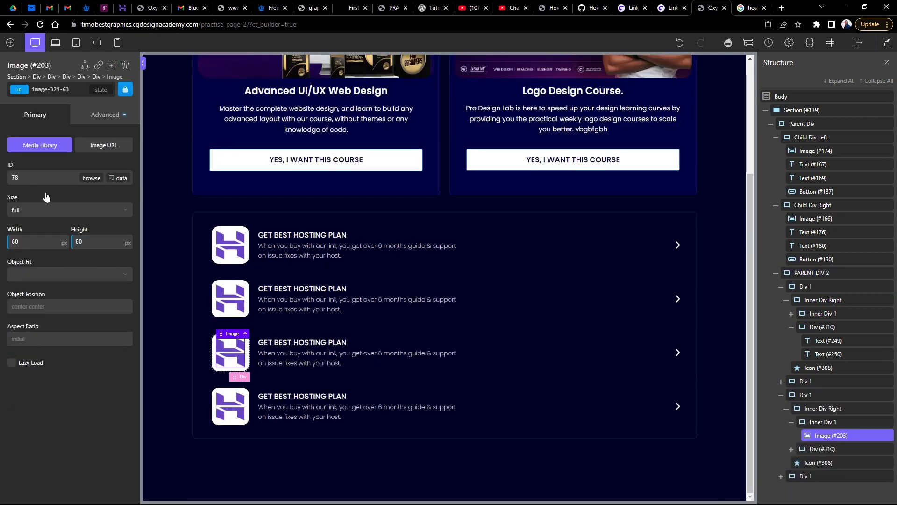
click(89, 178)
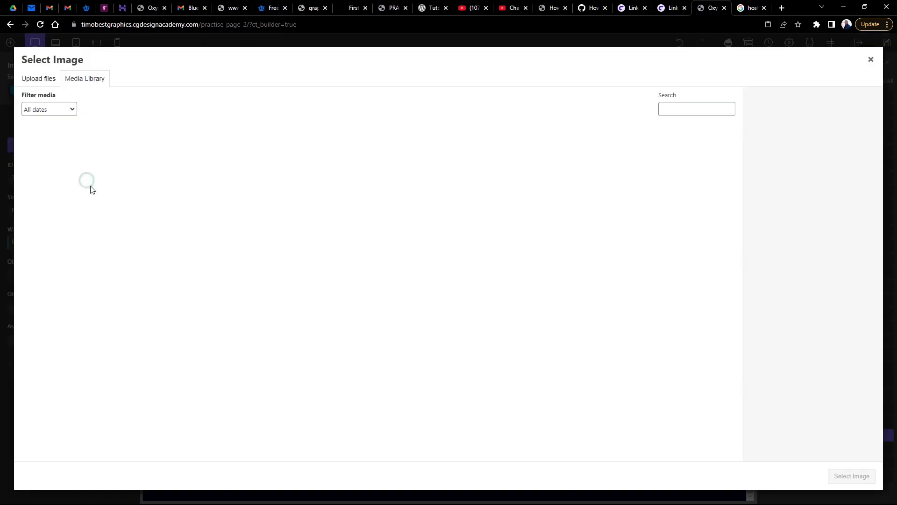
click(137, 157)
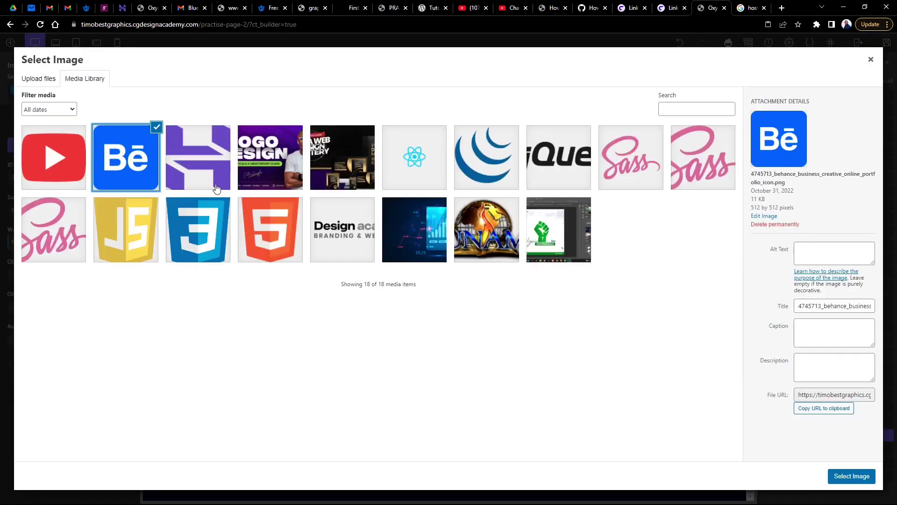
click(851, 475)
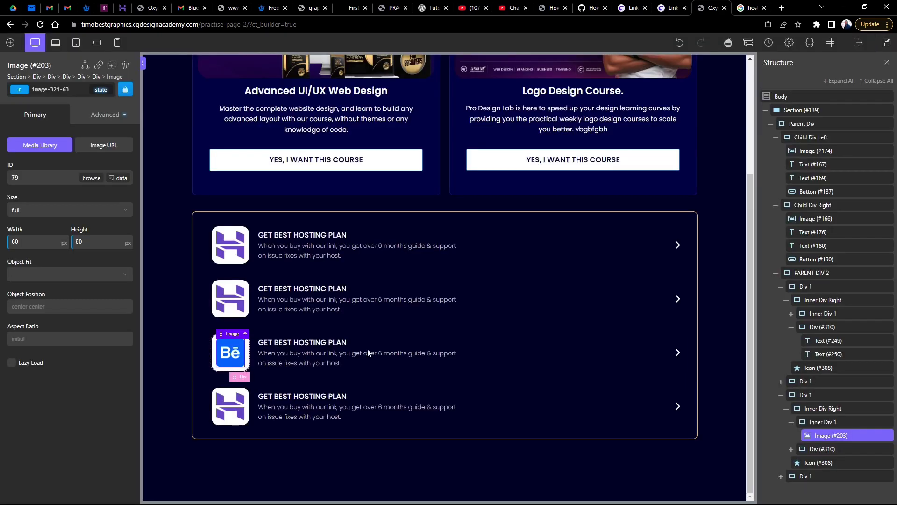
click(499, 313)
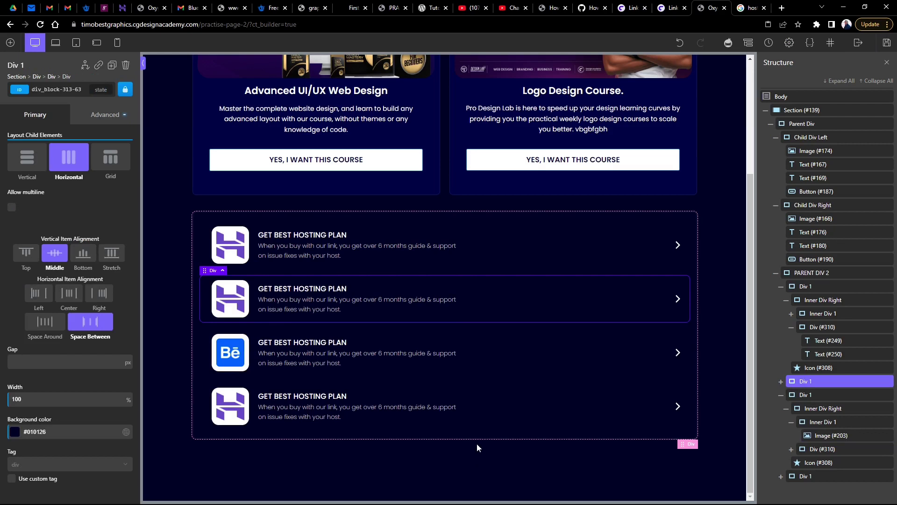
Replace the logo image in the fourth link row with the YouTube icon from the media library.
click(229, 410)
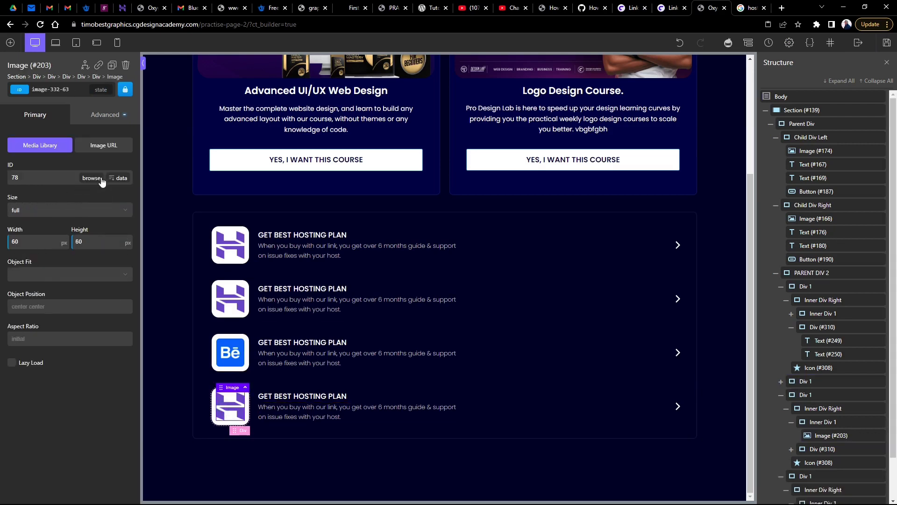
click(89, 178)
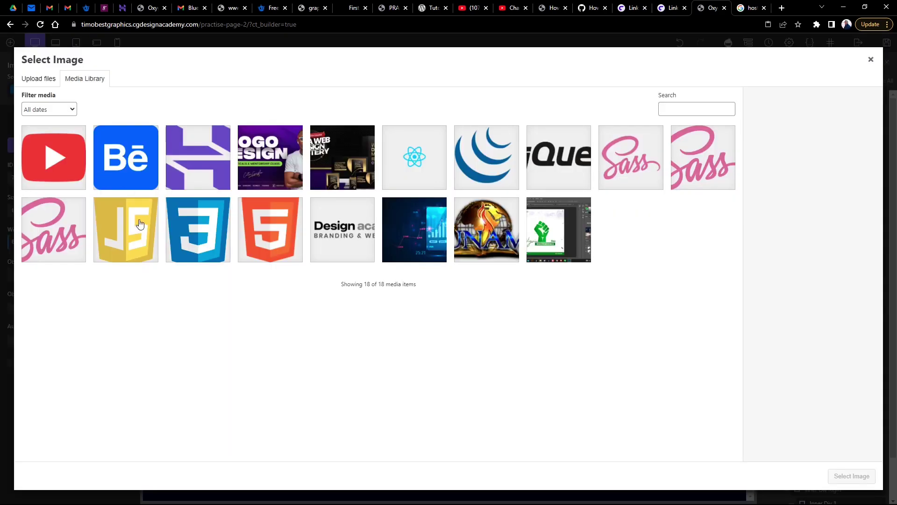
click(70, 166)
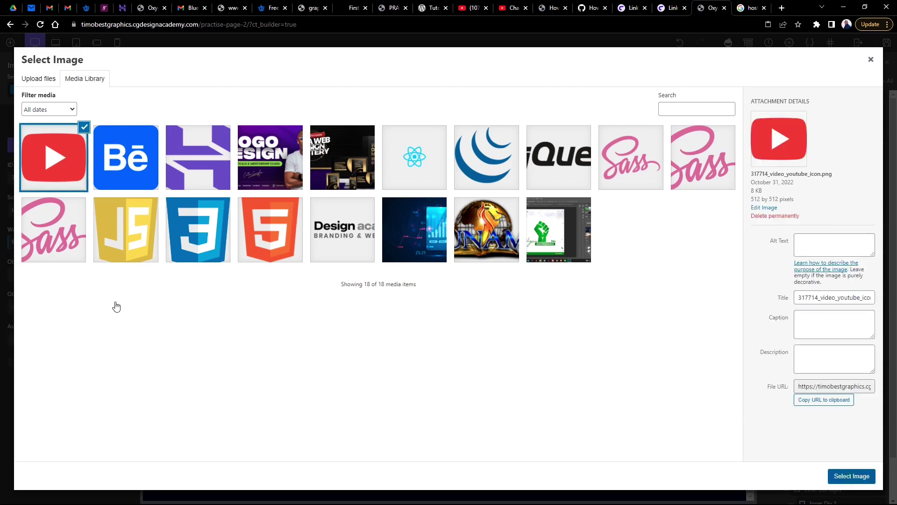
key(Return)
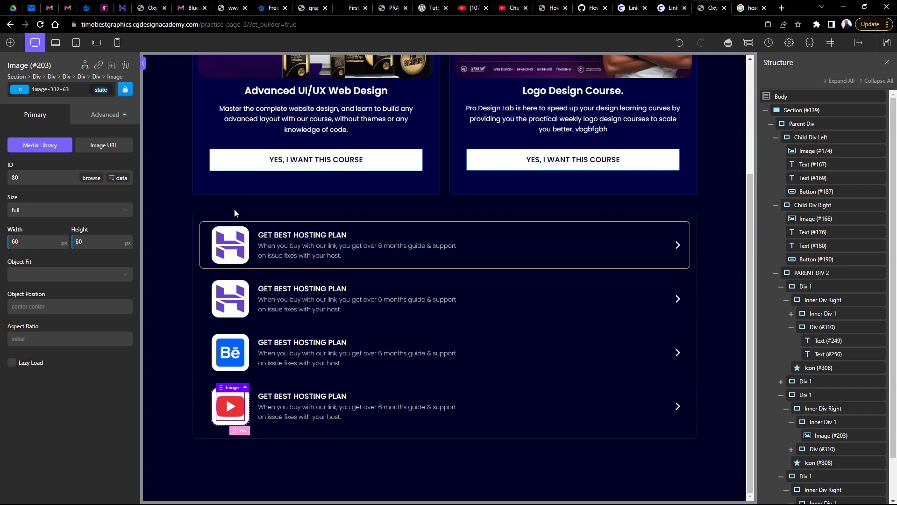
Replace the logo image in the second link row with the Sass logo from the media library.
click(226, 304)
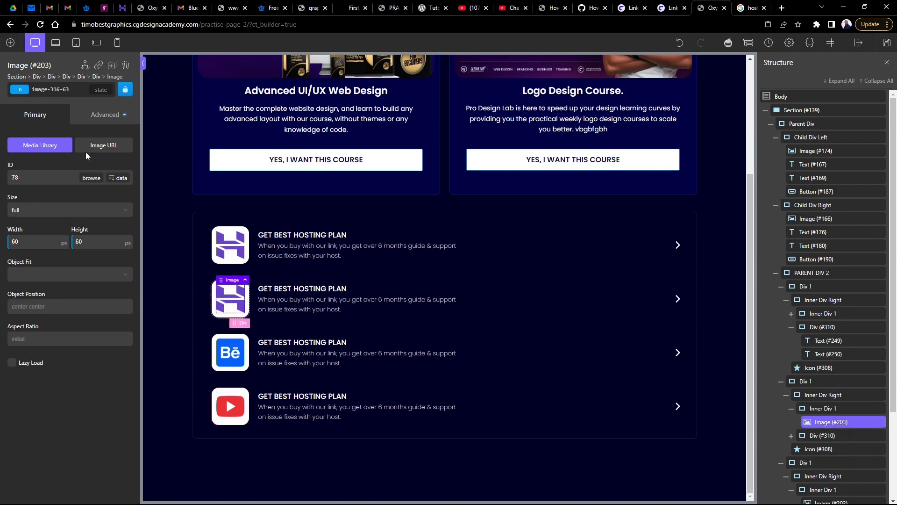
click(86, 178)
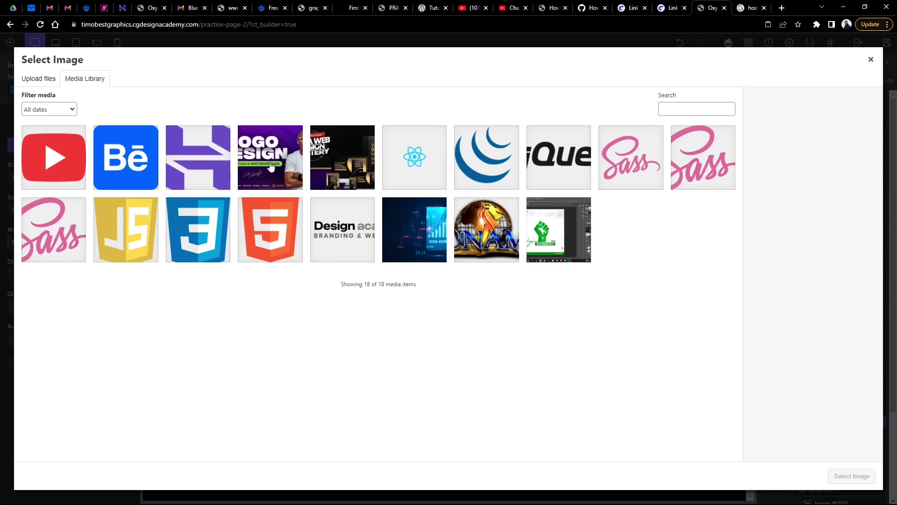
click(693, 164)
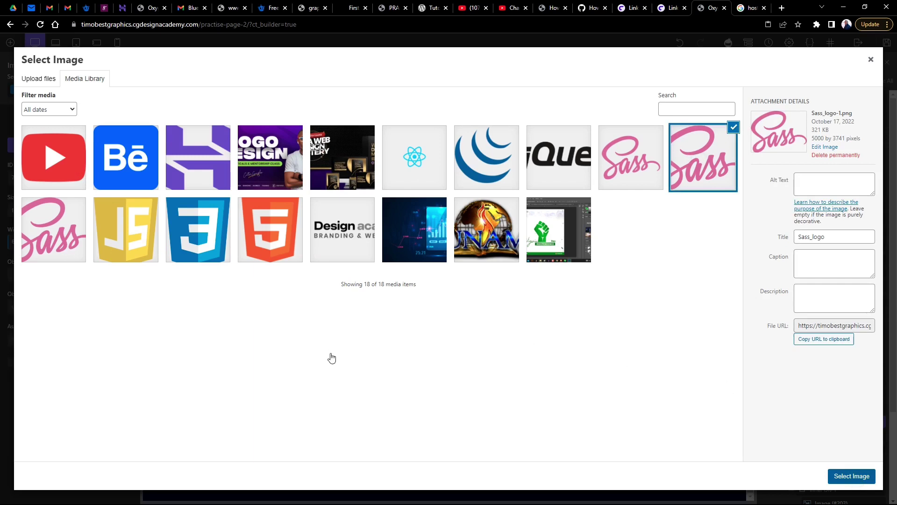
key(Escape)
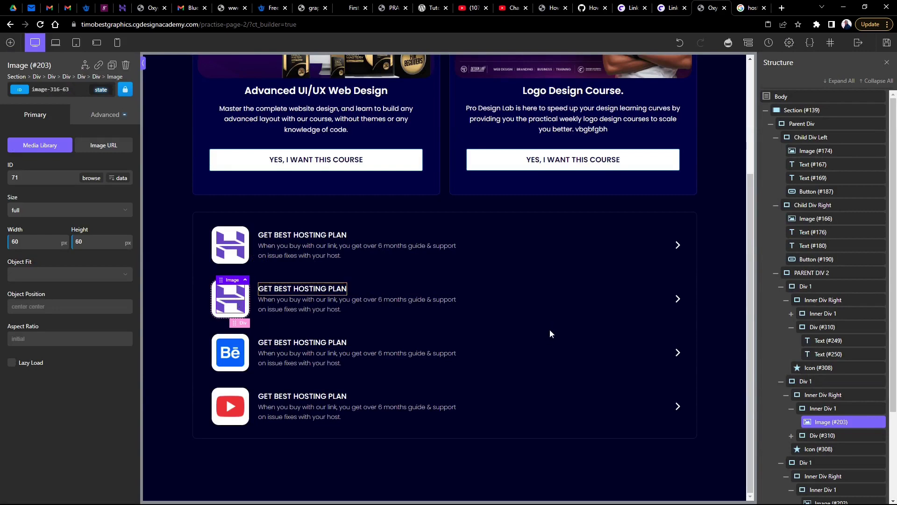
scroll(537, 304, up, 3)
scroll(391, 286, down, 3)
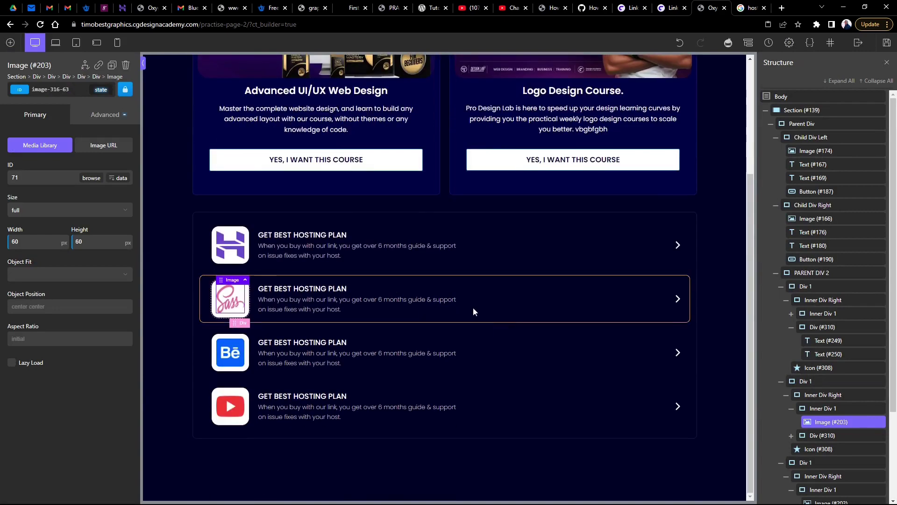
click(177, 316)
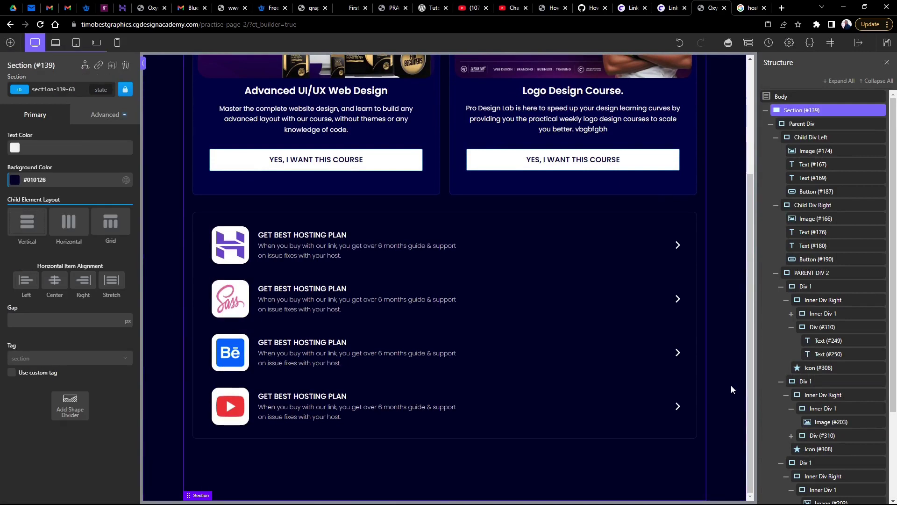
Try background color #00047f on the card2 class of PARENT DIV 2, and undo the change.
click(559, 244)
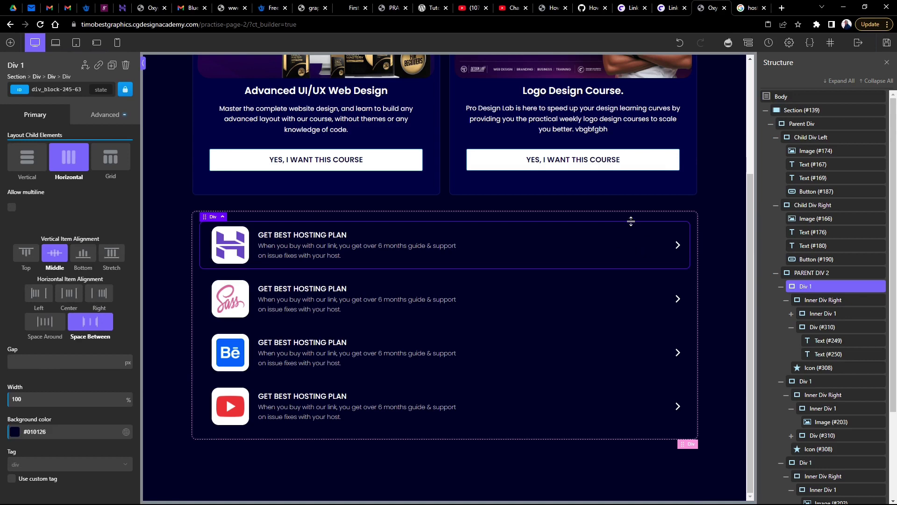
click(646, 213)
click(626, 187)
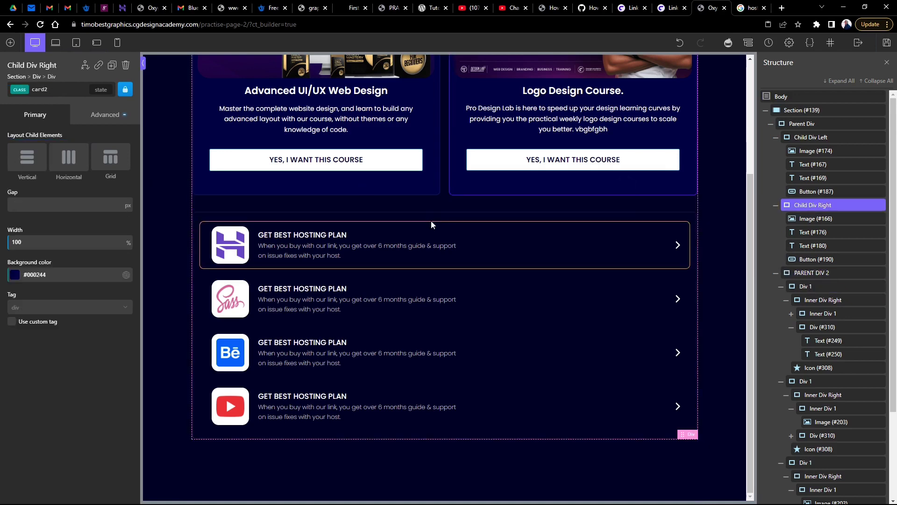
click(456, 216)
click(73, 89)
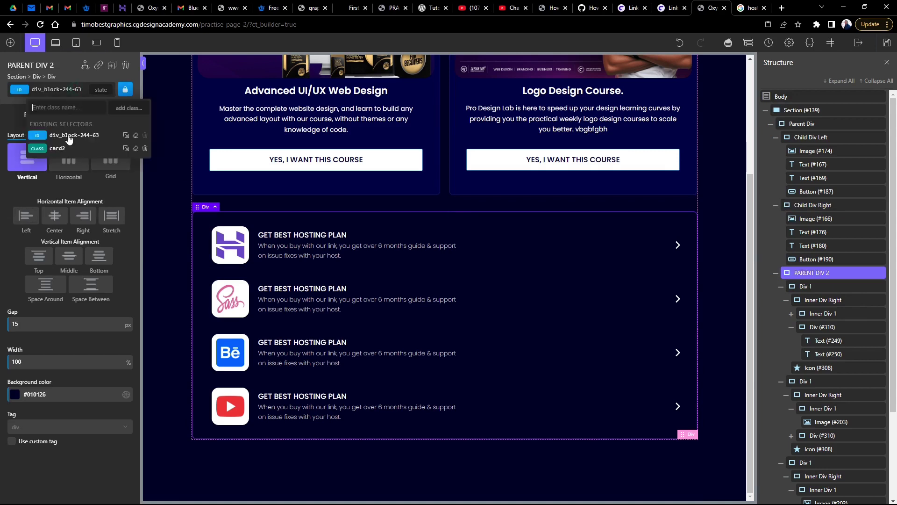
click(69, 148)
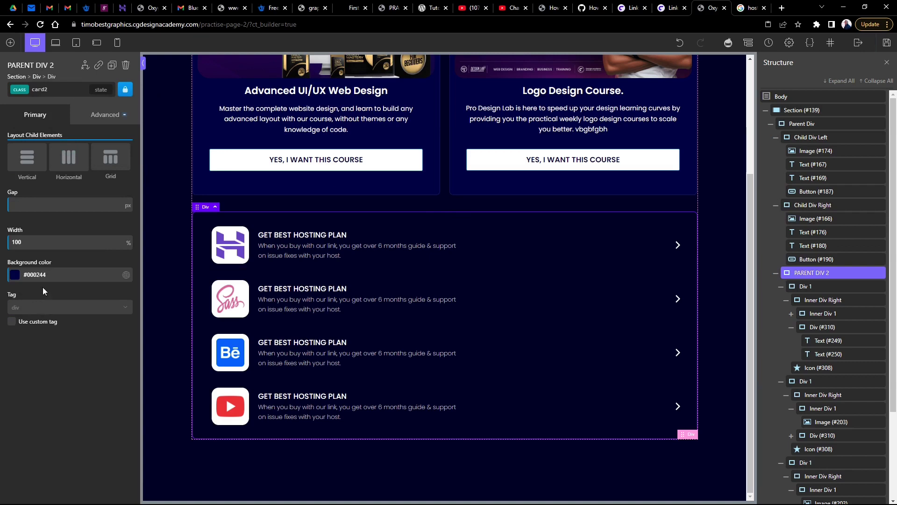
click(13, 278)
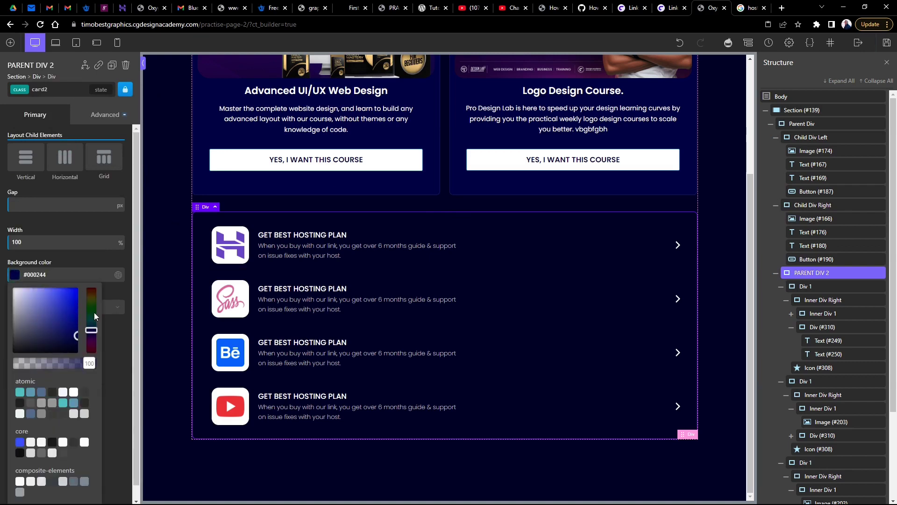
click(75, 320)
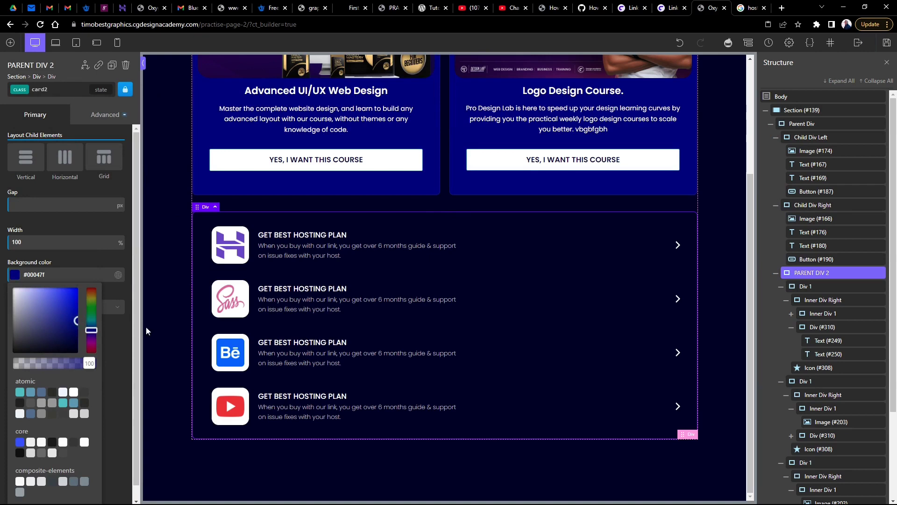
key(ctrl+z)
Clear the background color set on PARENT DIV 2's own ID, div_block-244-63, leaving the card2 class untouched.
click(149, 229)
click(196, 216)
click(67, 90)
click(64, 136)
drag(47, 395, 10, 395)
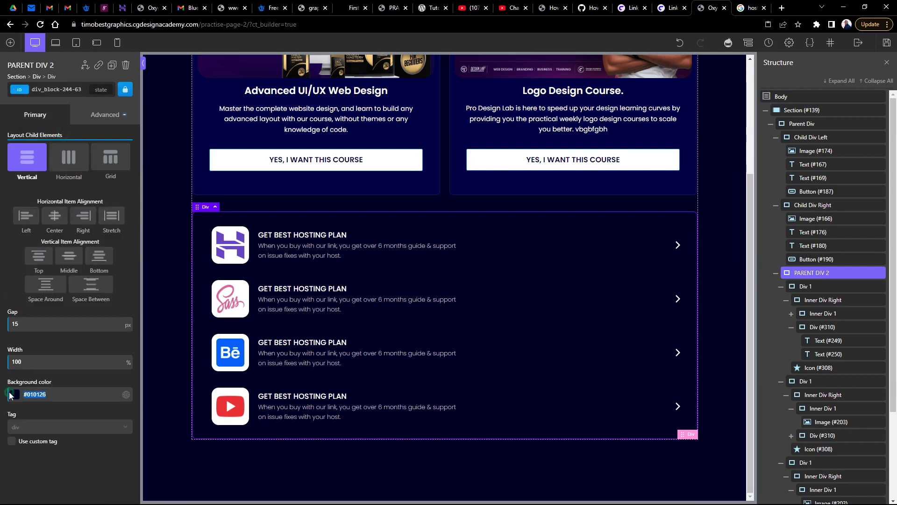
key(BackSpace)
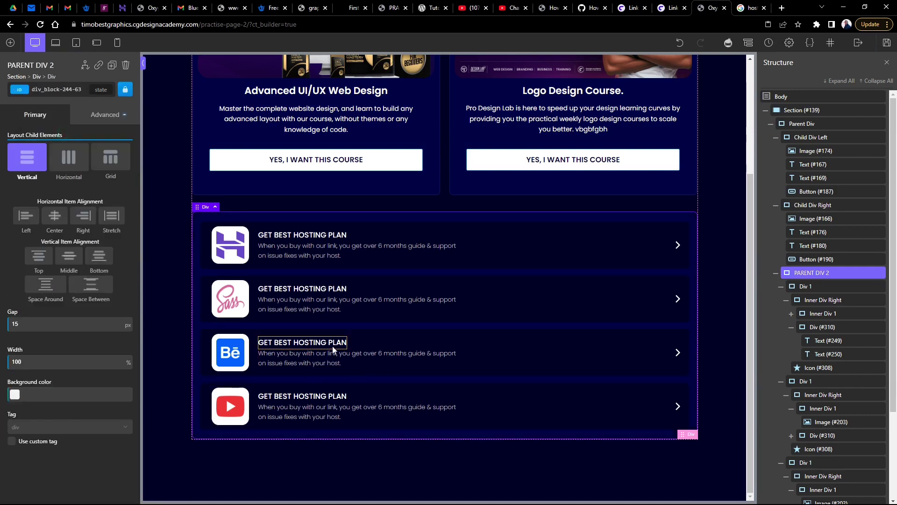
click(725, 216)
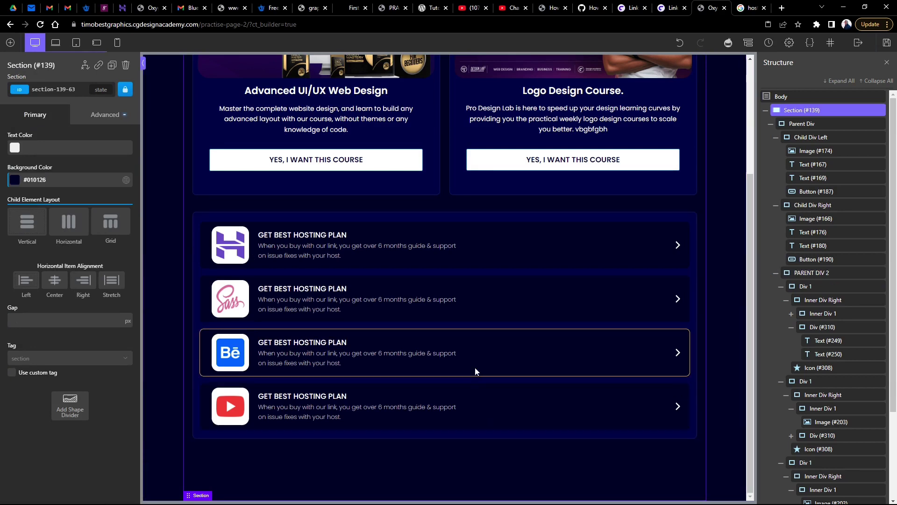
Review the course cards and link rows at the desktop and laptop breakpoints.
scroll(472, 337, up, 3)
scroll(477, 225, down, 3)
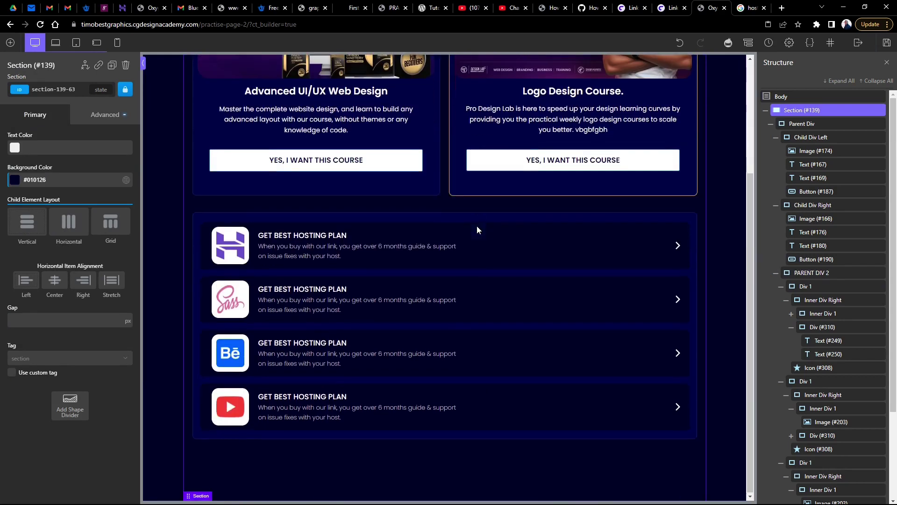
scroll(521, 314, up, 3)
scroll(500, 304, down, 3)
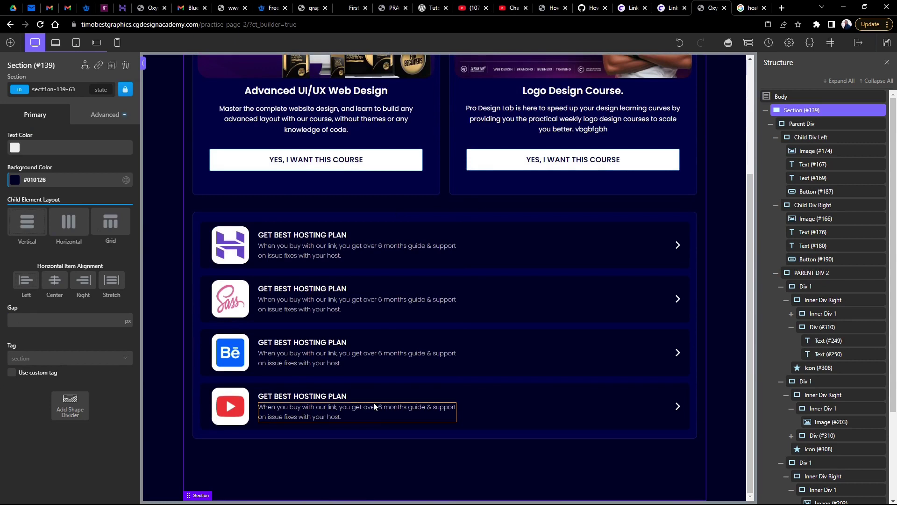
click(56, 43)
scroll(449, 311, down, 1)
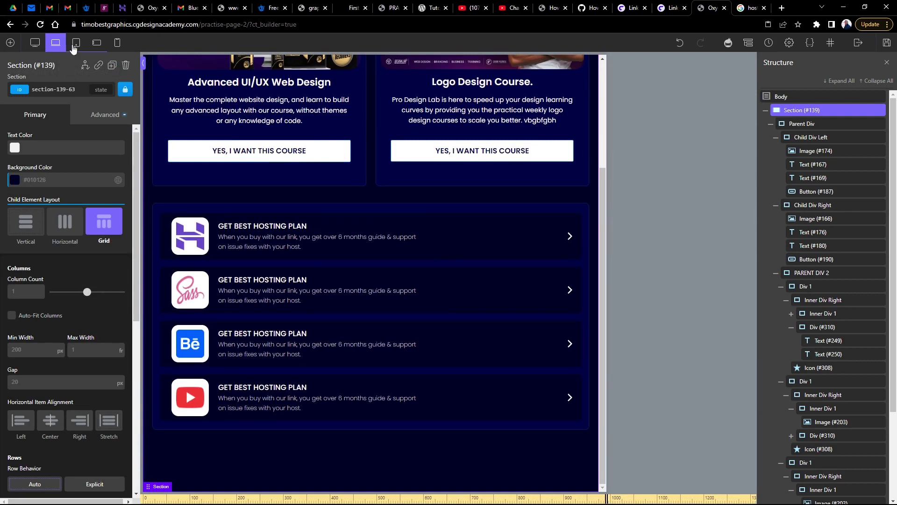
At the tablet breakpoint, set the font size of the course descriptions' btcard class to 12 px.
click(75, 44)
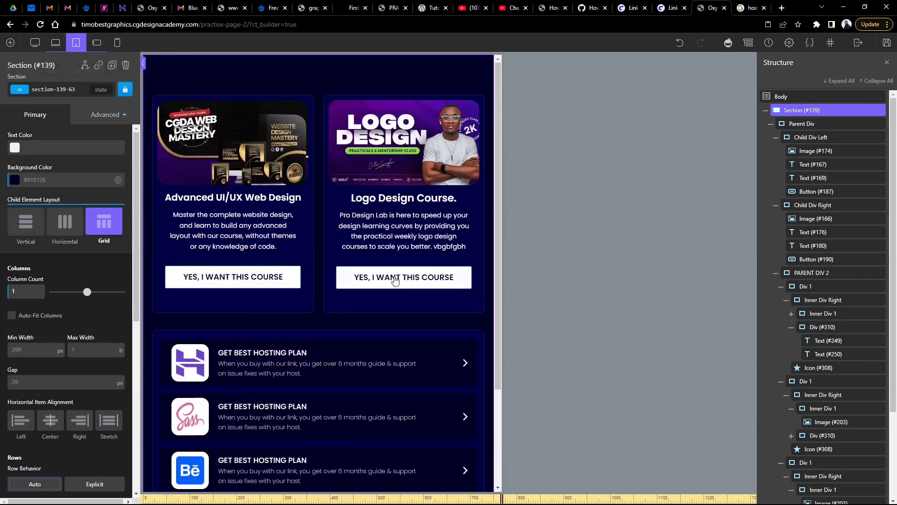
scroll(395, 280, up, 3)
click(393, 234)
click(234, 226)
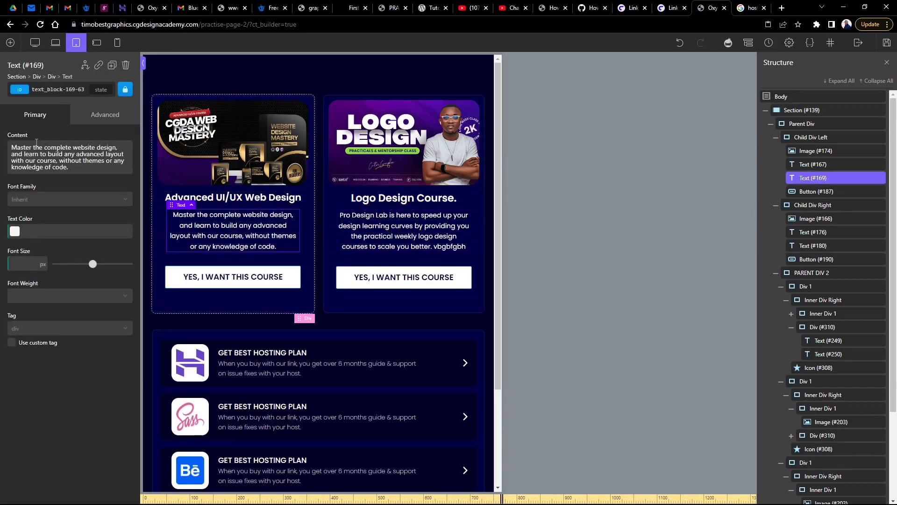
click(404, 231)
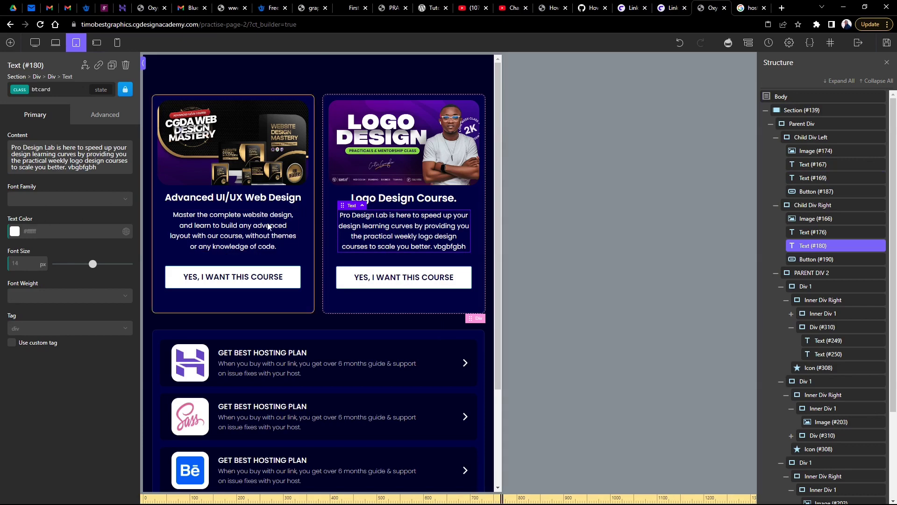
click(233, 229)
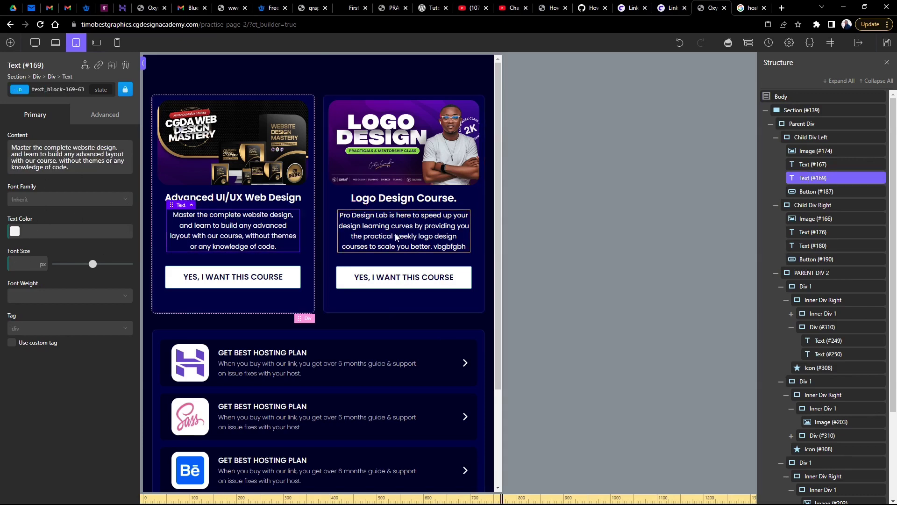
click(58, 89)
click(47, 141)
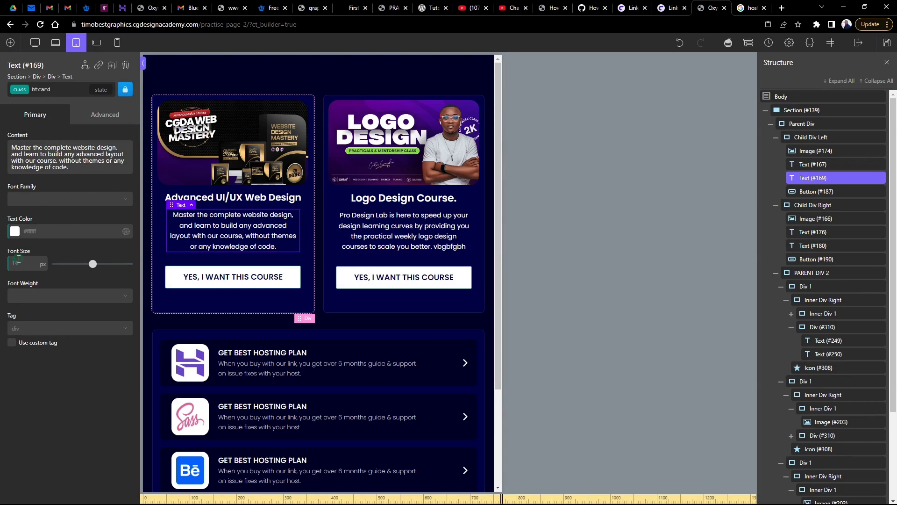
text(12)
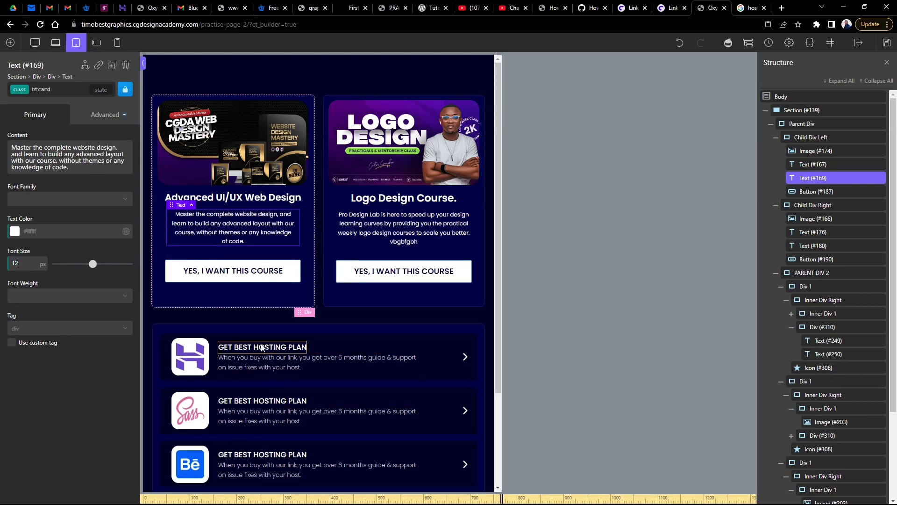
At the phone landscape breakpoint, set the left and right margins of the course descriptions' btcard class to 0.
click(97, 43)
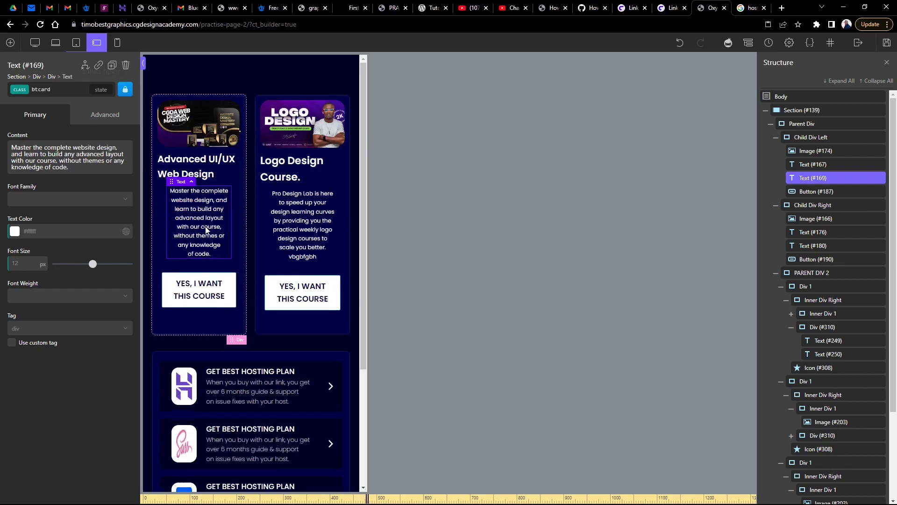
click(206, 166)
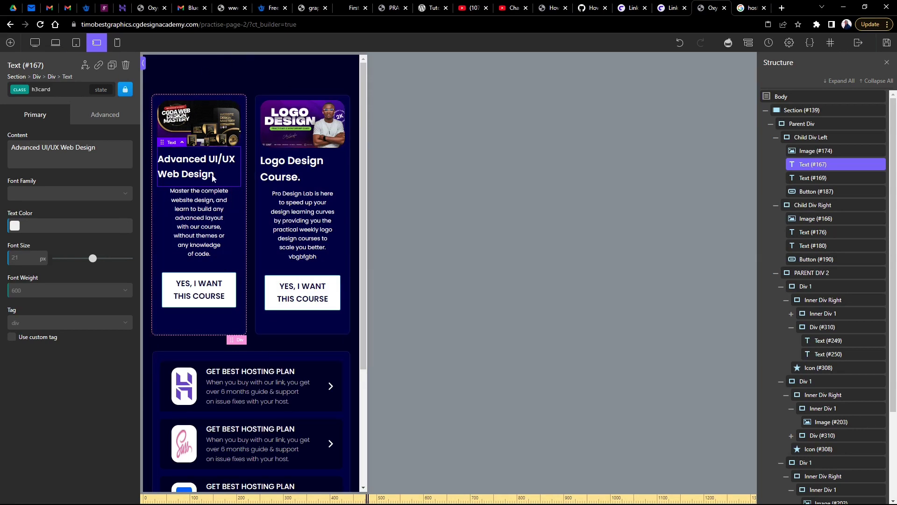
click(217, 229)
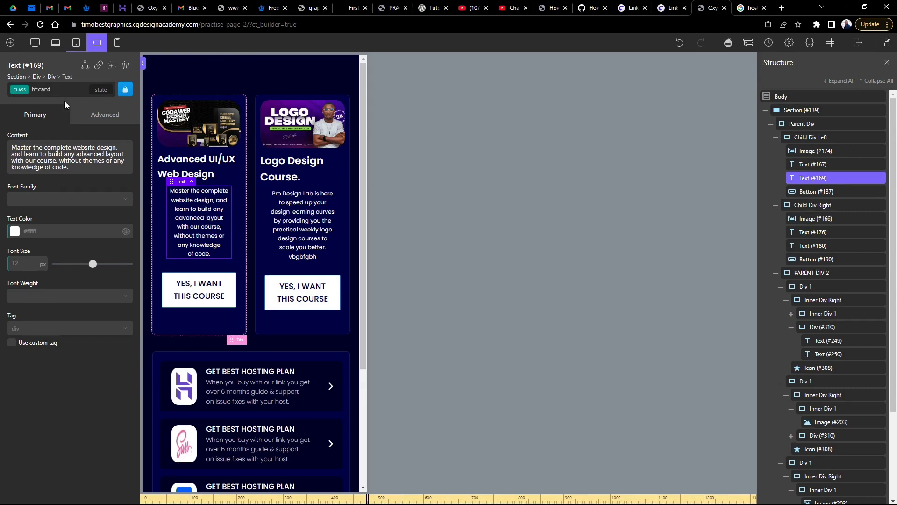
click(118, 125)
click(62, 164)
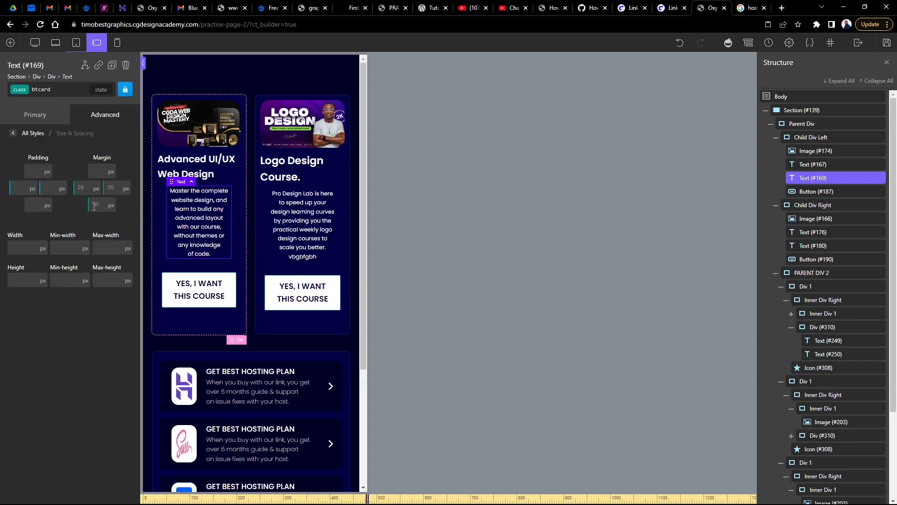
click(87, 188)
text(0)
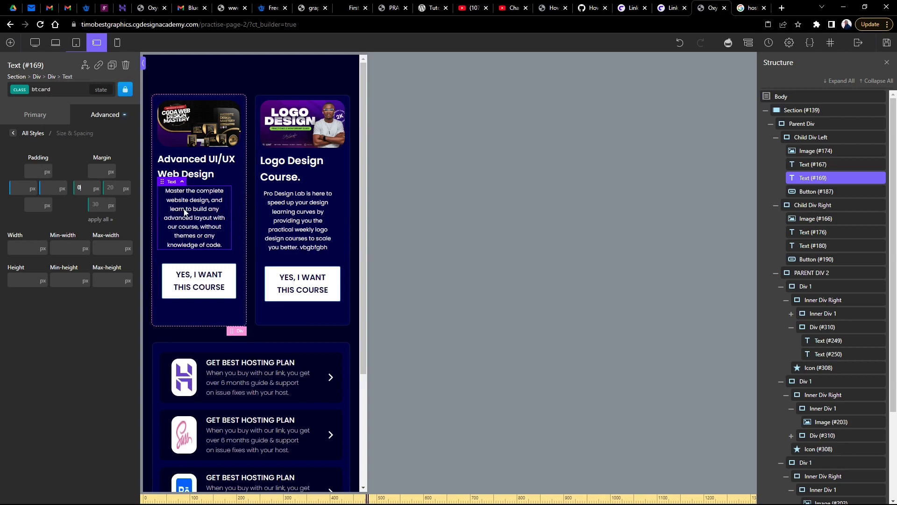
key(Tab)
text(0)
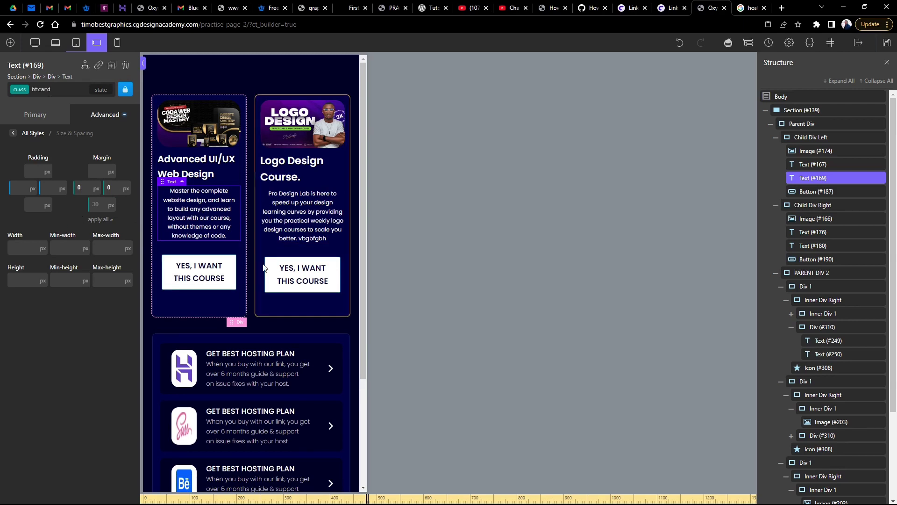
Center the course headings' h3card class at the phone landscape breakpoint and set its line height to 1.1.
click(200, 174)
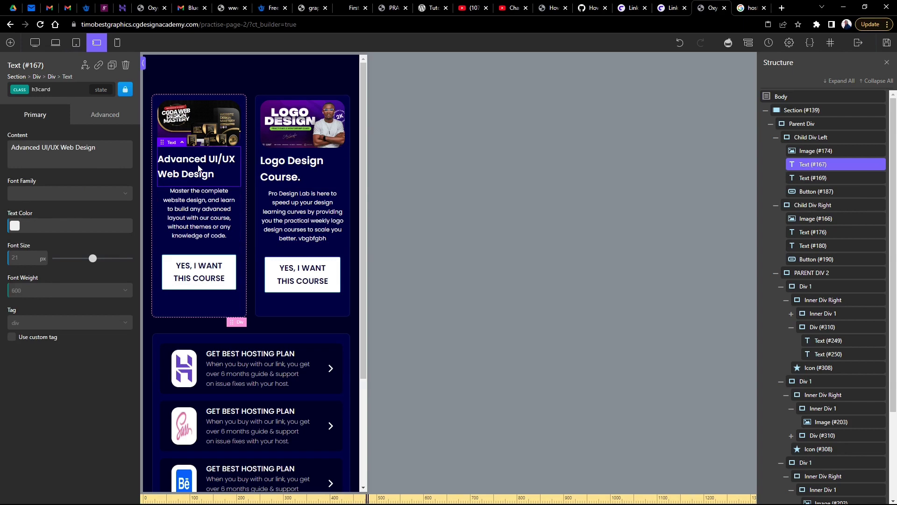
click(115, 117)
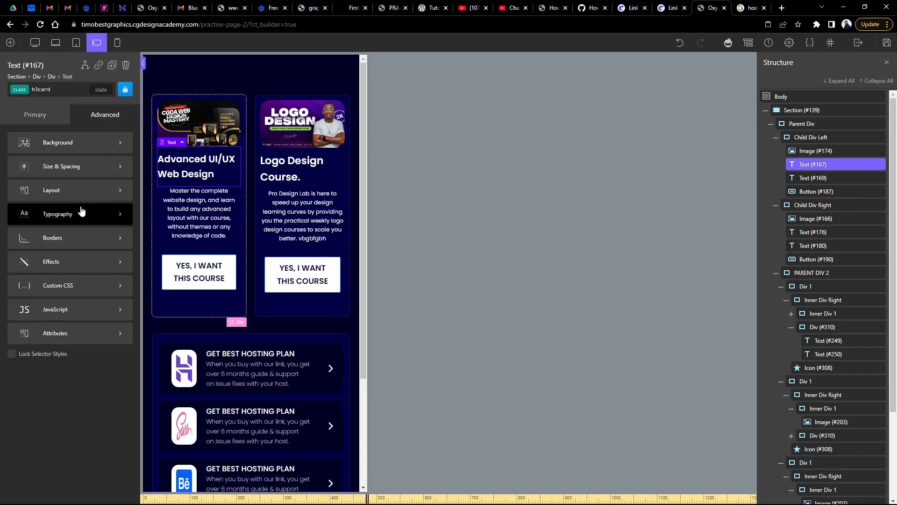
click(59, 214)
click(52, 265)
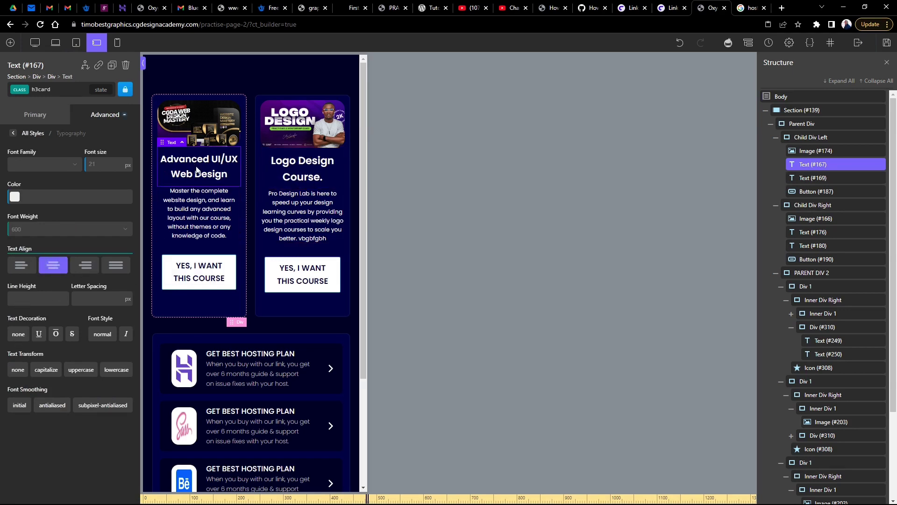
click(26, 301)
text(1)
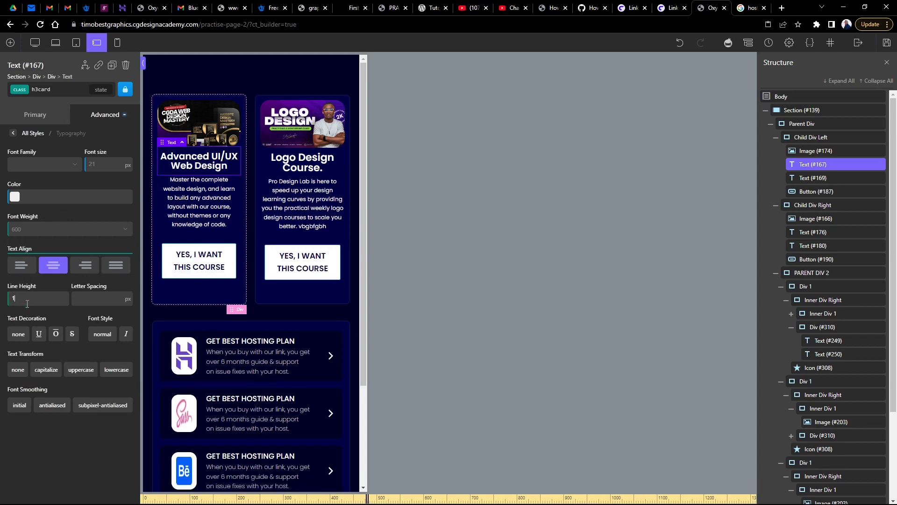
text(.1)
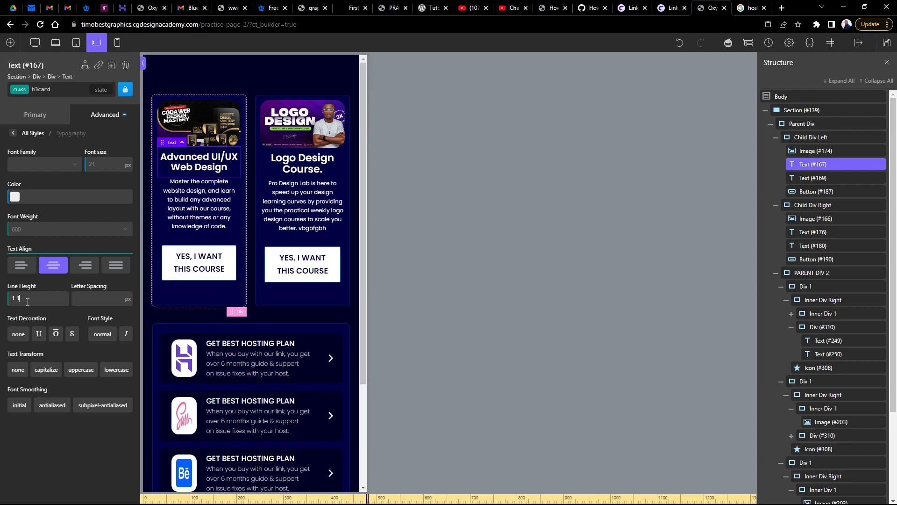
Set the h3card class's line height to 1.2 and its font size to 17 px at the phone landscape breakpoint.
key(BackSpace)
text(2)
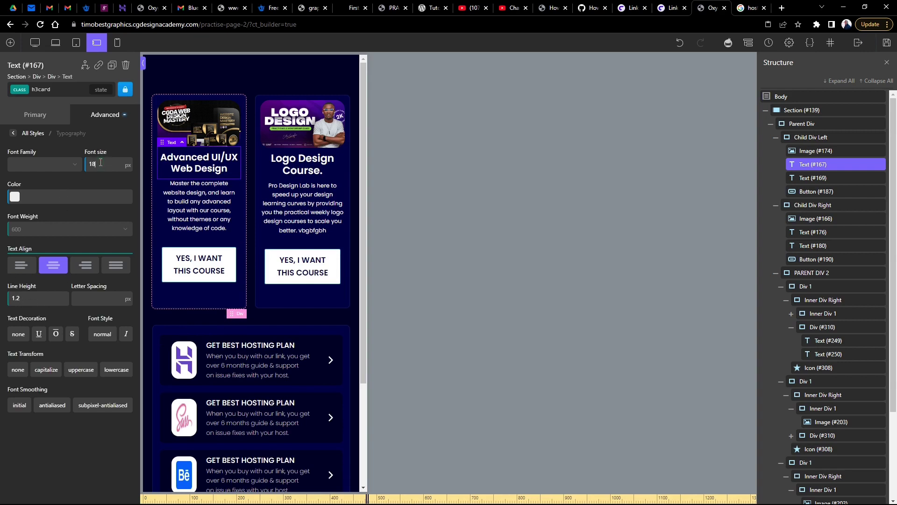
click(75, 164)
double_click(102, 165)
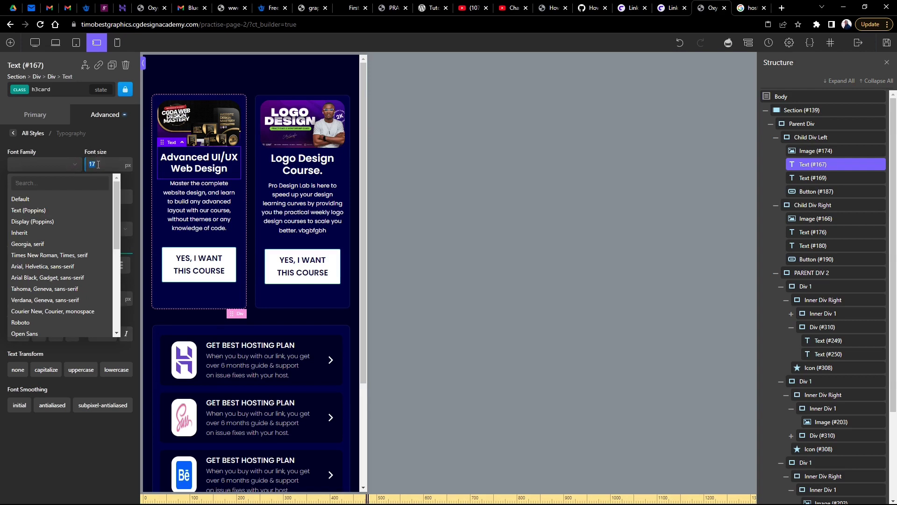
Switch between the heading's ID and class selectors and set the h3card class's font size to 16 px.
click(56, 89)
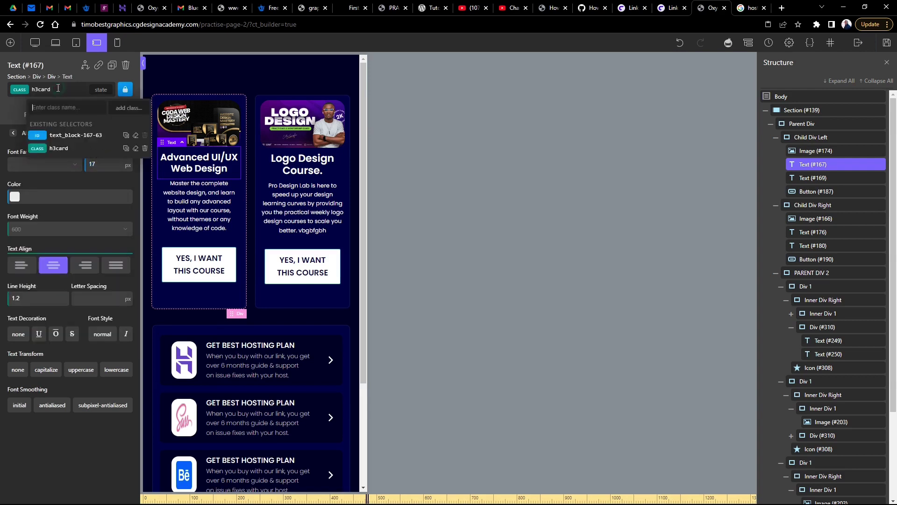
click(73, 135)
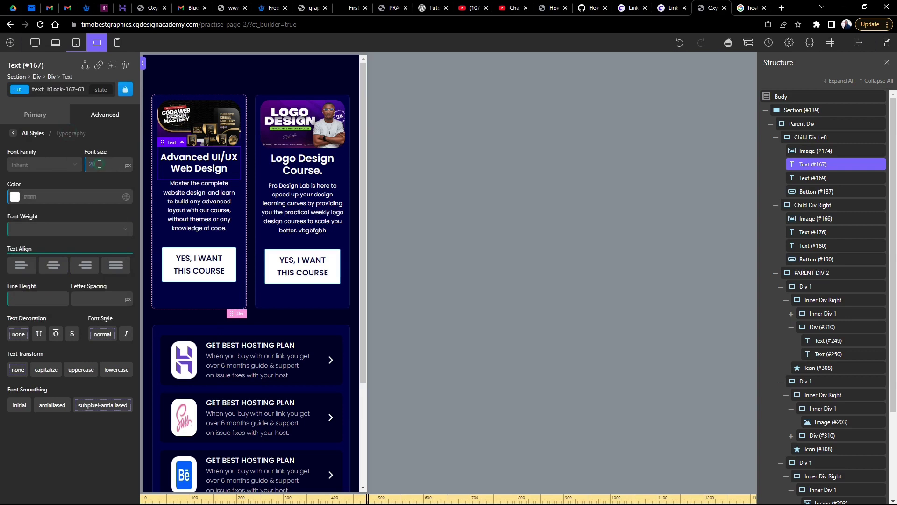
click(56, 88)
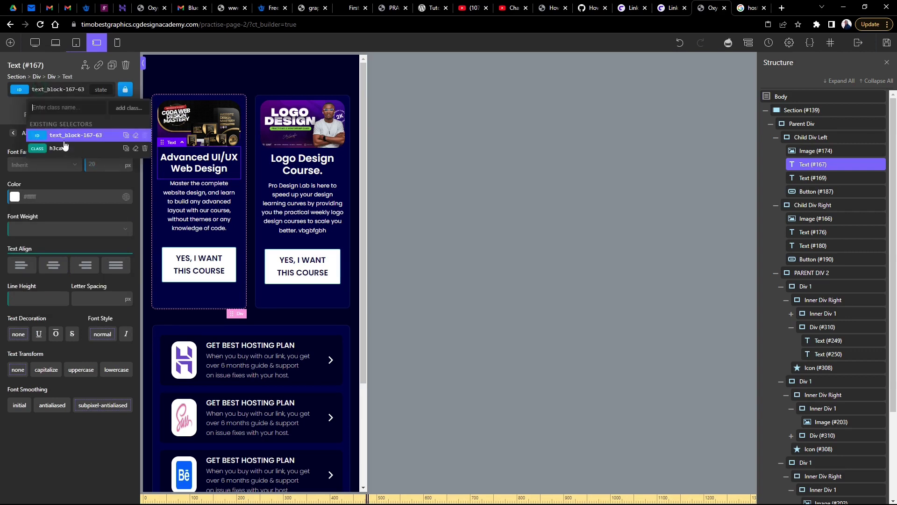
click(108, 135)
double_click(103, 163)
text(16)
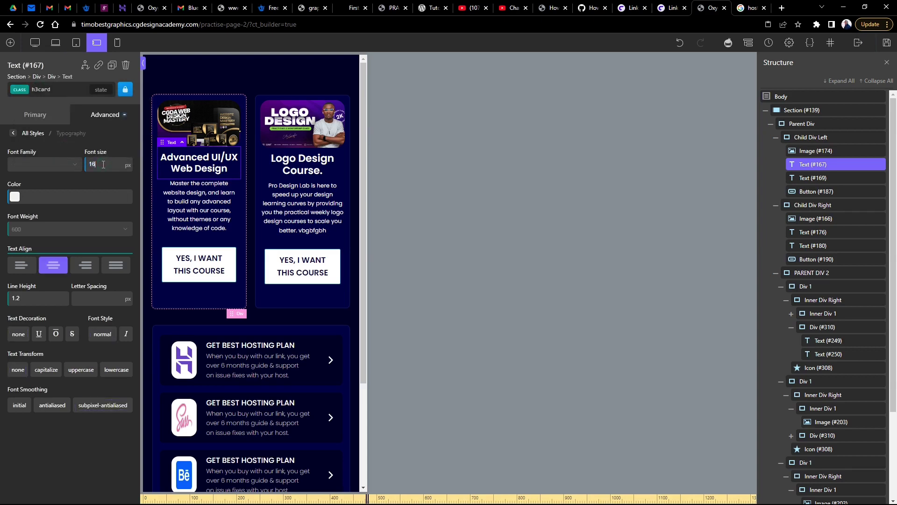
Try a font size of 0 on the "Advanced UI/UX Web Design" heading's own ID selector.
click(70, 95)
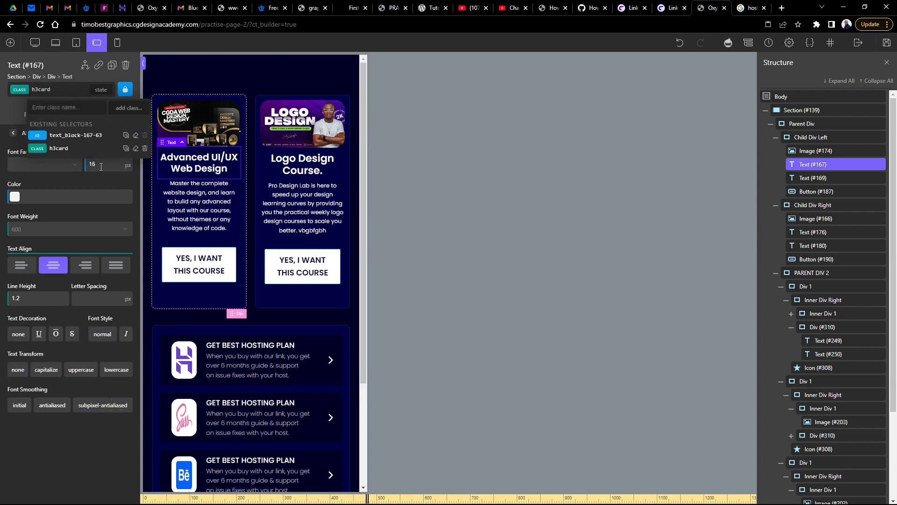
click(83, 135)
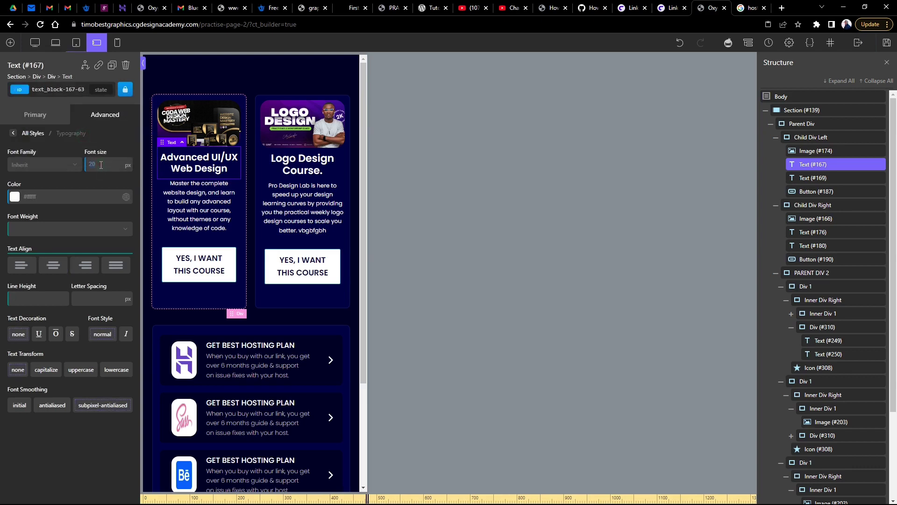
text(0)
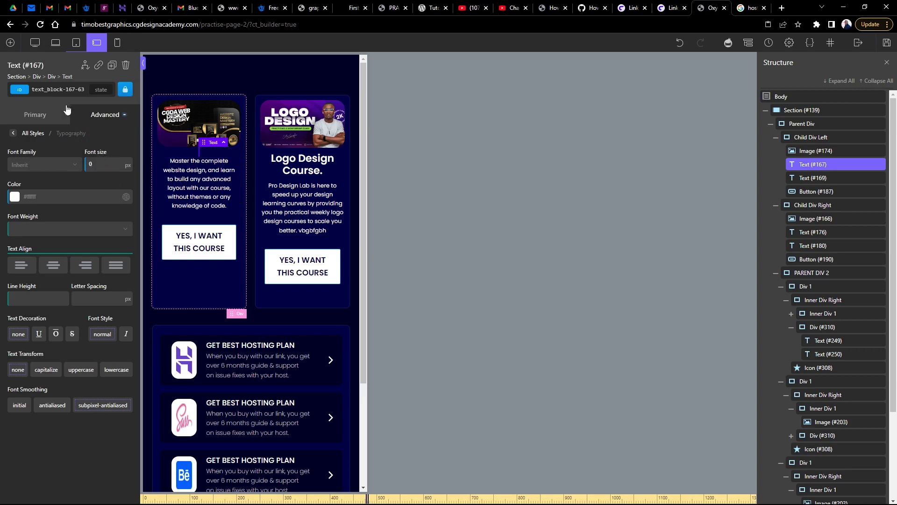
Return to the h3card class of the course heading and set its font size to 17 px.
click(58, 89)
click(58, 148)
double_click(101, 164)
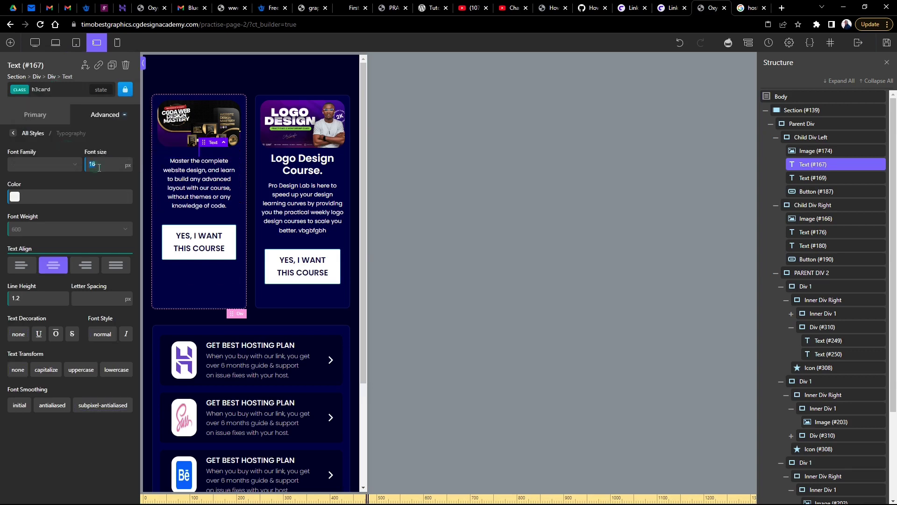
click(56, 90)
click(92, 147)
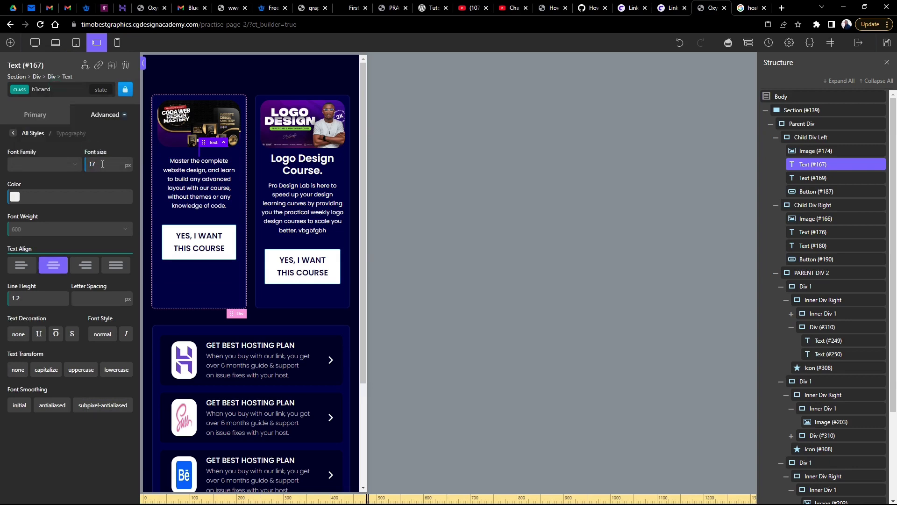
Set the "Advanced UI/UX Web Design" heading's ID font size to 17 px and copy its styling to the "Logo Design Course." heading.
click(29, 89)
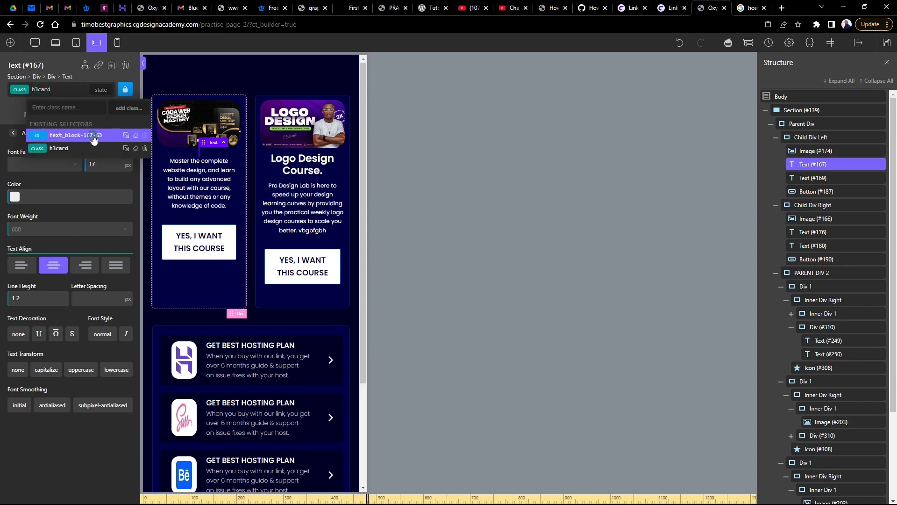
click(75, 135)
key(BackSpace)
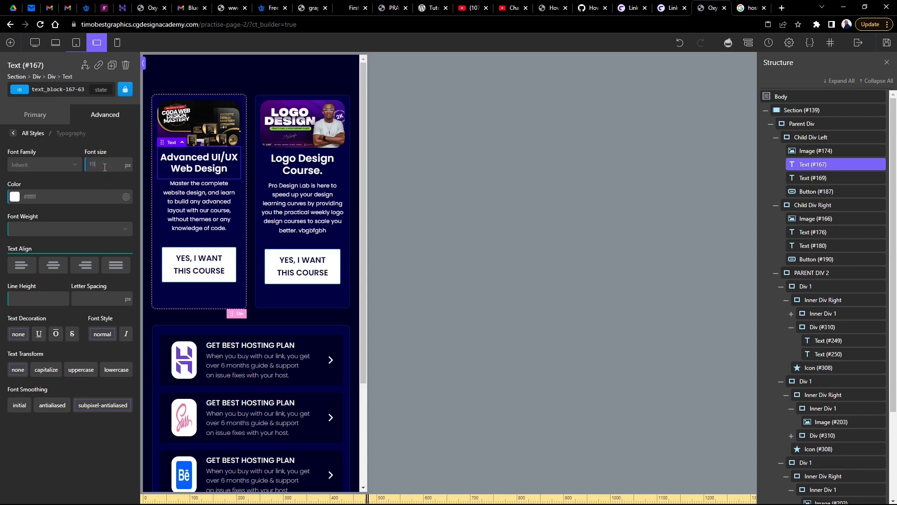
text(17)
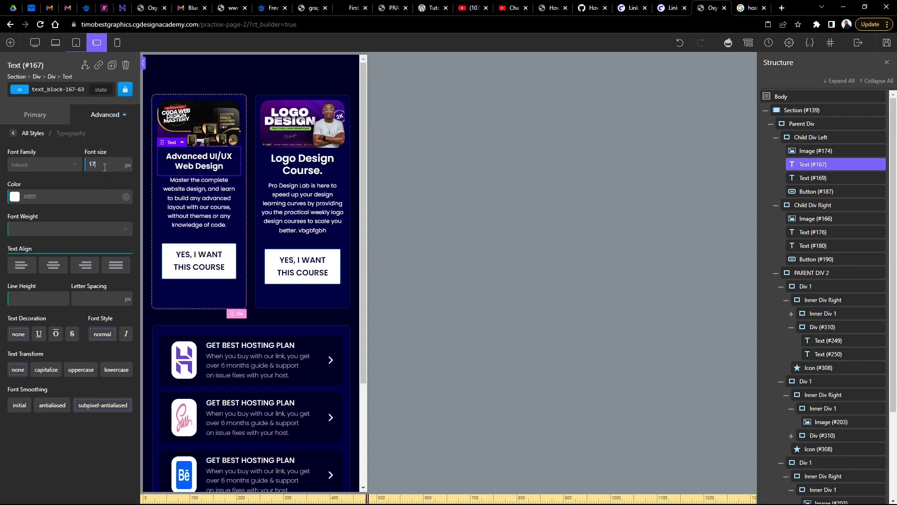
right_click(189, 162)
click(218, 196)
right_click(284, 167)
click(308, 239)
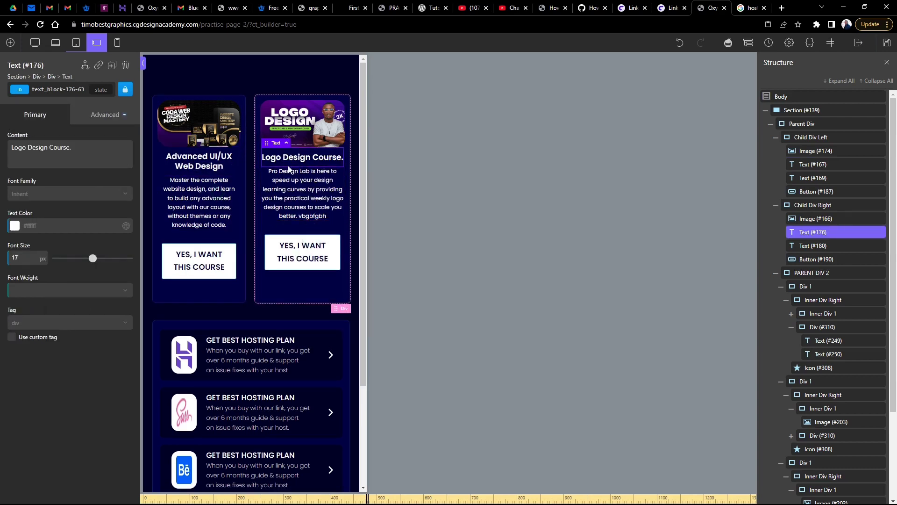
Set the font size to 18 px on the ID selectors of both course headings, "Logo Design Course." and "Advanced UI/UX Web Design".
click(100, 116)
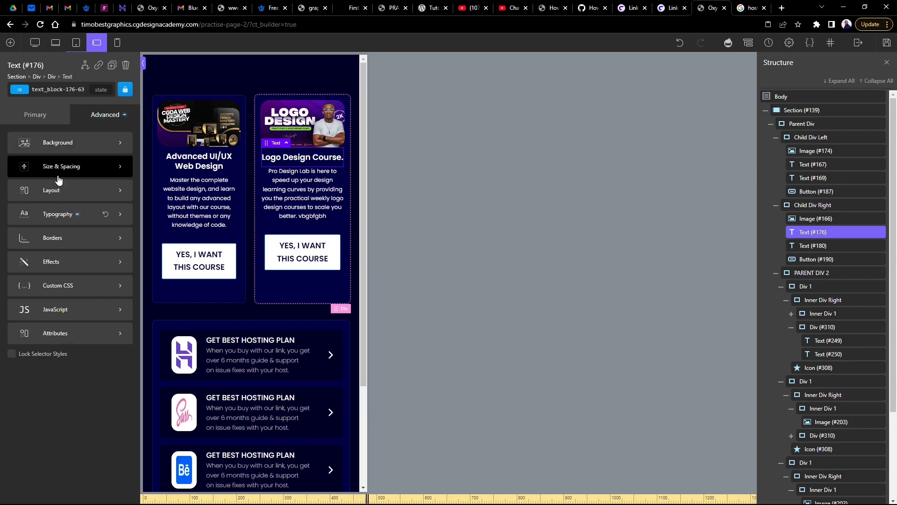
click(55, 216)
double_click(101, 162)
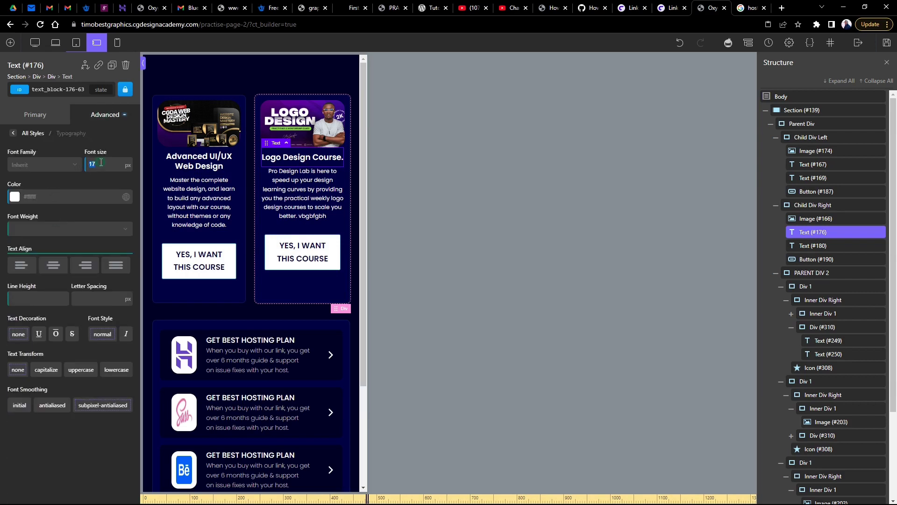
text(18)
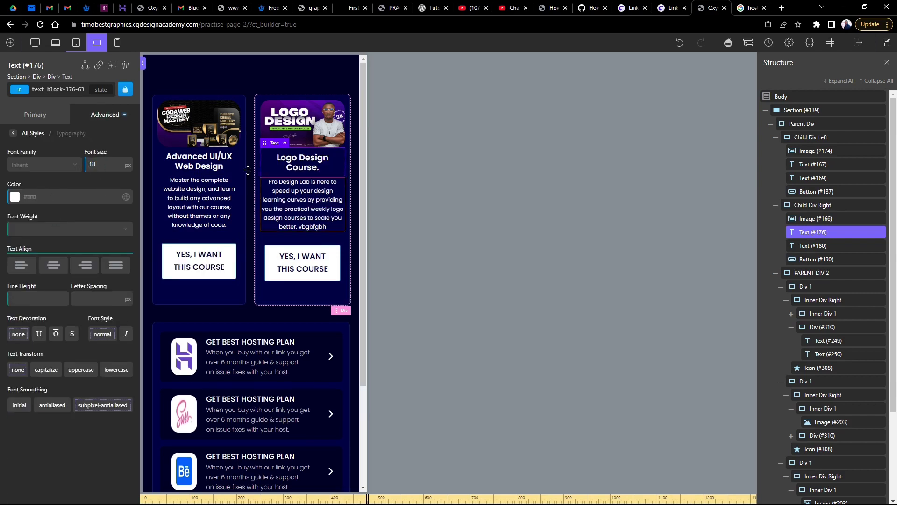
click(192, 165)
click(106, 116)
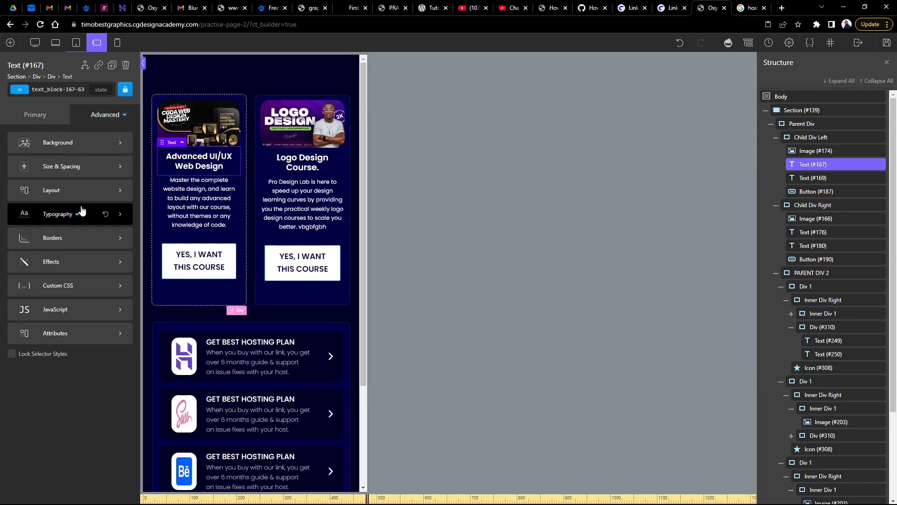
click(70, 211)
key(Up)
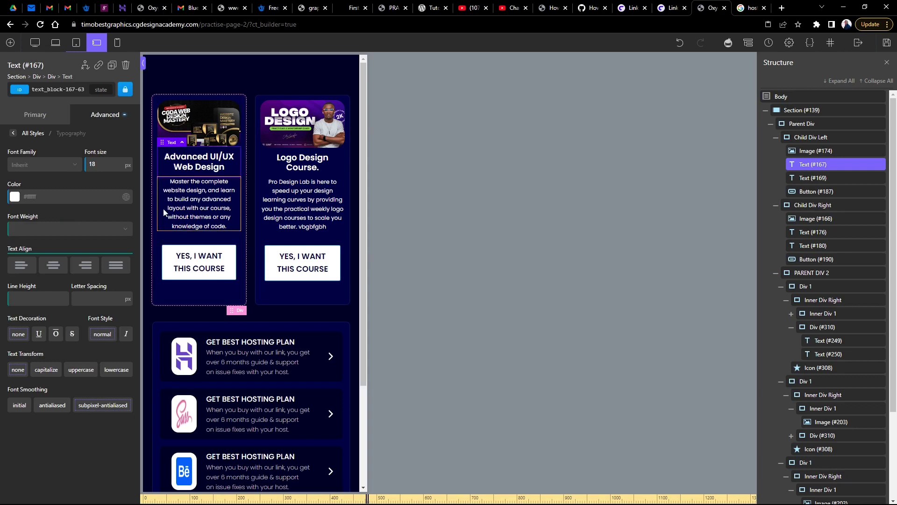
click(187, 196)
click(95, 116)
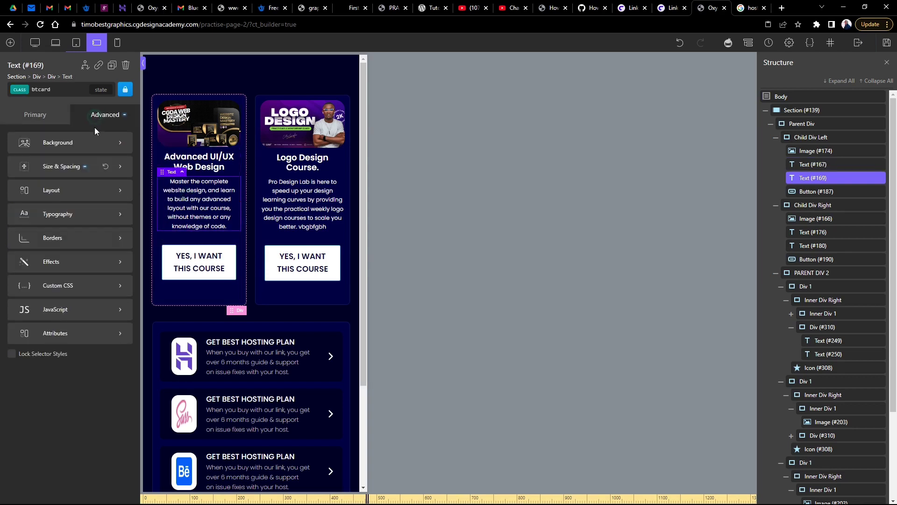
click(69, 167)
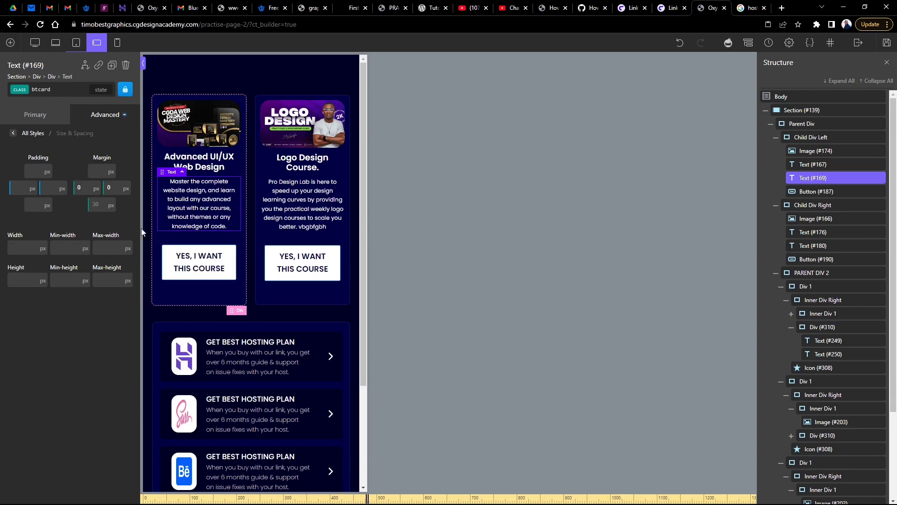
click(106, 115)
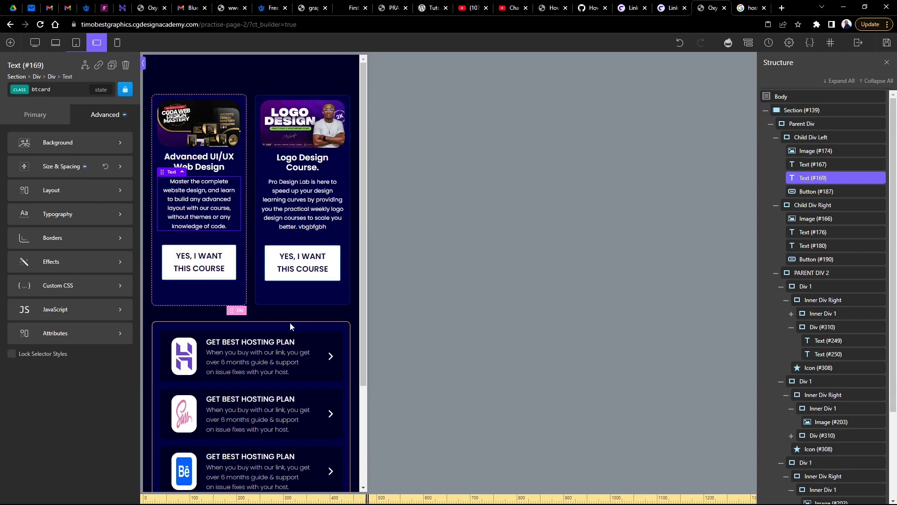
Set the grid column count of the Parent Div holding the course cards to 1 at the phone landscape breakpoint.
click(257, 313)
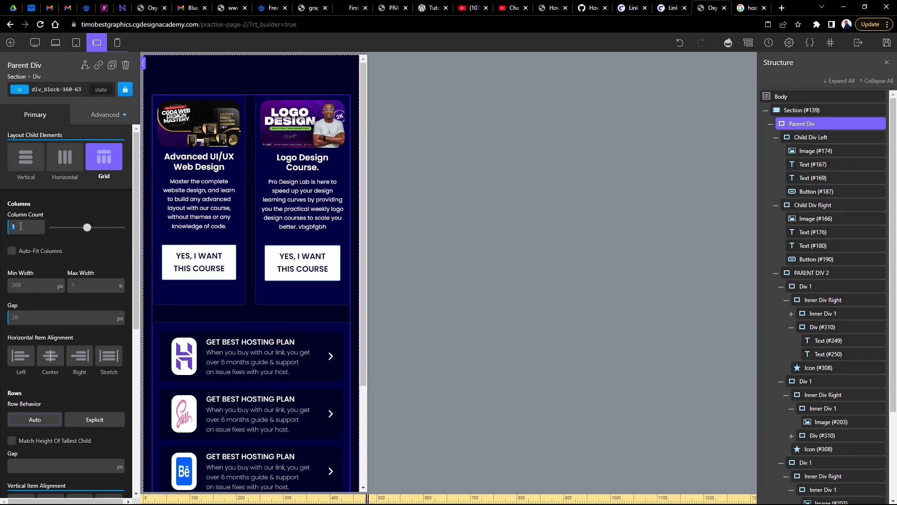
text(2)
key(BackSpace)
text(1)
key(Down)
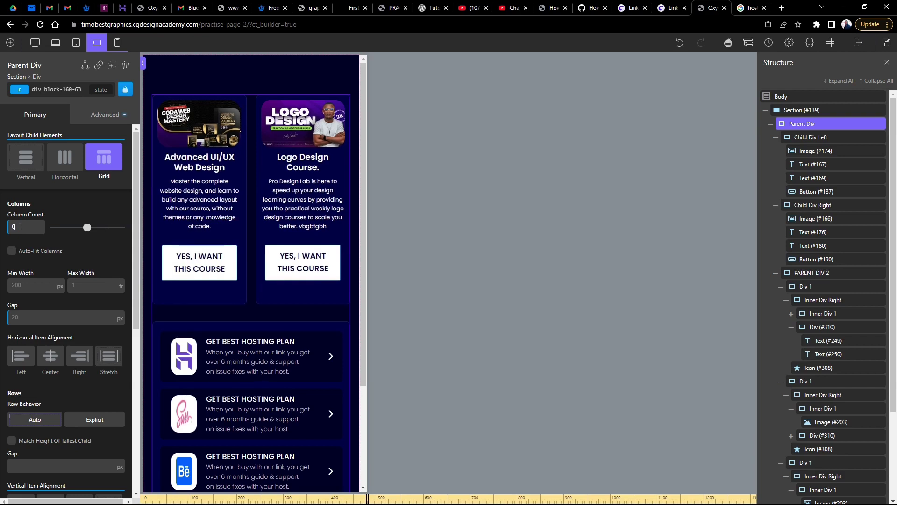
key(Up)
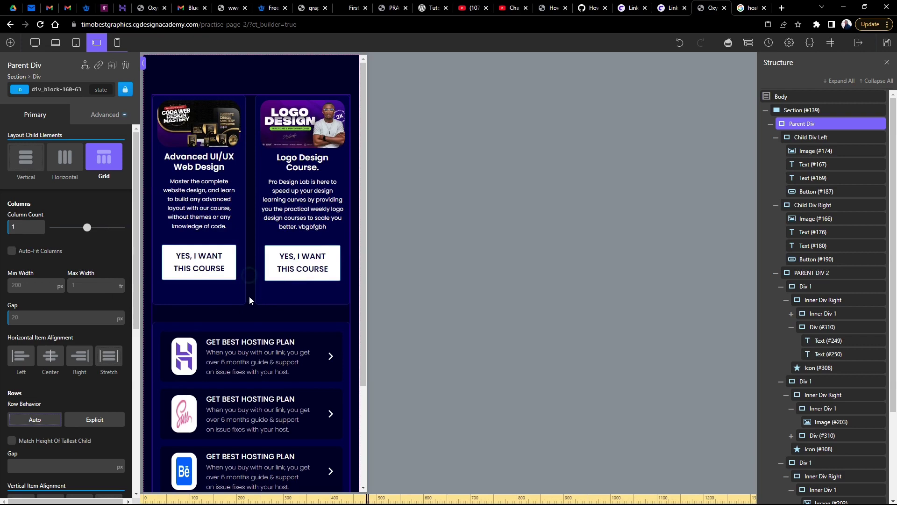
Override the first course card's column span to 2 in the Parent Div's grid child spans.
scroll(250, 319, down, 3)
scroll(249, 318, up, 3)
scroll(50, 303, down, 4)
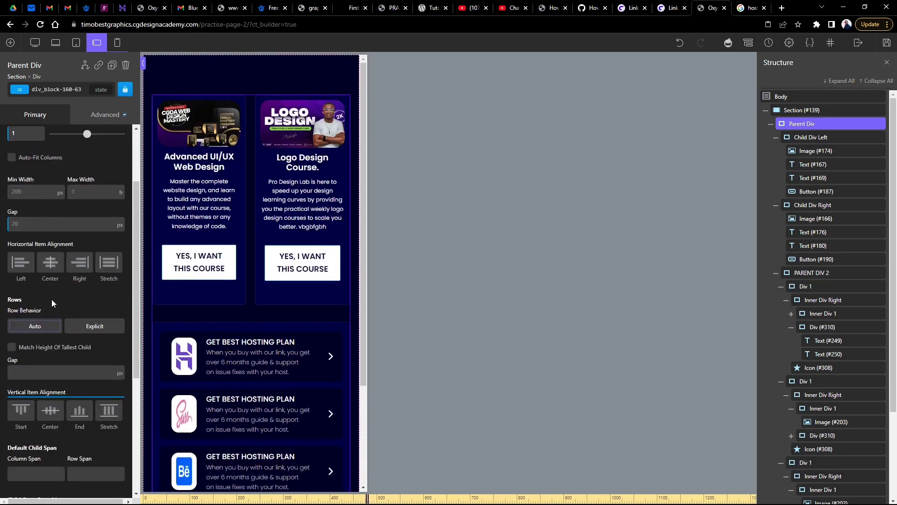
scroll(52, 296, down, 1)
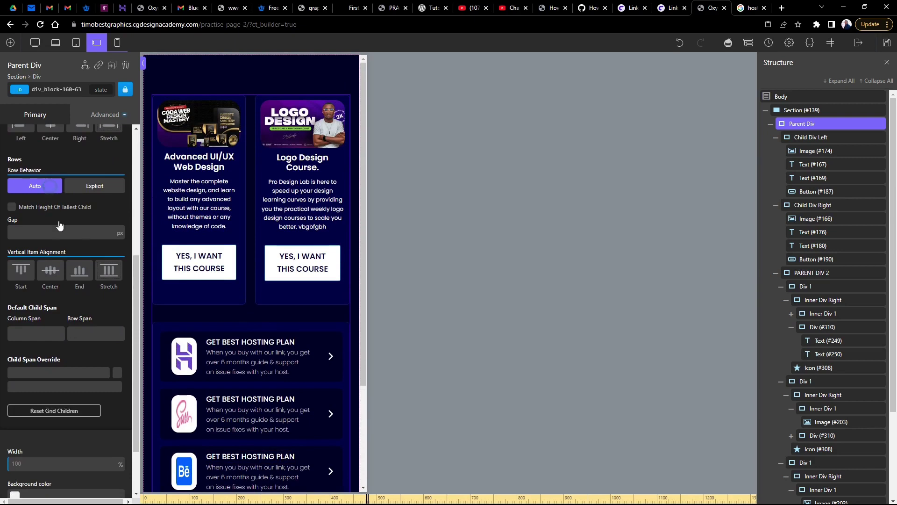
scroll(67, 246, down, 1)
scroll(68, 246, down, 1)
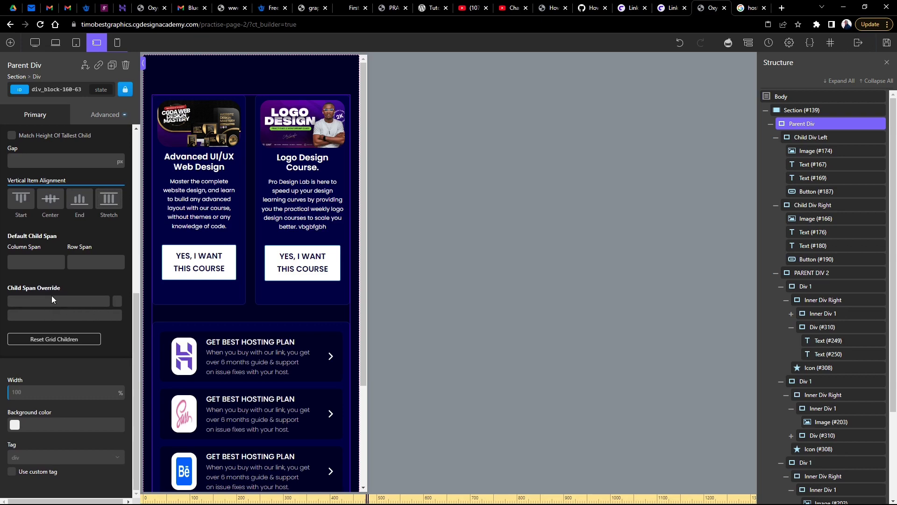
click(65, 303)
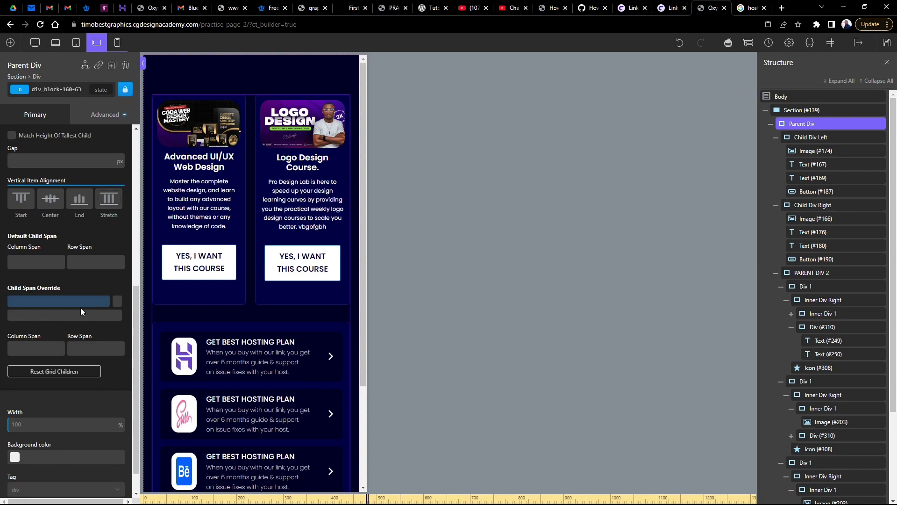
click(113, 301)
click(39, 346)
text(2)
click(41, 302)
click(117, 302)
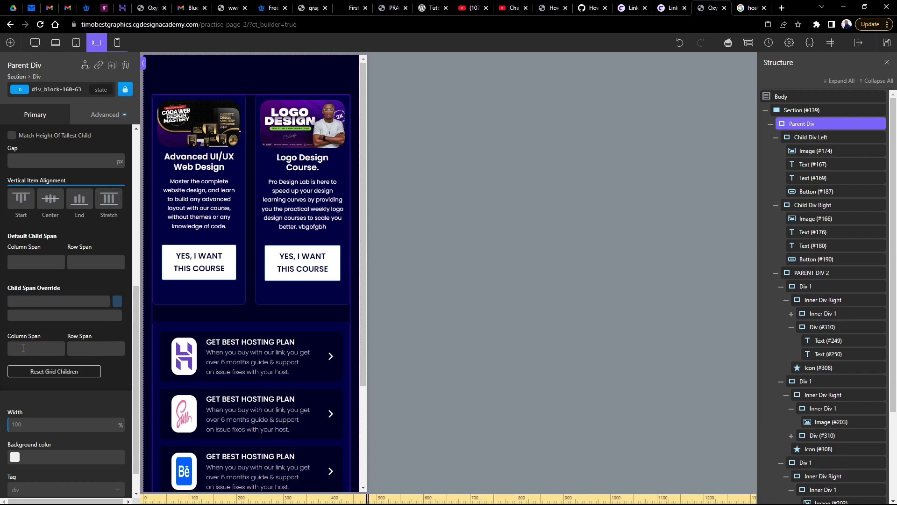
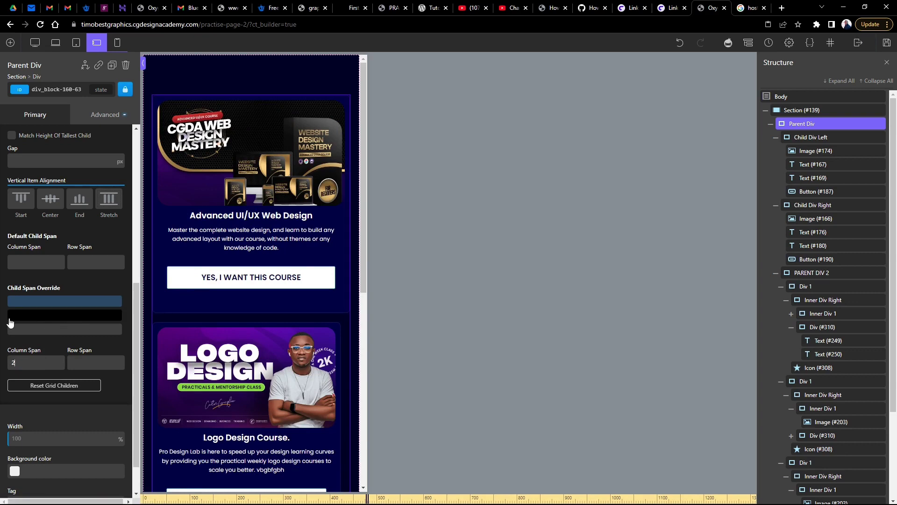
Select the second course card among the Parent Div's grid child span overrides.
scroll(88, 281, up, 6)
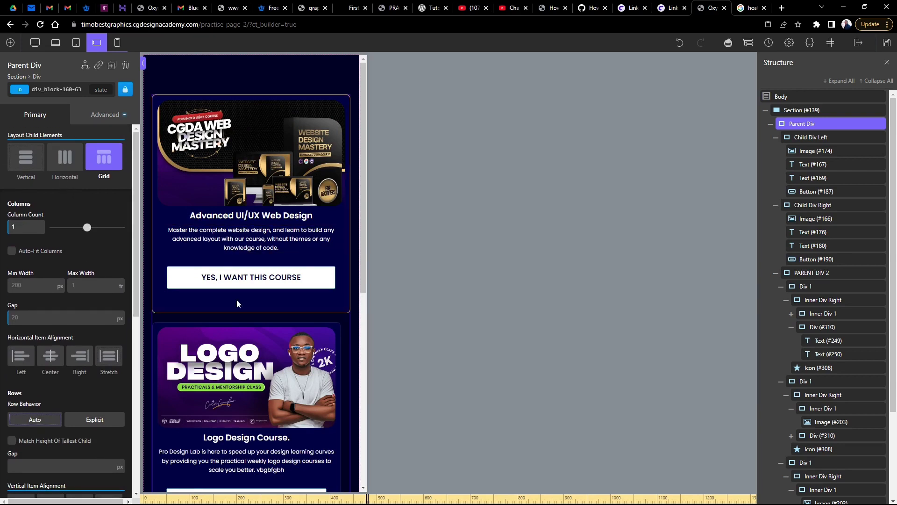
scroll(243, 327, down, 8)
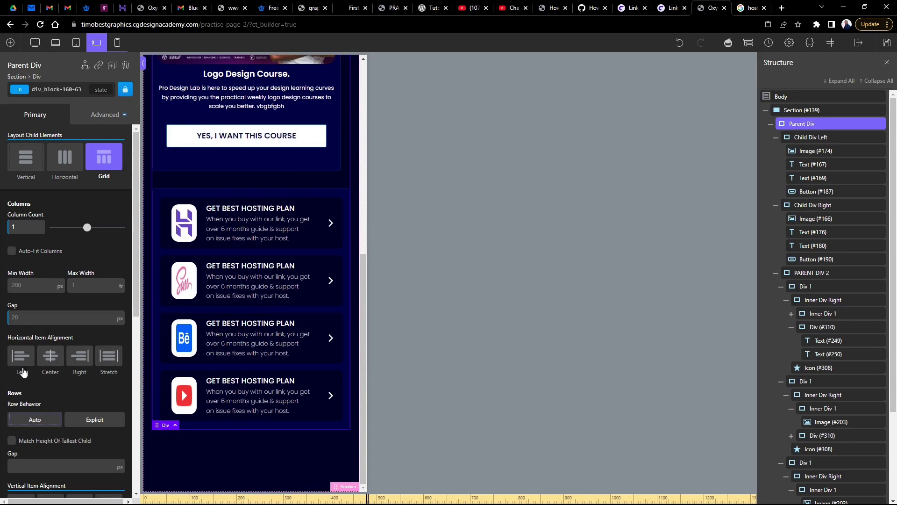
scroll(50, 377, down, 7)
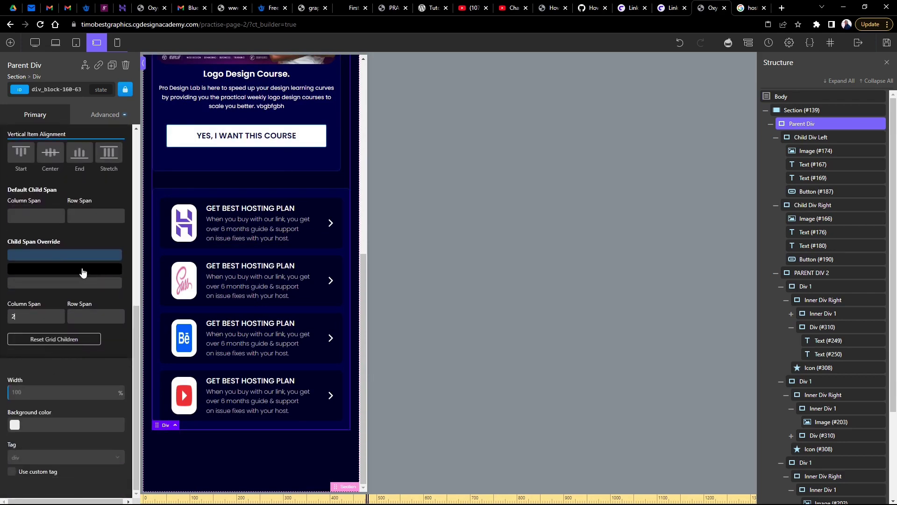
click(11, 269)
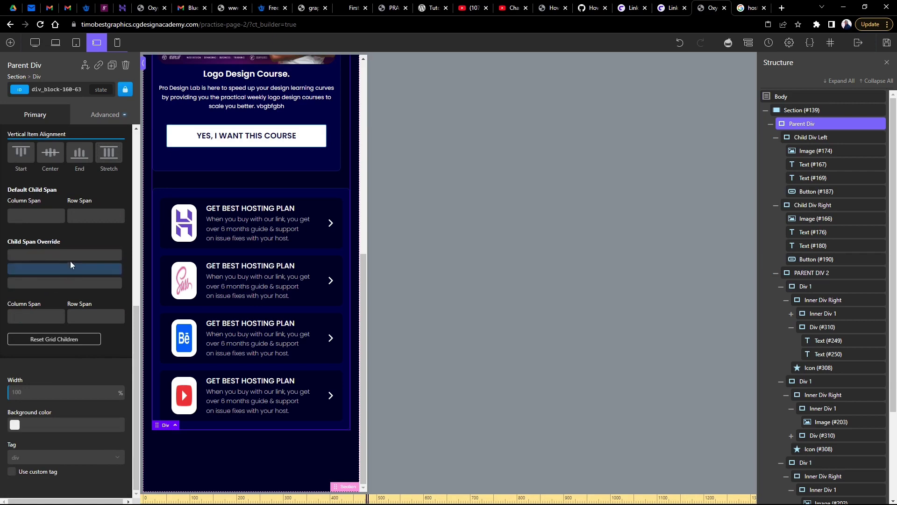
scroll(71, 260, up, 8)
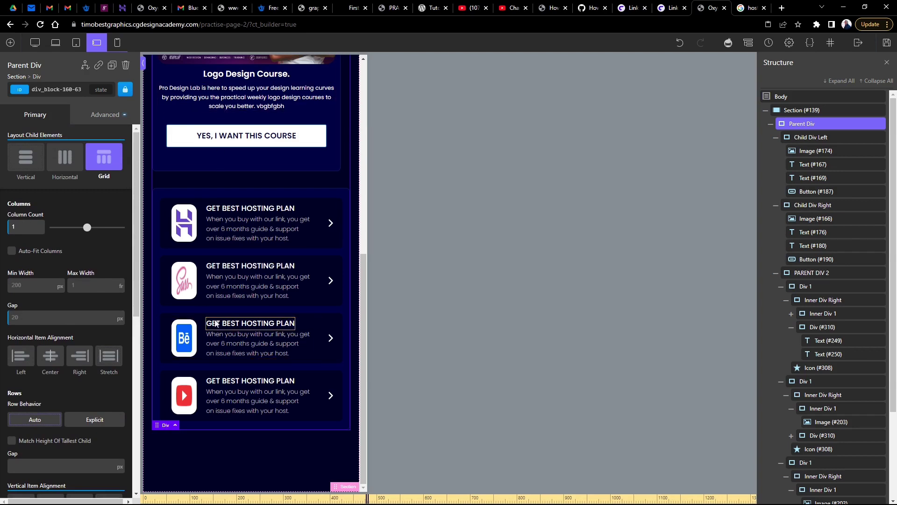
scroll(215, 323, up, 5)
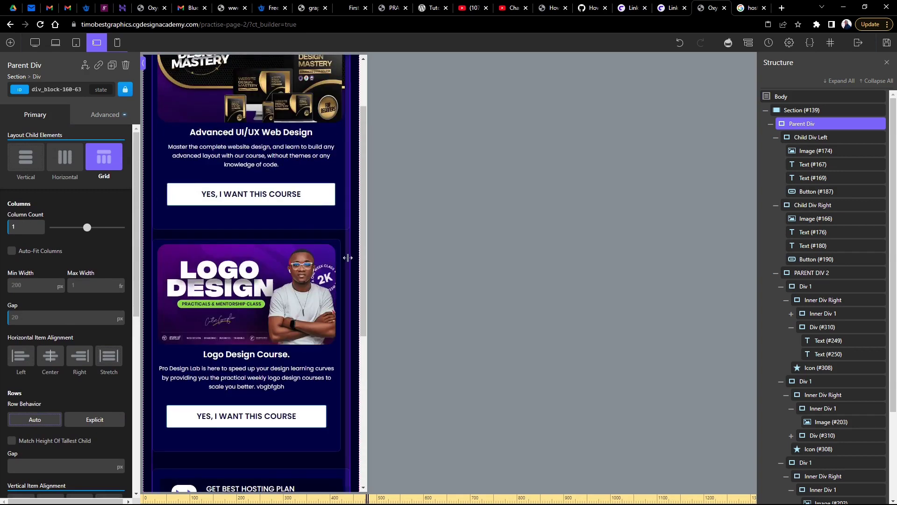
Examine the size, spacing and layout settings of the Logo Design course card's ID selector and card2 class.
click(343, 265)
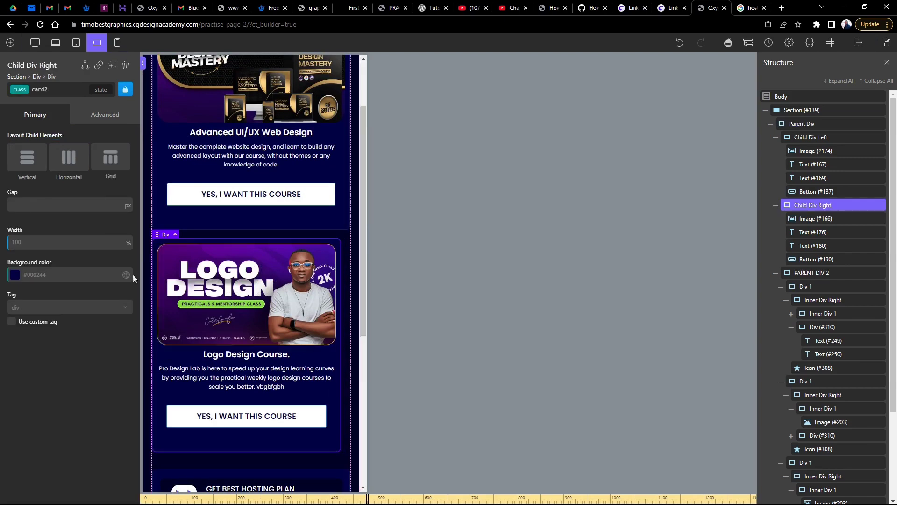
click(56, 89)
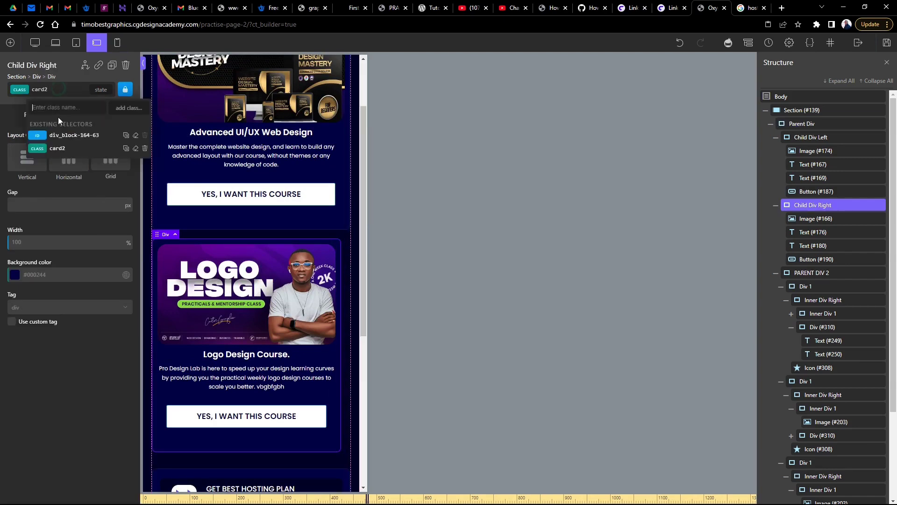
click(77, 135)
click(107, 116)
click(70, 171)
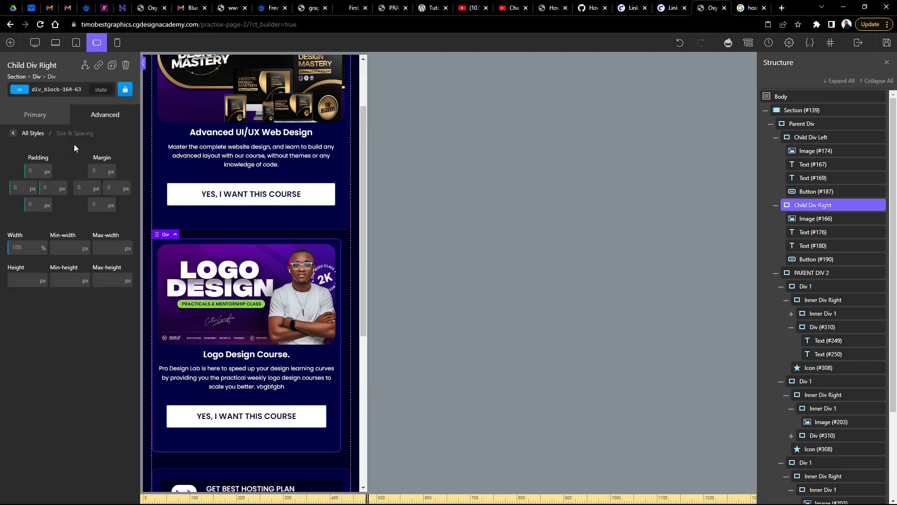
click(71, 89)
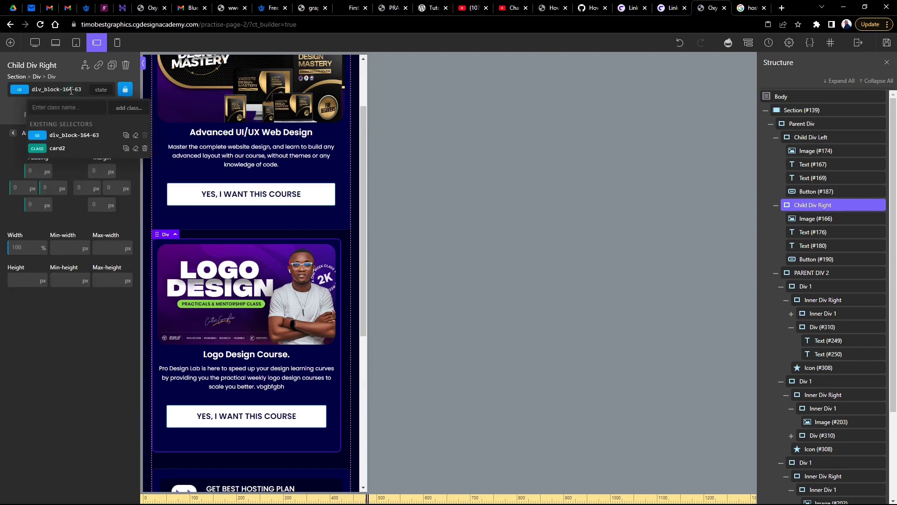
click(68, 148)
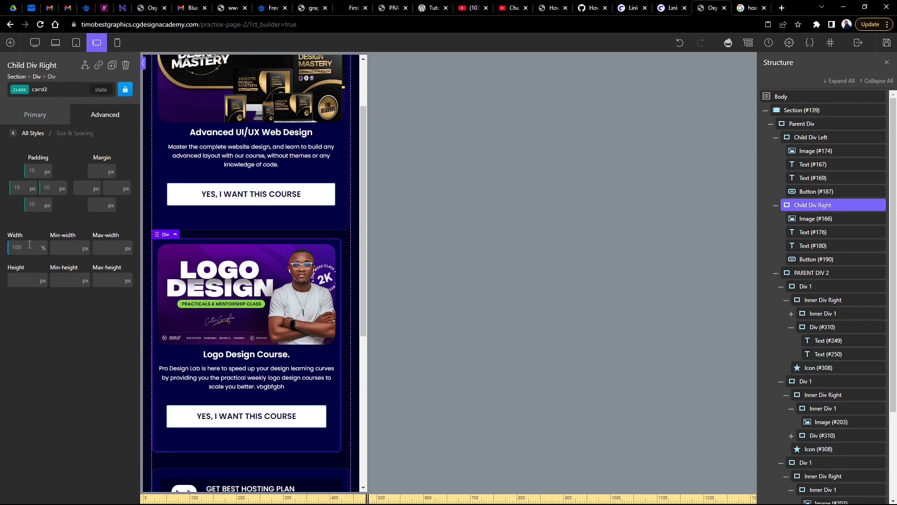
click(49, 118)
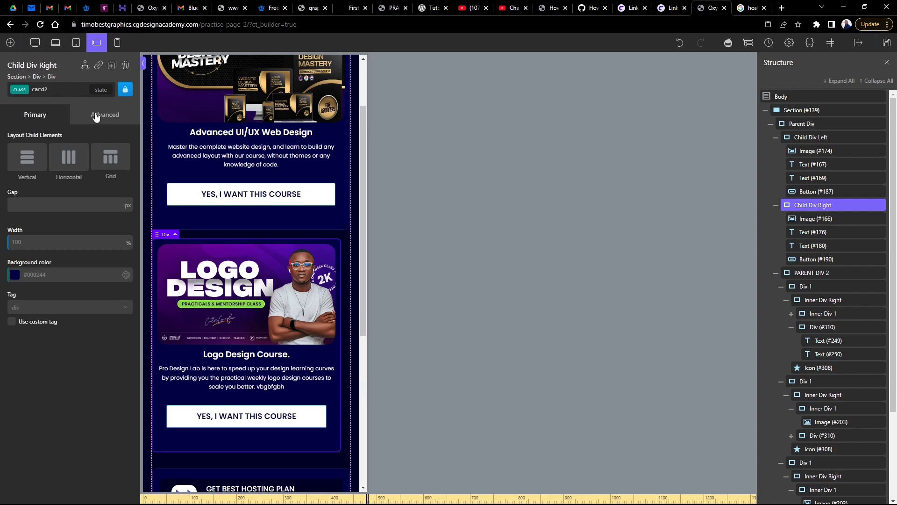
click(47, 89)
click(52, 136)
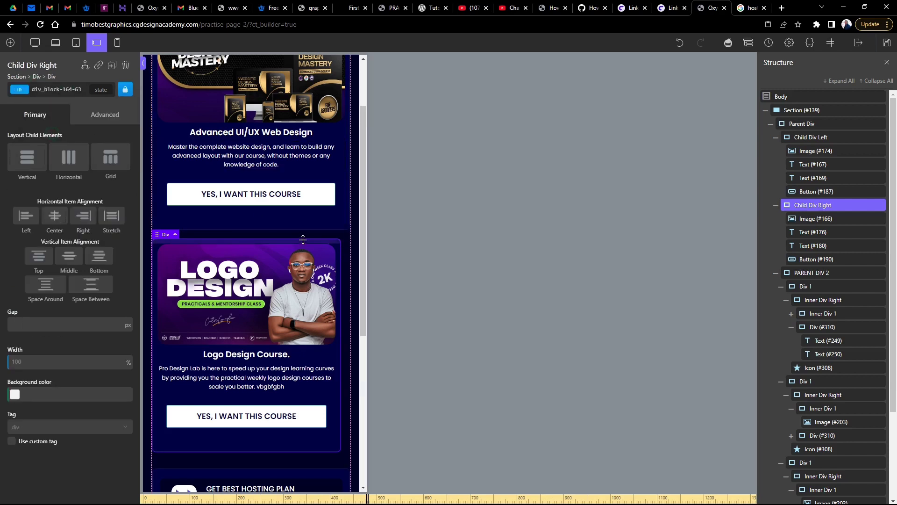
Set the Logo Design course card's width to 100% on its ID selector and review its size and spacing settings.
click(348, 238)
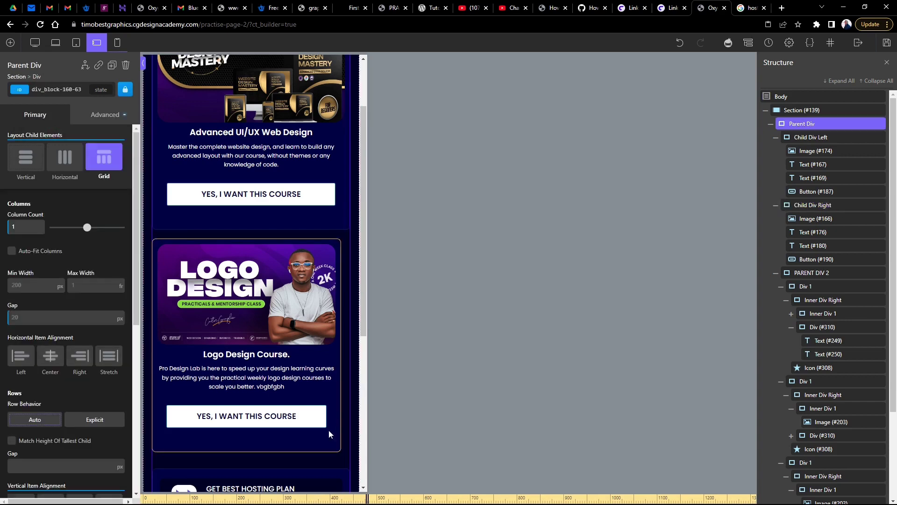
scroll(200, 384, down, 3)
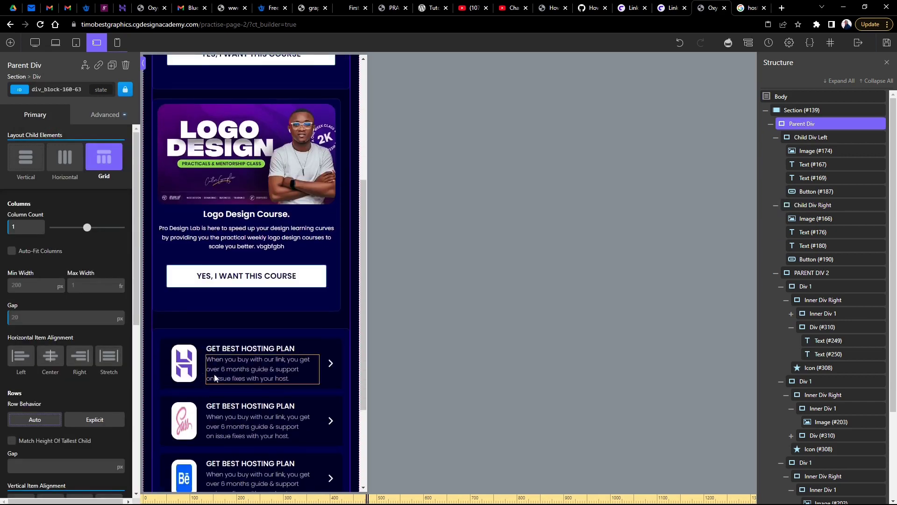
scroll(214, 374, up, 2)
click(335, 203)
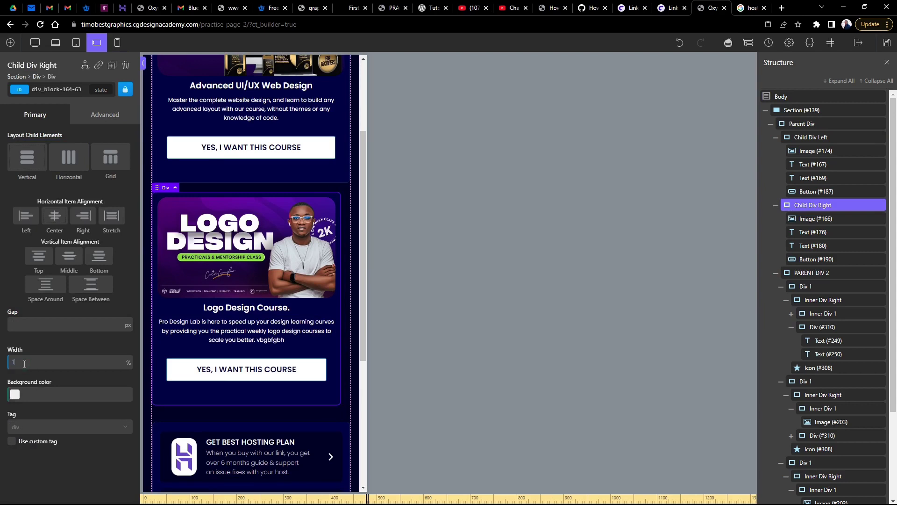
text(100)
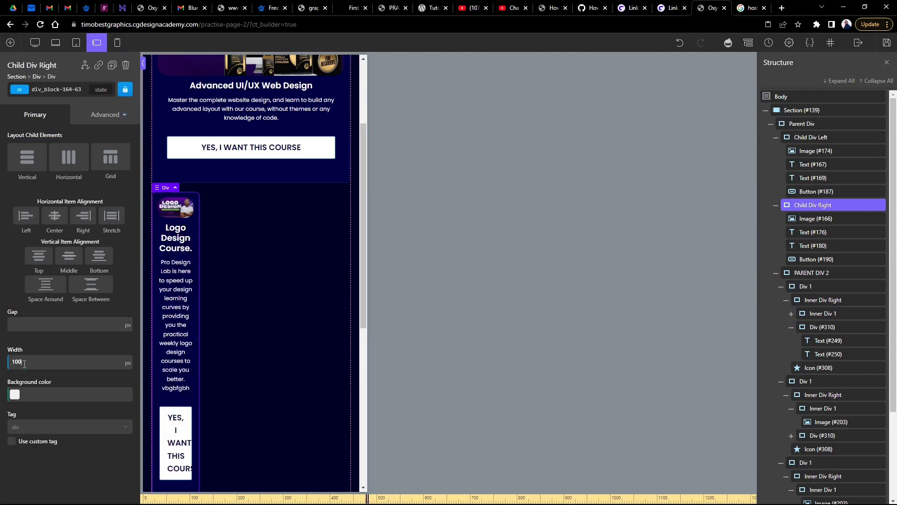
click(128, 363)
click(128, 354)
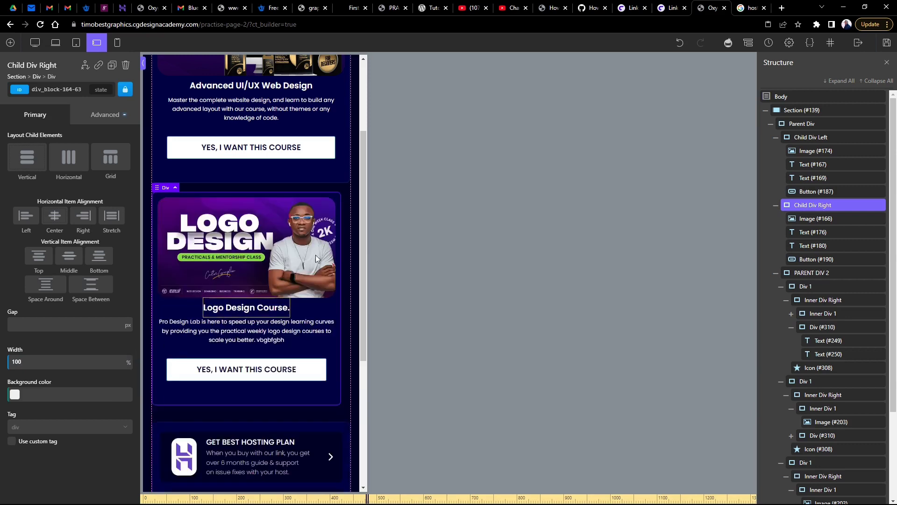
click(96, 116)
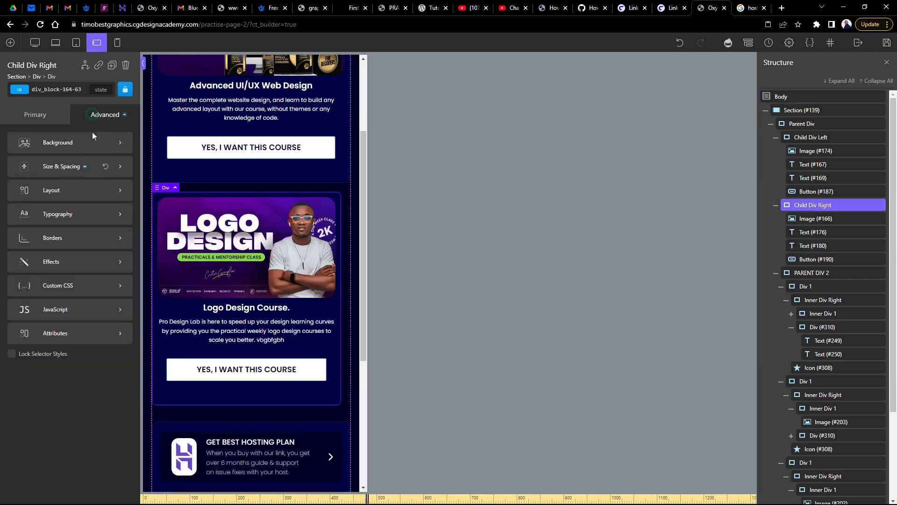
click(68, 188)
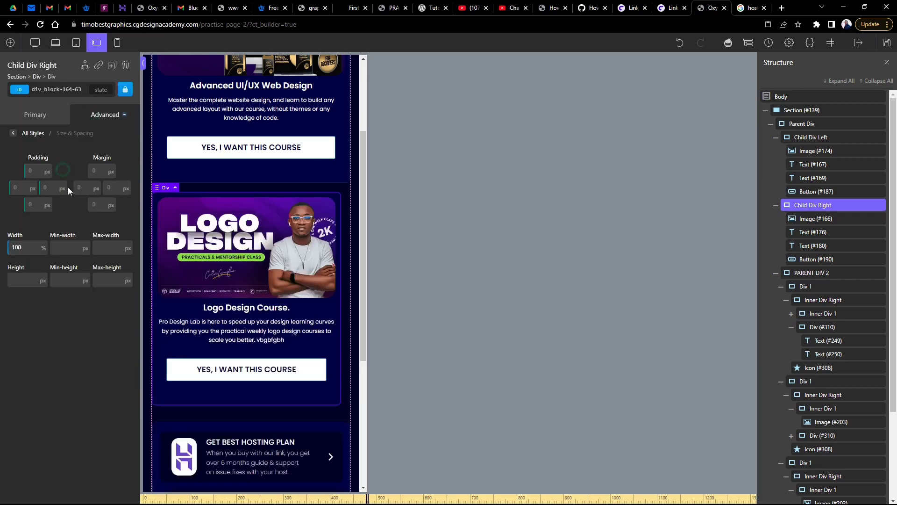
click(72, 89)
click(33, 144)
Override the second course card's column span to 2 in the Parent Div's grid and check the other child overrides.
click(343, 192)
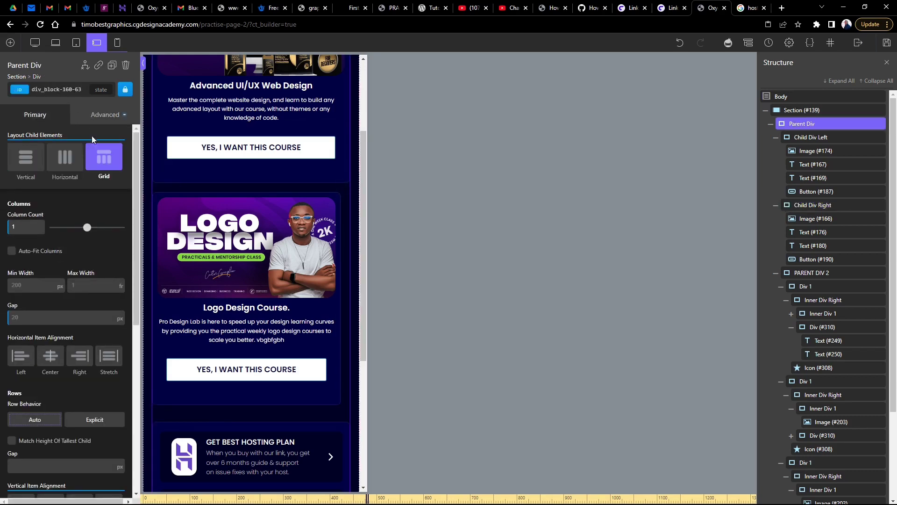
scroll(79, 315, down, 1)
scroll(79, 315, down, 7)
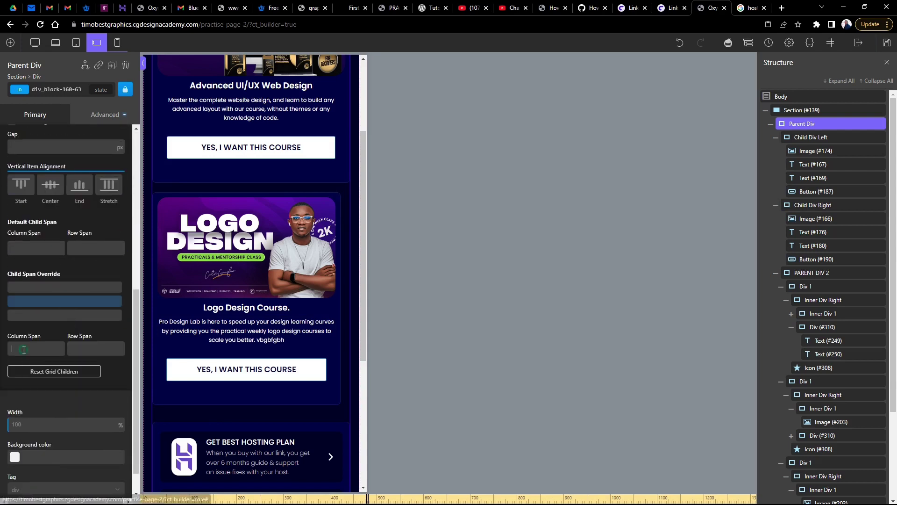
click(24, 349)
text(2)
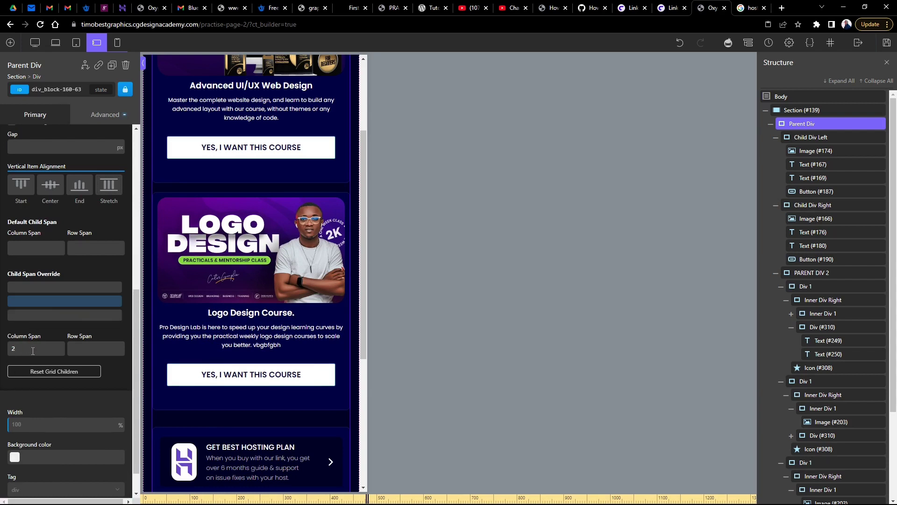
click(49, 287)
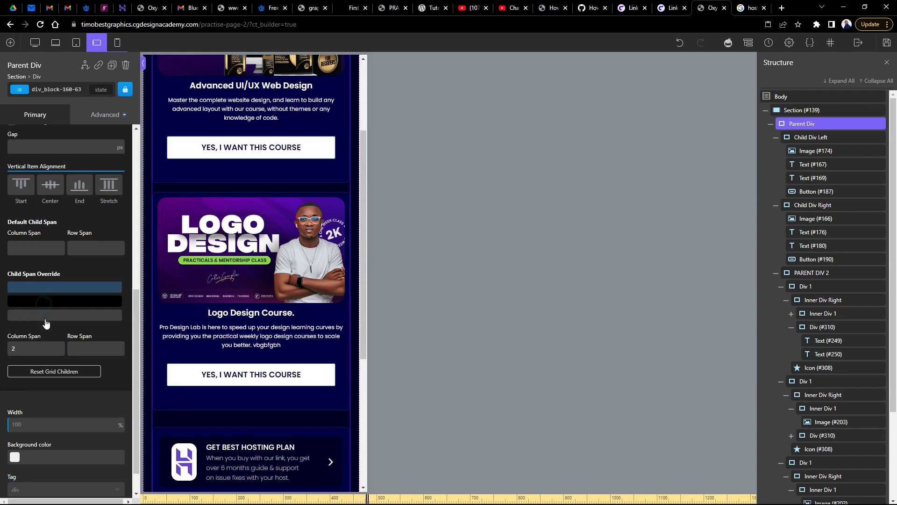
click(46, 316)
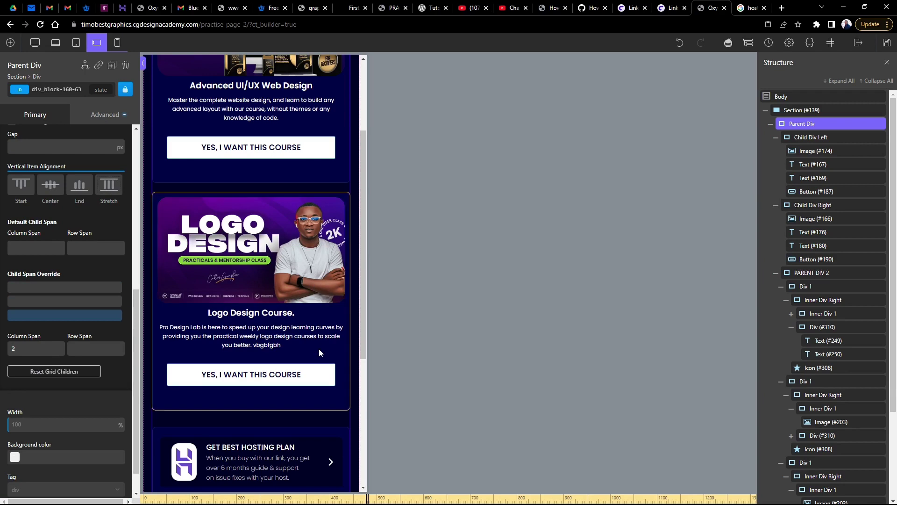
scroll(318, 350, down, 5)
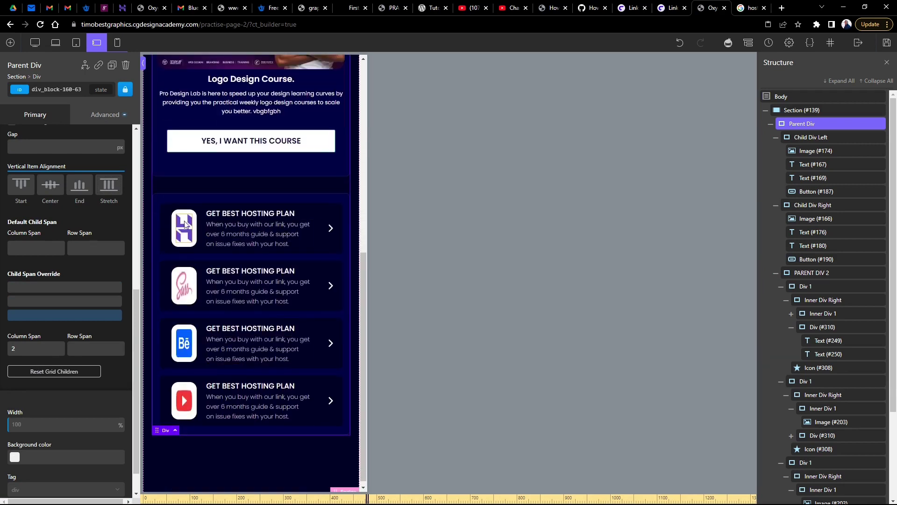
Select the logo image in the first link row and compare the rows with the reference links page.
click(185, 234)
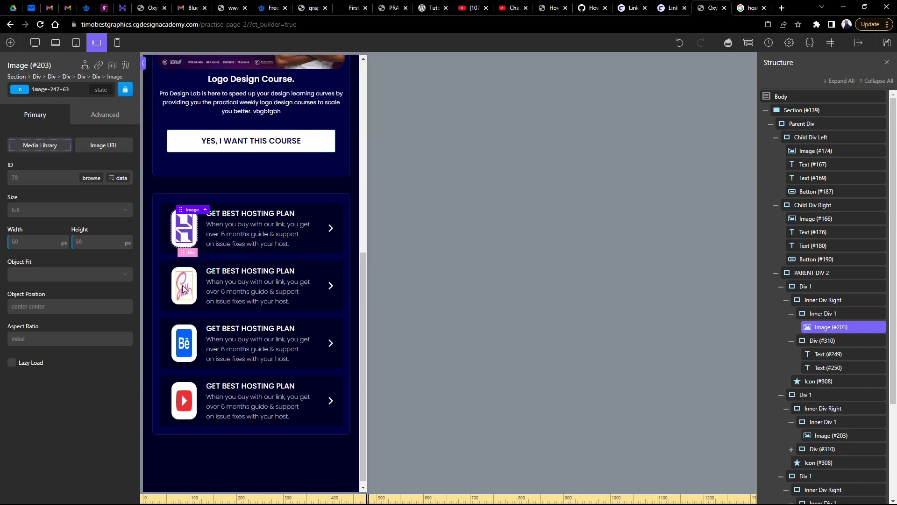
click(673, 8)
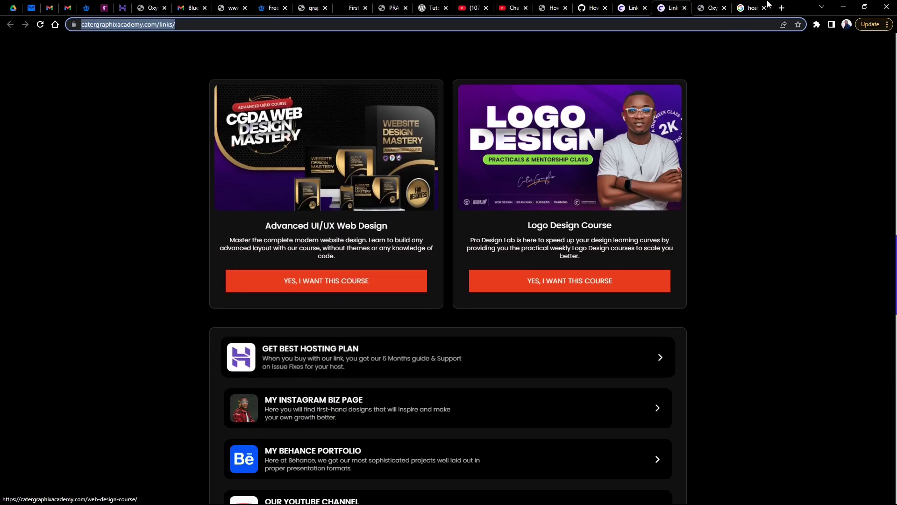
click(710, 8)
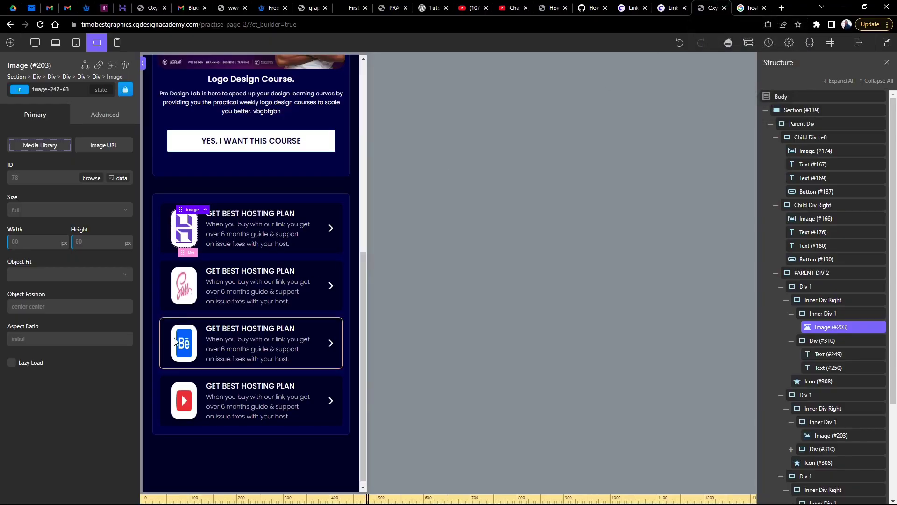
Clear the height of all four link row logo images at the desktop breakpoint and check them at the tablet breakpoint.
click(34, 44)
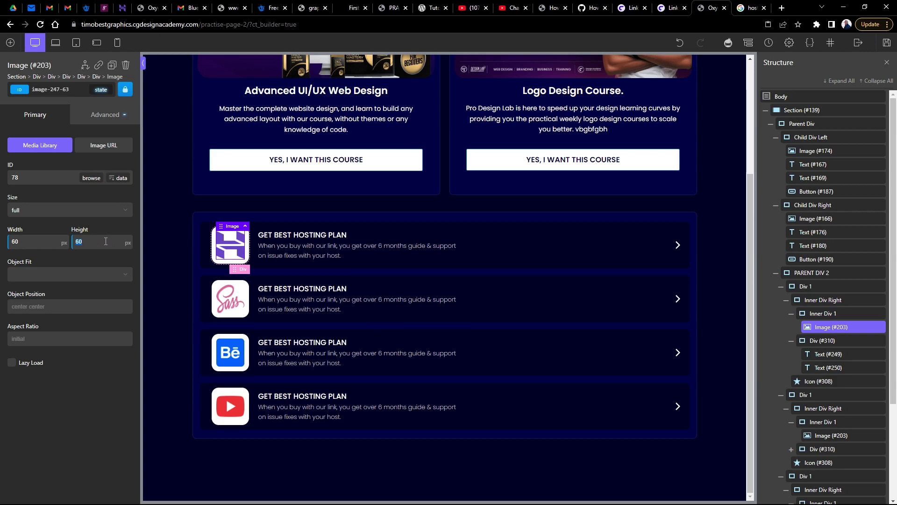
key(BackSpace)
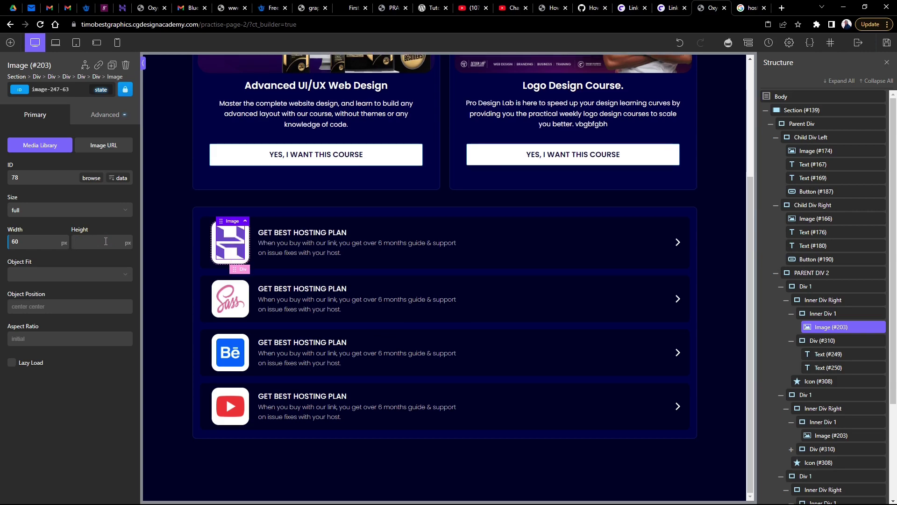
click(226, 298)
double_click(87, 241)
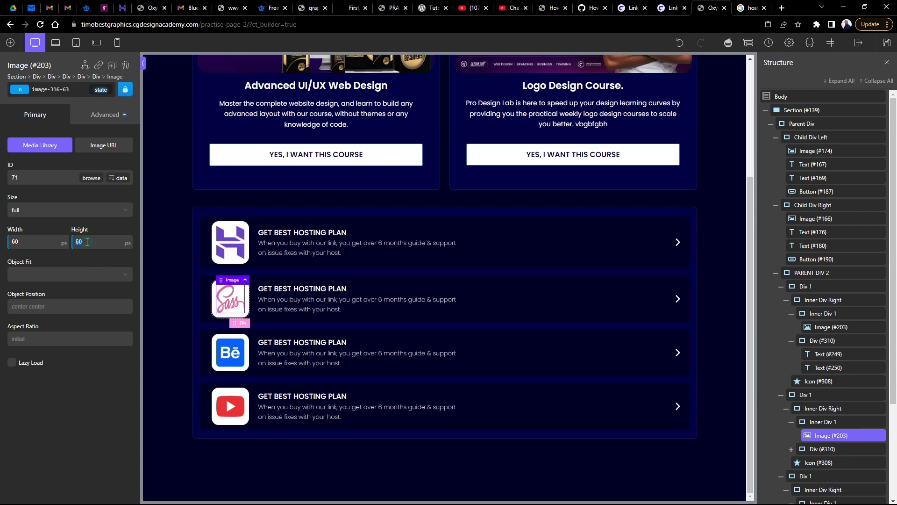
key(BackSpace)
click(228, 351)
double_click(88, 241)
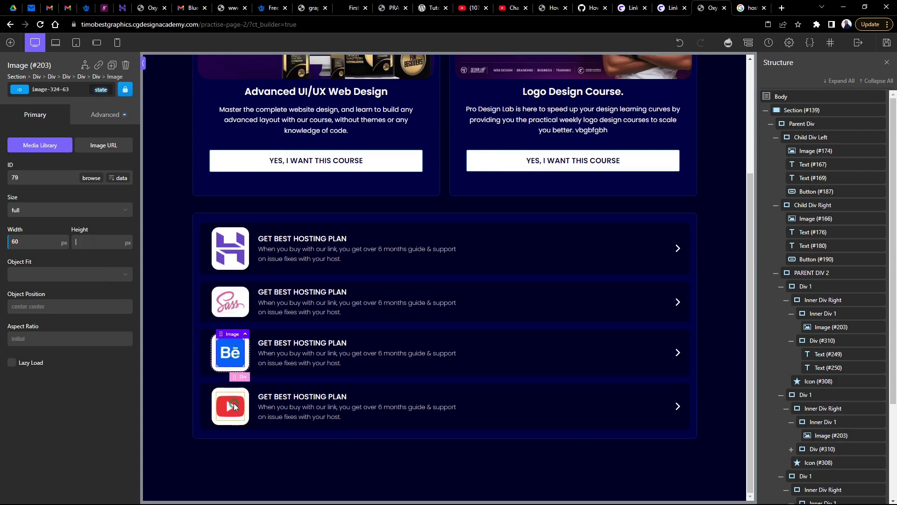
click(233, 402)
double_click(93, 239)
key(BackSpace)
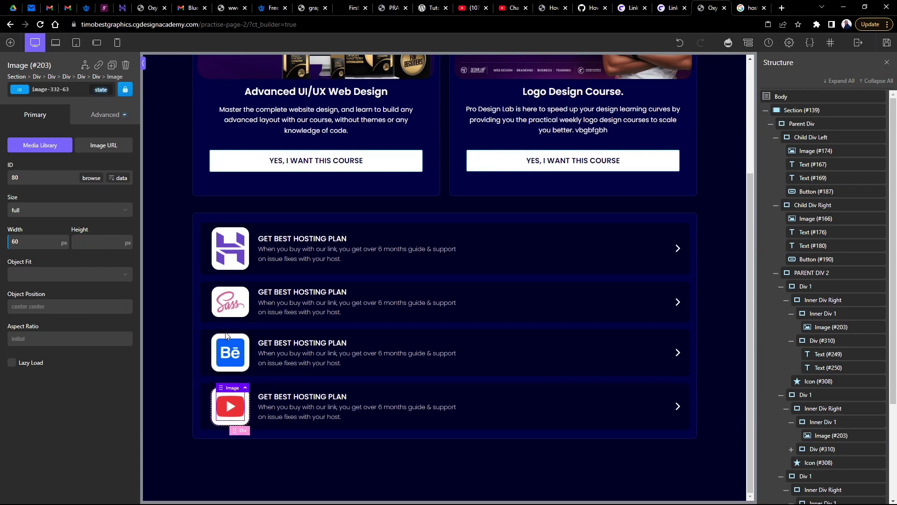
click(75, 43)
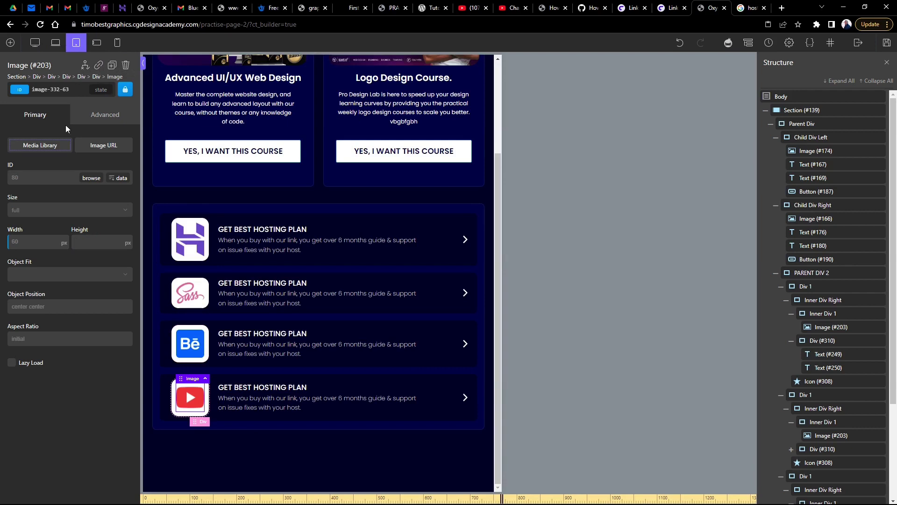
Set the top and bottom padding of the second link row's Sass logo container to 15 px at the desktop breakpoint.
click(55, 42)
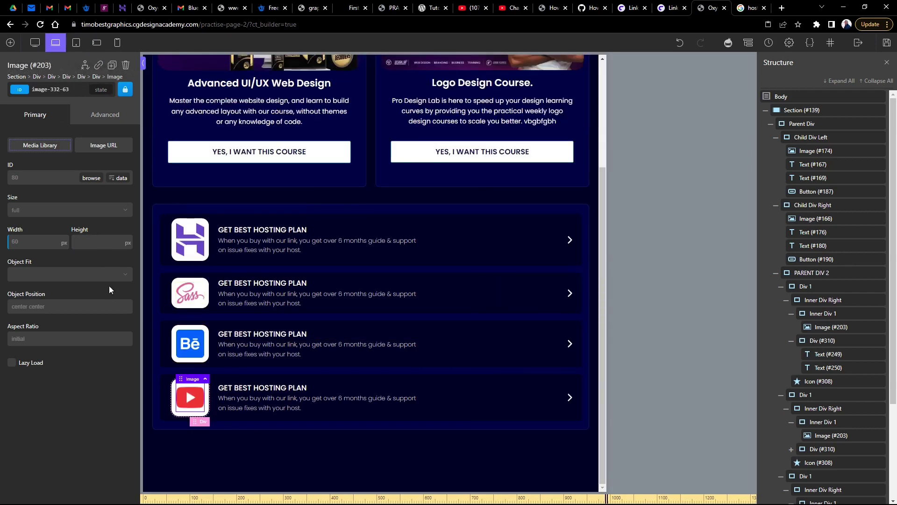
click(191, 293)
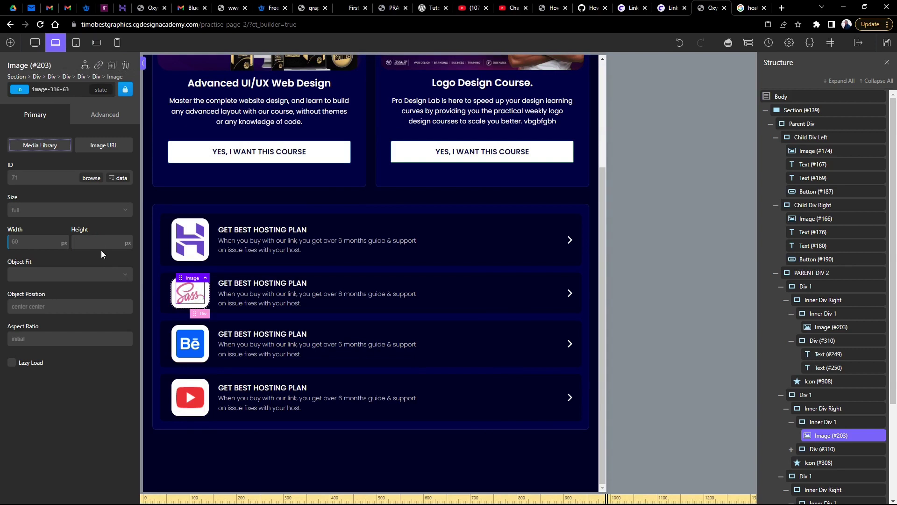
click(56, 87)
click(173, 301)
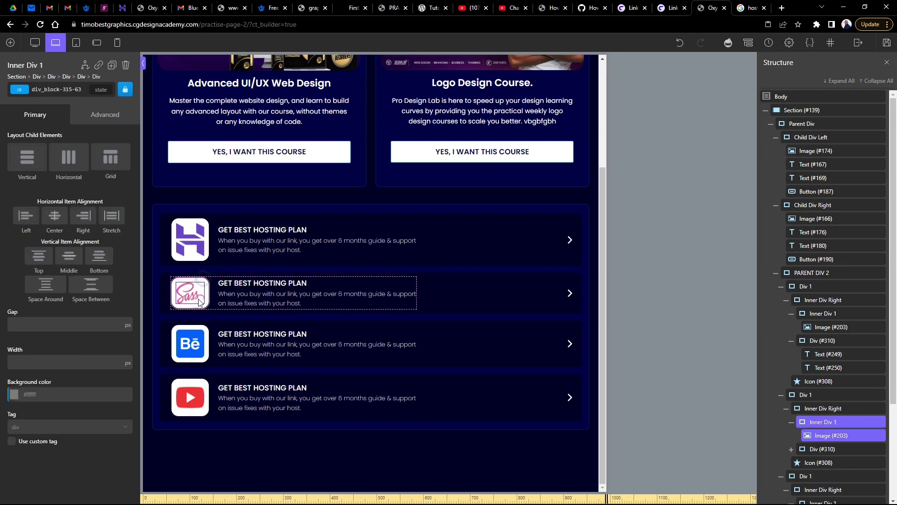
click(35, 43)
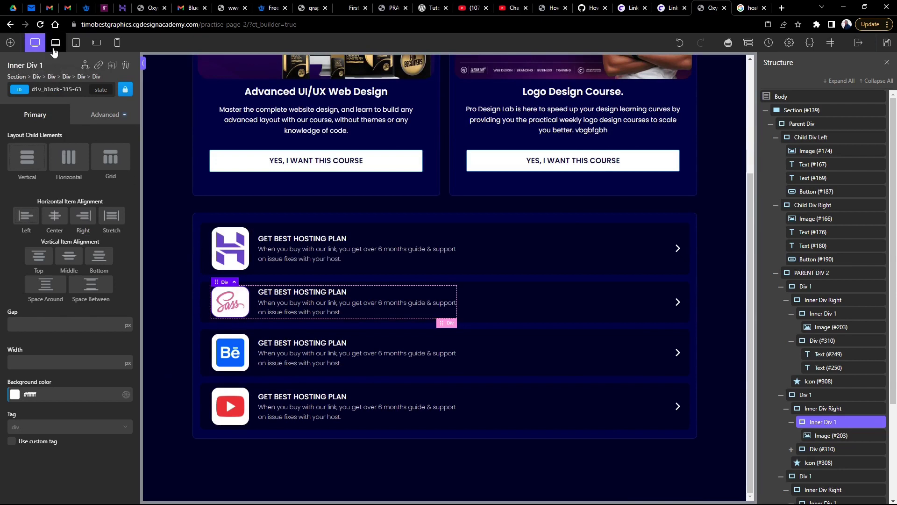
click(110, 116)
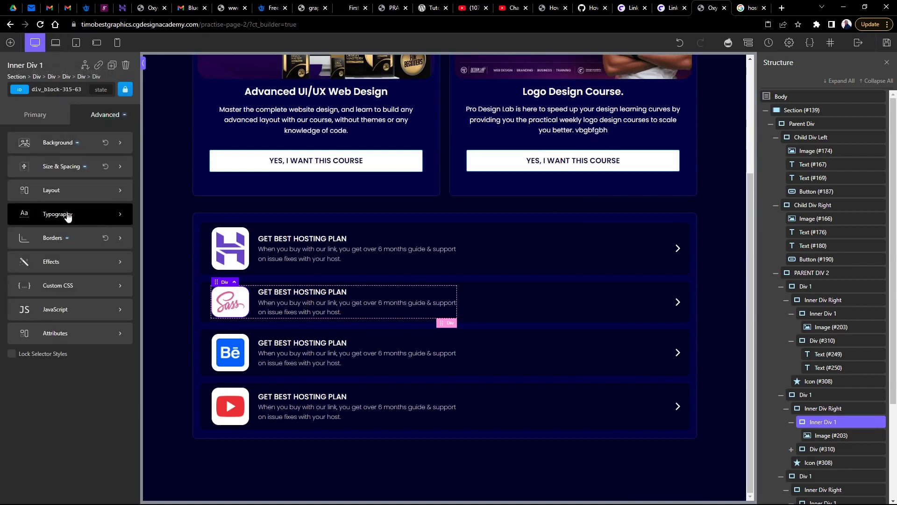
click(68, 166)
double_click(32, 172)
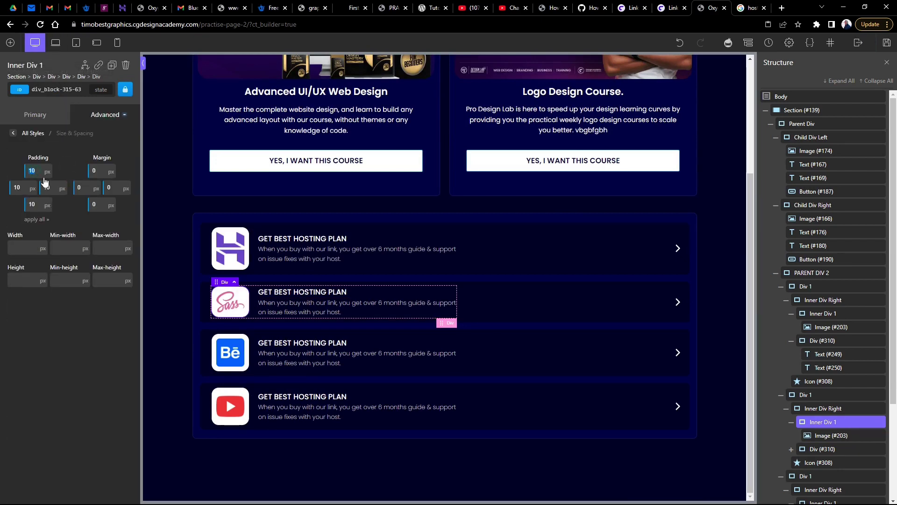
text(20)
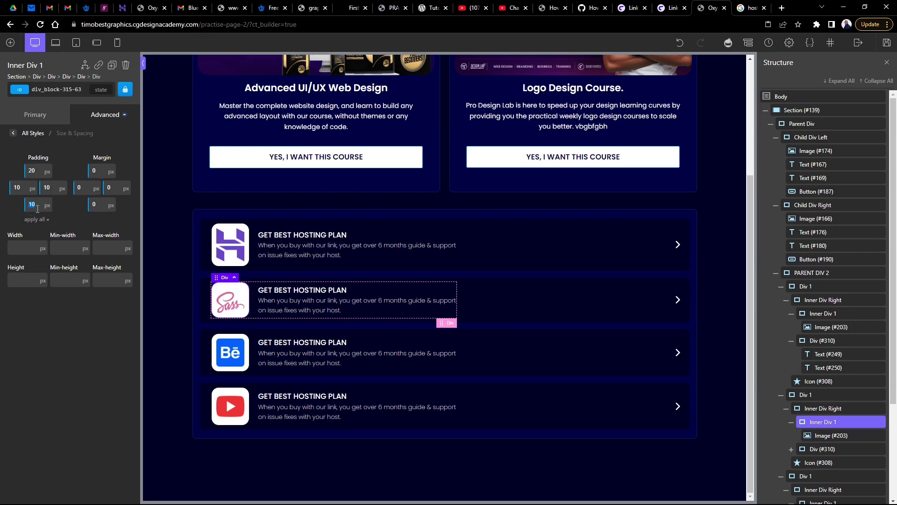
text(20)
double_click(36, 206)
text(15)
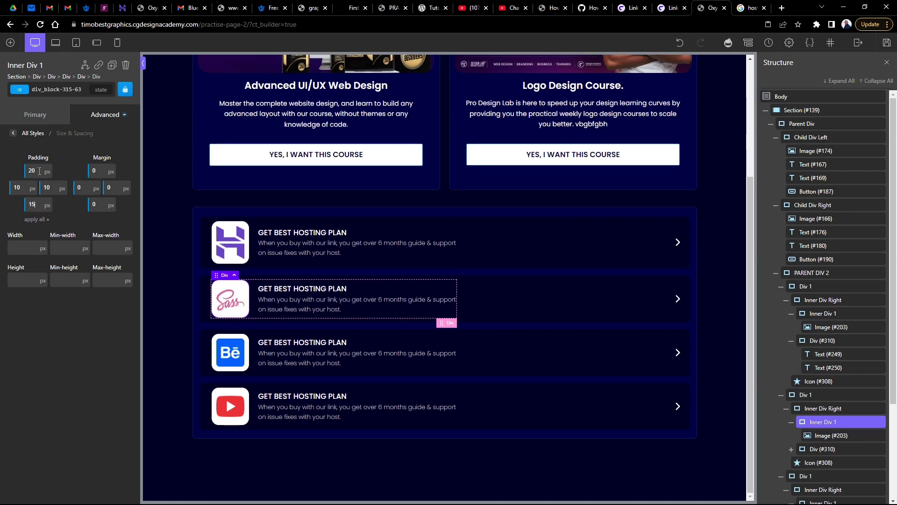
text(15)
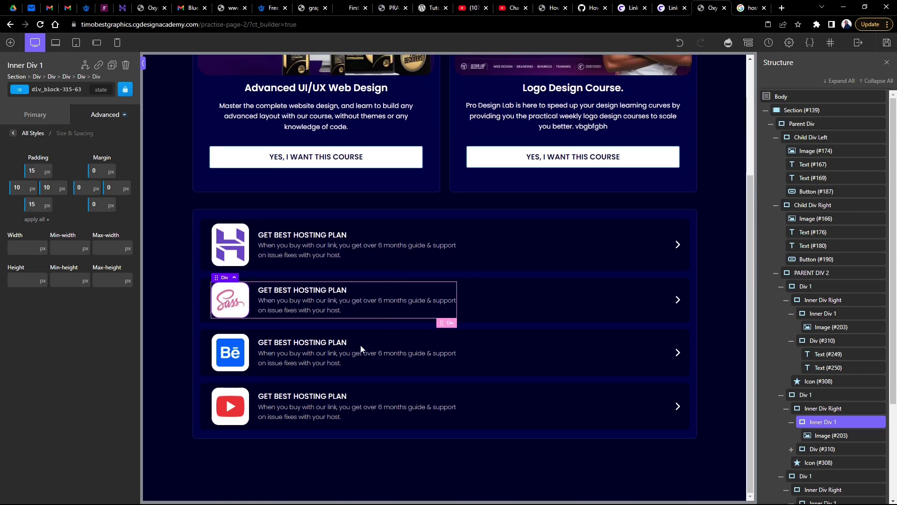
Increase the Sass logo container's top and bottom padding to 17 px.
key(Up)
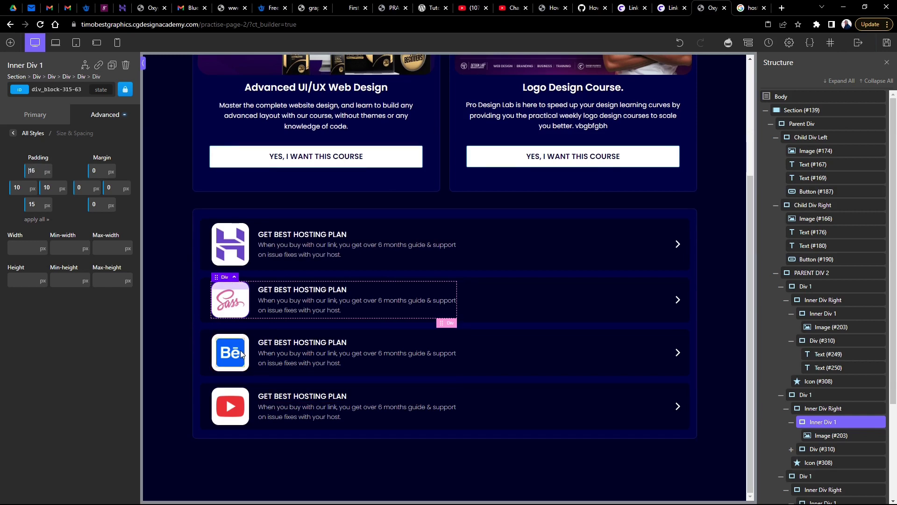
key(Up)
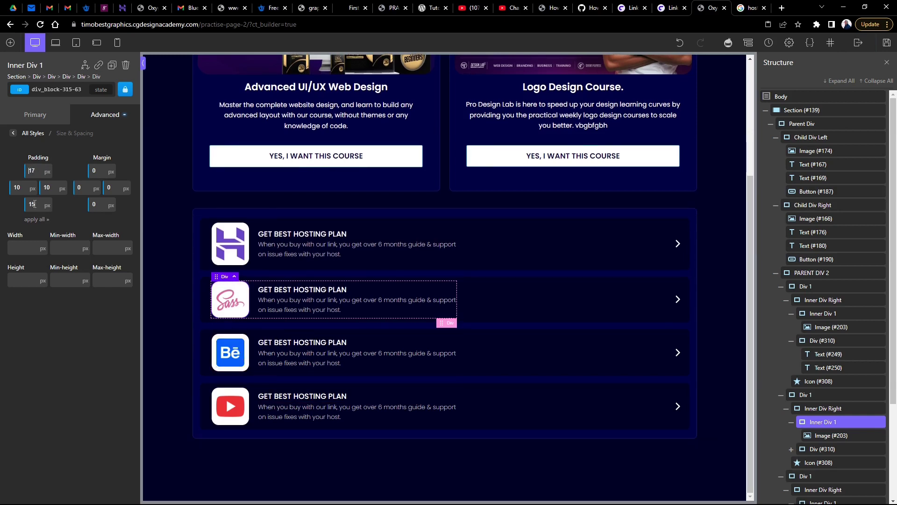
click(34, 204)
key(Up)
key(Up)
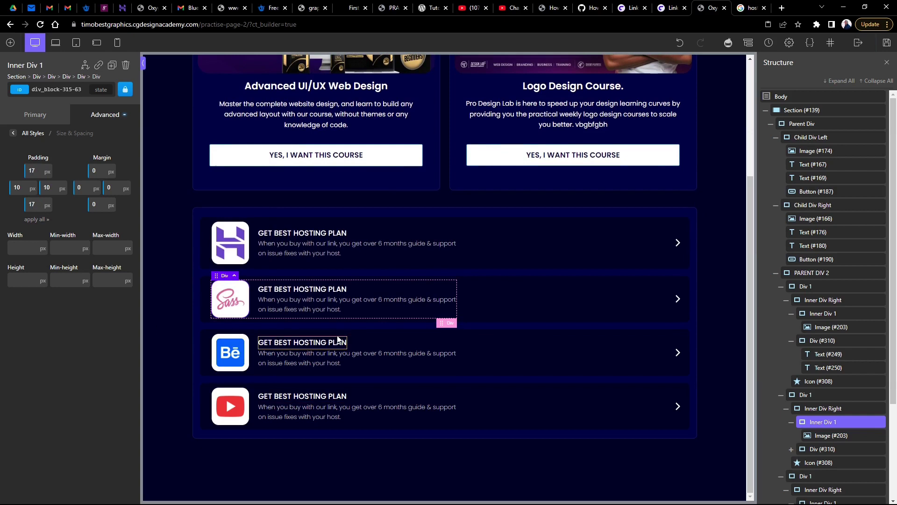
Check the link rows at the laptop, tablet and landscape phone breakpoints, inspecting the first row's logo and row container.
click(55, 42)
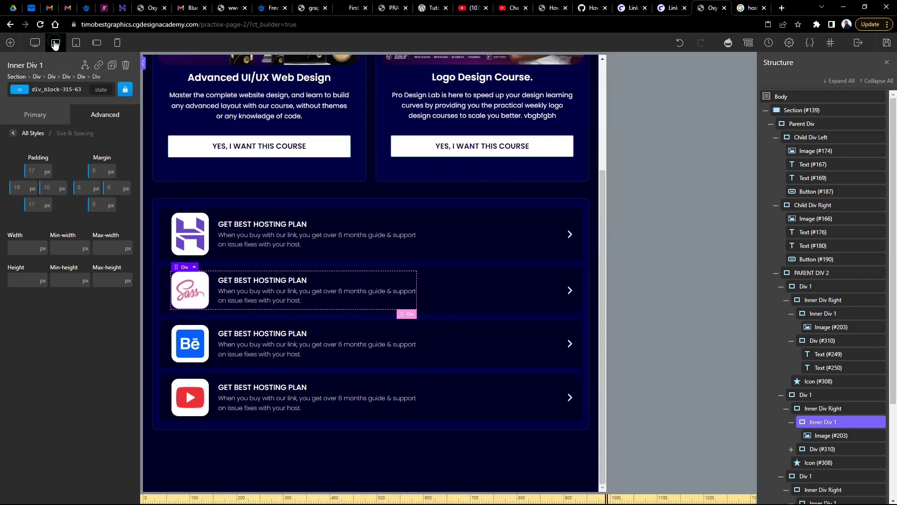
click(76, 42)
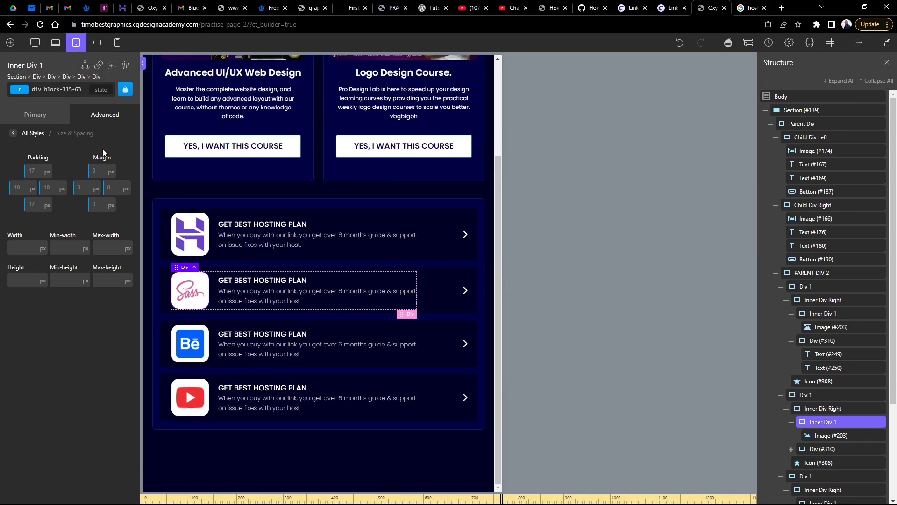
click(95, 43)
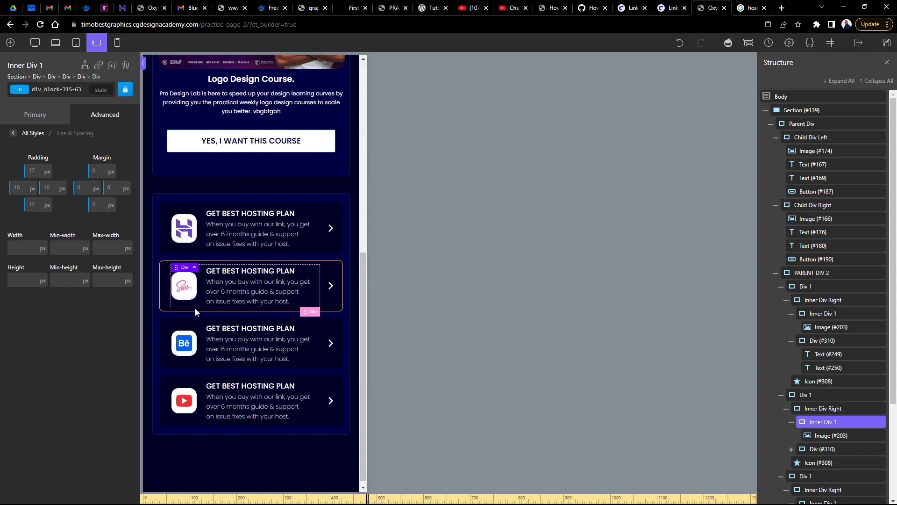
click(186, 236)
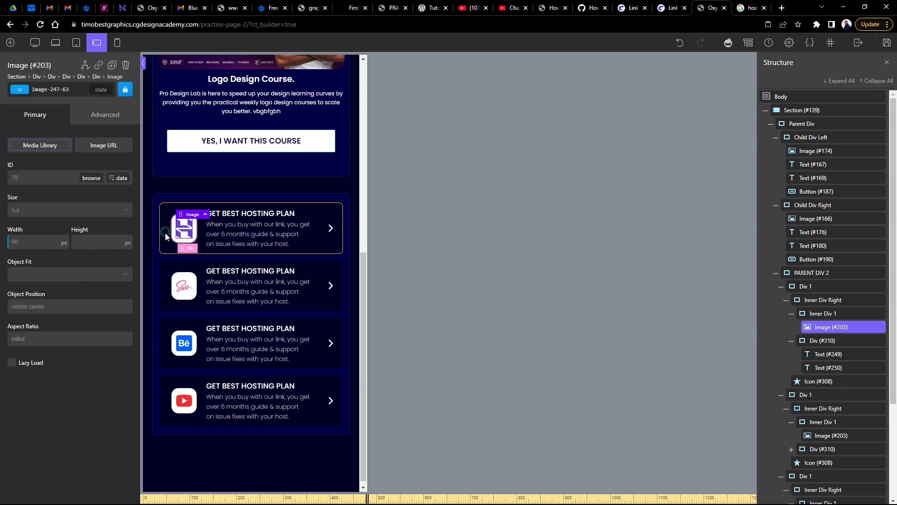
click(165, 236)
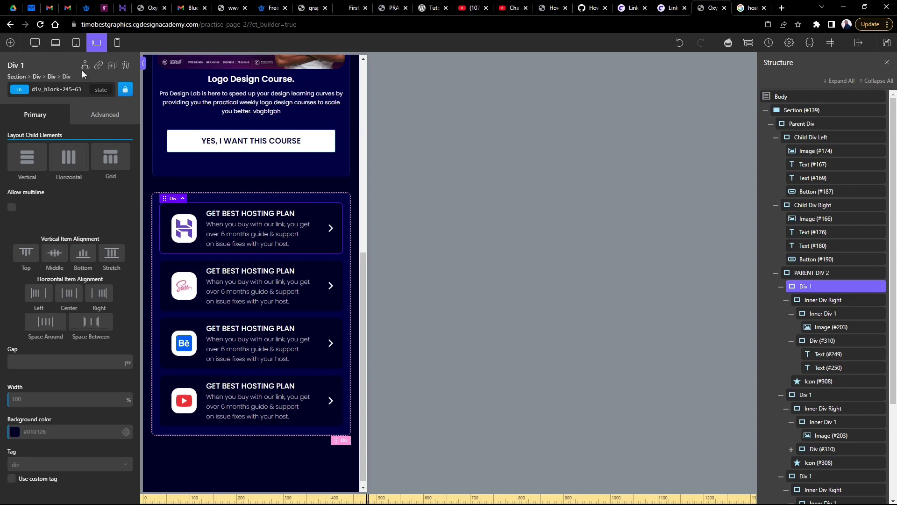
Clear the left margin of the first link row's Inner Div Right at the desktop breakpoint.
click(76, 42)
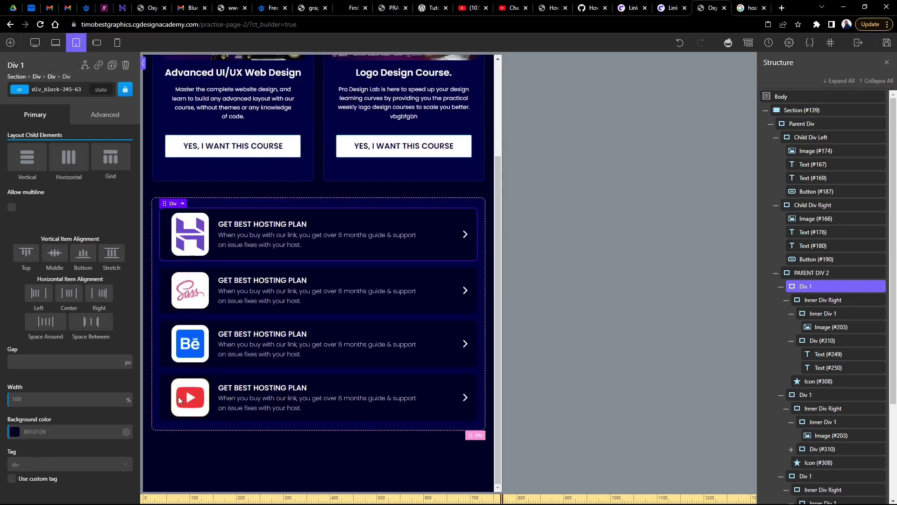
click(173, 233)
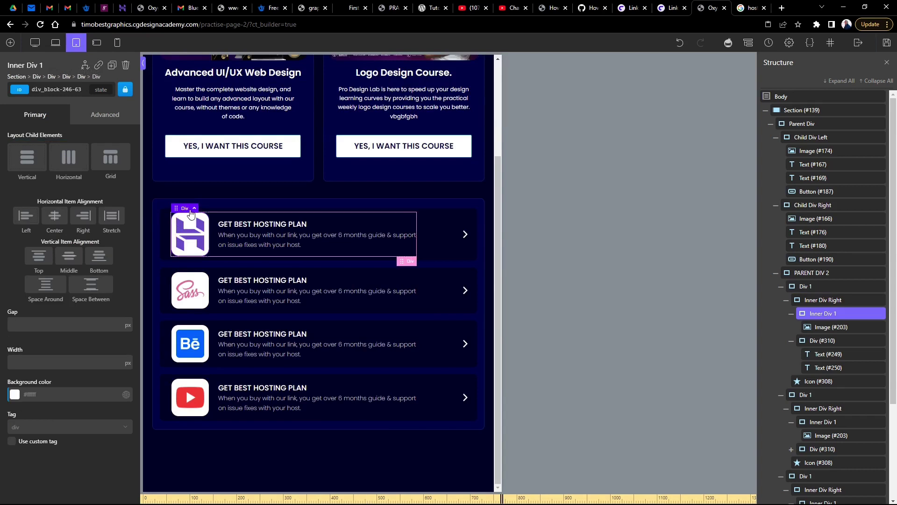
click(169, 234)
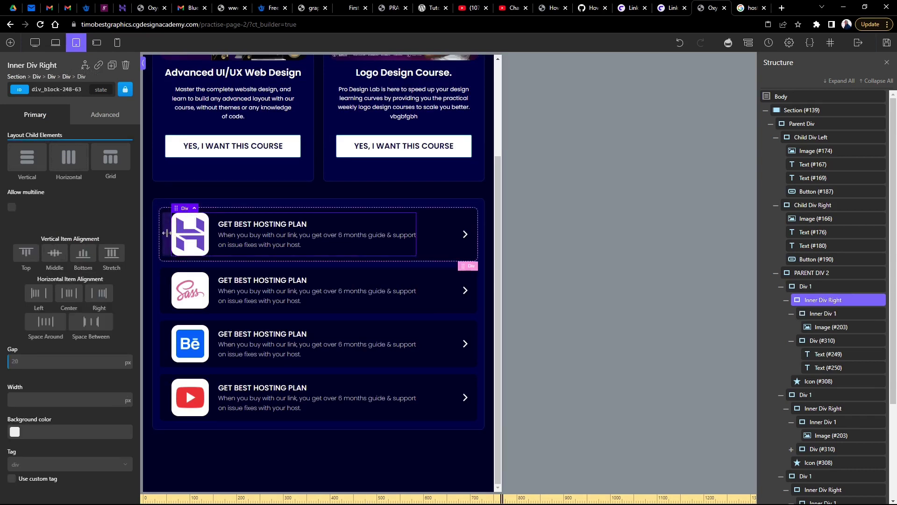
click(90, 116)
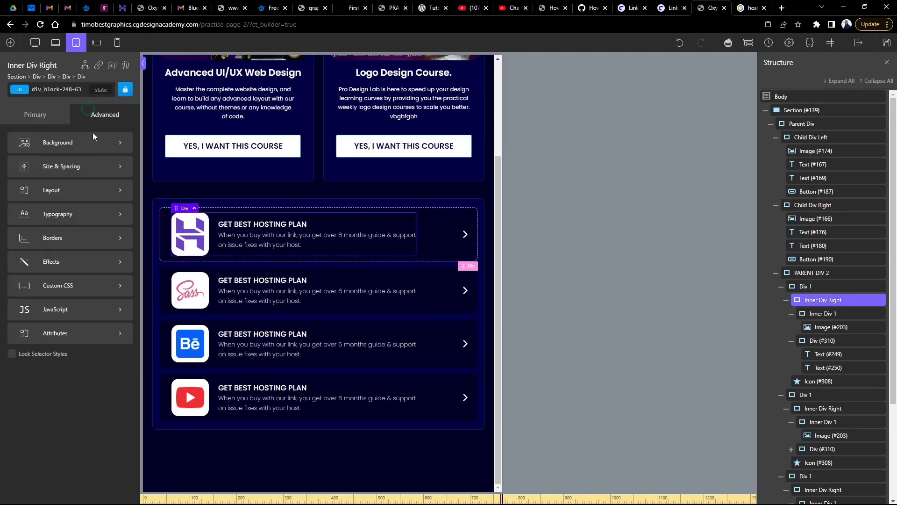
click(60, 169)
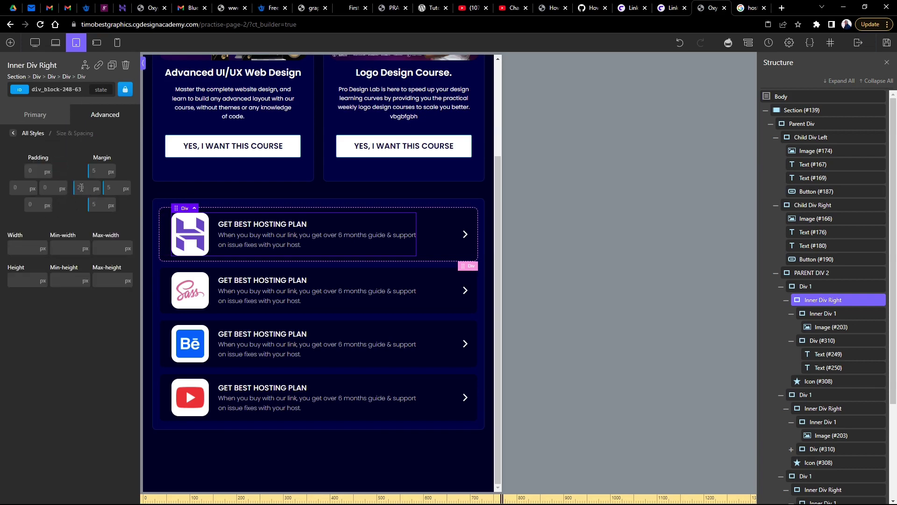
click(55, 42)
click(35, 42)
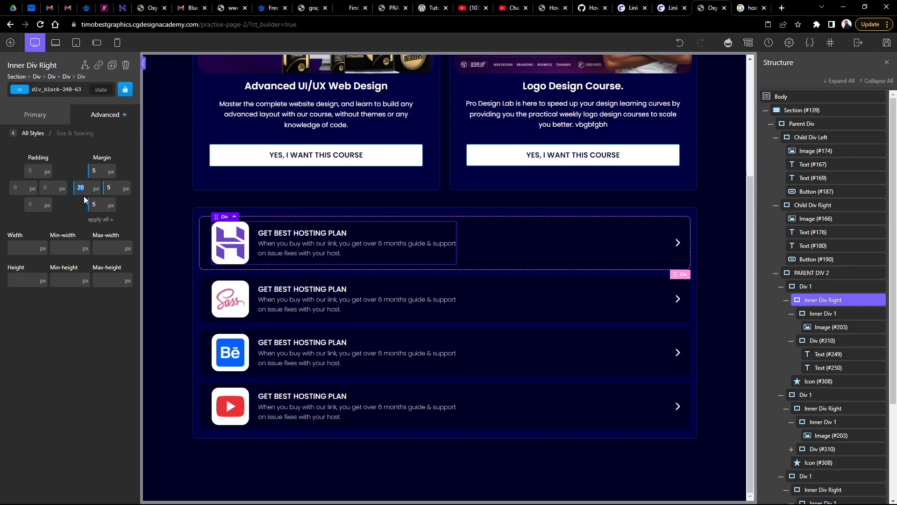
key(BackSpace)
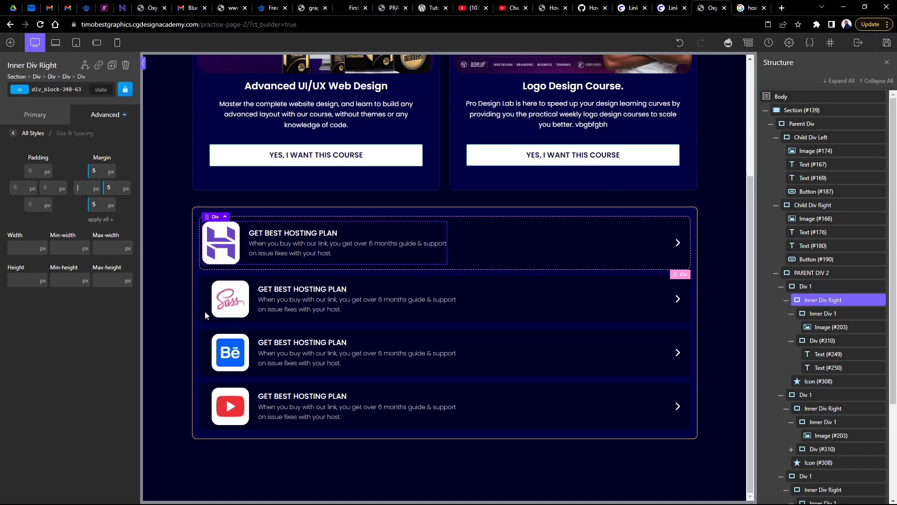
Copy the first row's Inner Div Right style and apply it to the Sass row's Inner Div Right.
right_click(216, 217)
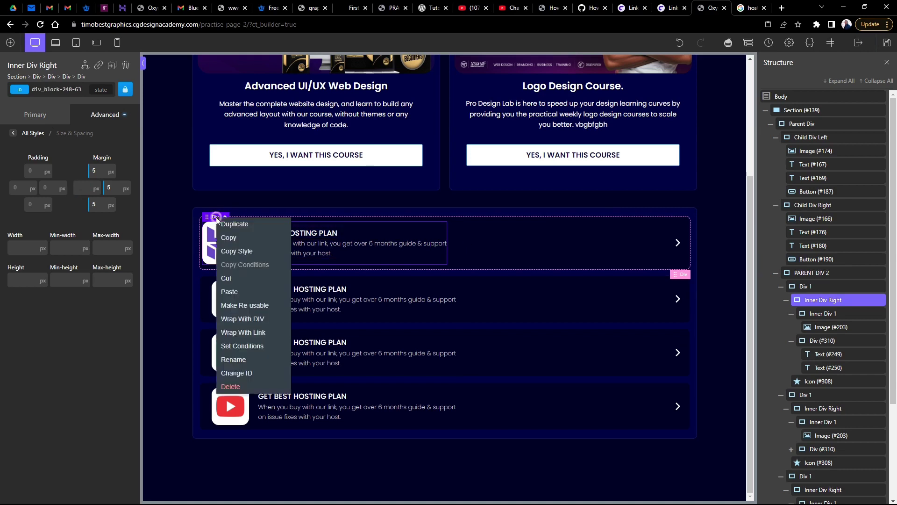
click(237, 251)
click(265, 282)
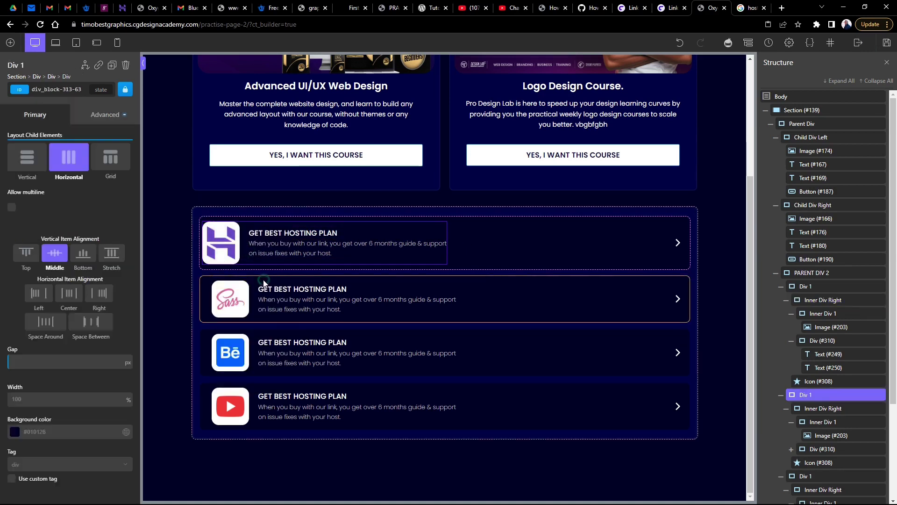
click(260, 288)
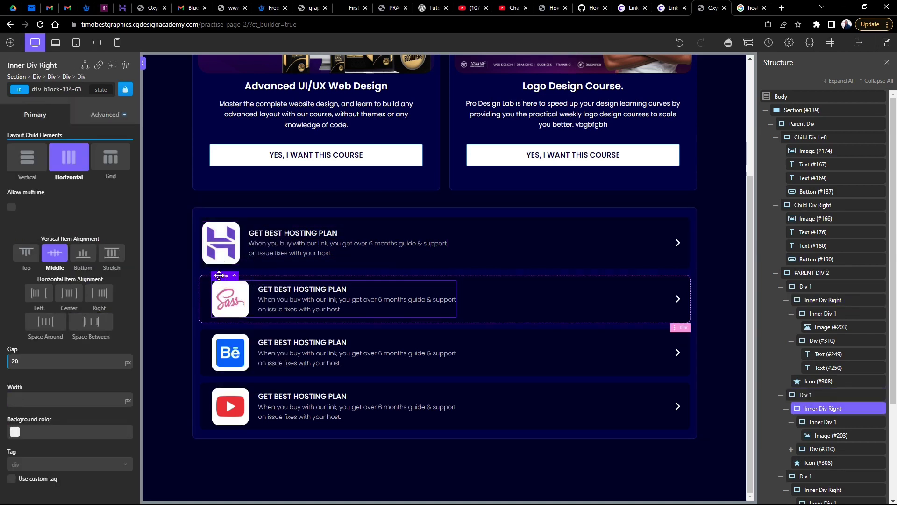
right_click(219, 275)
click(243, 349)
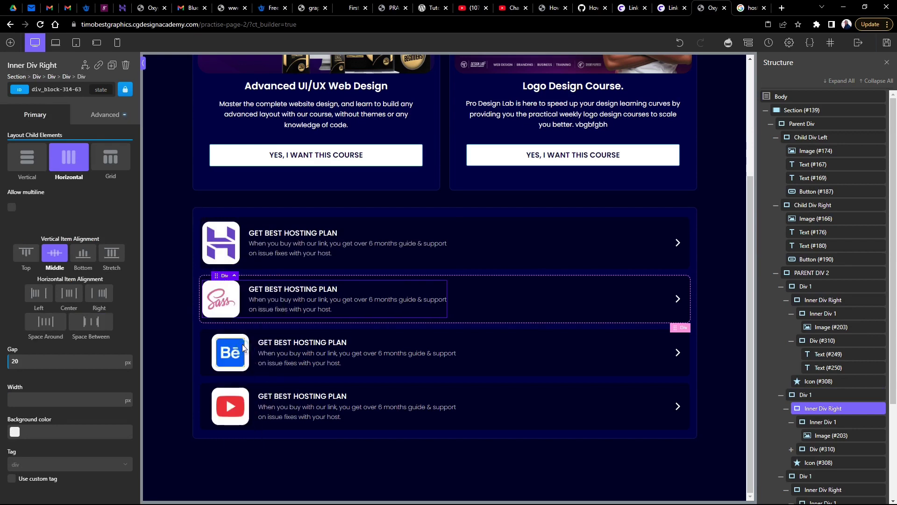
Paste the copied style onto the Inner Div Right of the Behance and YouTube link rows.
click(230, 337)
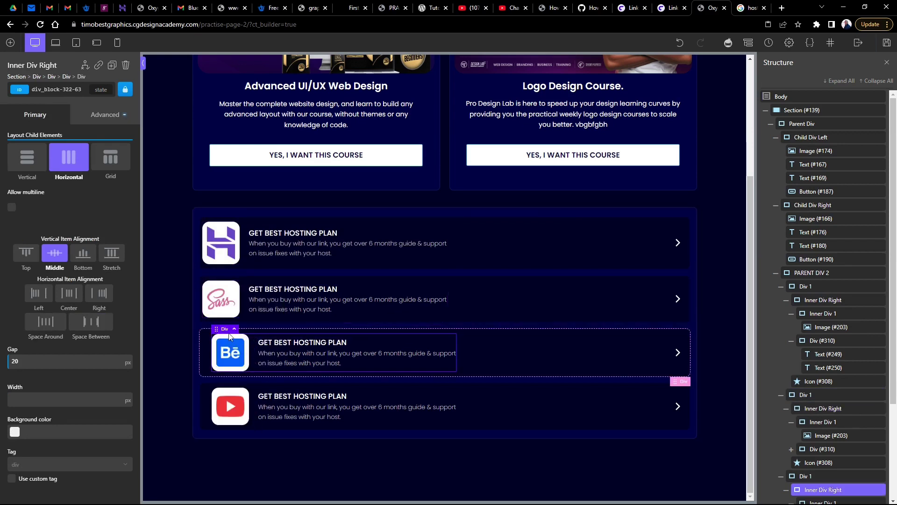
right_click(225, 331)
click(243, 397)
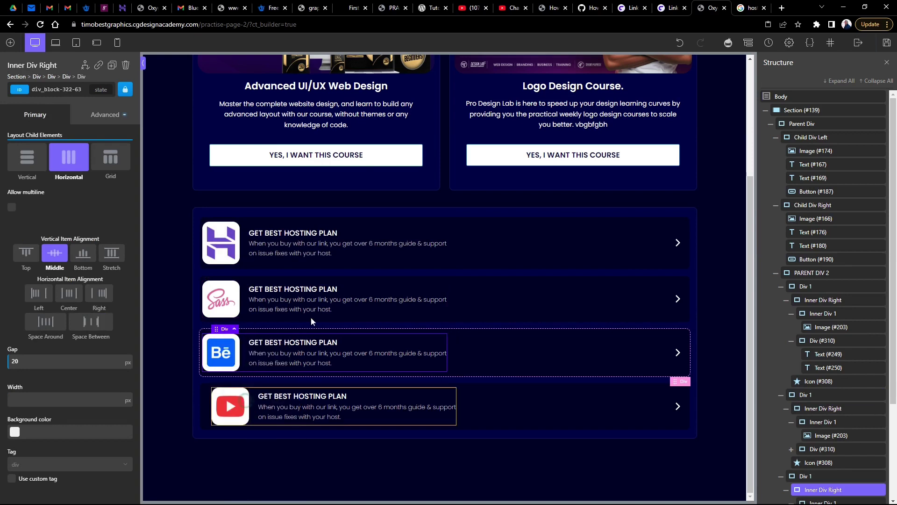
click(227, 389)
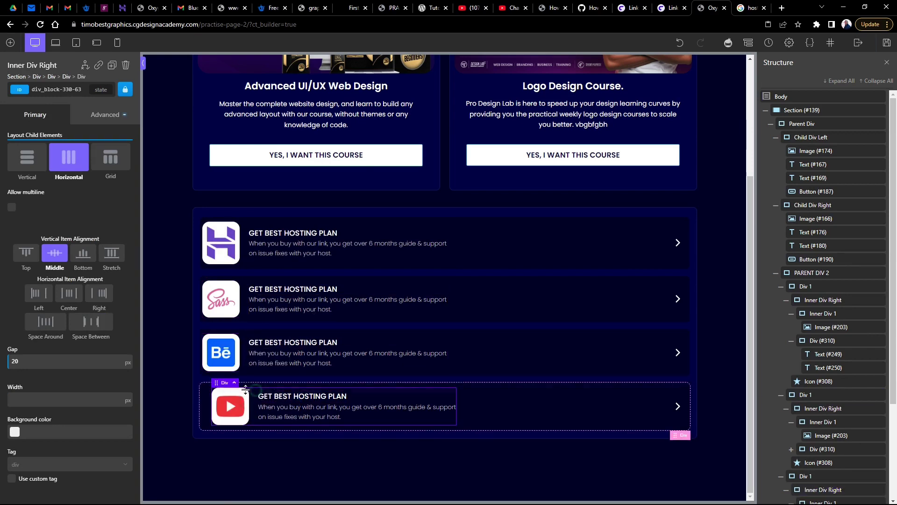
right_click(223, 383)
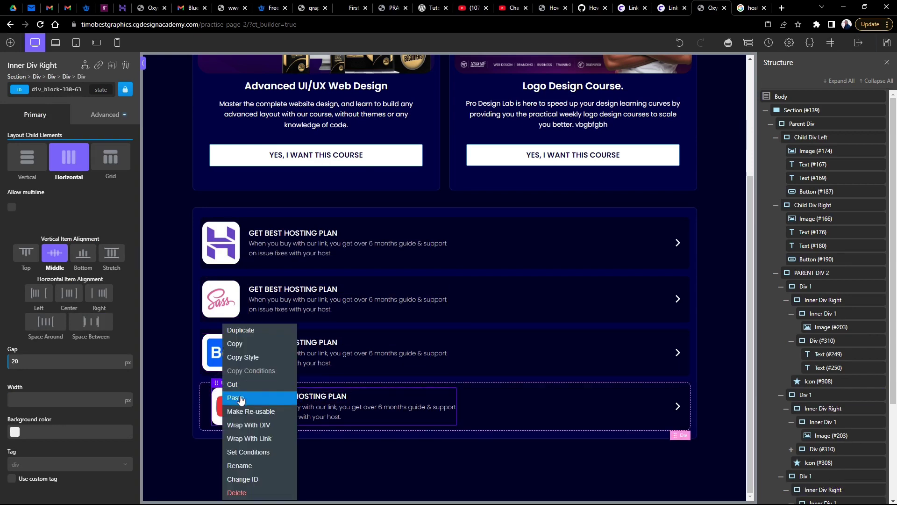
click(233, 398)
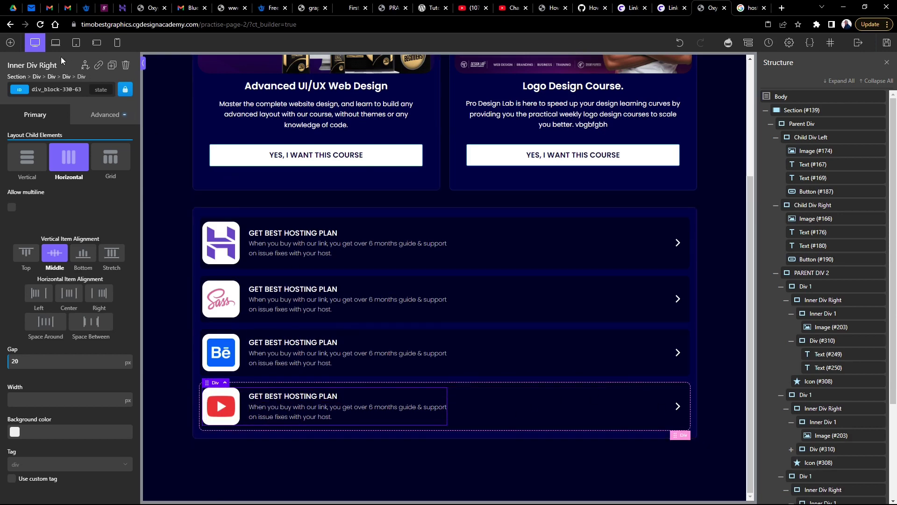
At the desktop breakpoint, set the first link row's padding to 10 px on the sides and 5 px above and below.
click(55, 43)
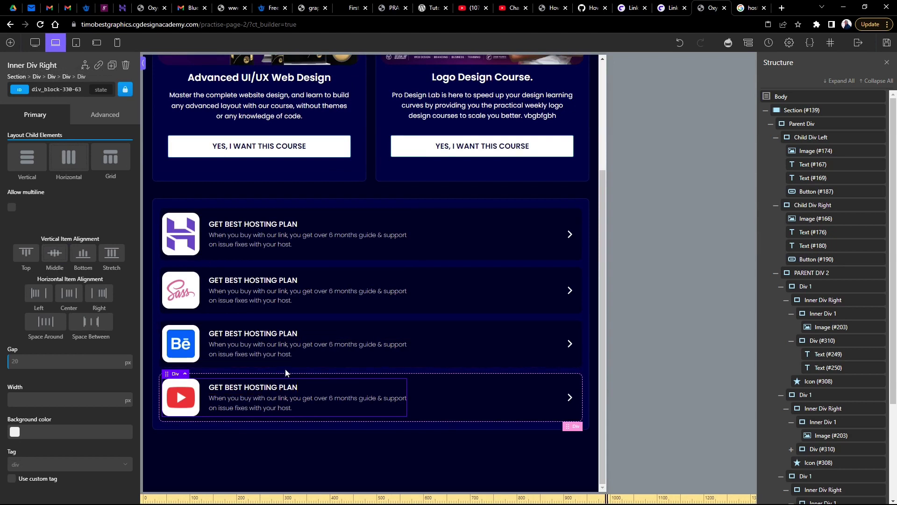
click(35, 43)
click(537, 239)
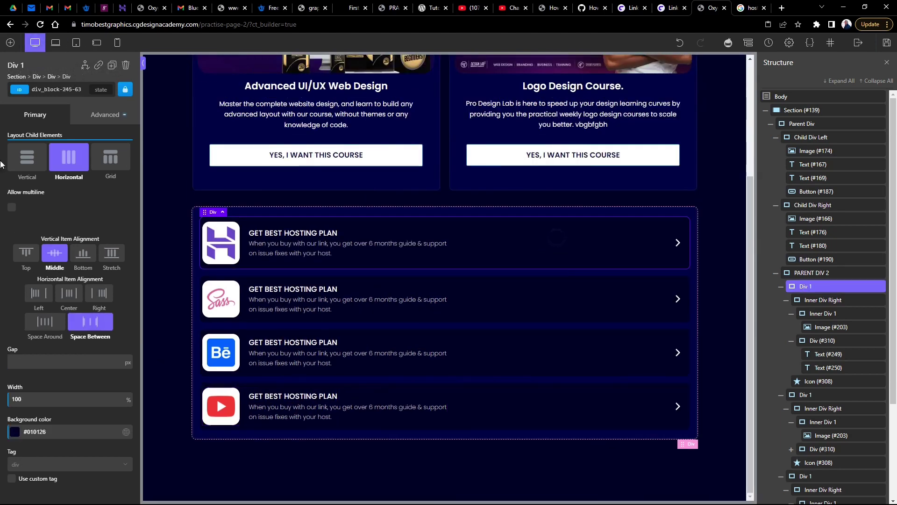
click(99, 116)
click(54, 167)
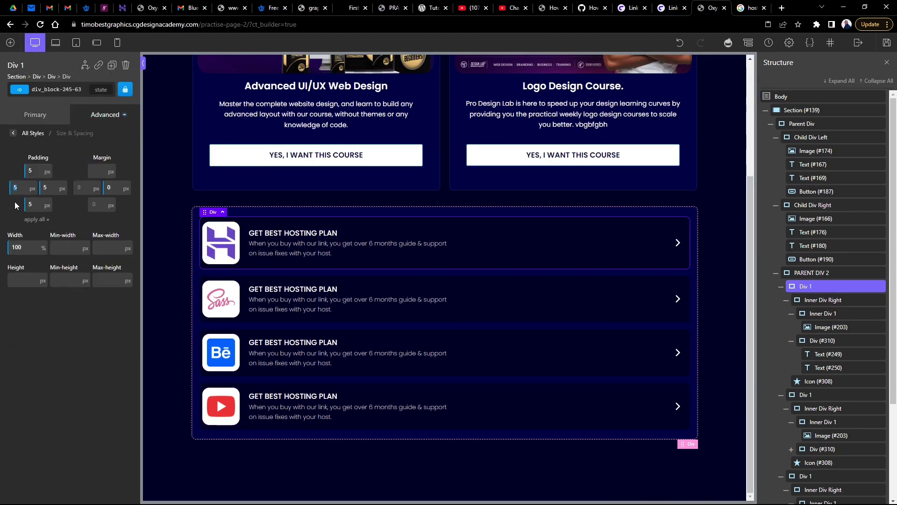
text(10)
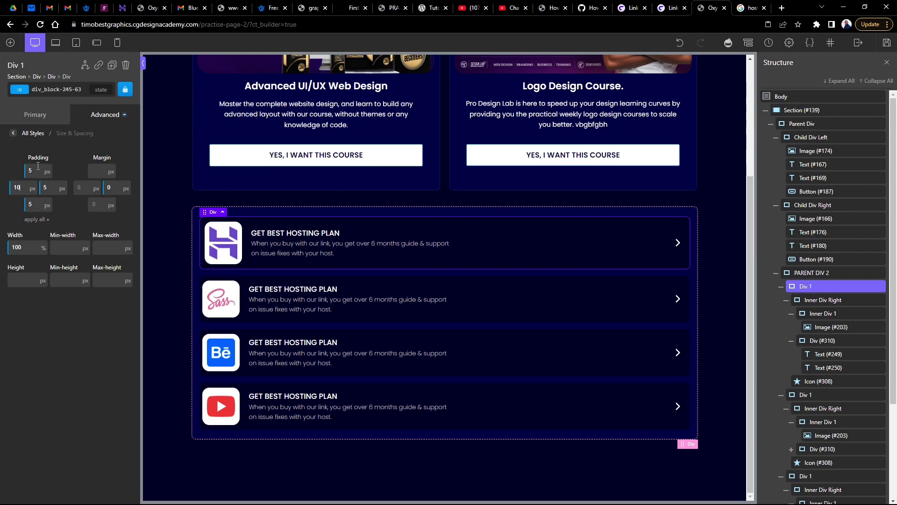
click(31, 220)
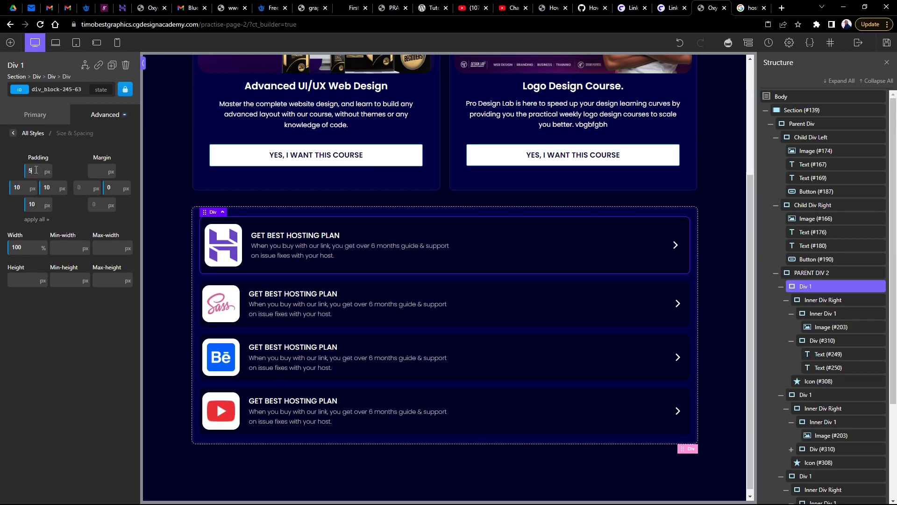
text(5)
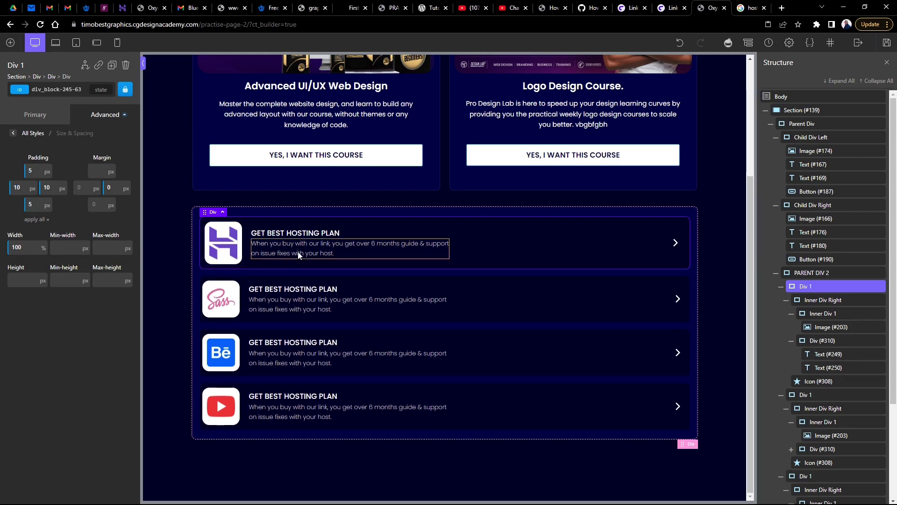
Copy the first link row's style and paste it onto the Sass, Behance and YouTube rows.
right_click(526, 237)
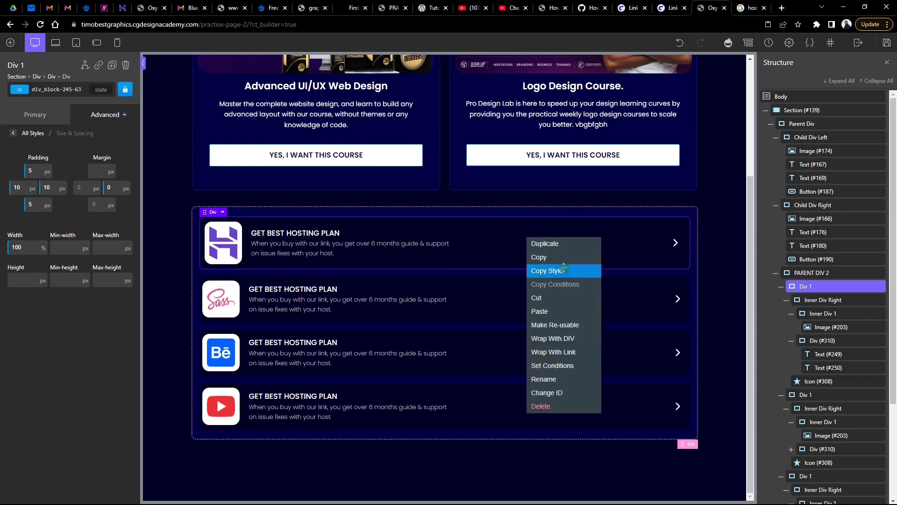
click(564, 271)
click(578, 295)
right_click(579, 294)
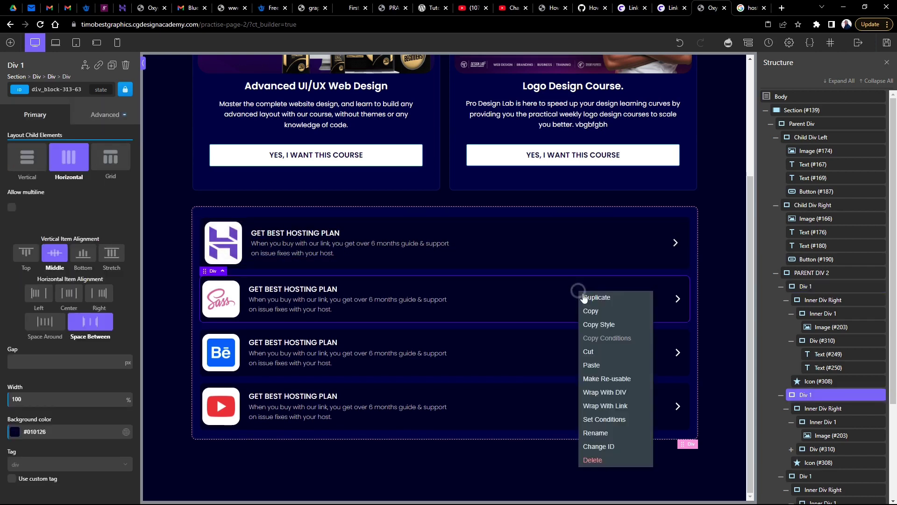
click(603, 358)
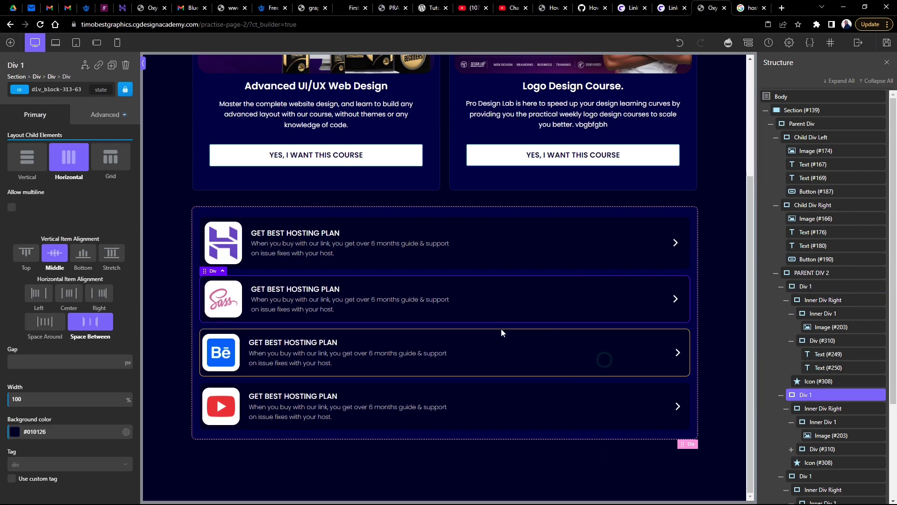
right_click(525, 367)
click(561, 397)
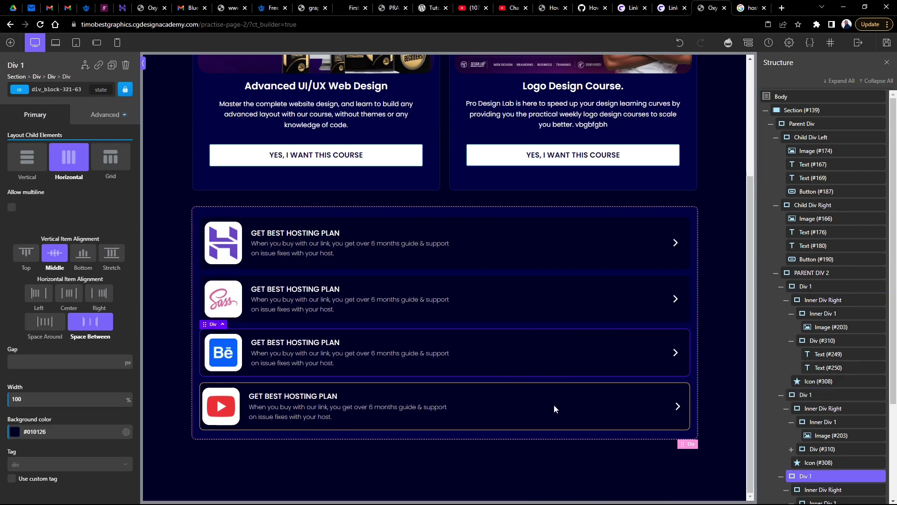
click(559, 407)
right_click(560, 406)
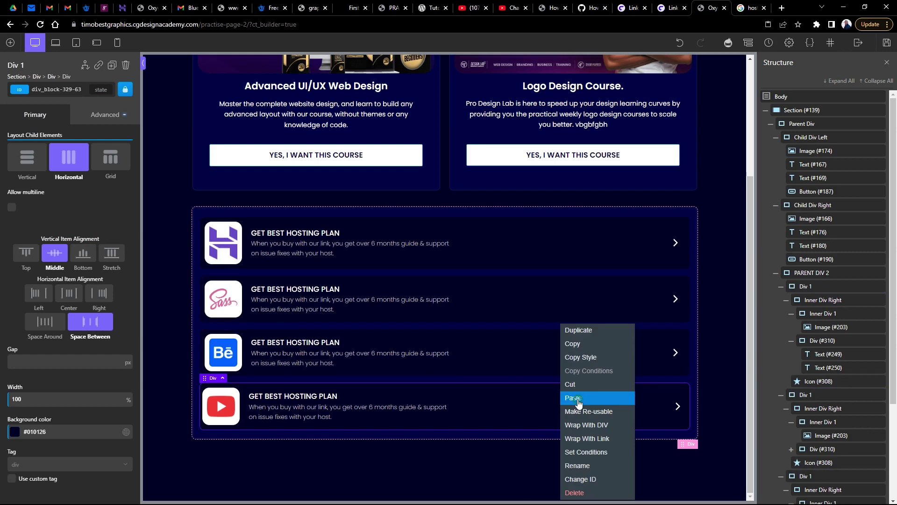
click(573, 398)
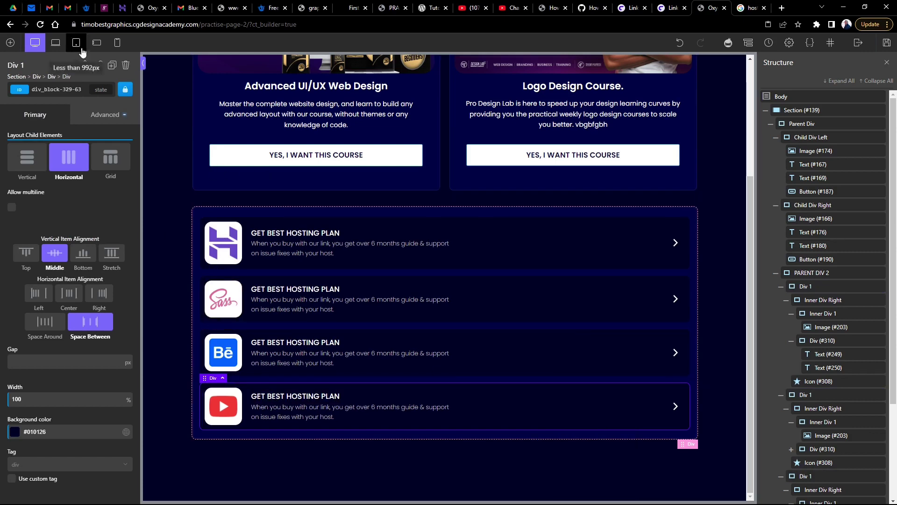
At the landscape phone breakpoint, set the Sass row's description font size to 11 px.
click(77, 42)
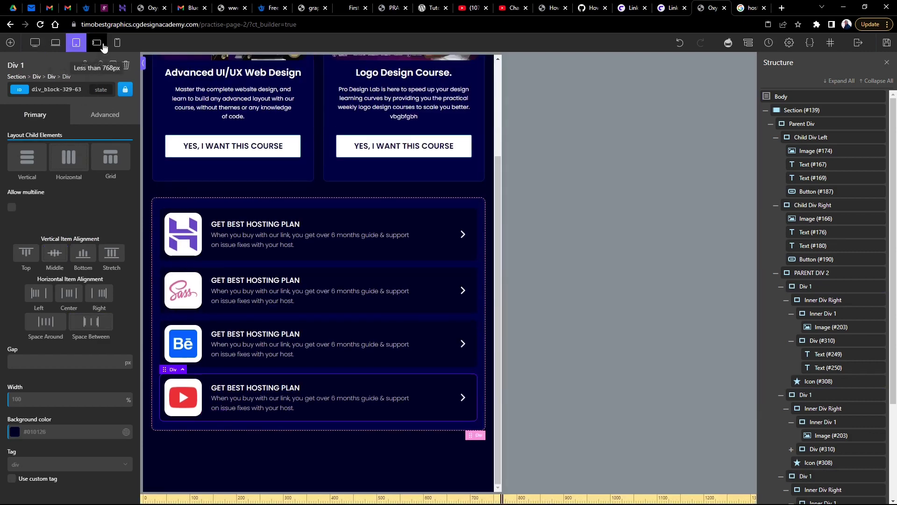
click(102, 45)
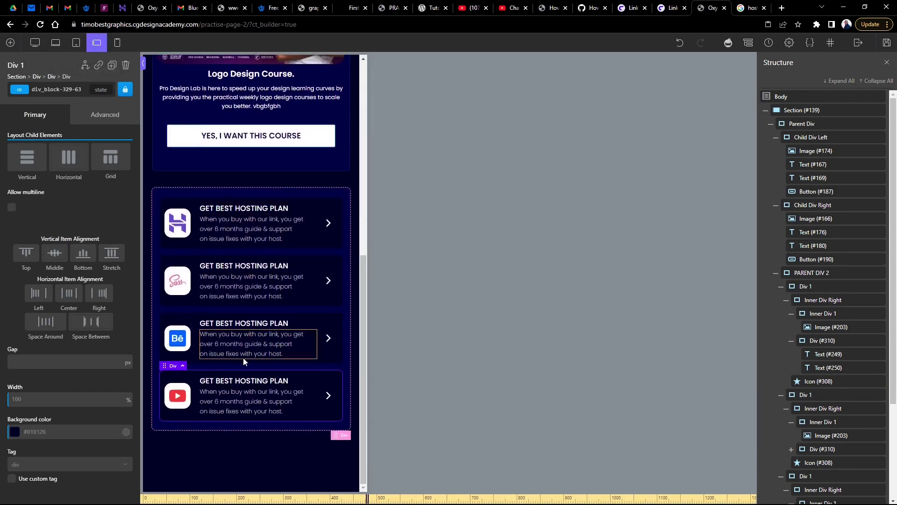
click(238, 284)
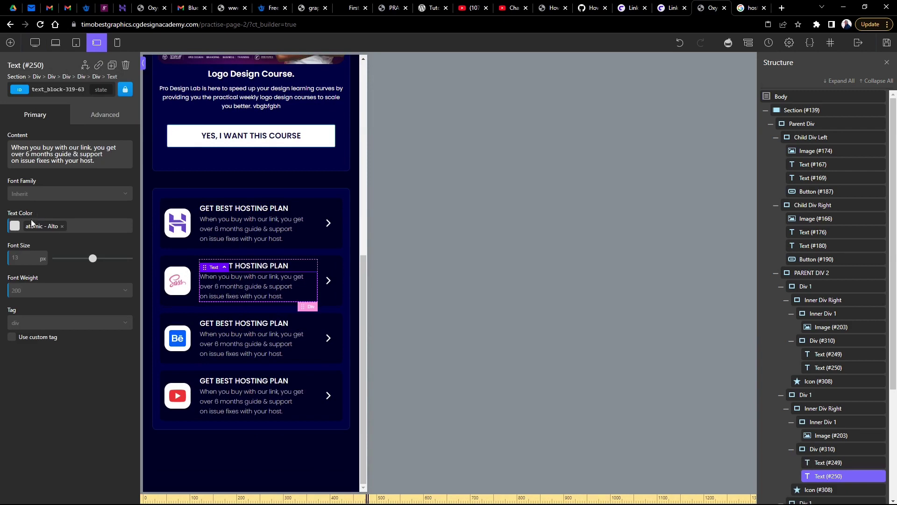
text(12)
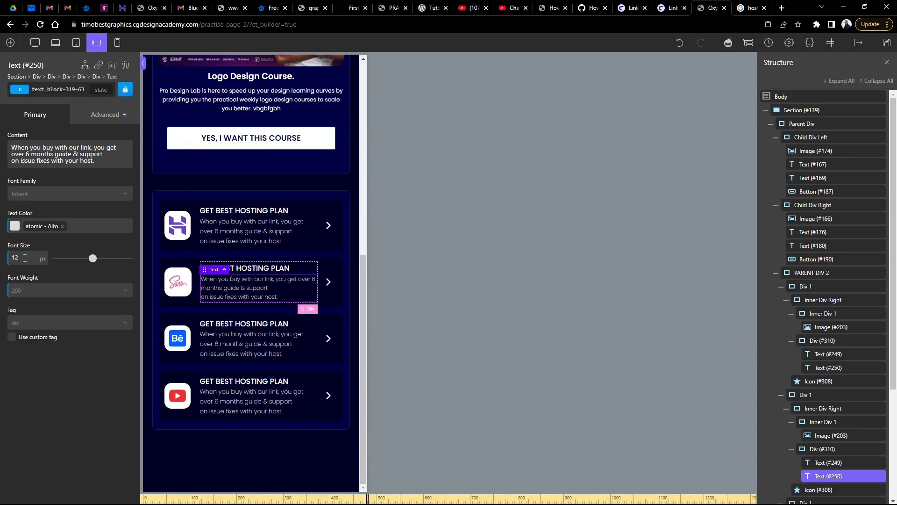
key(BackSpace)
text(1)
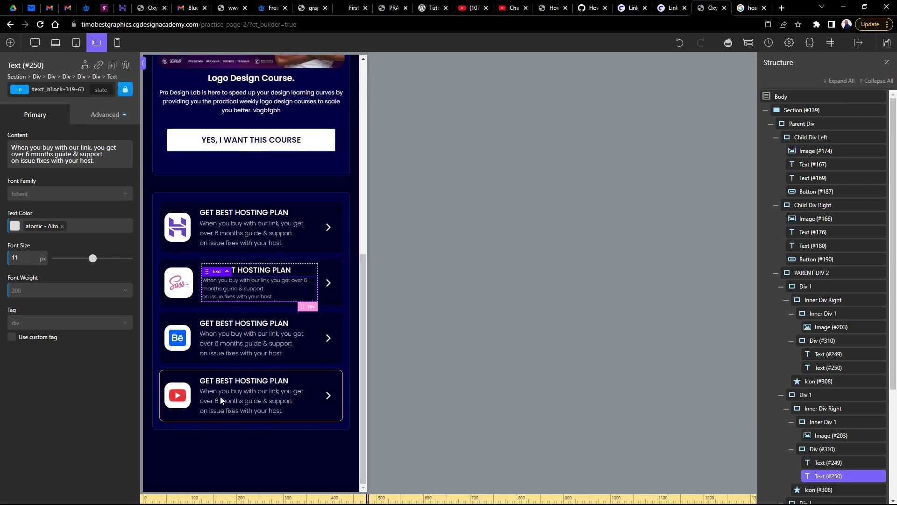
Copy the Sass description's style and apply it to the descriptions in the first, Behance and YouTube rows.
right_click(241, 291)
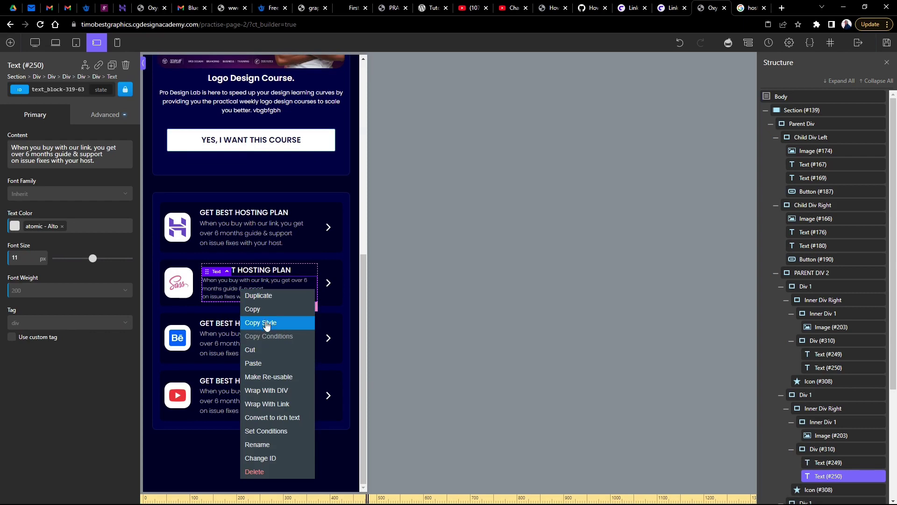
click(262, 323)
right_click(252, 235)
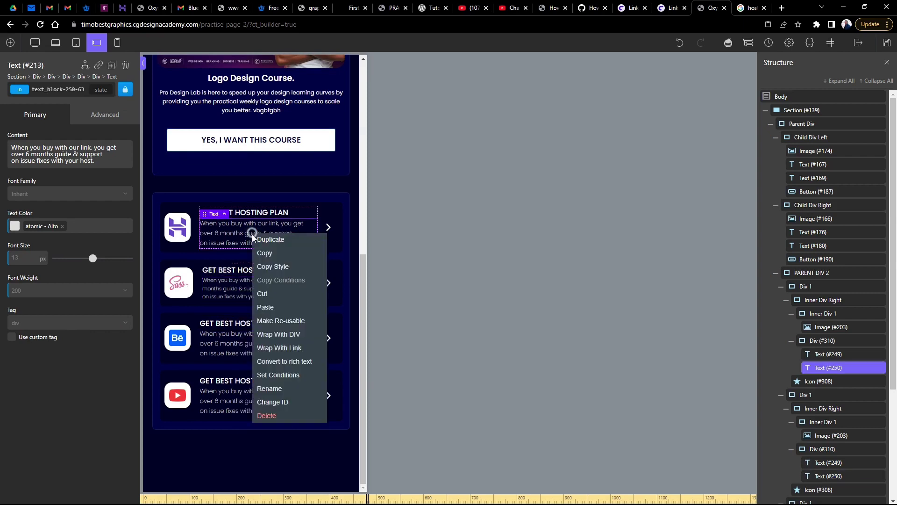
click(269, 306)
right_click(245, 346)
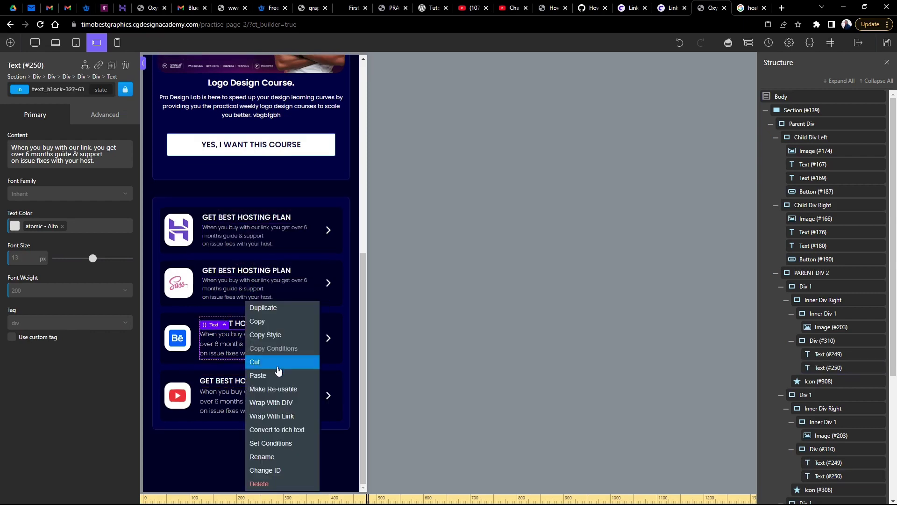
click(257, 375)
right_click(238, 398)
click(265, 378)
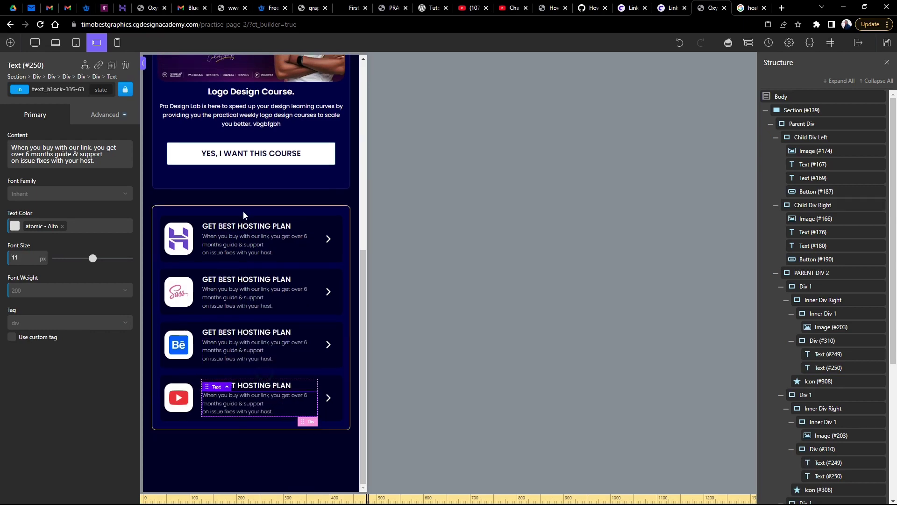
Set the Sass row's arrow icon size to 35 px and copy its style onto the first row's arrow icon.
click(329, 292)
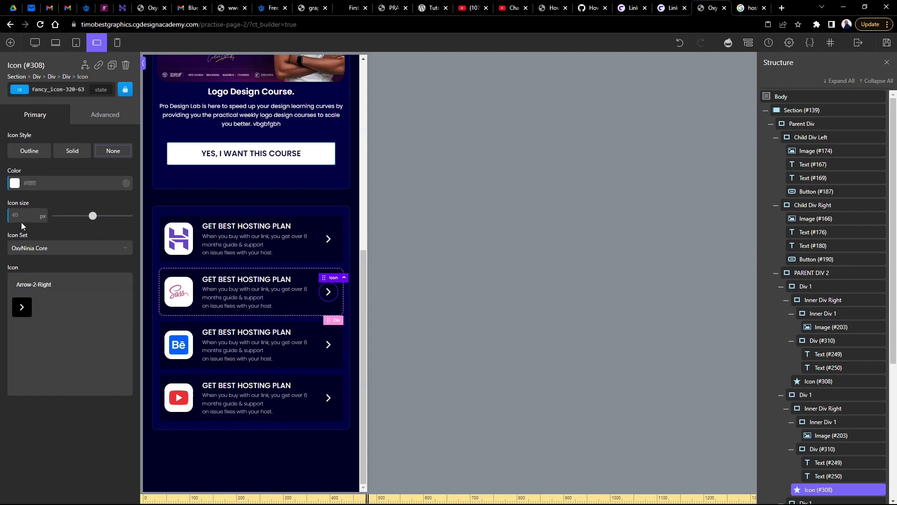
text(35)
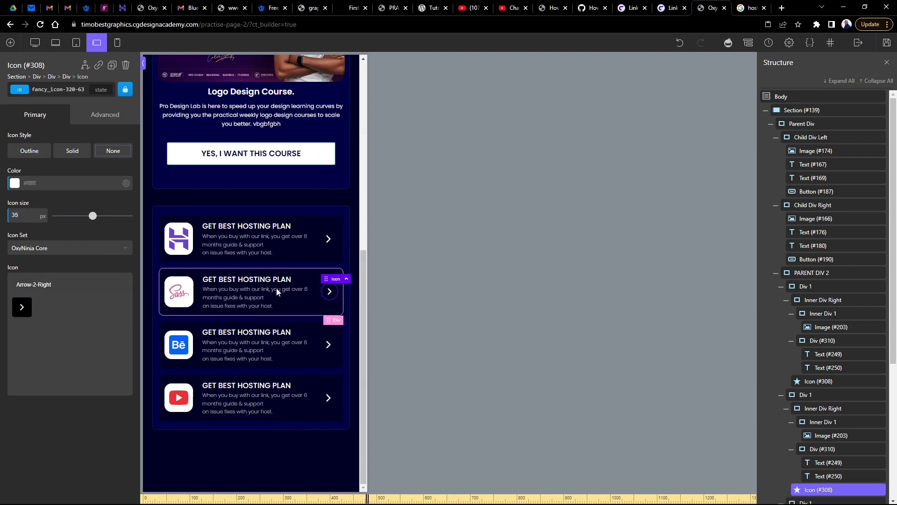
right_click(330, 292)
click(329, 321)
click(328, 238)
right_click(330, 238)
click(346, 290)
Paste the copied arrow icon style onto the Behance and YouTube rows' arrow icons.
click(329, 345)
right_click(328, 344)
click(312, 391)
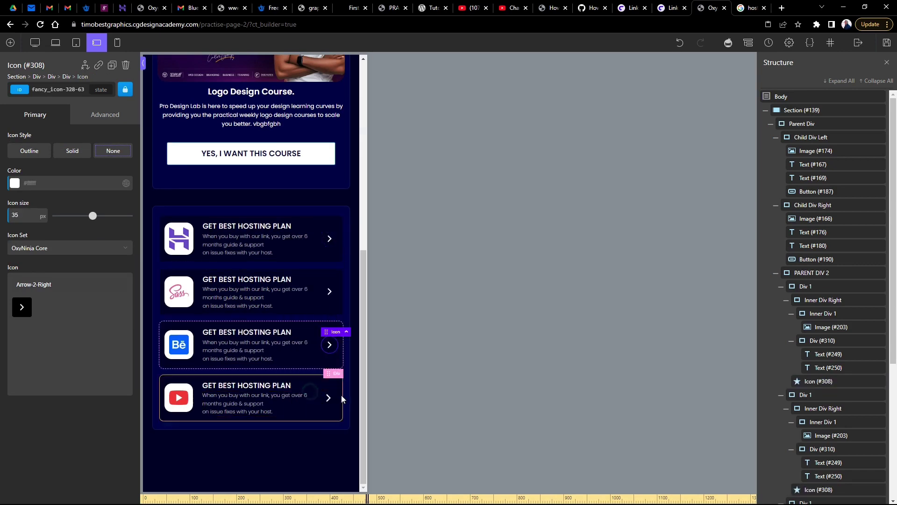
click(328, 398)
right_click(329, 397)
click(320, 389)
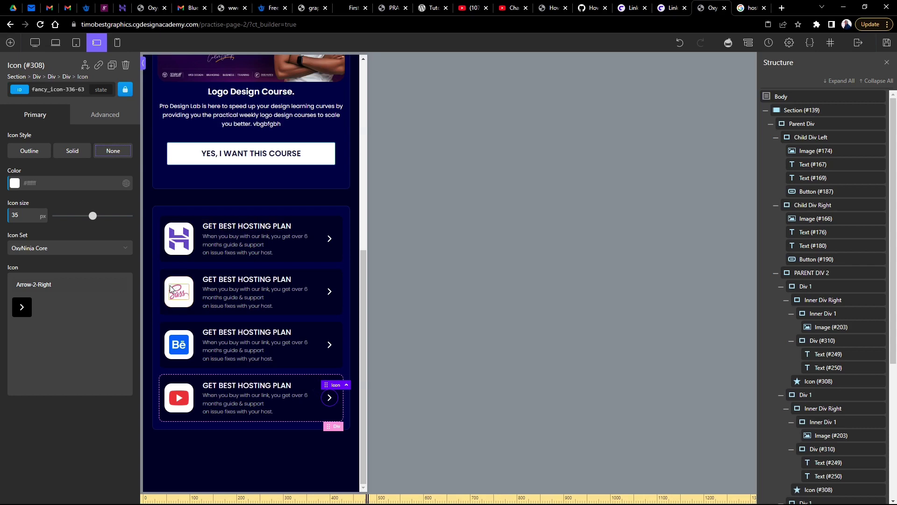
Set the logo image widths to 50 px for YouTube, 52 px for Behance, 51 px for Sass and 50 px for the first row.
click(183, 400)
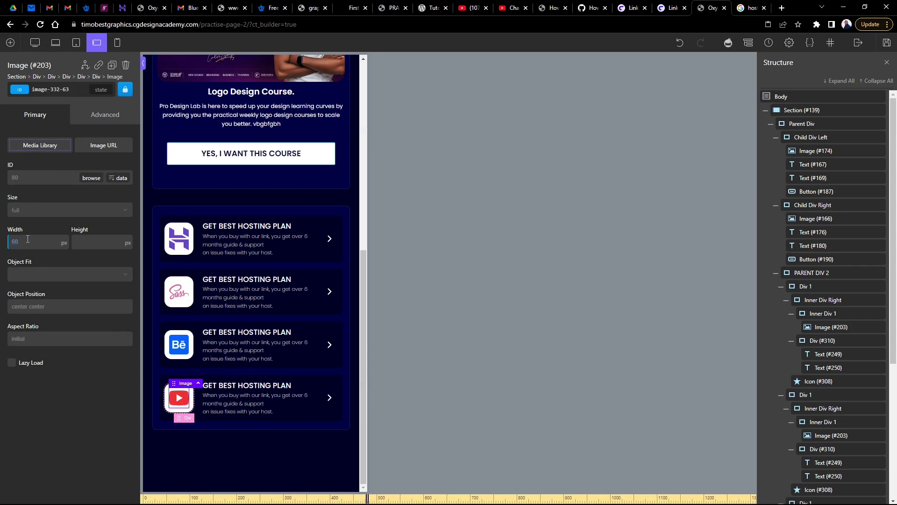
text(51)
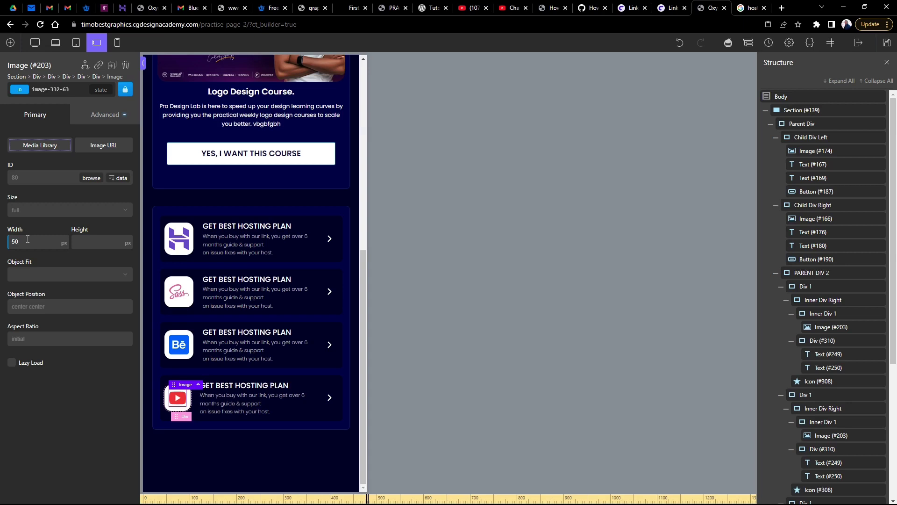
click(179, 344)
text(52)
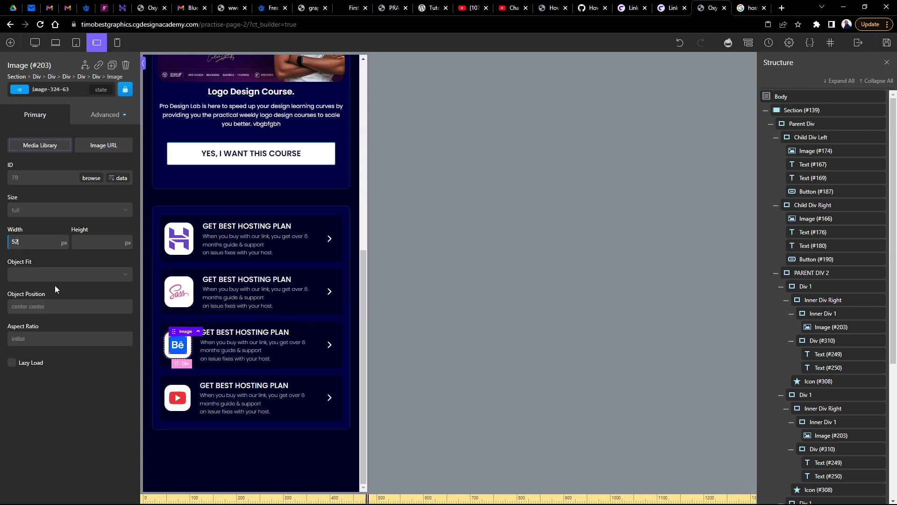
click(179, 294)
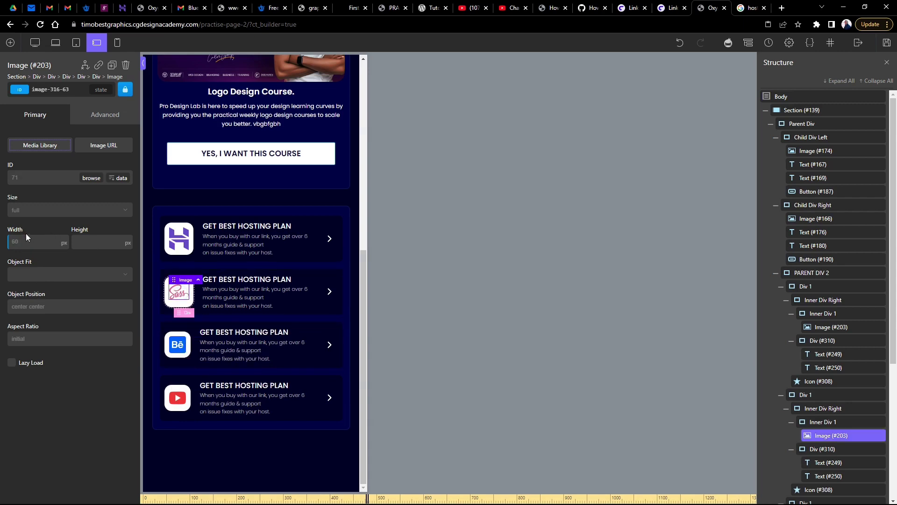
text(50)
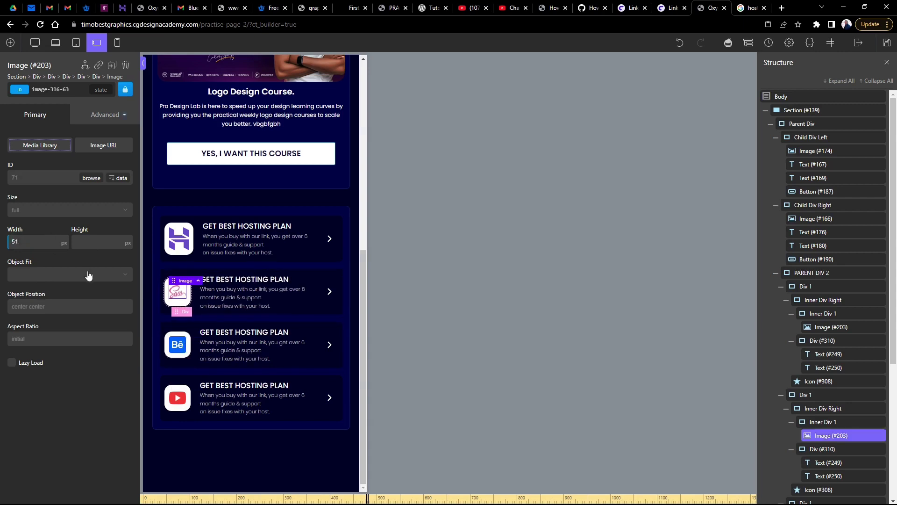
click(172, 243)
text(50)
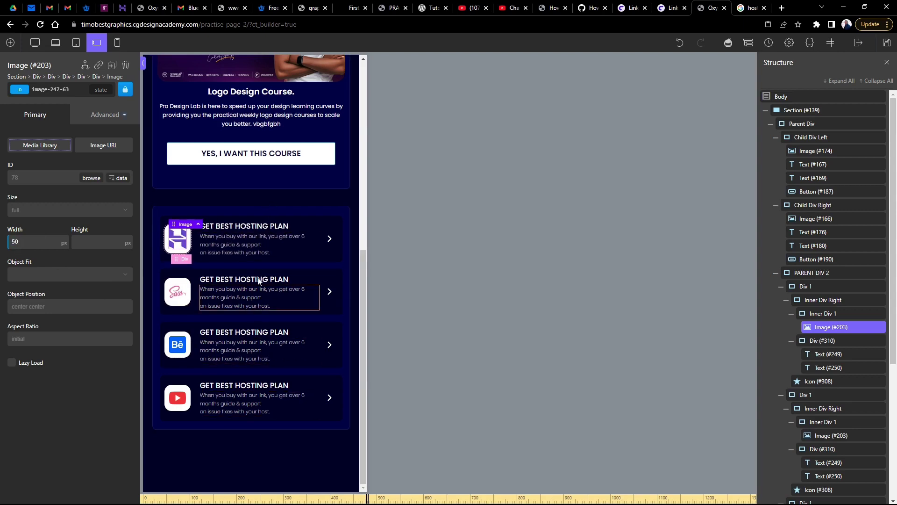
Set the button size of the Advanced UI/UX Web Design card's button to 7 at the landscape phone breakpoint.
scroll(281, 365, up, 3)
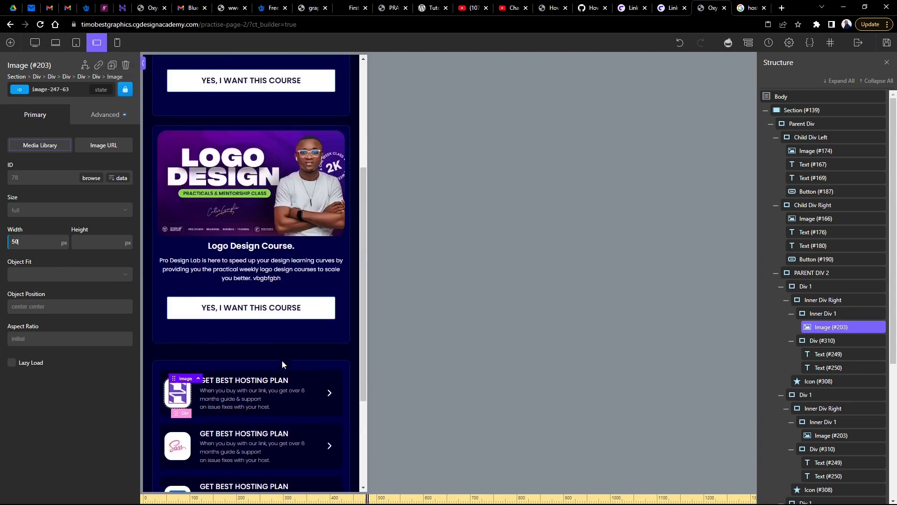
scroll(281, 360, up, 4)
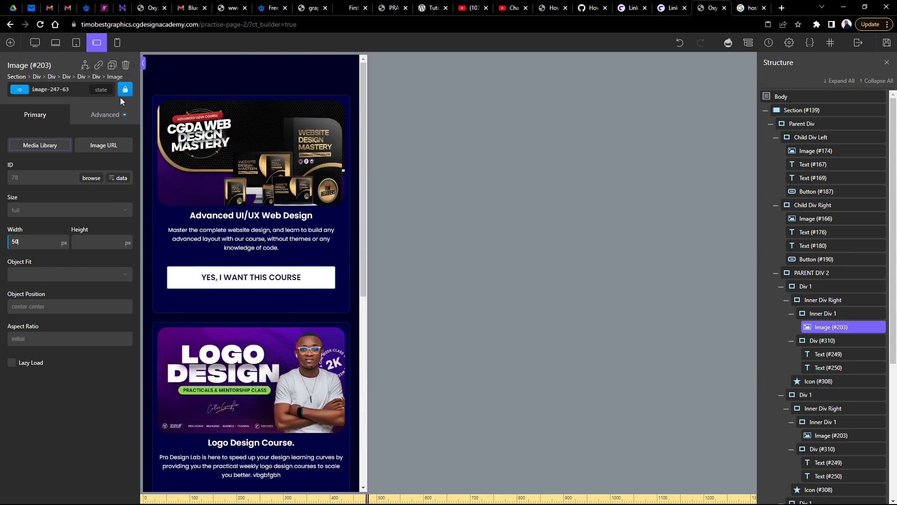
click(251, 281)
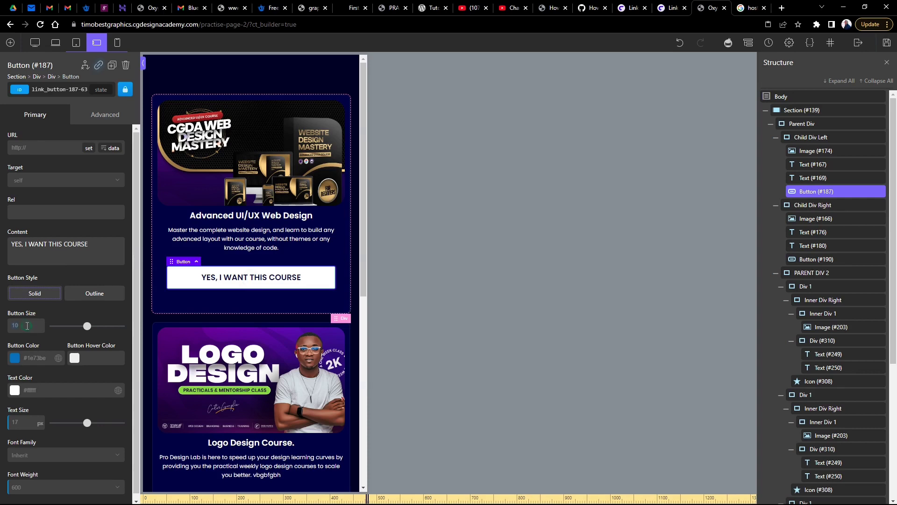
click(27, 326)
text(7)
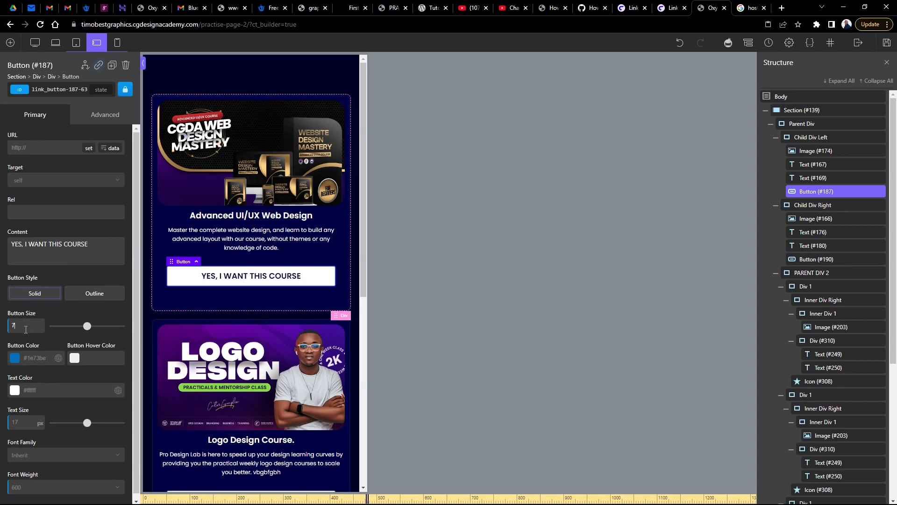
Set the Advanced UI/UX Web Design card's button size to 10 and text size to 14 px, and copy the button's style.
text(10)
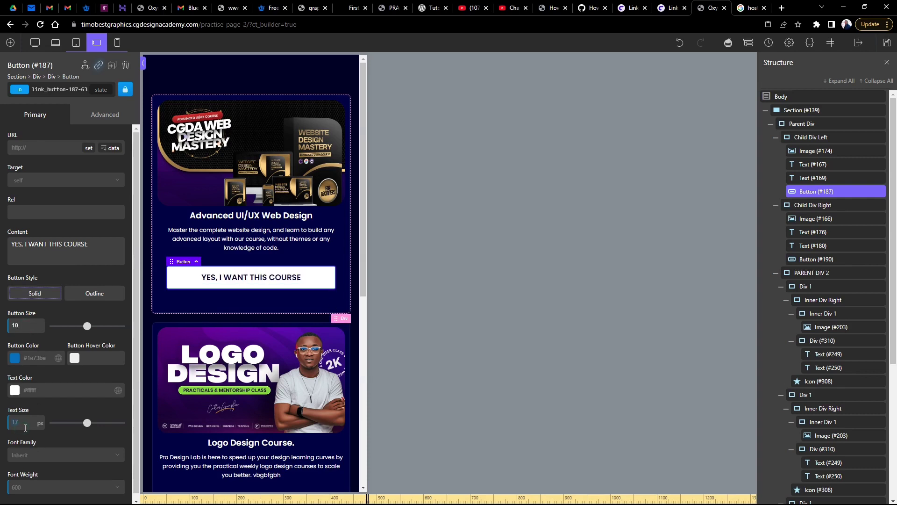
text(13)
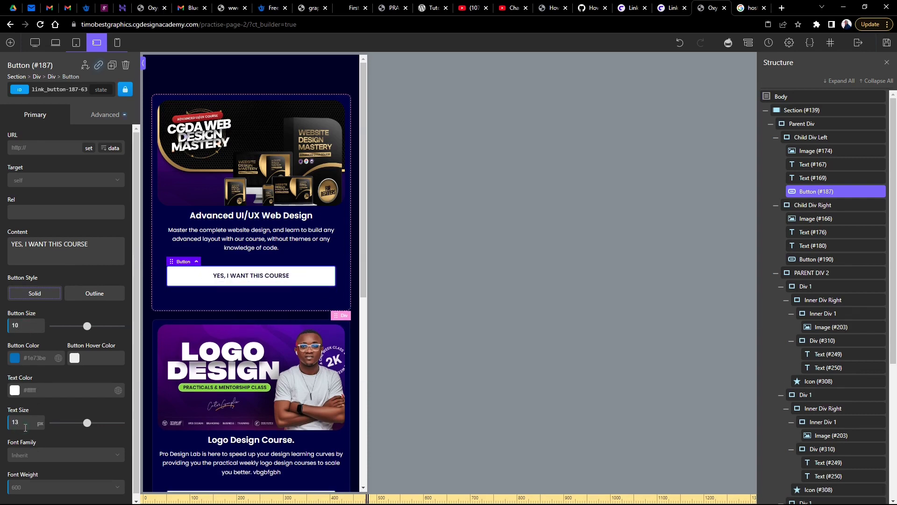
key(Up)
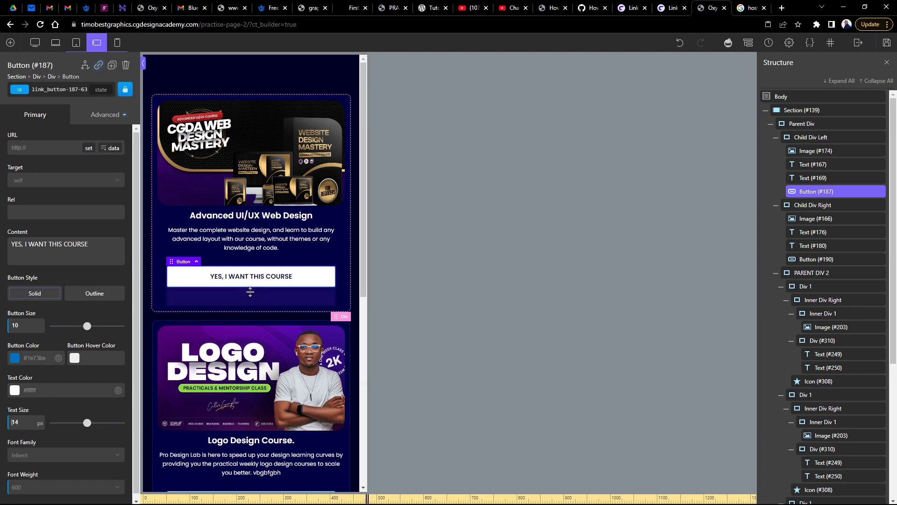
right_click(251, 280)
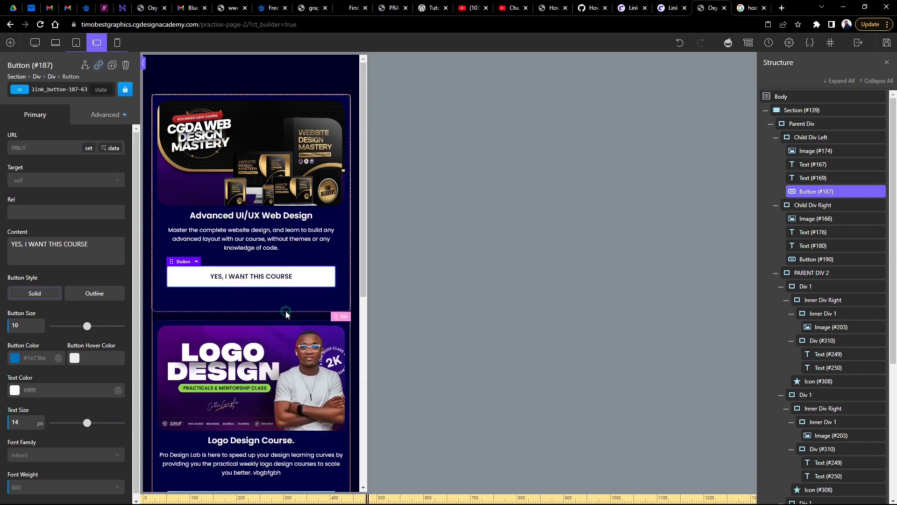
Paste the copied button style onto the Logo Design Course card's button.
scroll(255, 372, down, 3)
click(255, 369)
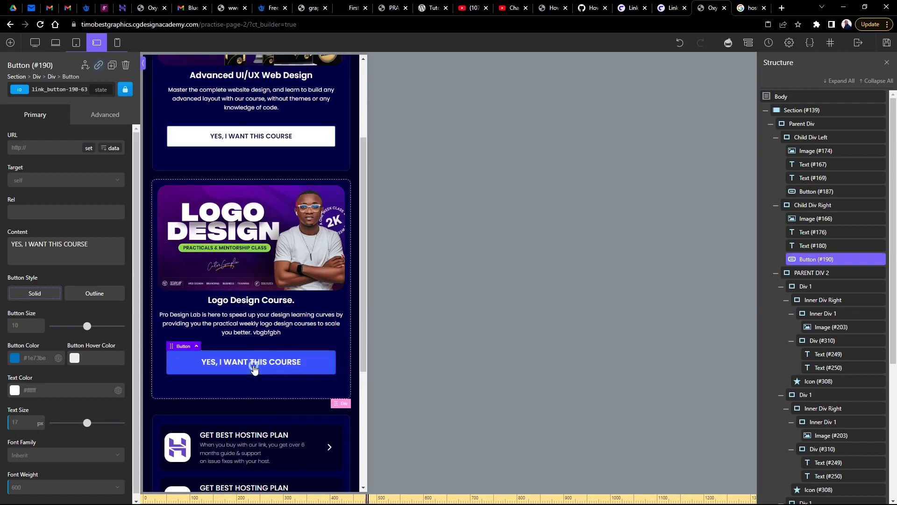
right_click(254, 369)
click(289, 389)
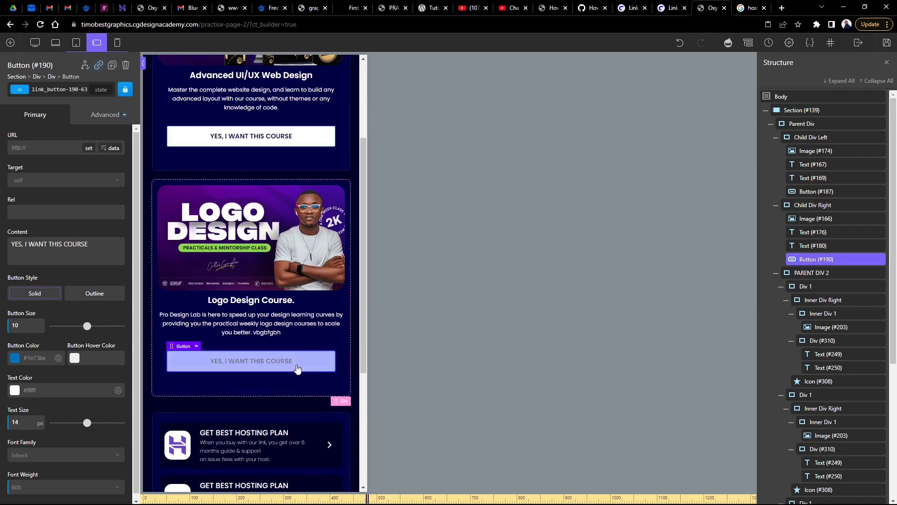
At the portrait phone breakpoint, reduce the bottom margin of the Advanced UI/UX Web Design card's button.
click(117, 44)
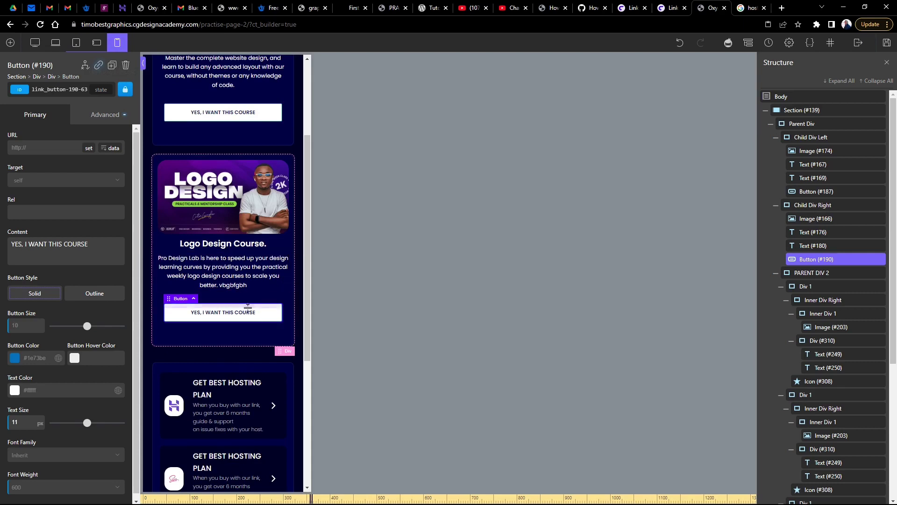
scroll(243, 275, up, 2)
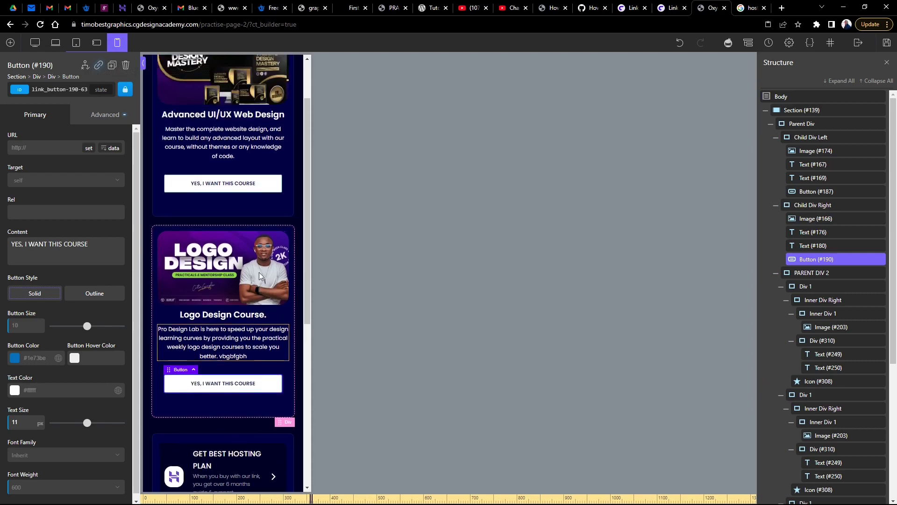
click(217, 230)
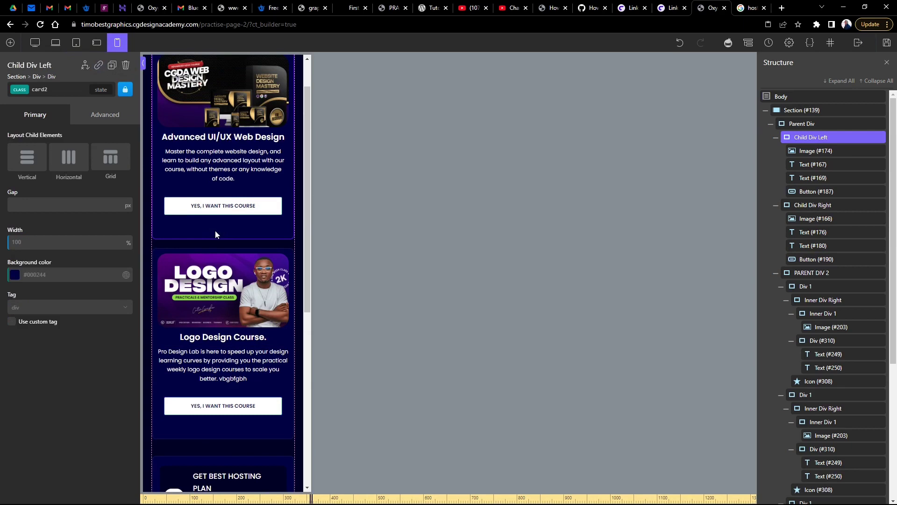
click(218, 221)
drag(217, 228, 217, 222)
drag(217, 220, 222, 236)
Reduce the bottom margin of the Logo Design Course card's button to 22 px.
click(215, 424)
click(221, 405)
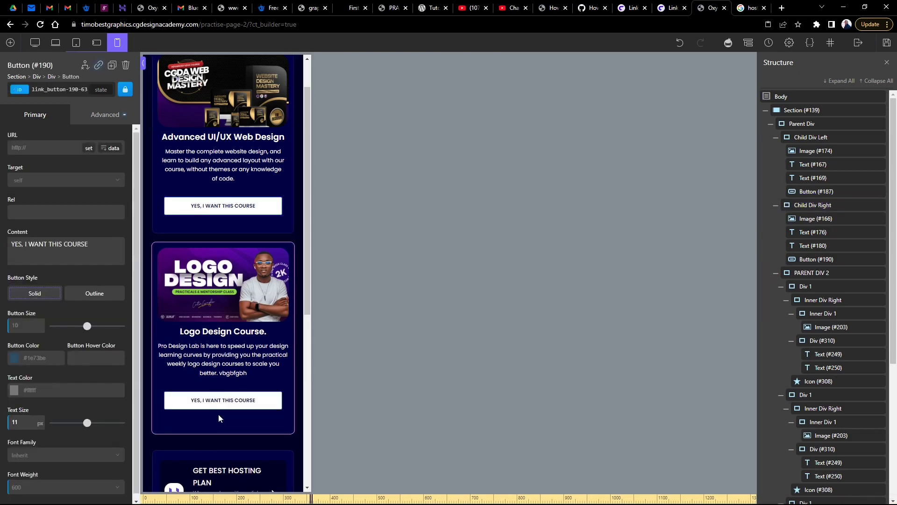
drag(218, 418, 223, 408)
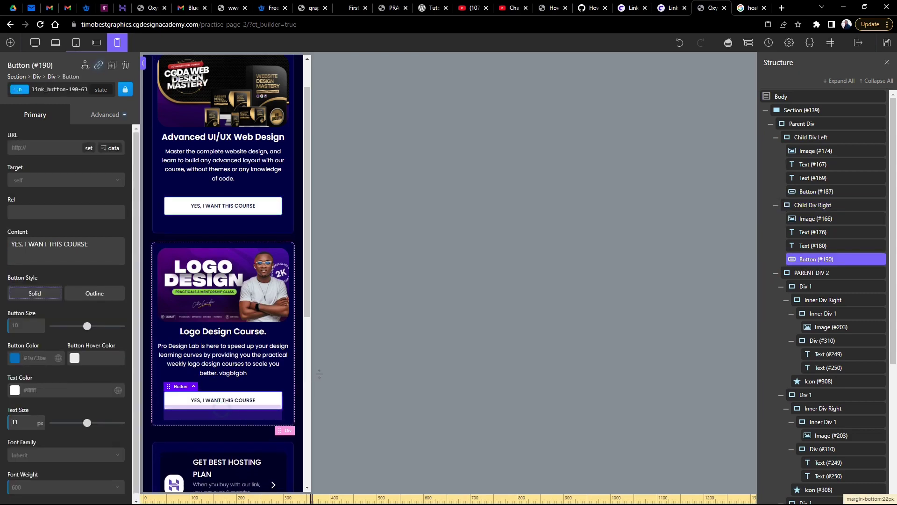
Hide the first link row's description text at the portrait phone breakpoint by setting its display to none.
scroll(269, 329, down, 5)
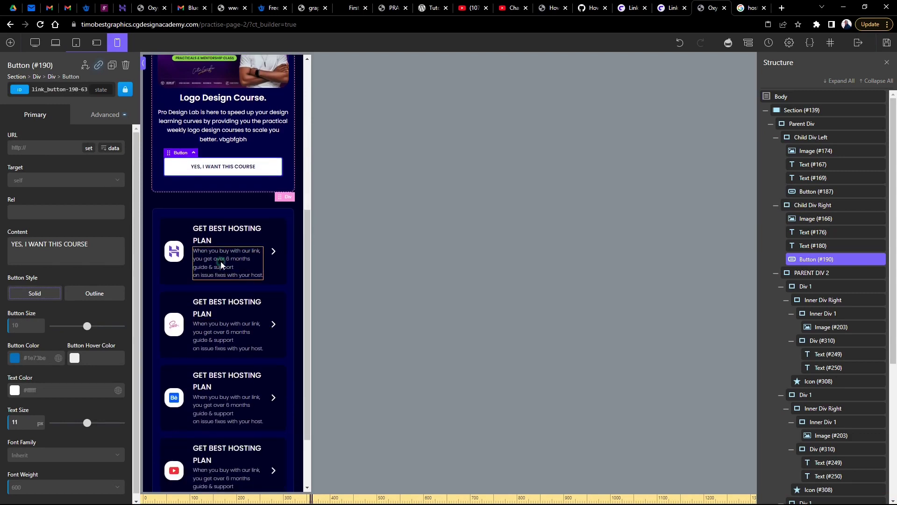
click(222, 264)
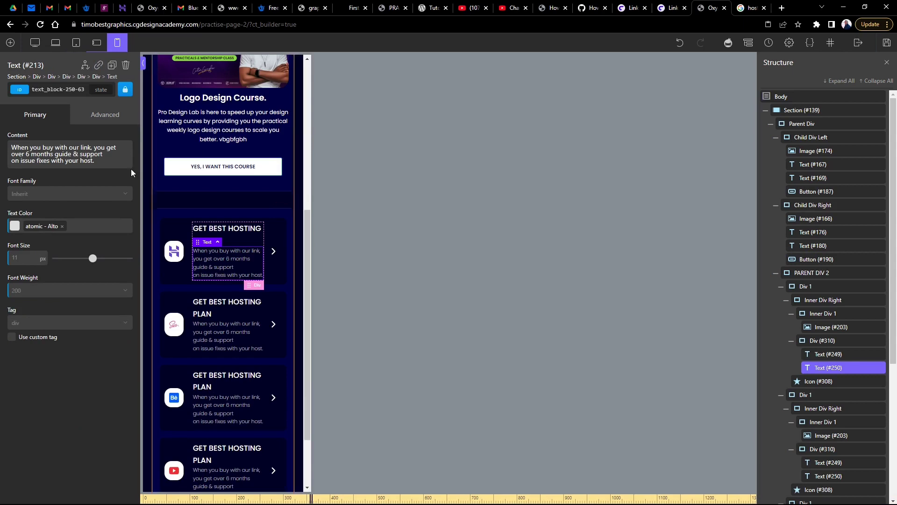
click(105, 117)
click(62, 175)
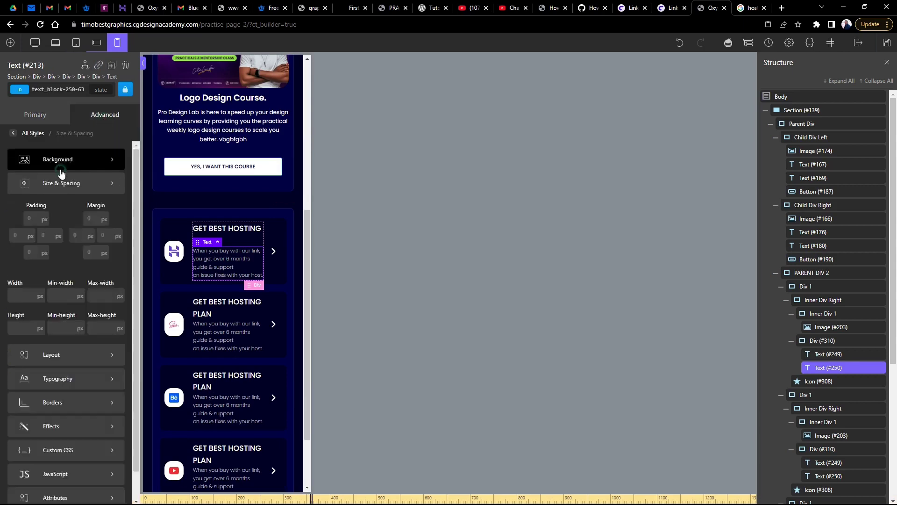
click(112, 117)
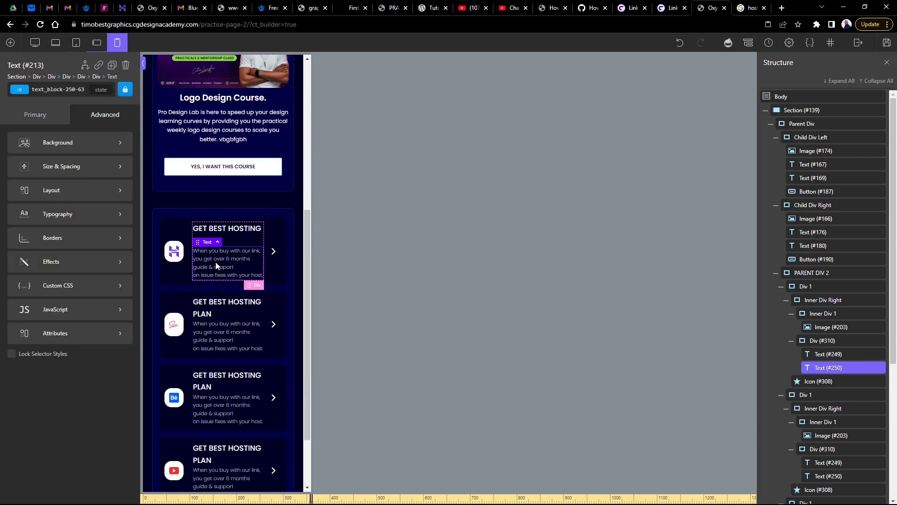
click(56, 192)
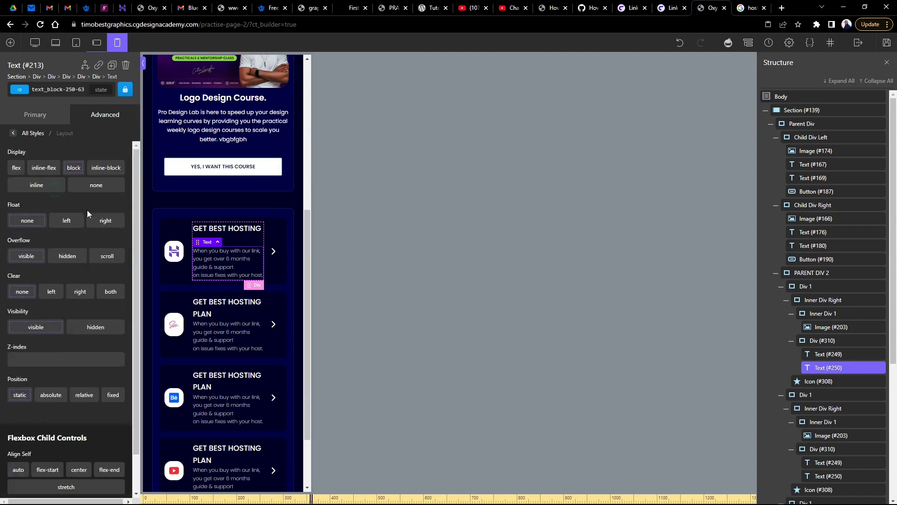
click(97, 186)
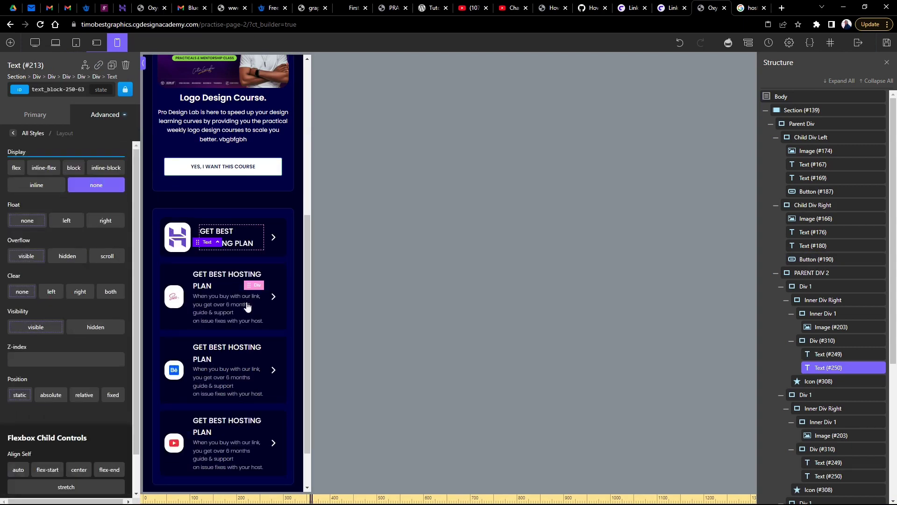
Set the display of the Sass and Behance rows' description texts to none.
click(206, 310)
click(98, 123)
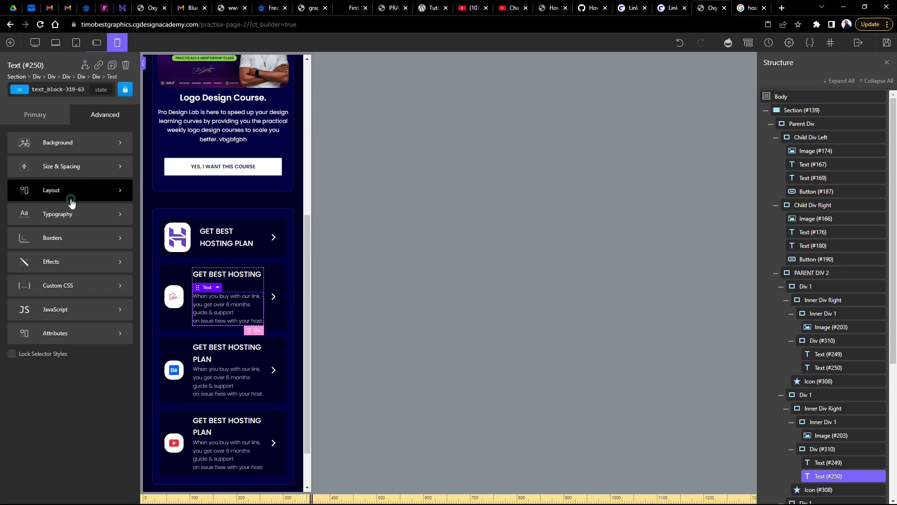
click(71, 197)
click(97, 185)
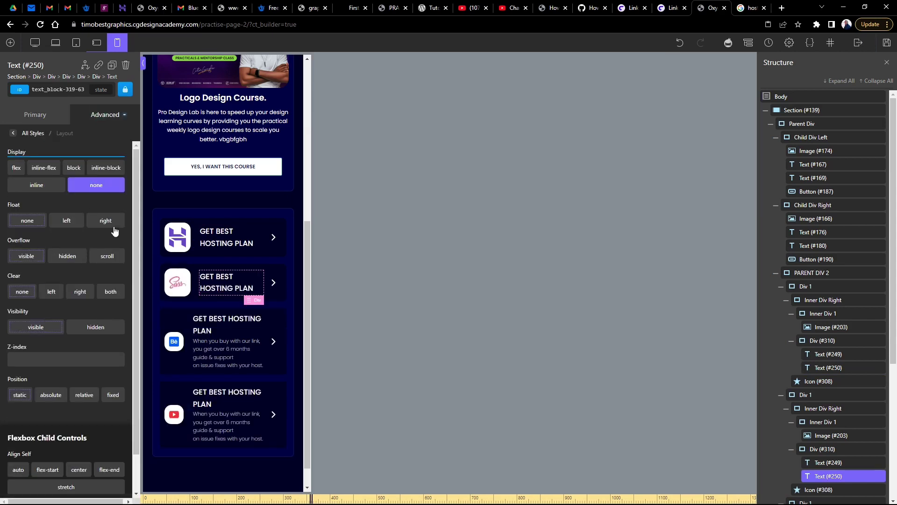
click(236, 353)
click(99, 121)
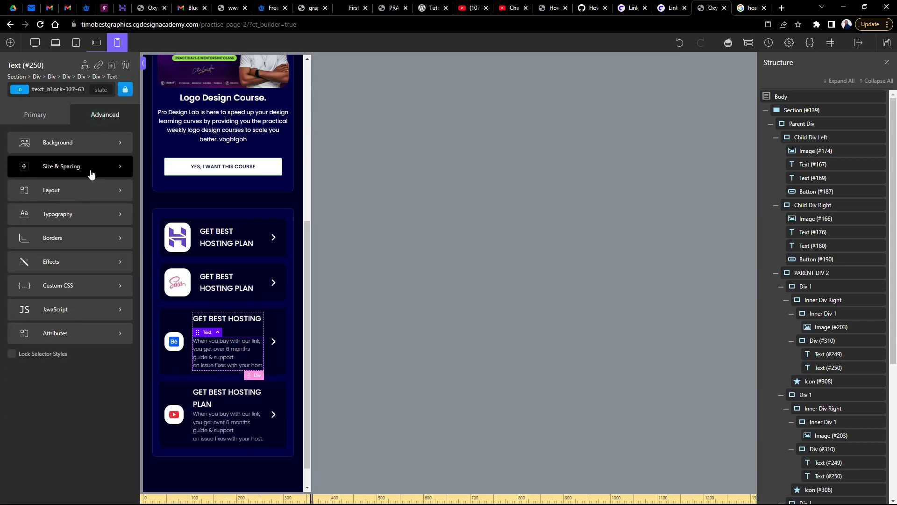
click(73, 196)
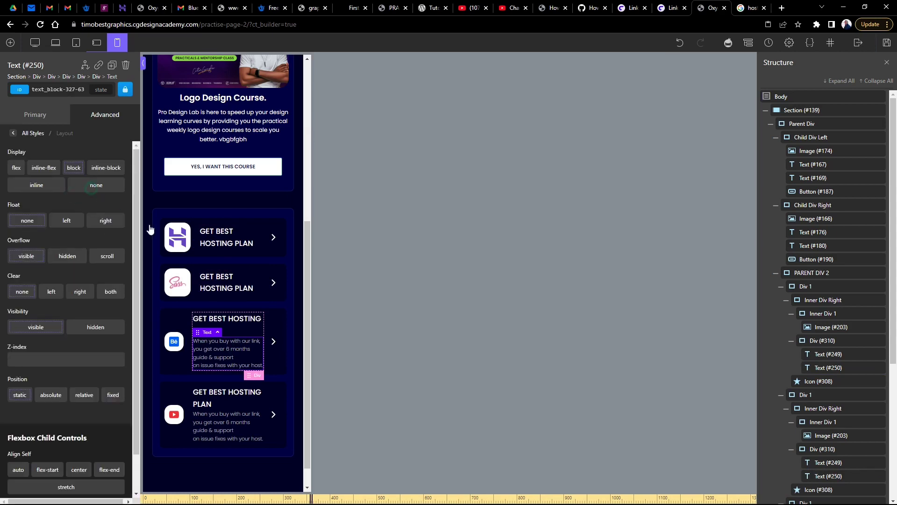
Set the display of the YouTube row's description text to none.
click(223, 413)
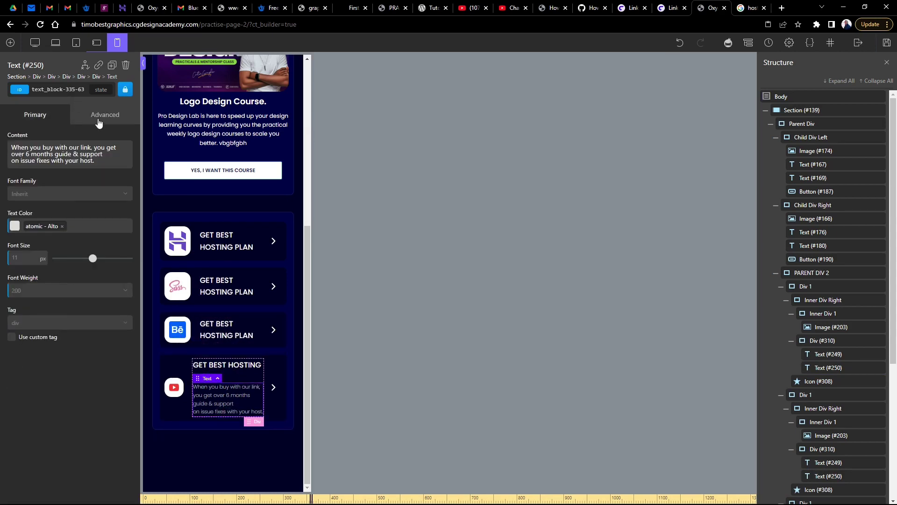
click(98, 121)
click(64, 193)
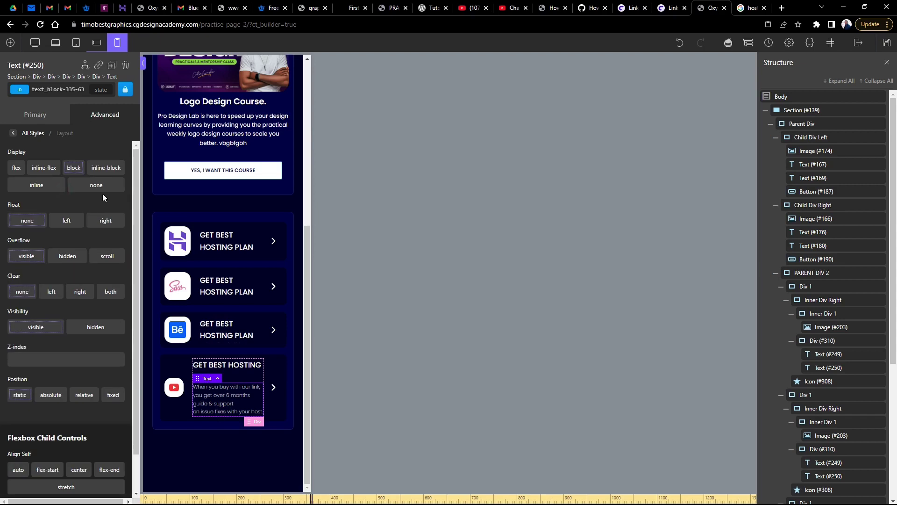
click(99, 185)
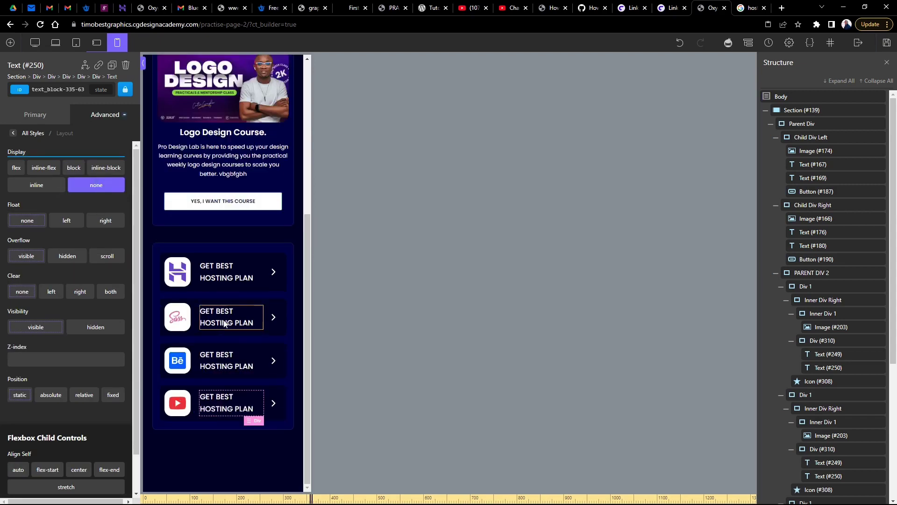
Set the font size of the first row's GET BEST HOSTING PLAN heading to 13 px and copy its style.
click(210, 266)
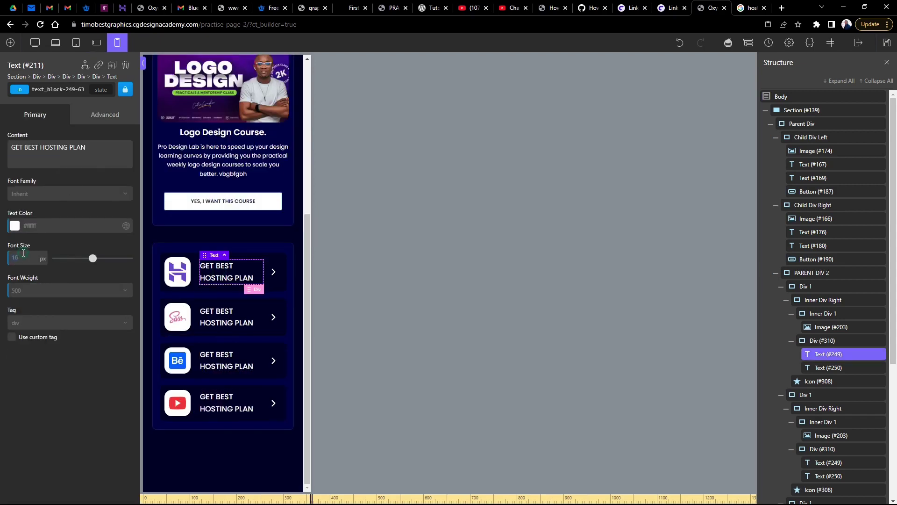
click(24, 253)
text(14)
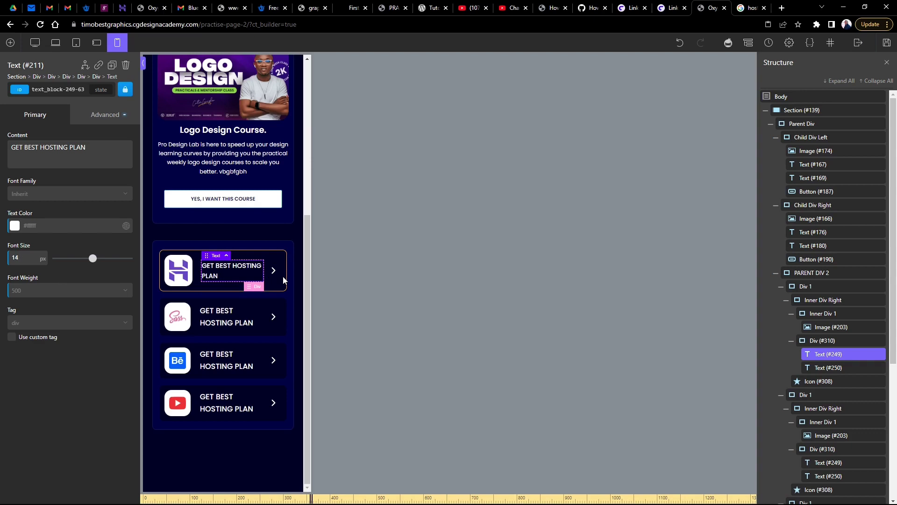
key(Down)
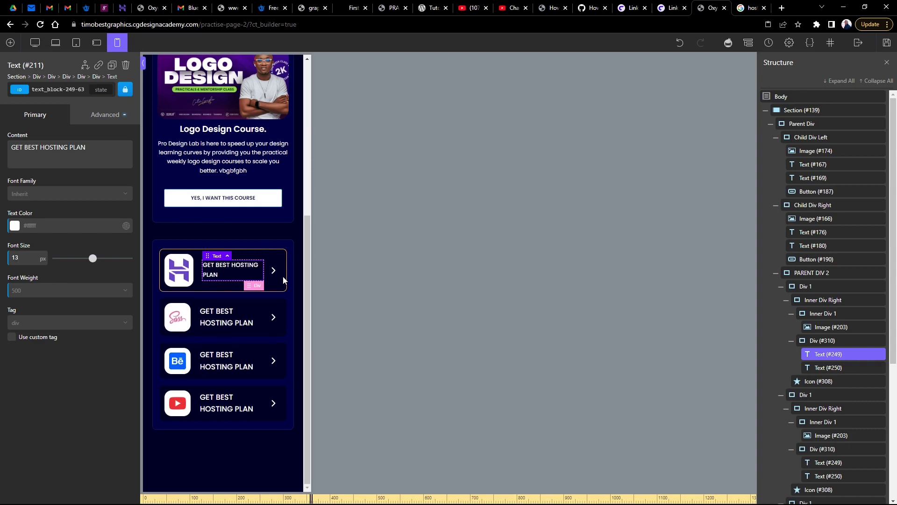
right_click(217, 266)
click(252, 298)
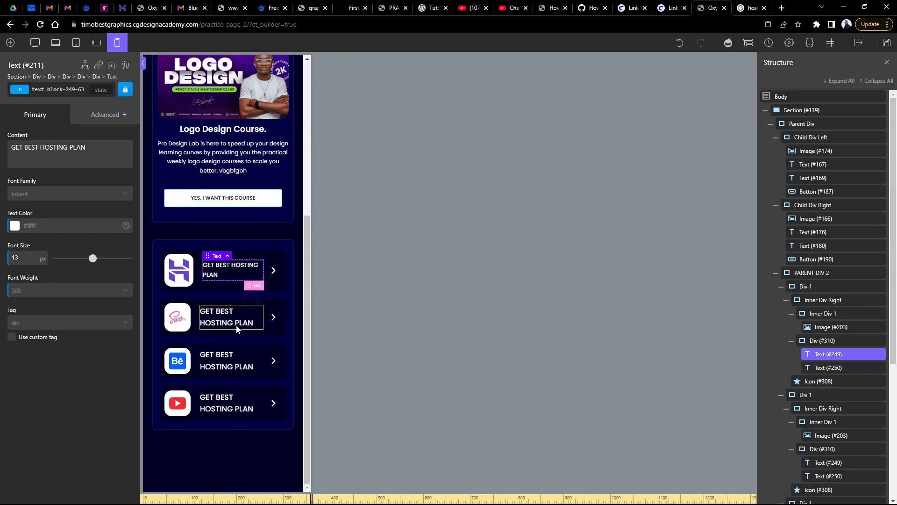
Paste the copied heading style onto the Sass, Behance and YouTube rows' headings.
right_click(226, 320)
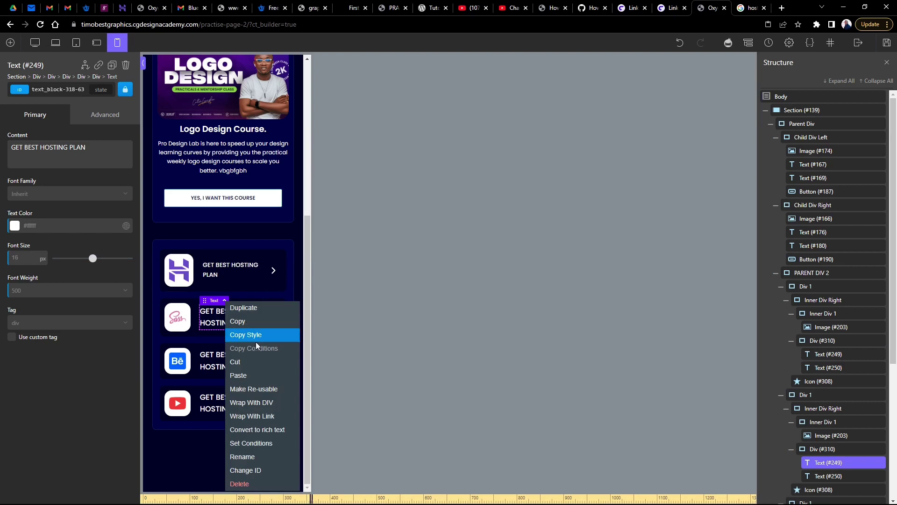
click(250, 375)
right_click(229, 365)
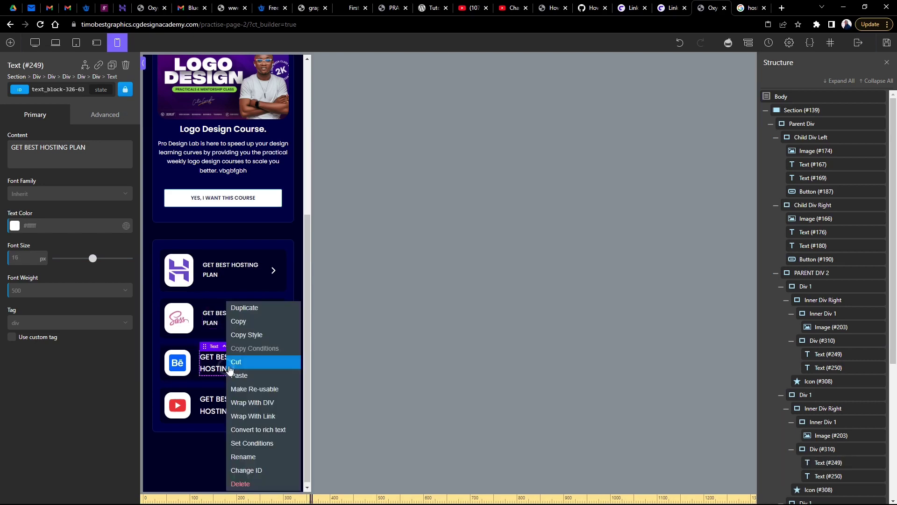
click(250, 378)
right_click(230, 405)
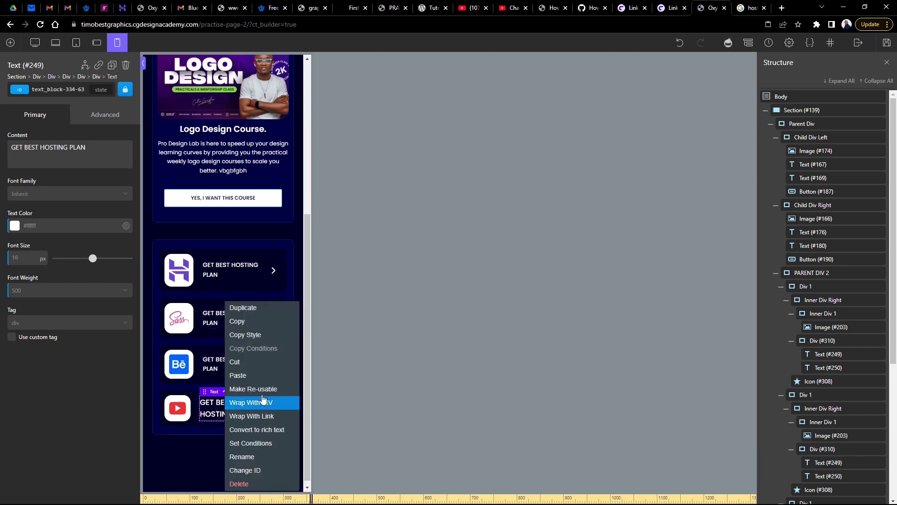
click(261, 373)
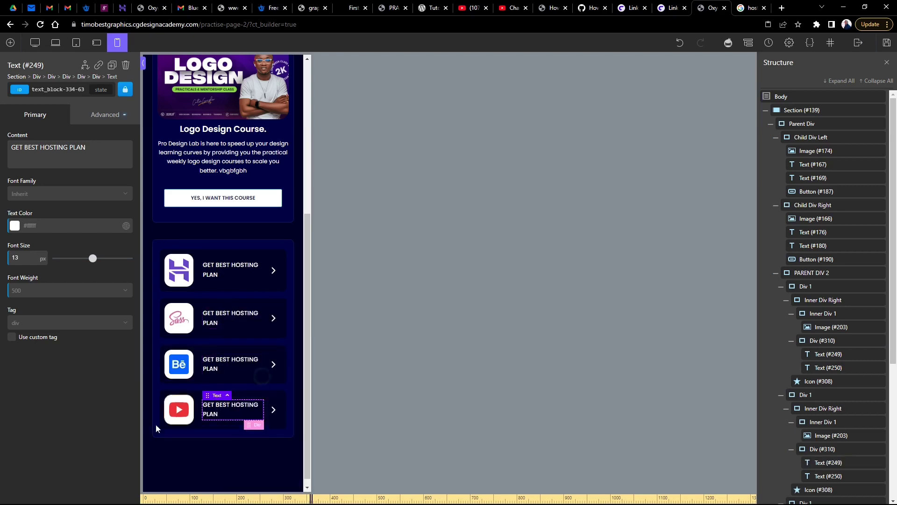
Set the Behance row's logo width to 40 px and copy its style.
click(179, 365)
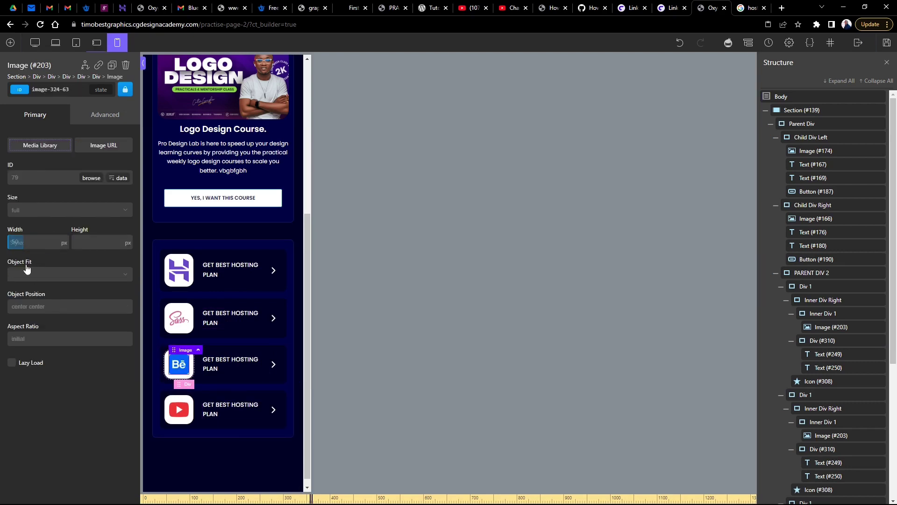
text(40)
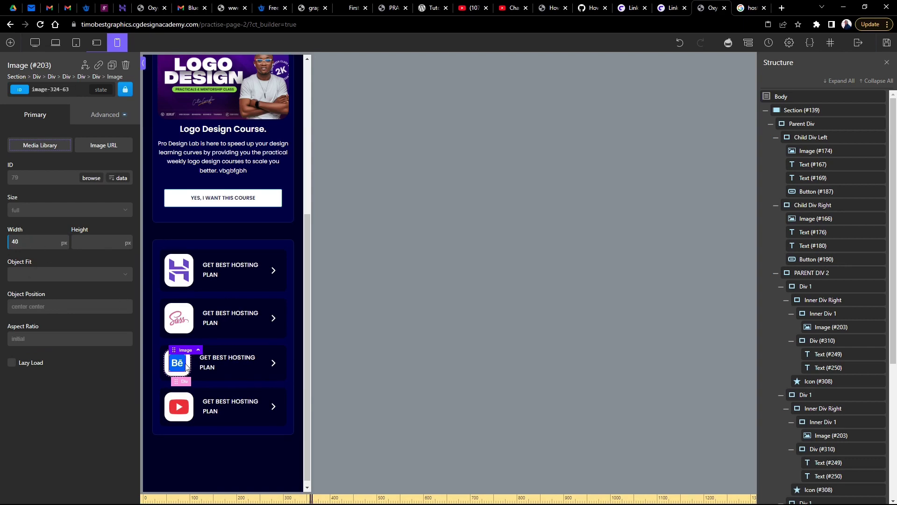
right_click(178, 368)
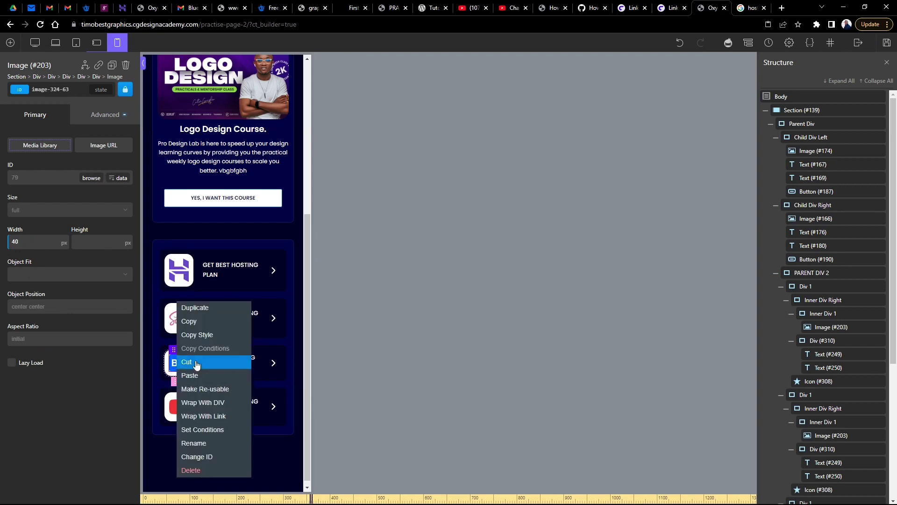
click(197, 334)
Paste the copied logo style onto the Sass, first-row hosting and YouTube logos.
click(179, 318)
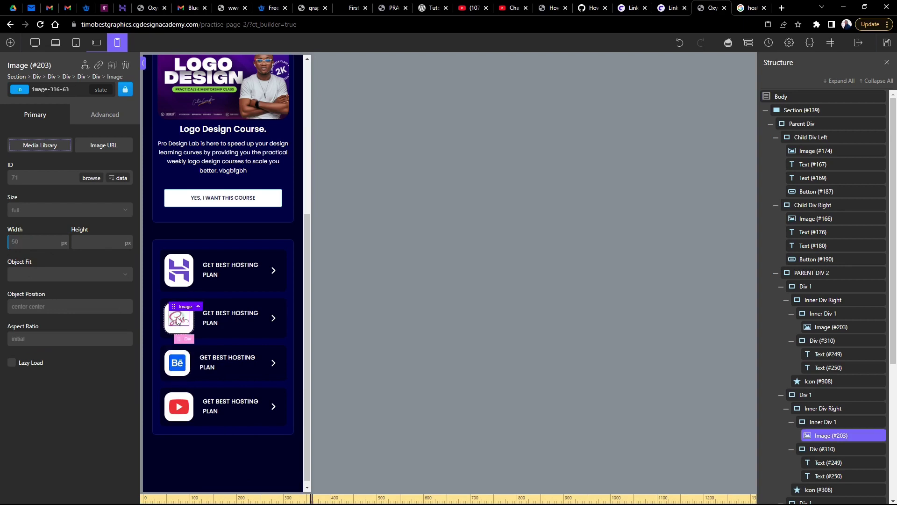
right_click(178, 322)
click(191, 389)
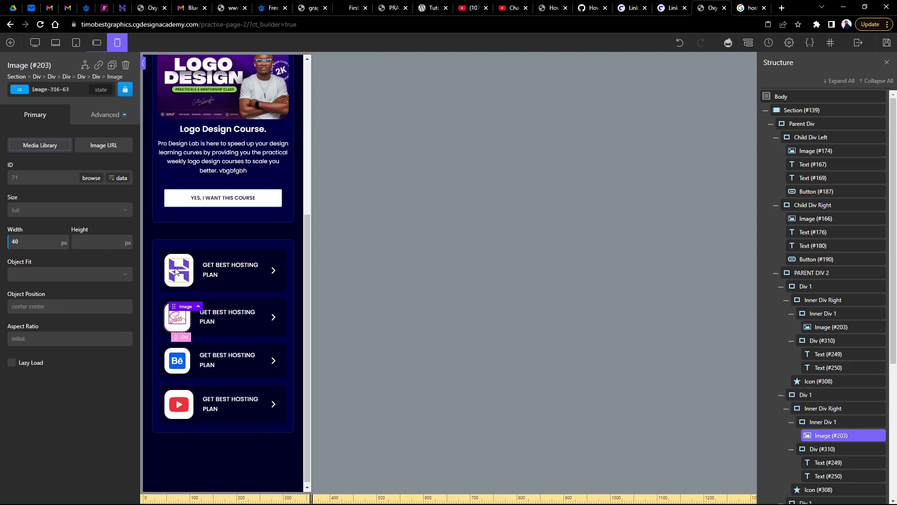
right_click(177, 270)
click(201, 341)
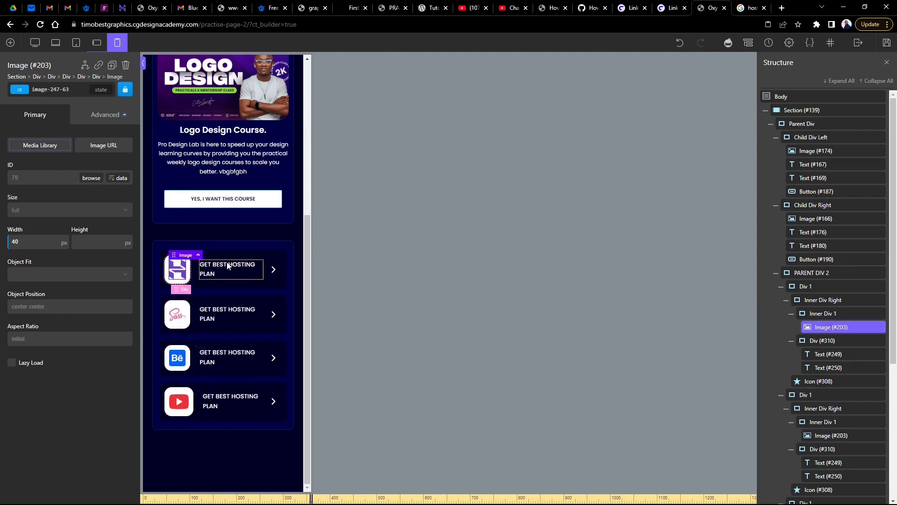
right_click(183, 399)
click(201, 388)
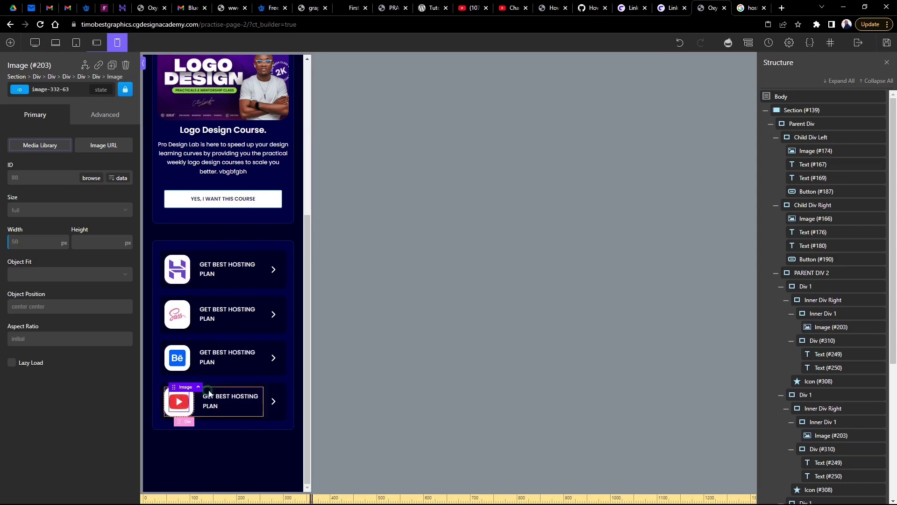
Set the right padding of the Behance row's container to 0 px.
click(281, 356)
click(101, 115)
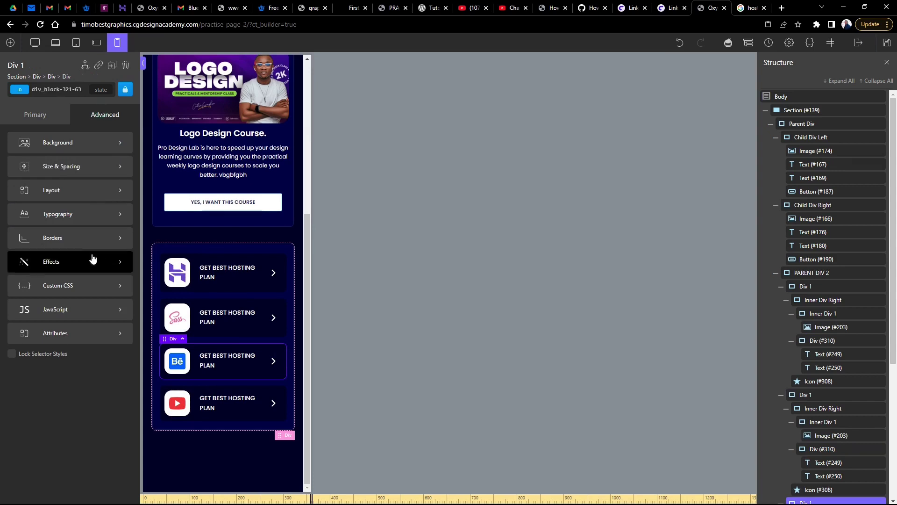
click(72, 170)
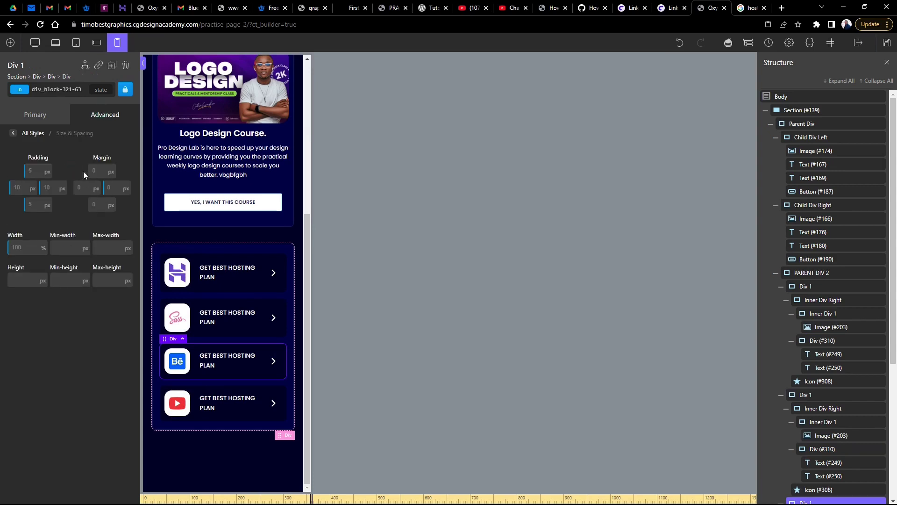
click(49, 188)
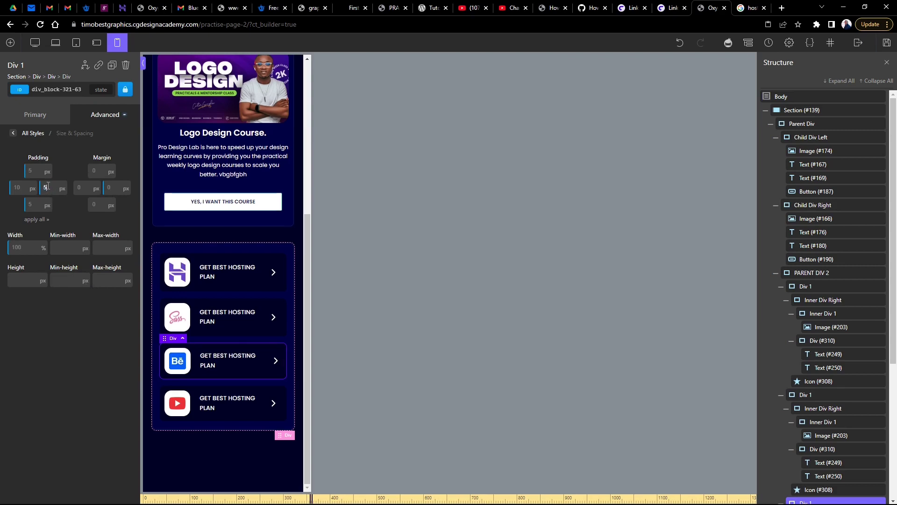
key(BackSpace)
text(0)
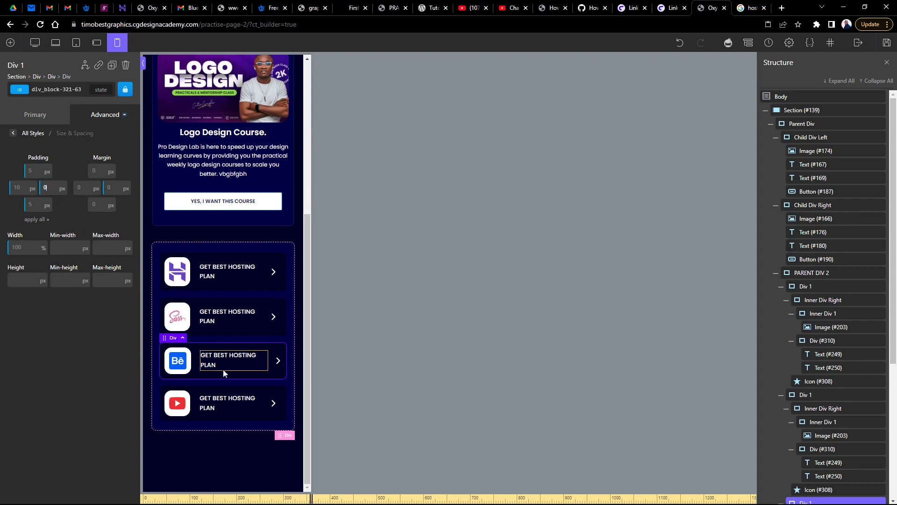
Try to match the Sass row to the Behance row by copying the arrow icon's style onto its arrow icon.
right_click(276, 359)
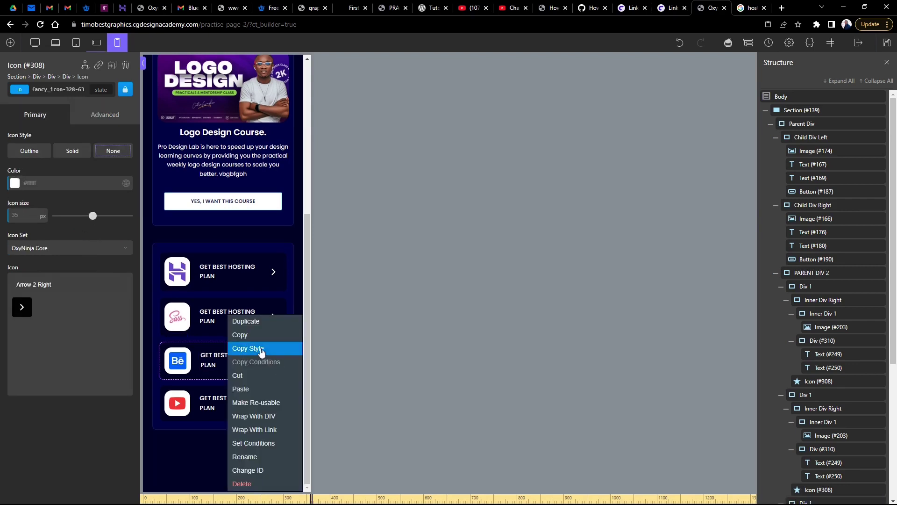
click(248, 349)
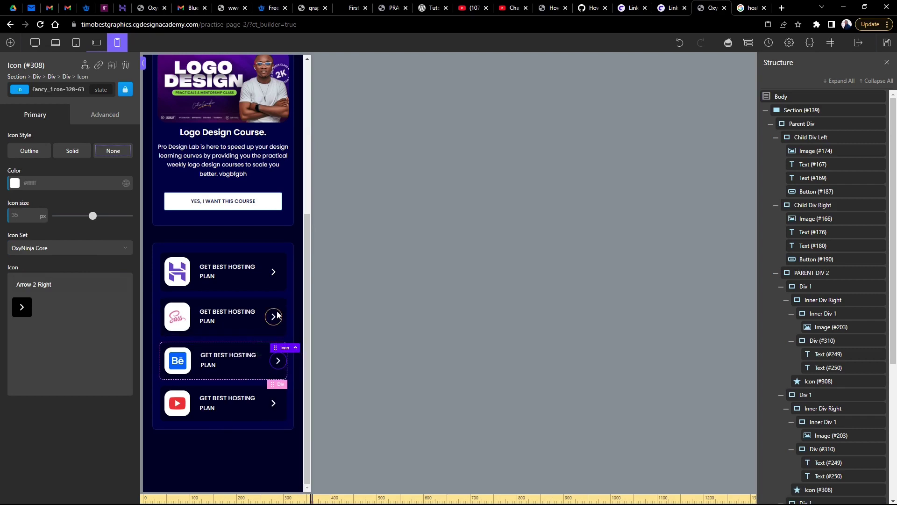
click(278, 315)
right_click(275, 316)
click(260, 383)
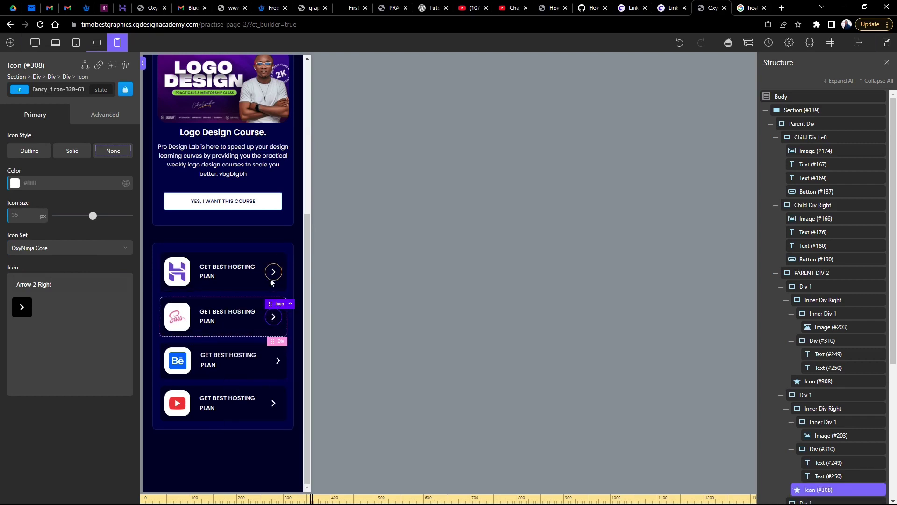
click(277, 364)
right_click(277, 364)
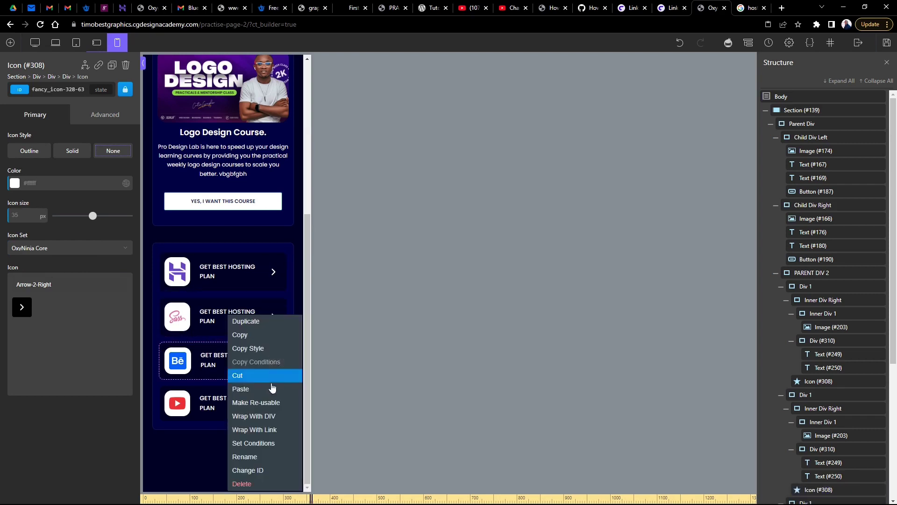
click(259, 349)
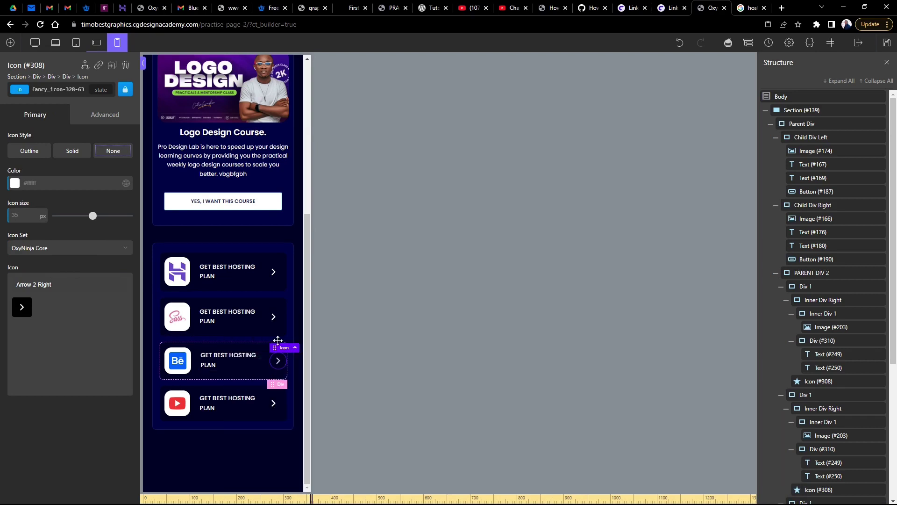
click(274, 316)
right_click(274, 317)
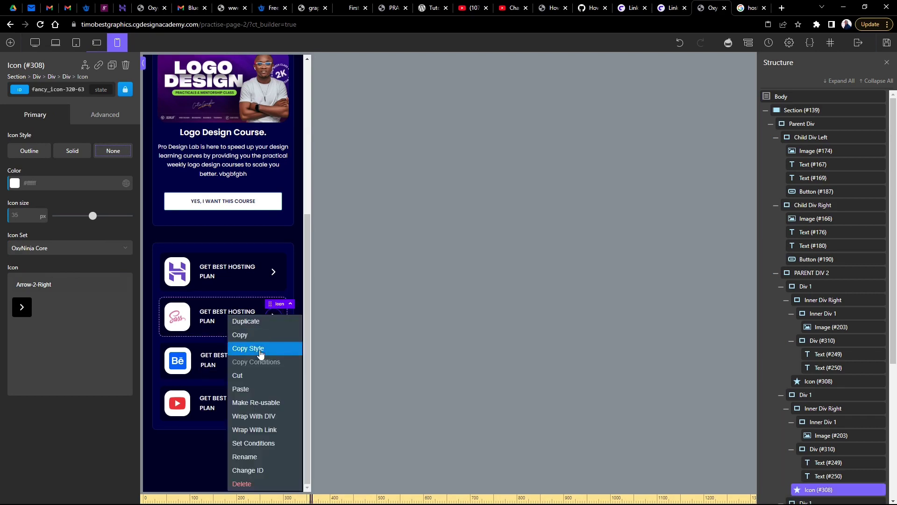
click(260, 388)
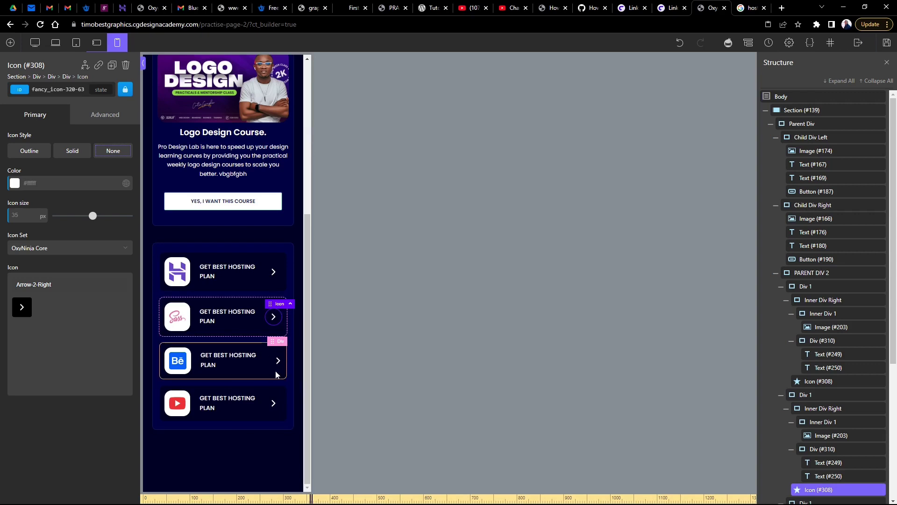
Copy the Behance row container's style and paste it onto the Sass row's container.
click(278, 379)
right_click(278, 379)
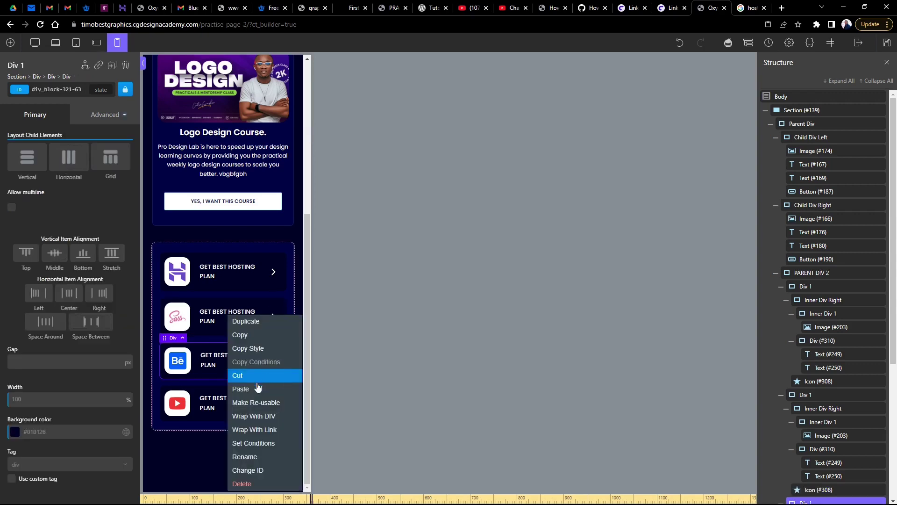
click(252, 348)
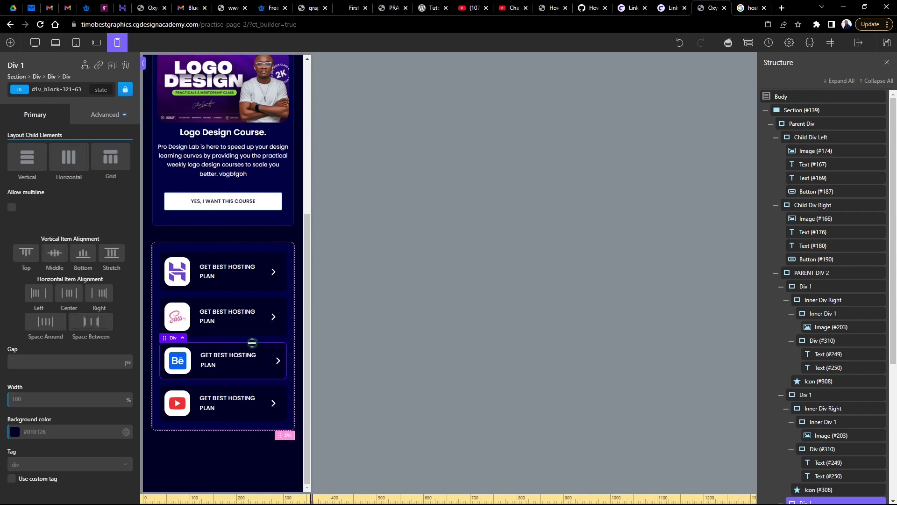
click(276, 305)
right_click(278, 301)
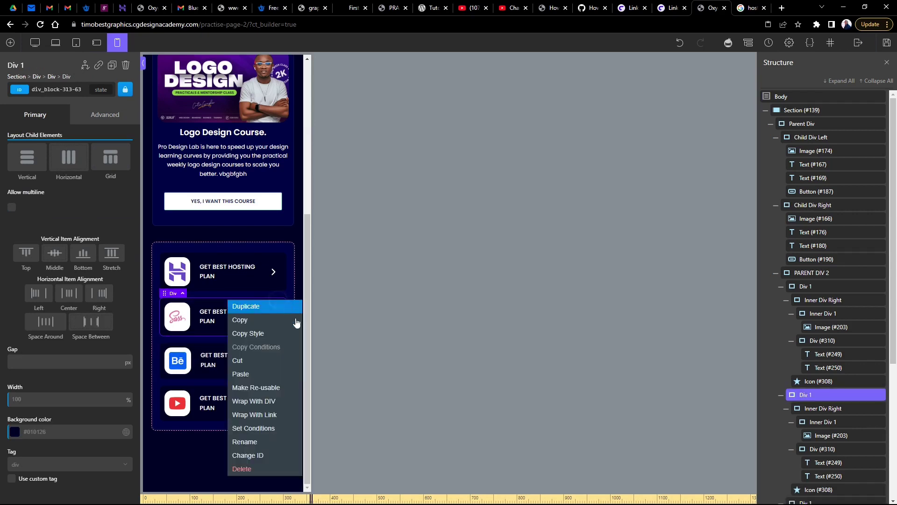
click(255, 373)
Paste the copied container style onto the first hosting row and the YouTube row.
click(274, 280)
right_click(274, 280)
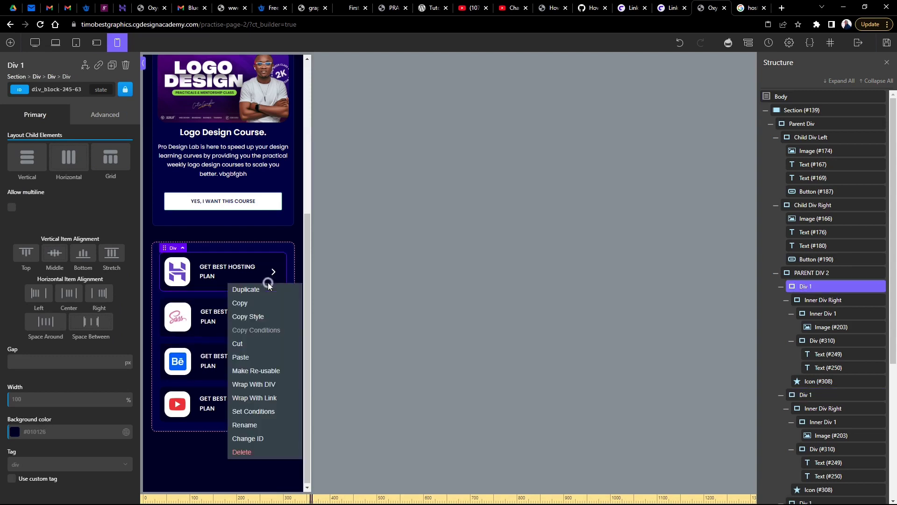
click(241, 357)
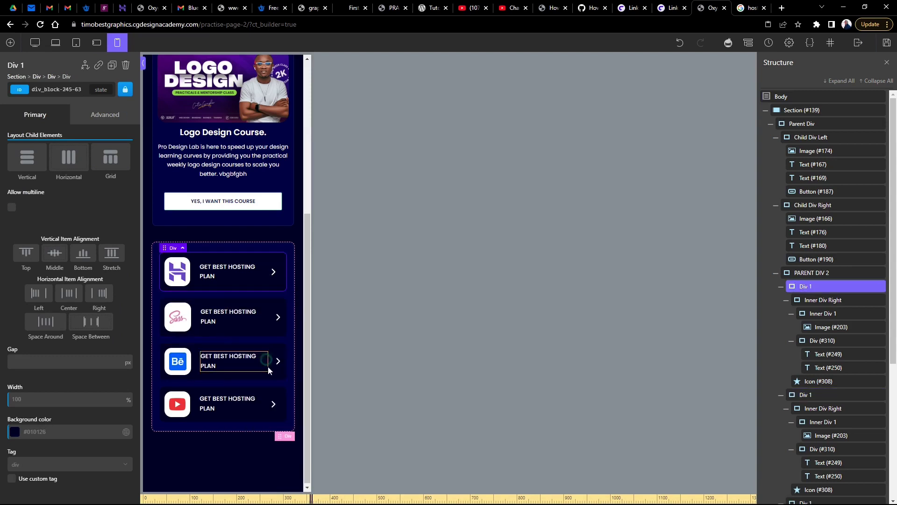
click(273, 419)
right_click(273, 419)
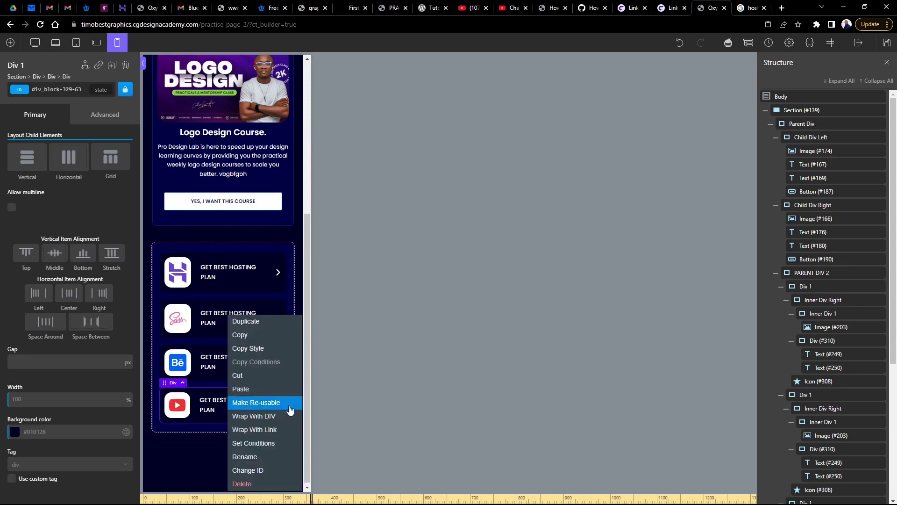
click(268, 388)
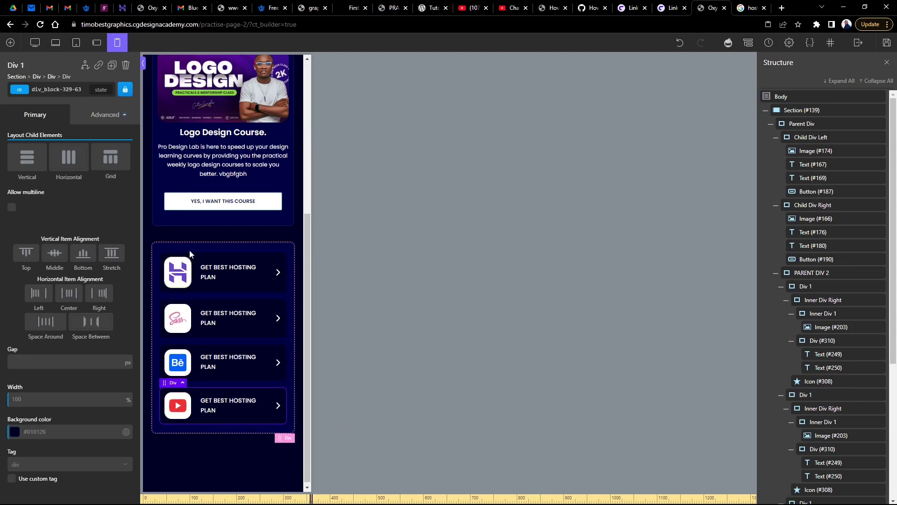
Set the left and right padding of the first row's logo box to 12 px.
scroll(226, 431, down, 1)
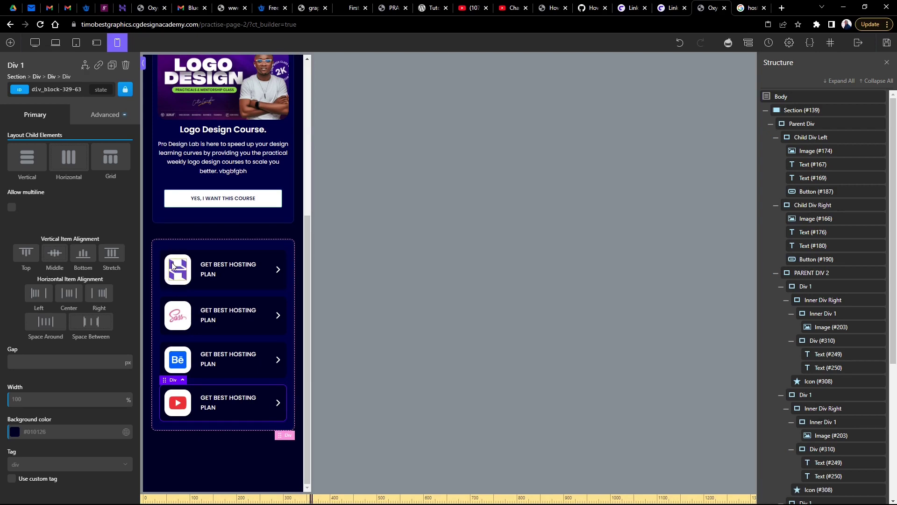
click(194, 264)
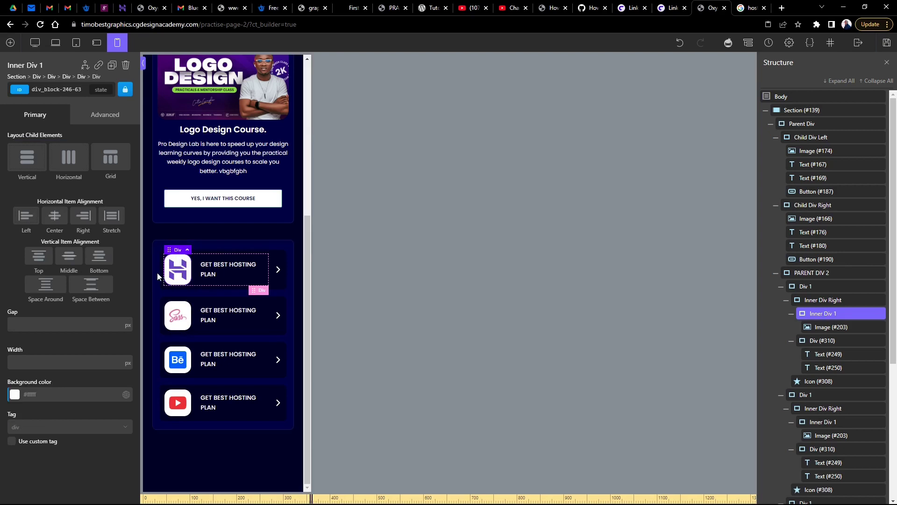
click(99, 116)
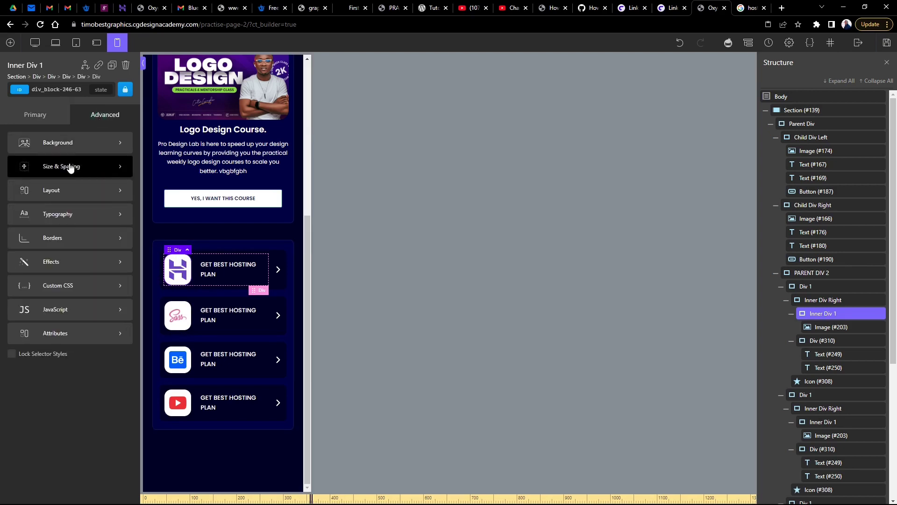
click(71, 168)
text(12)
click(17, 186)
text(12)
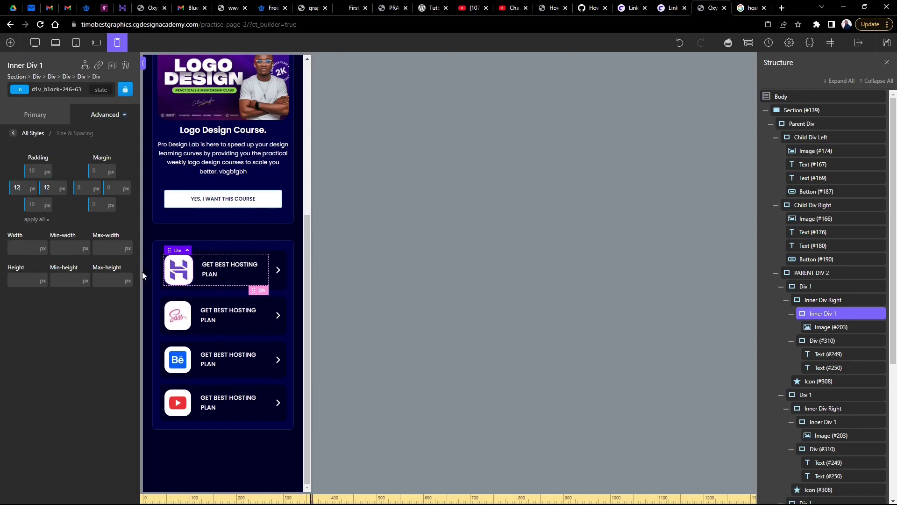
Review the whole section in the desktop view and compare it with the live reference links page.
scroll(264, 218, up, 5)
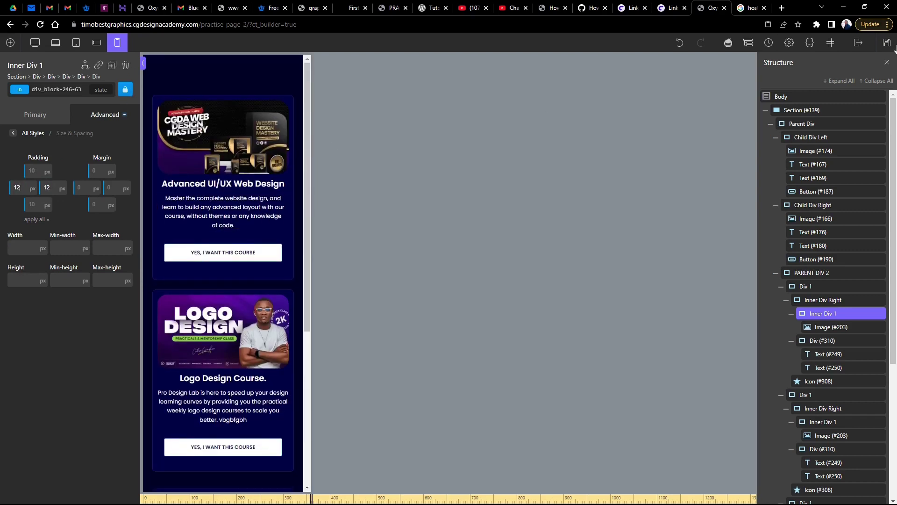
click(34, 43)
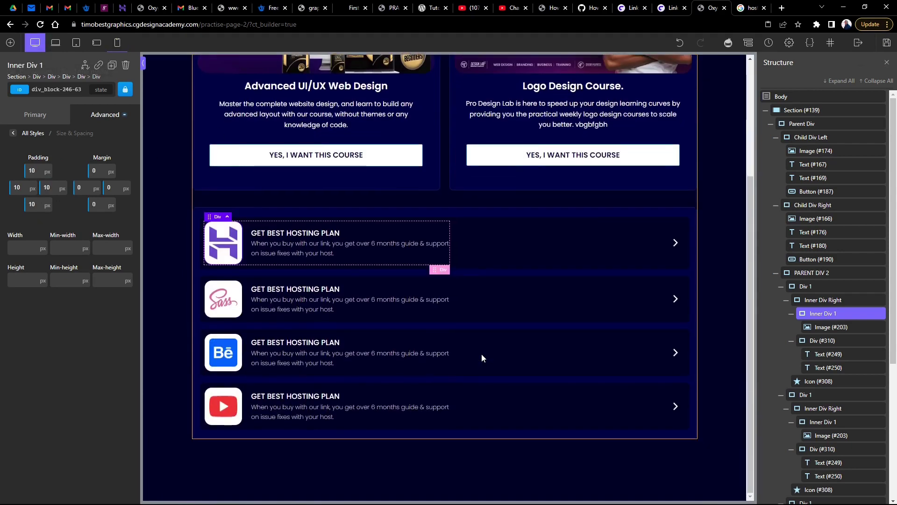
scroll(482, 354, down, 4)
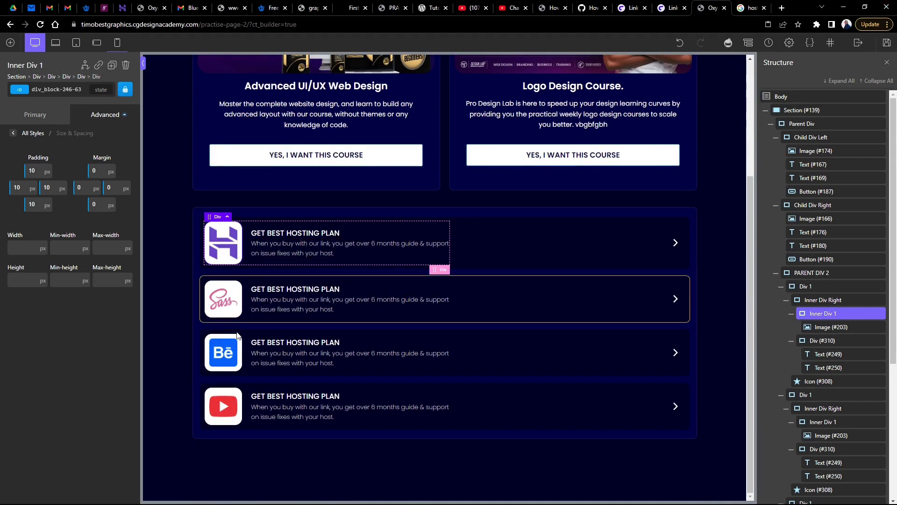
scroll(522, 392, up, 4)
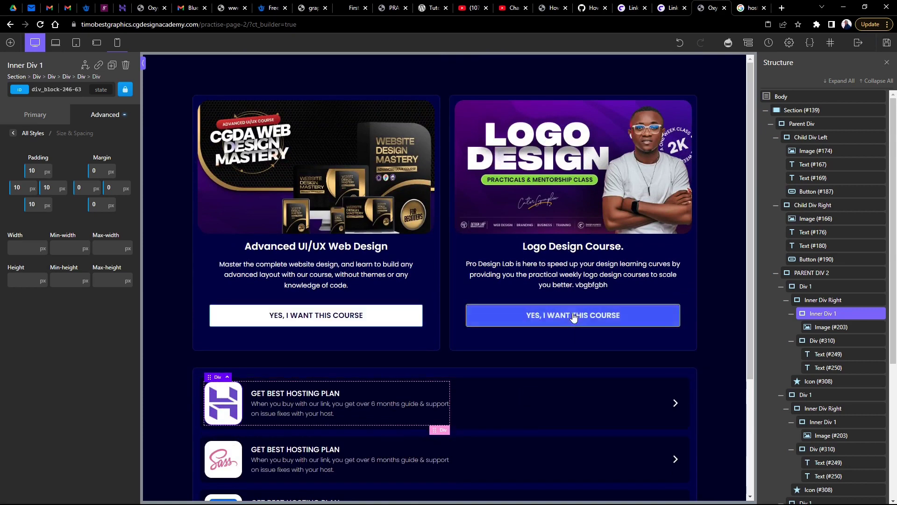
scroll(531, 280, down, 2)
scroll(528, 282, up, 2)
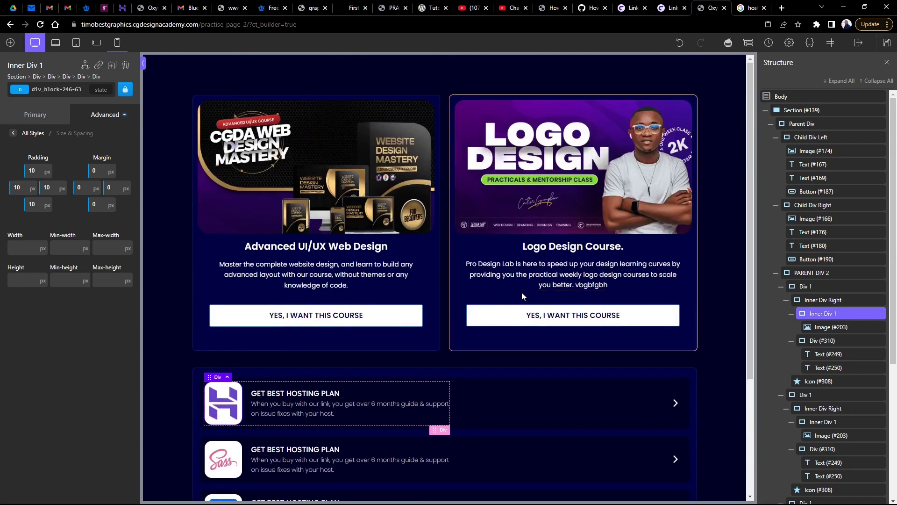
click(669, 6)
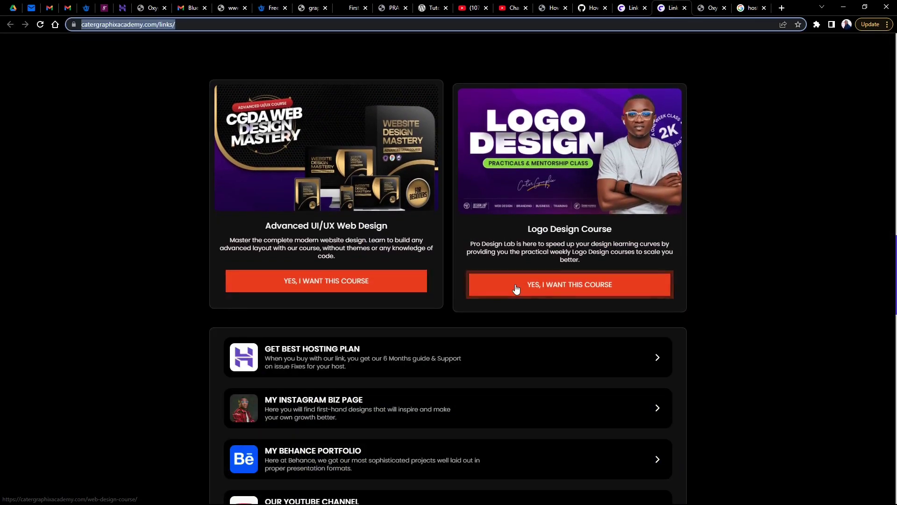
Compare the reference links page's course cards and link rows with the same section in the page builder's desktop view.
scroll(514, 286, down, 3)
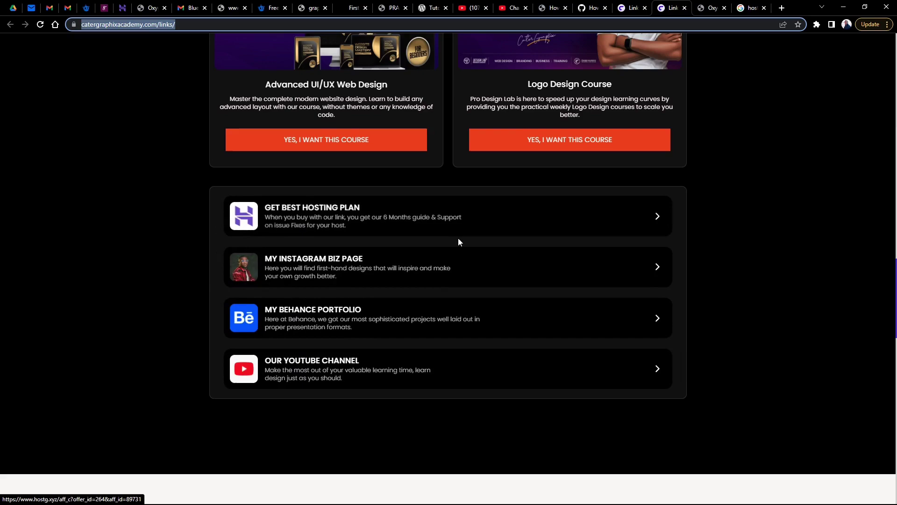
scroll(458, 238, up, 10)
scroll(459, 241, up, 3)
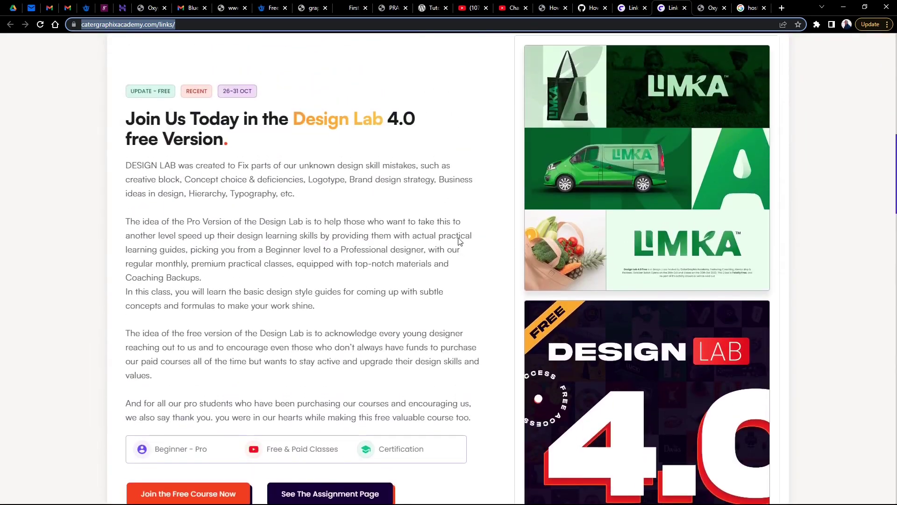
click(709, 7)
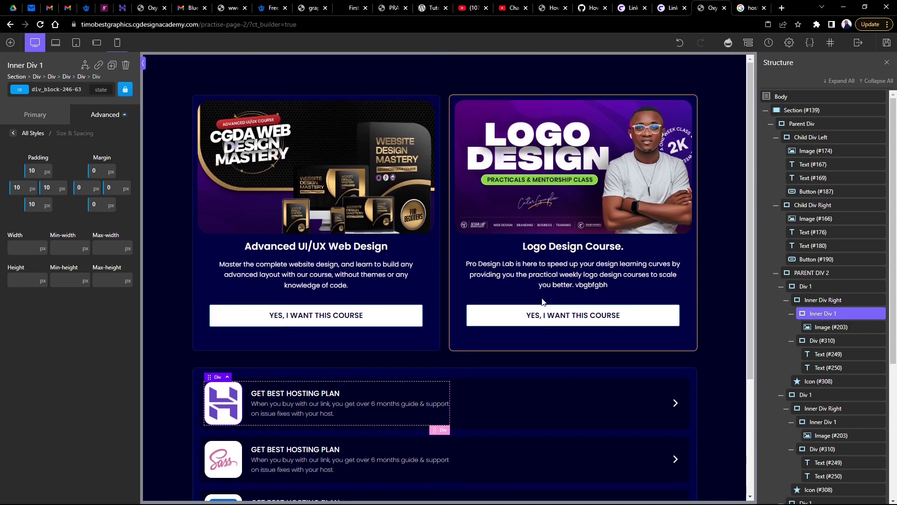
scroll(355, 341, down, 2)
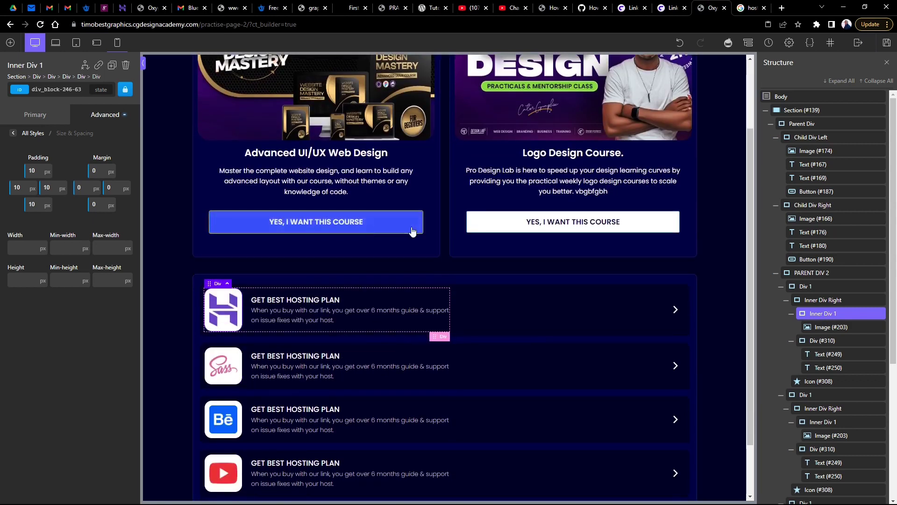
scroll(461, 323, down, 2)
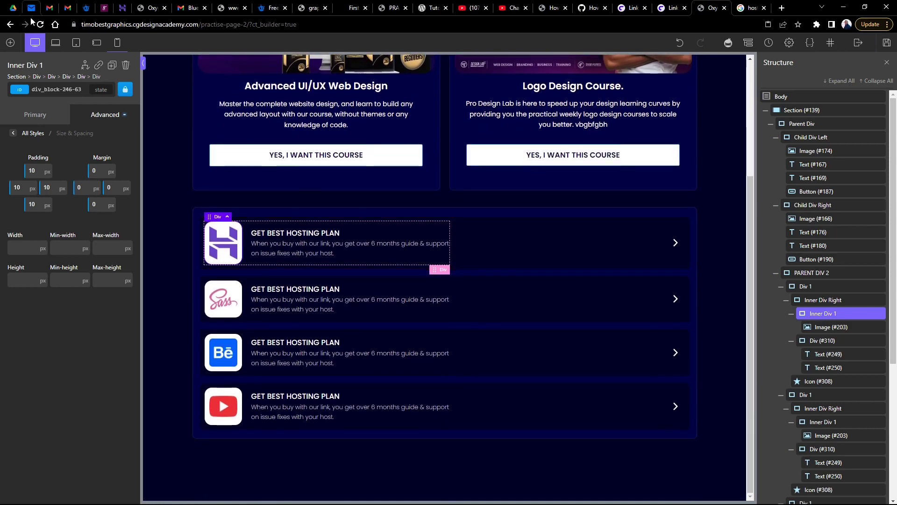
Preview the section at each smaller breakpoint from page container width to portrait phone, examining the cards and link rows.
click(55, 42)
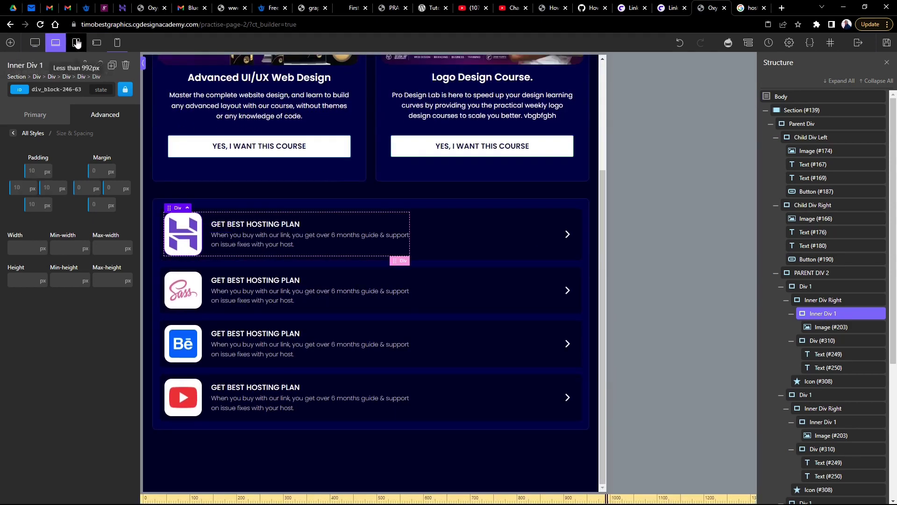
click(76, 42)
click(96, 42)
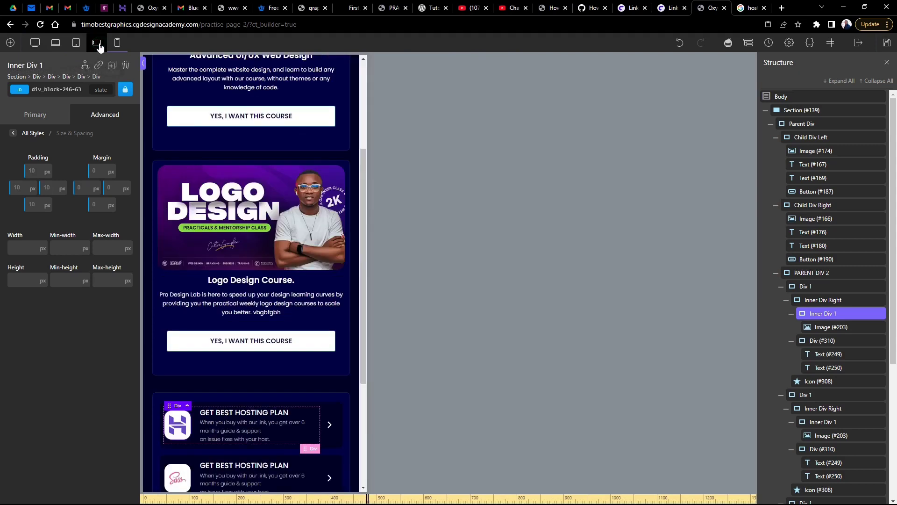
click(113, 47)
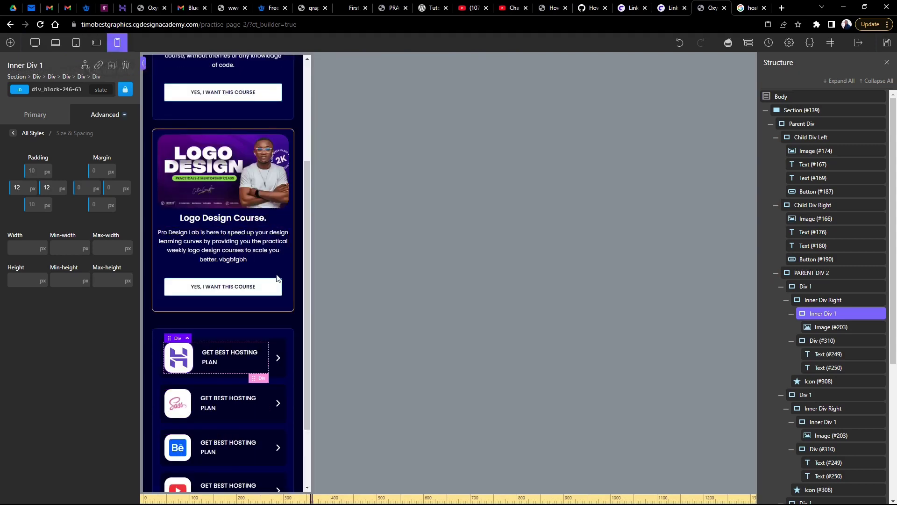
scroll(271, 268, down, 5)
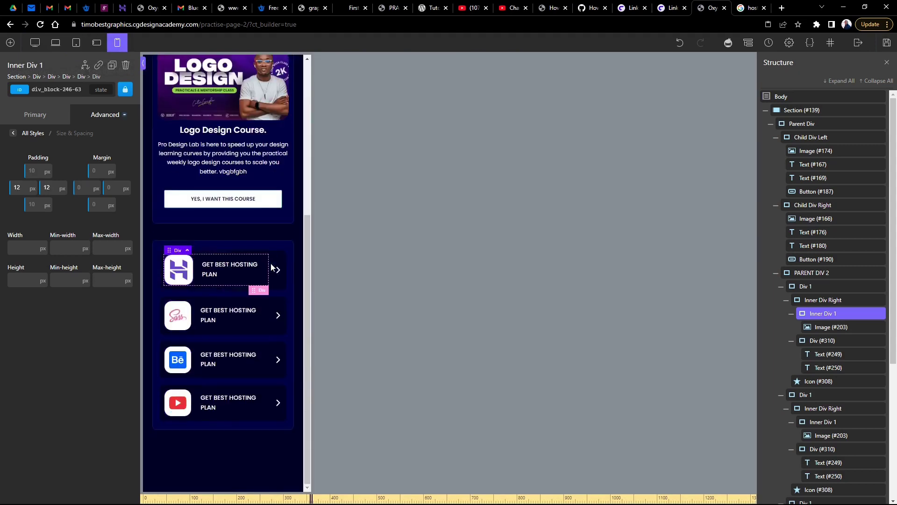
Check the section again from landscape phone up to full desktop width, and recheck both phone breakpoints.
click(95, 43)
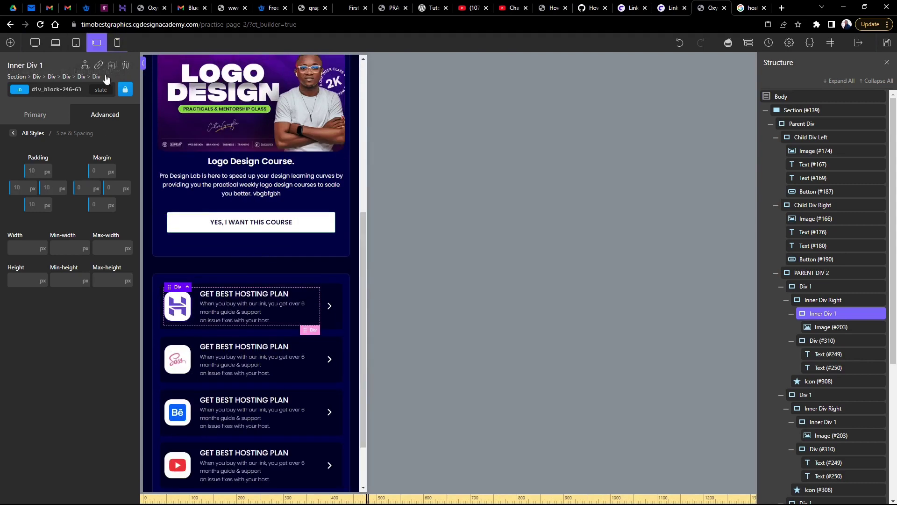
click(77, 43)
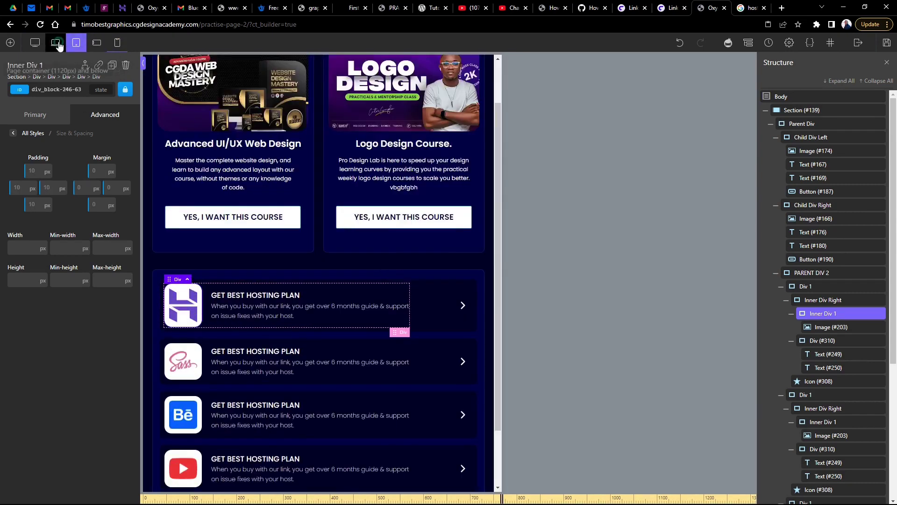
click(56, 43)
click(35, 42)
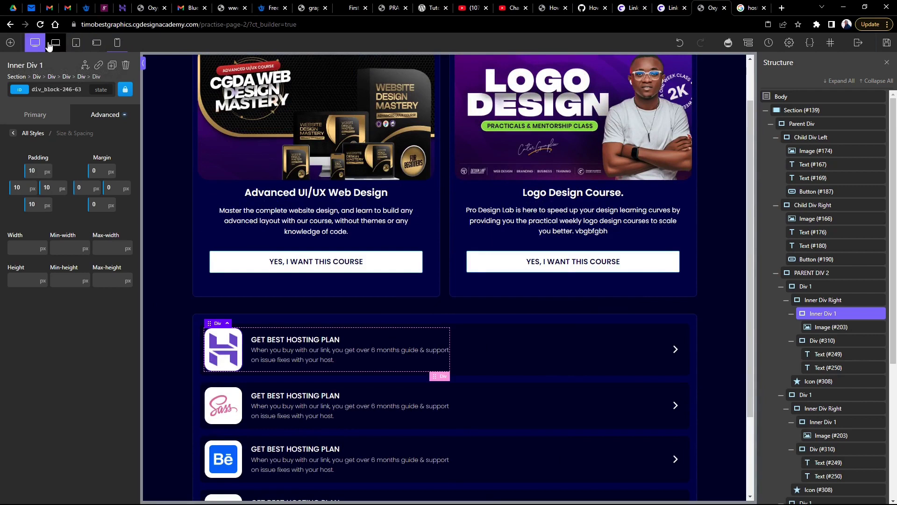
click(117, 43)
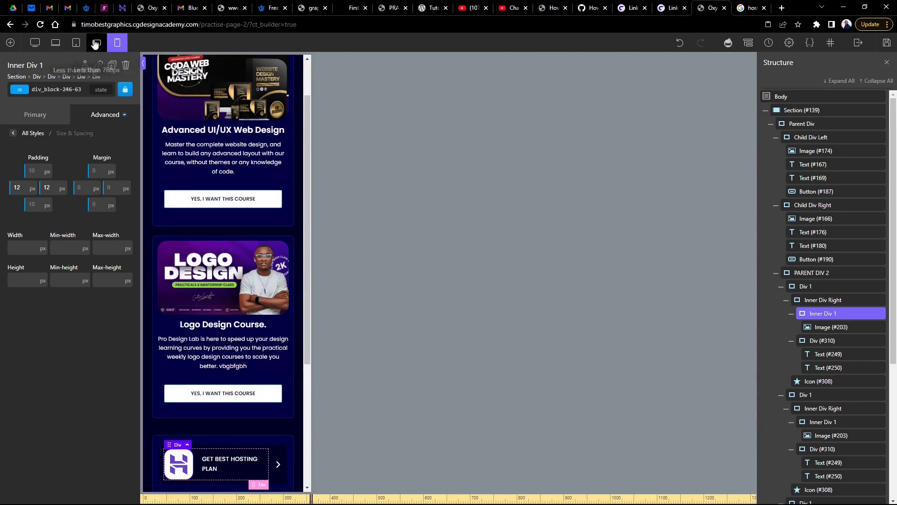
click(97, 43)
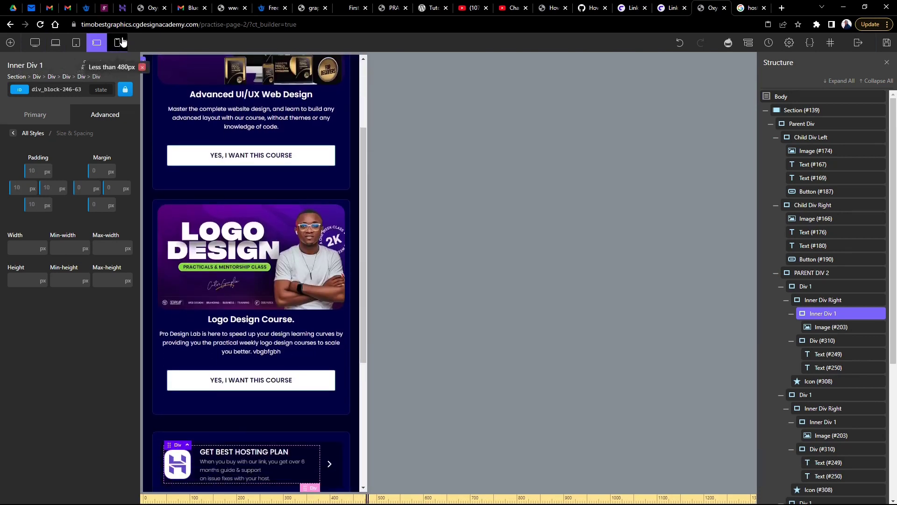